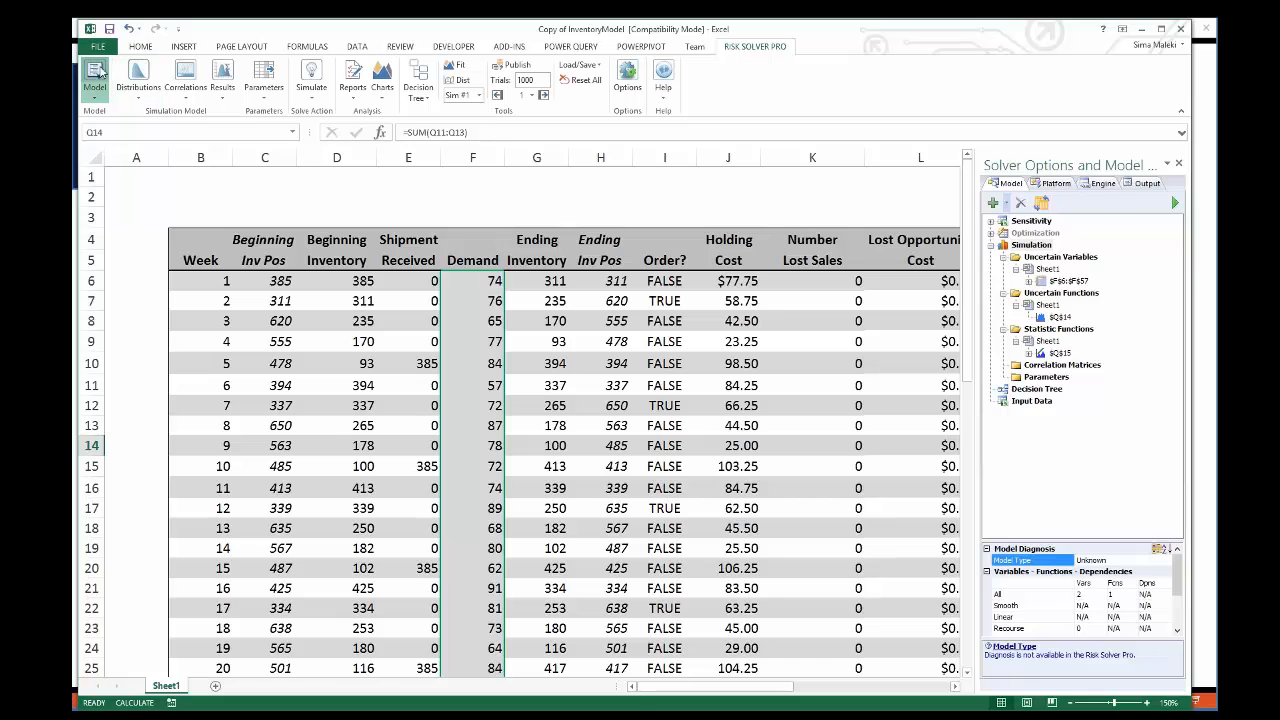
# Review the available distribution categories, including common, advanced and discrete, and the correlation options for the simulation model
pyautogui.click(97, 72)
pyautogui.click(98, 72)
pyautogui.click(131, 104)
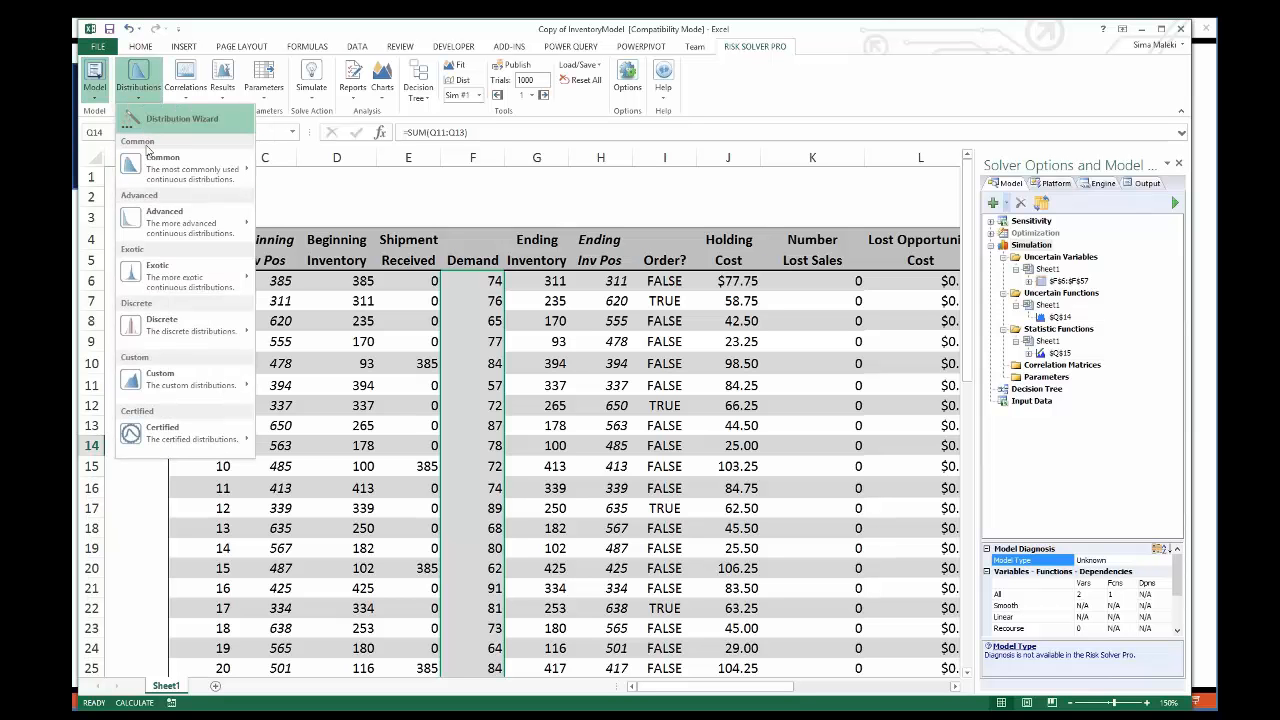
pyautogui.moveTo(148, 159)
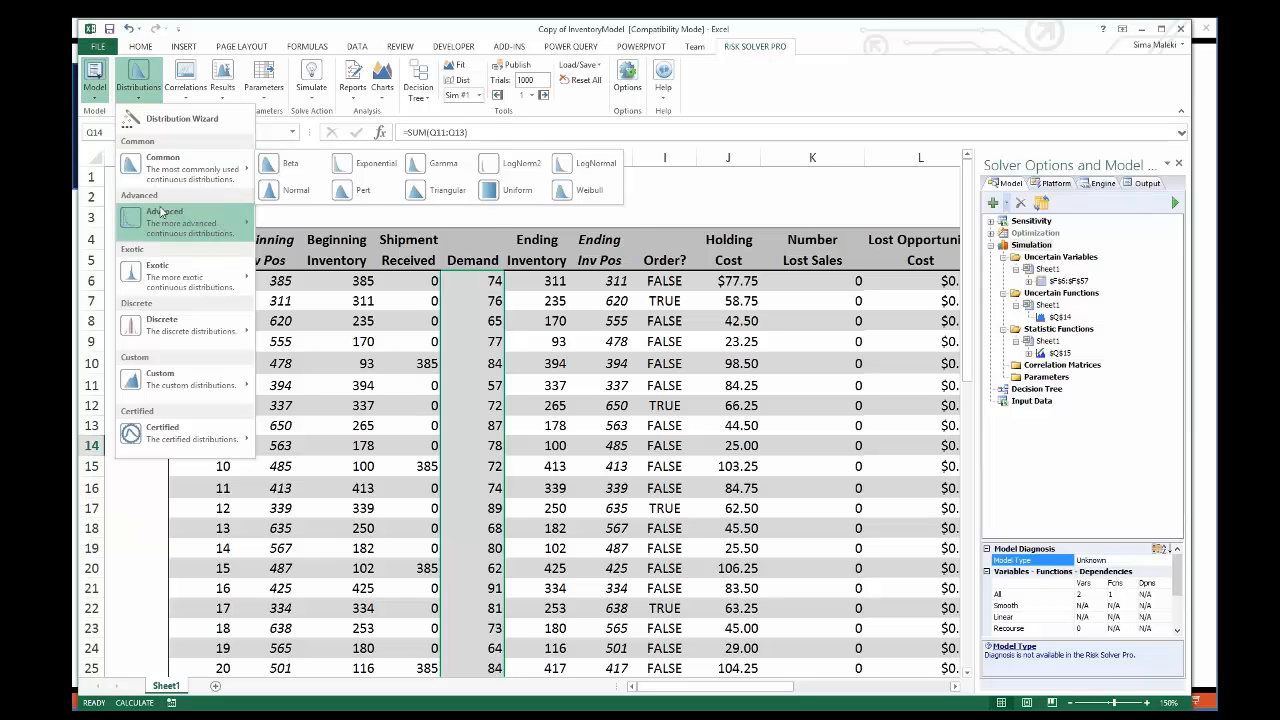
pyautogui.moveTo(162, 212)
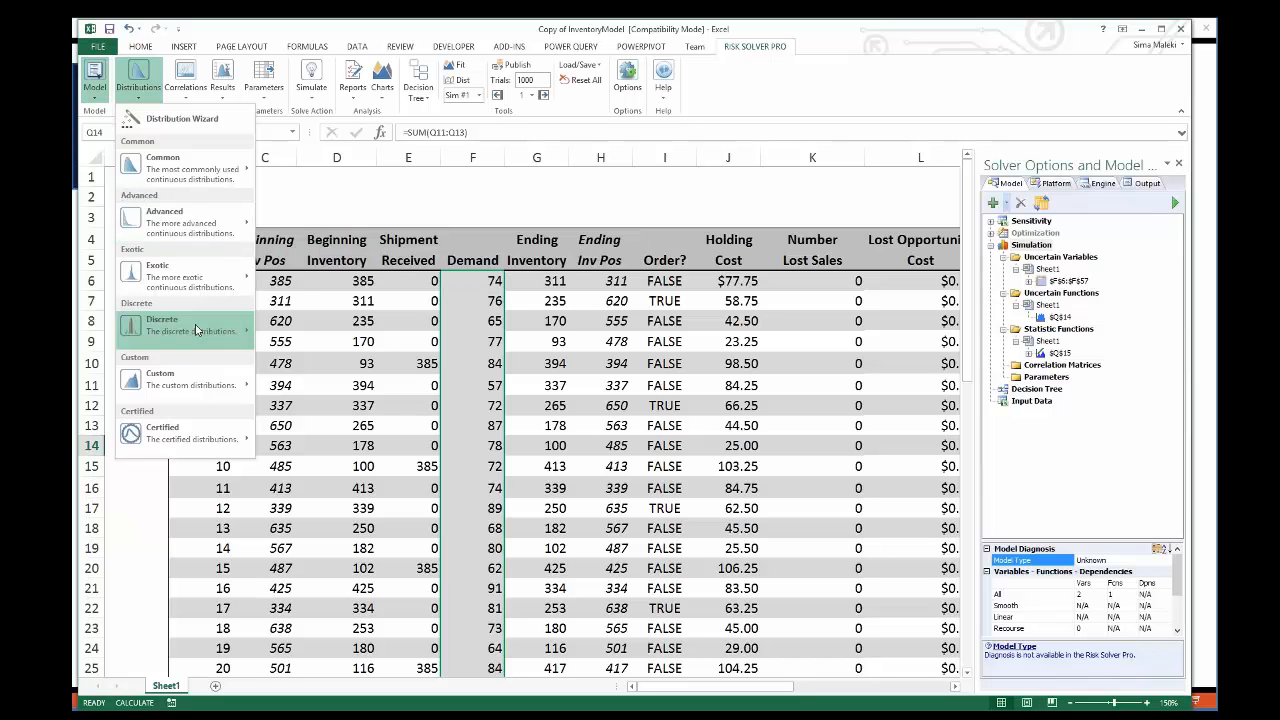
pyautogui.click(276, 117)
pyautogui.click(184, 100)
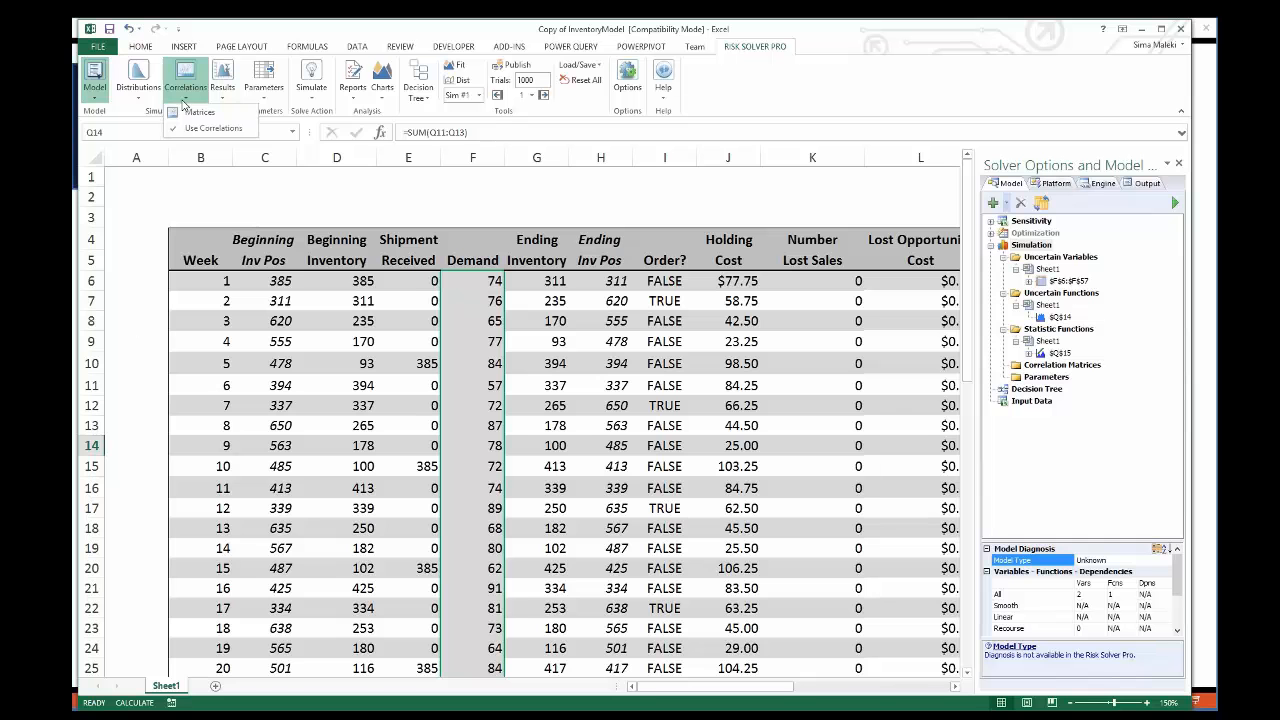
pyautogui.click(131, 112)
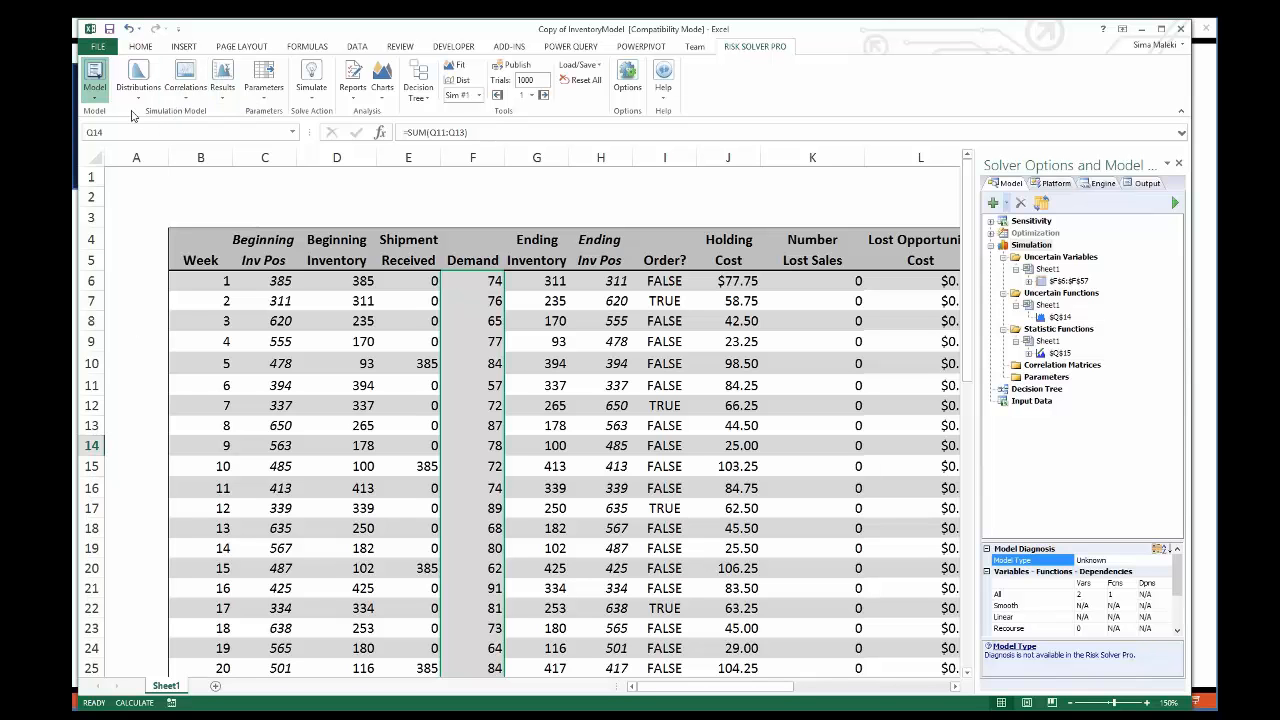
# Review the result function categories, including the Range and Six Sigma functions, and the available parameter types
pyautogui.click(235, 103)
pyautogui.moveTo(265, 195)
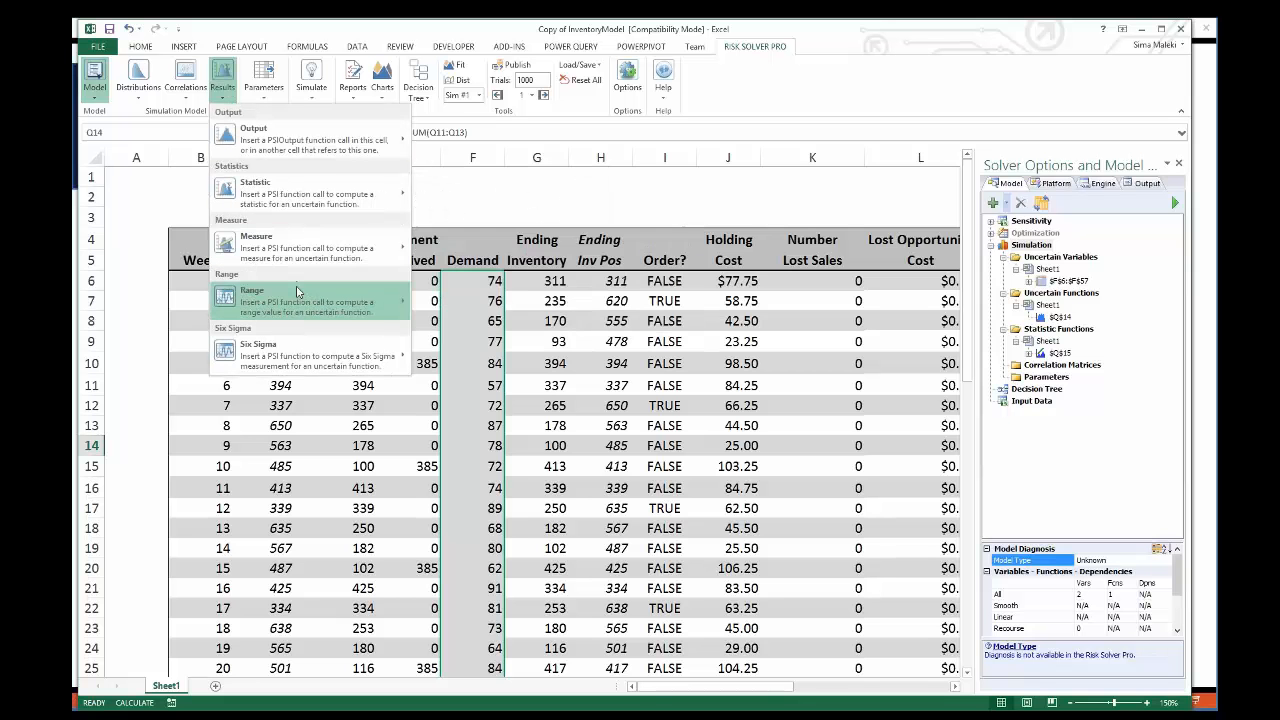
pyautogui.moveTo(297, 292)
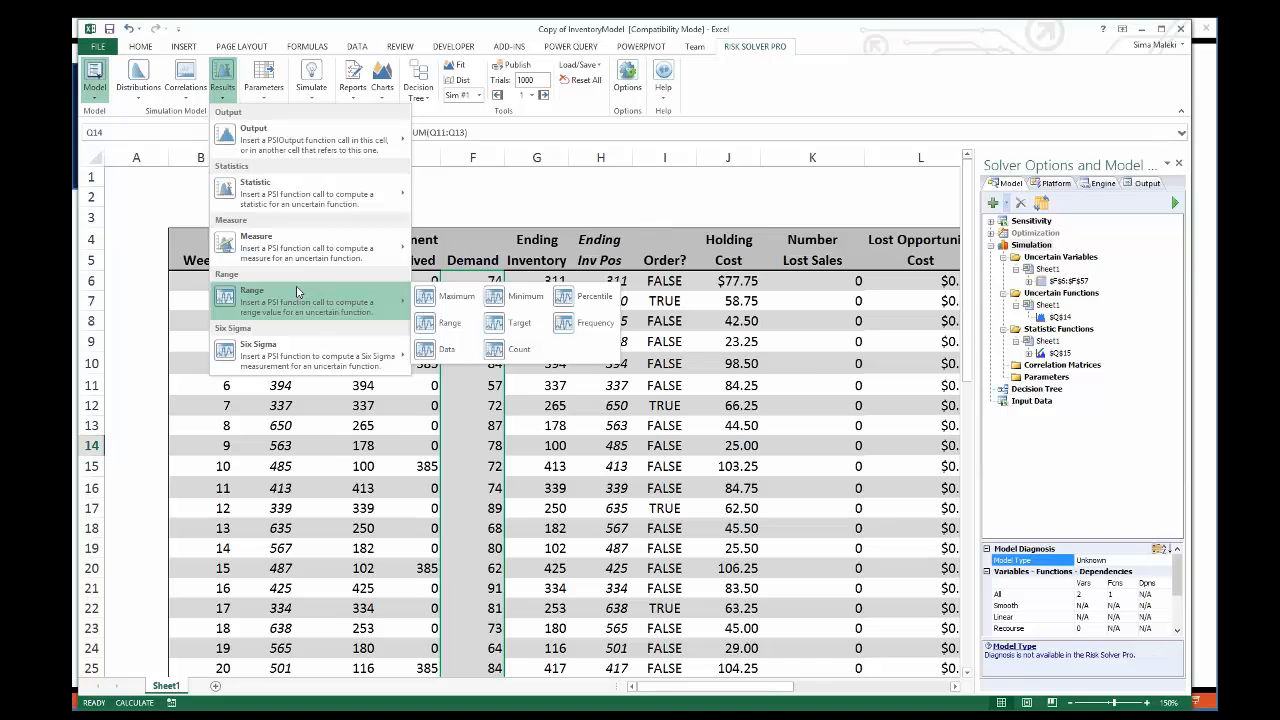
pyautogui.moveTo(302, 357)
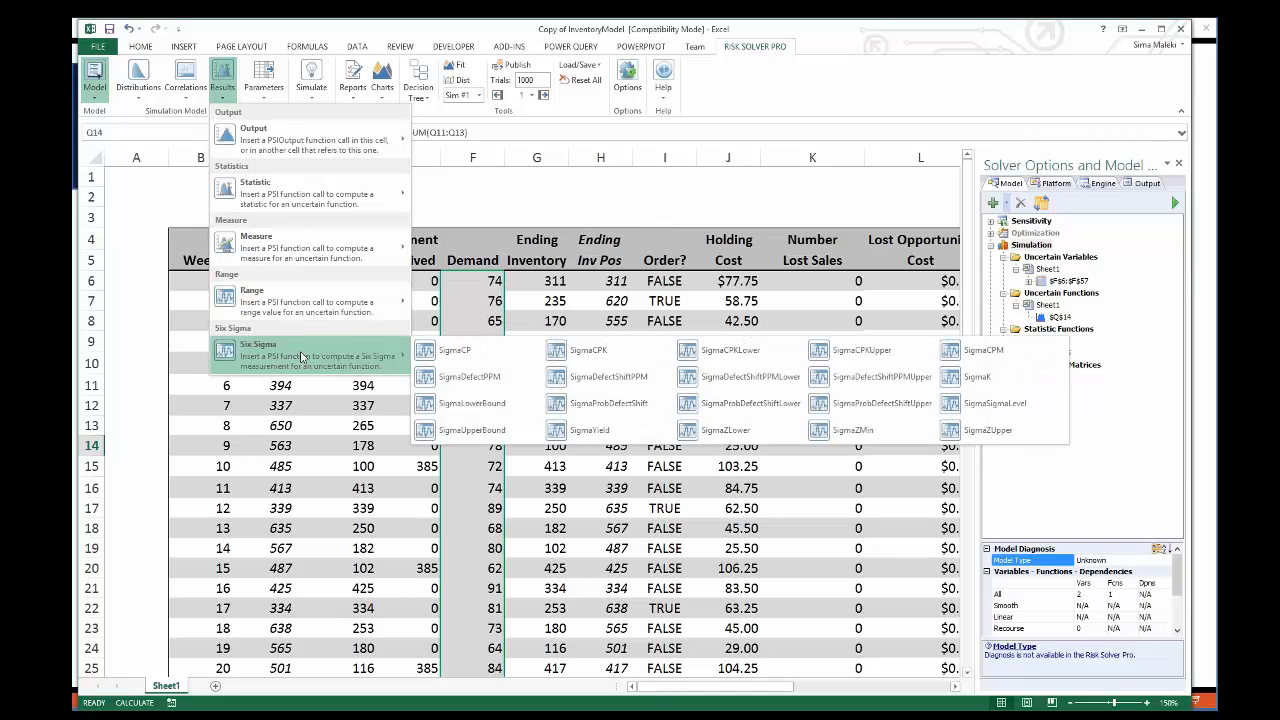
pyautogui.click(274, 105)
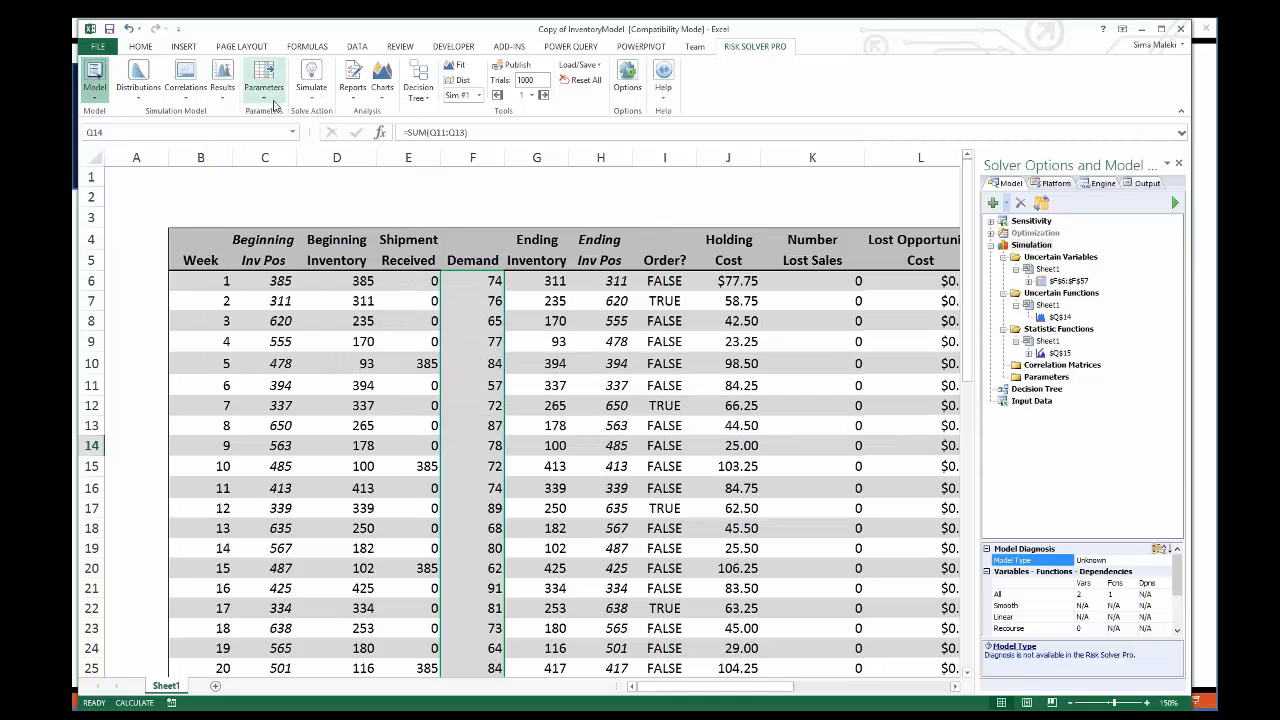
pyautogui.click(274, 105)
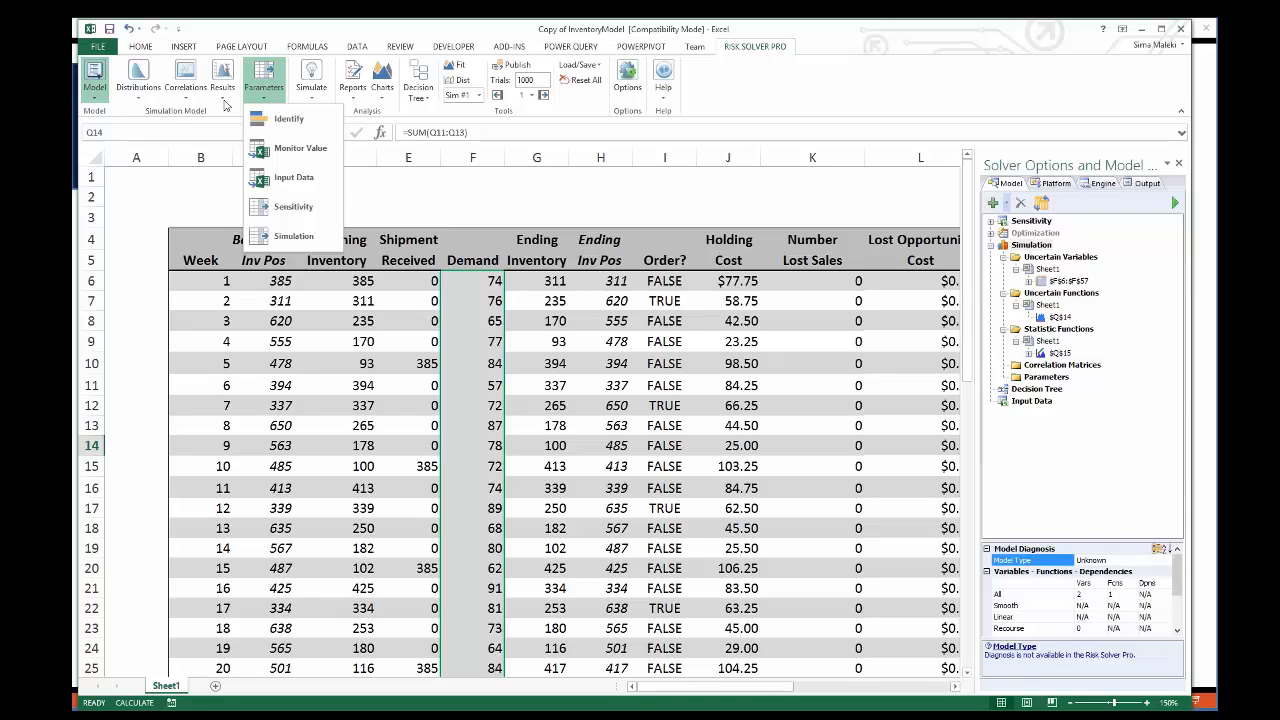
pyautogui.click(209, 112)
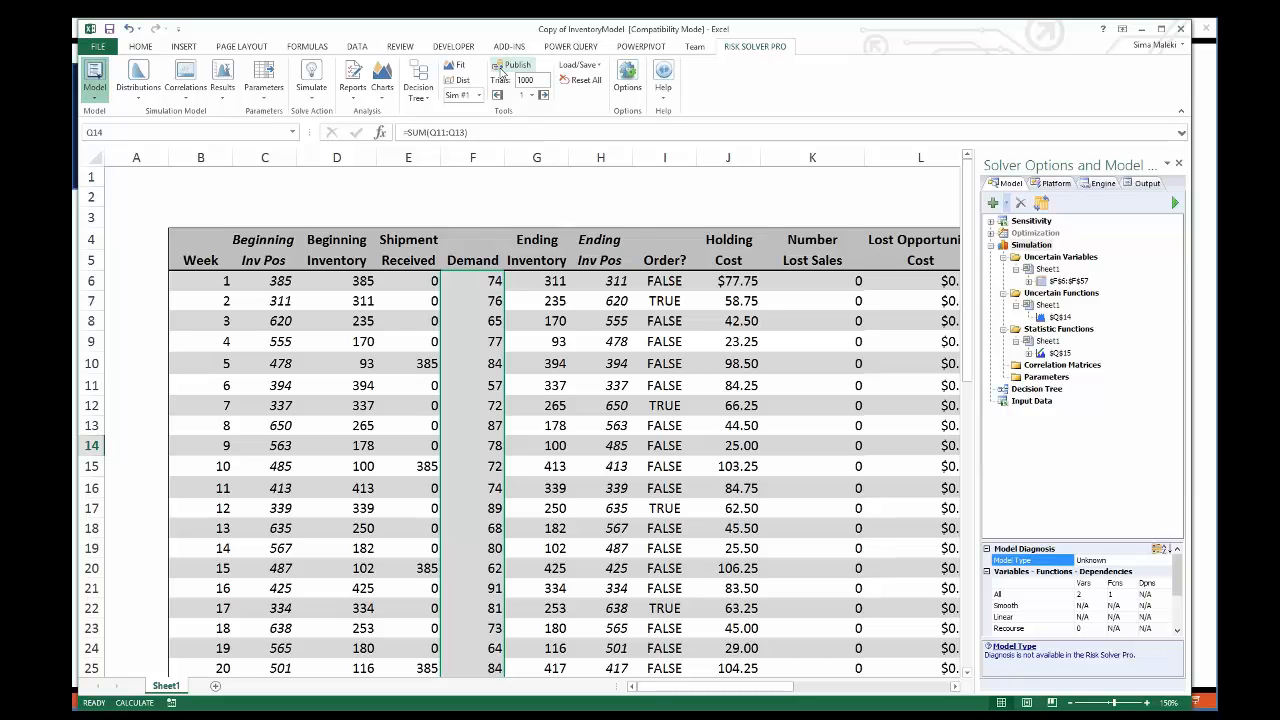
# Check the workbook publishing options without publishing, and look through the user guides and online aids offered as help
pyautogui.click(502, 76)
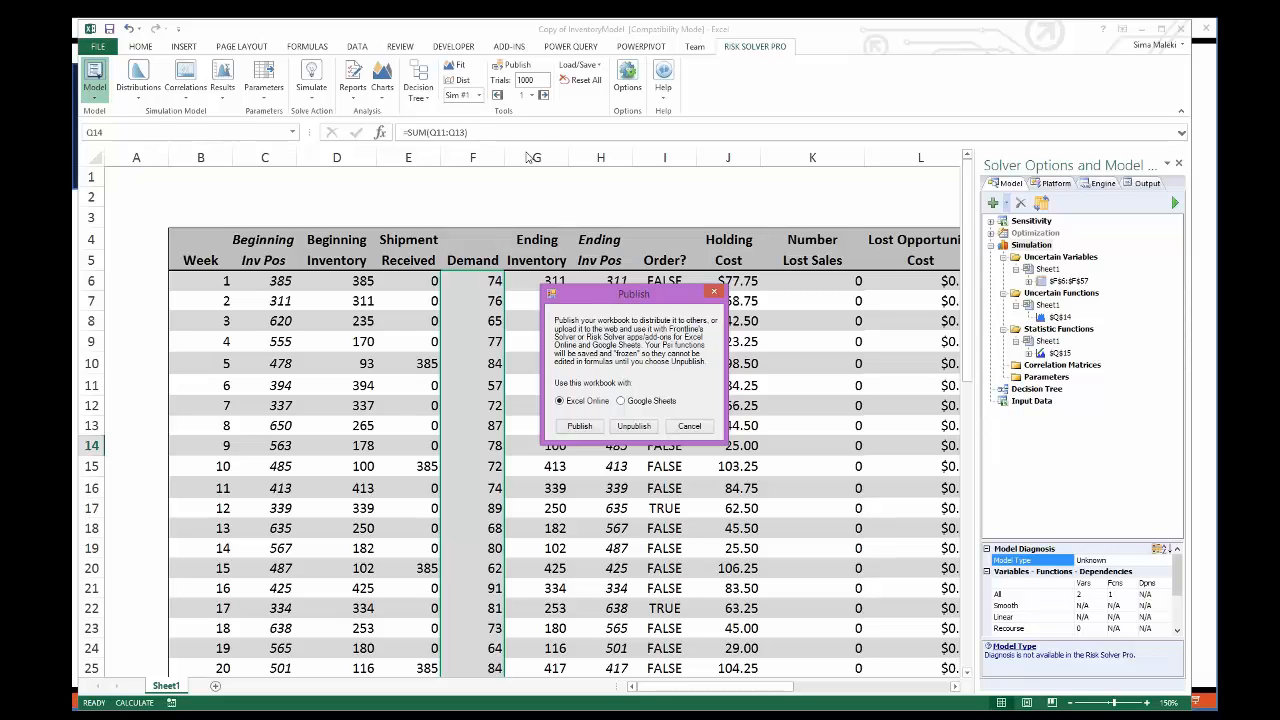
pyautogui.press('Escape')
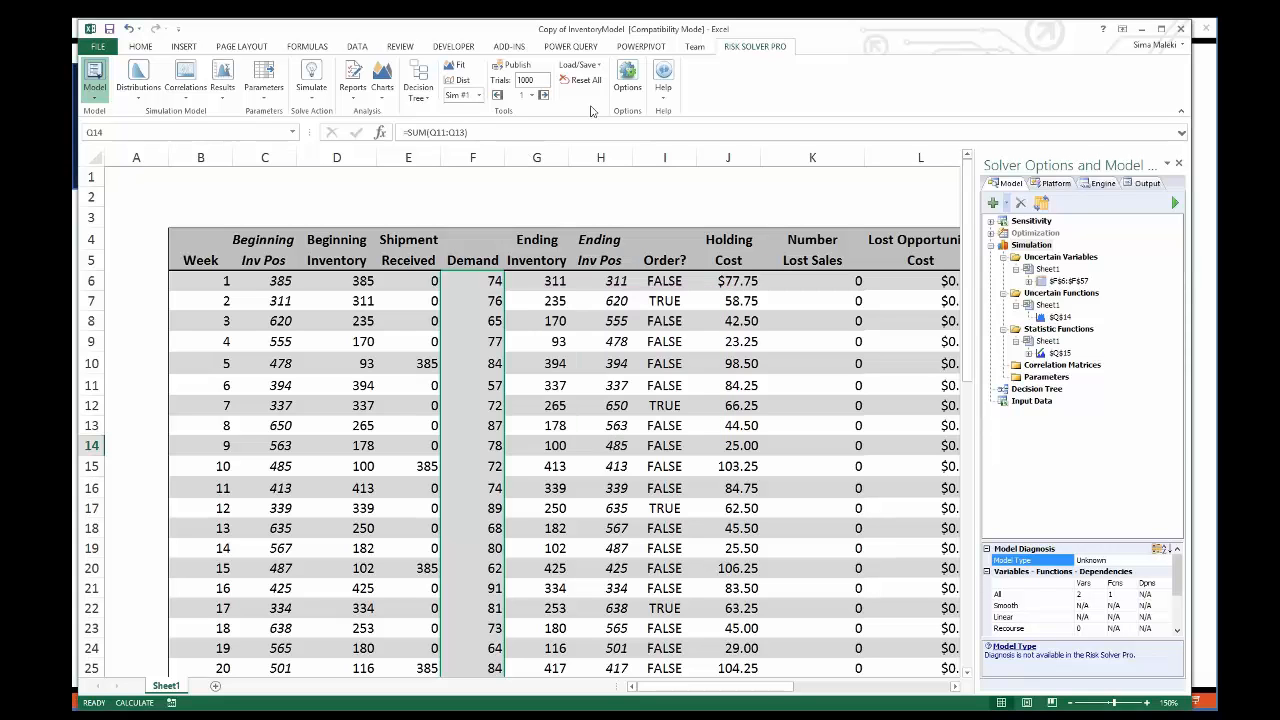
pyautogui.click(667, 95)
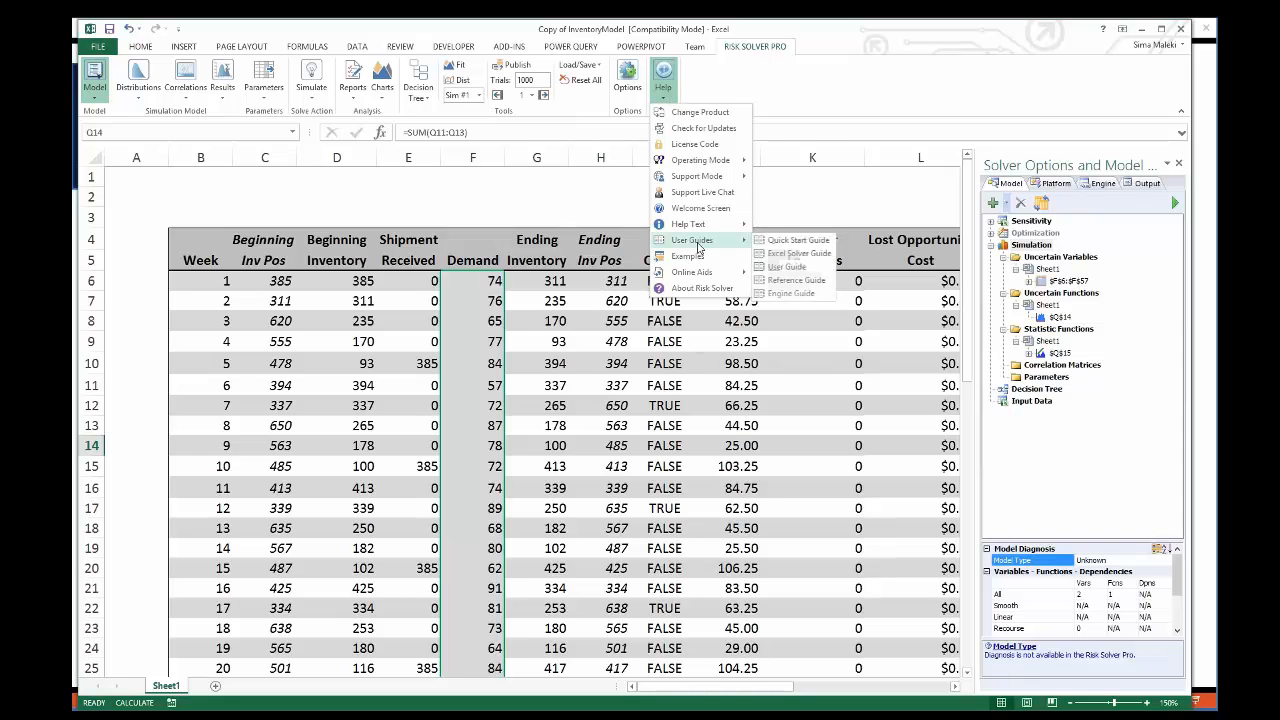
pyautogui.moveTo(689, 277)
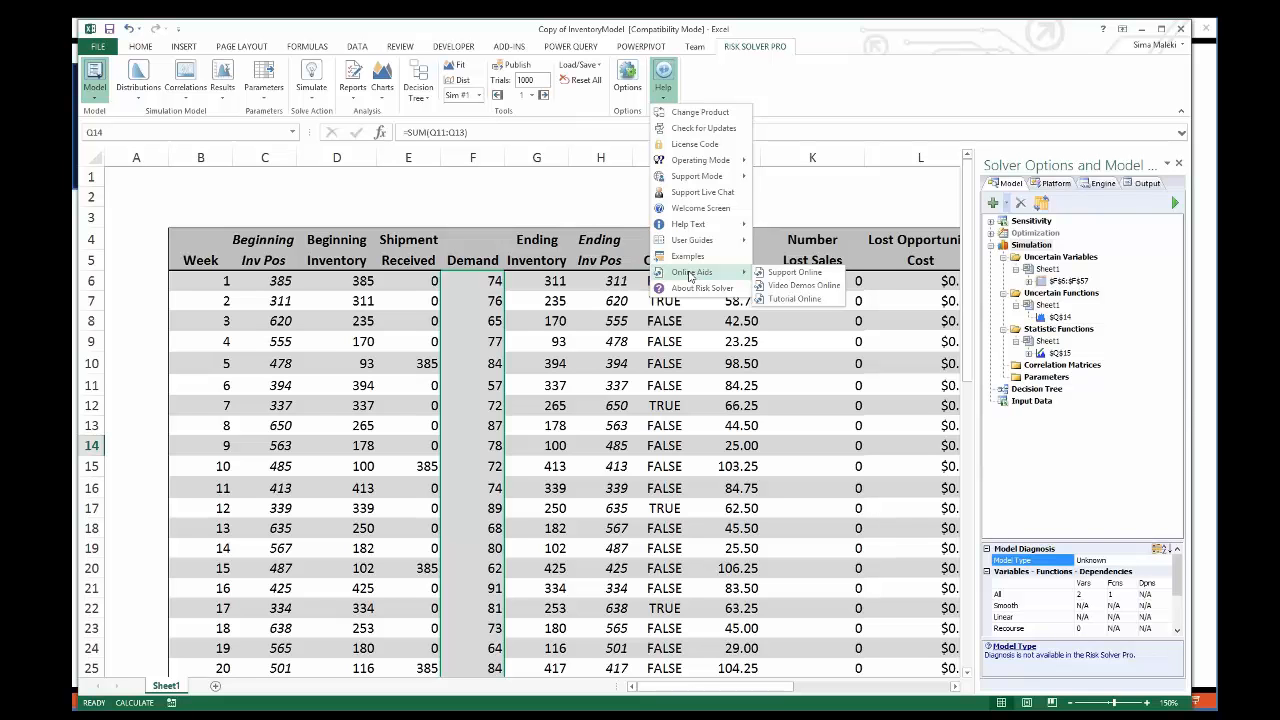
pyautogui.click(824, 120)
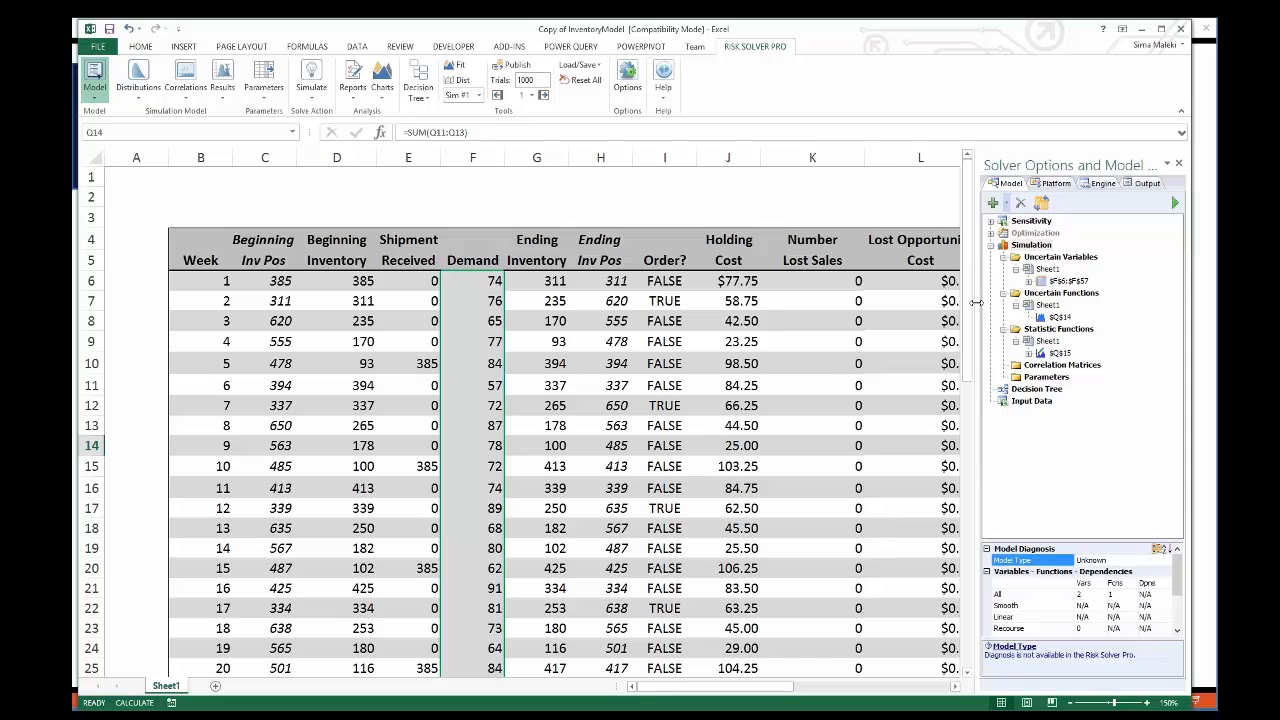
# Widen the model specifications pane and examine the simulation's uncertain variables, uncertain functions, statistic functions and parameters
pyautogui.moveTo(942, 301); pyautogui.dragTo(838, 302)
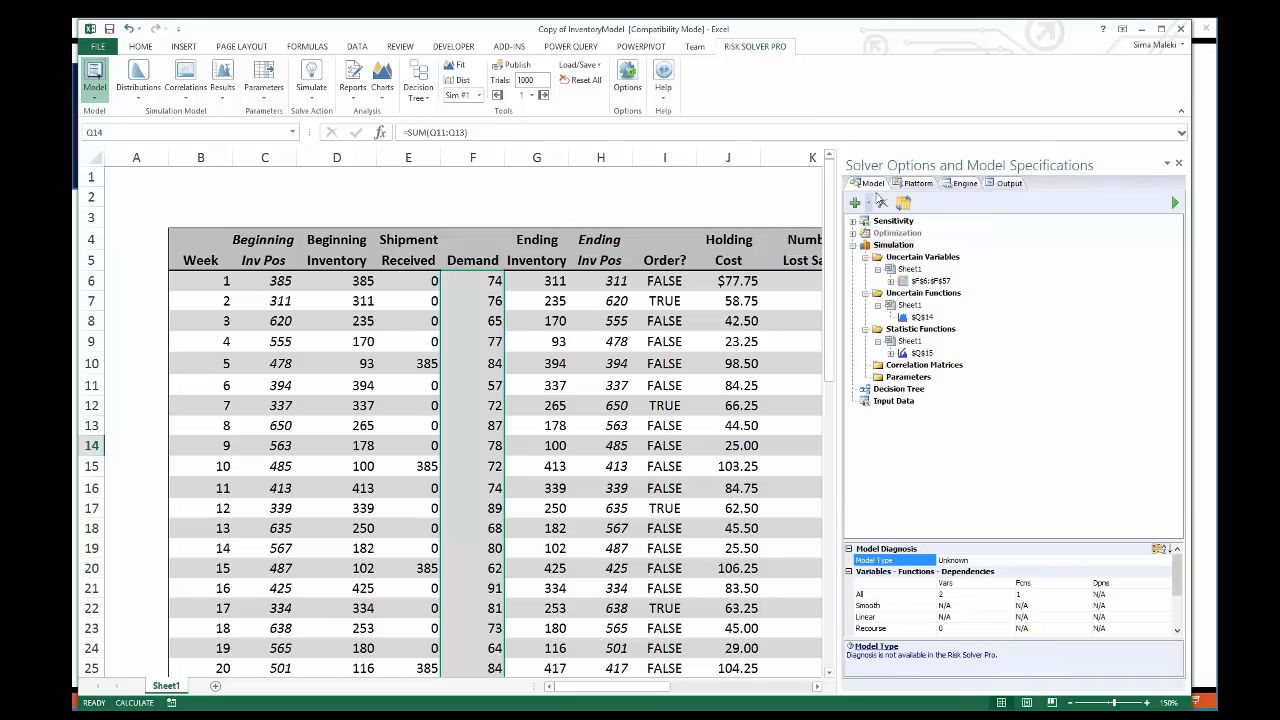
pyautogui.click(894, 248)
pyautogui.click(912, 258)
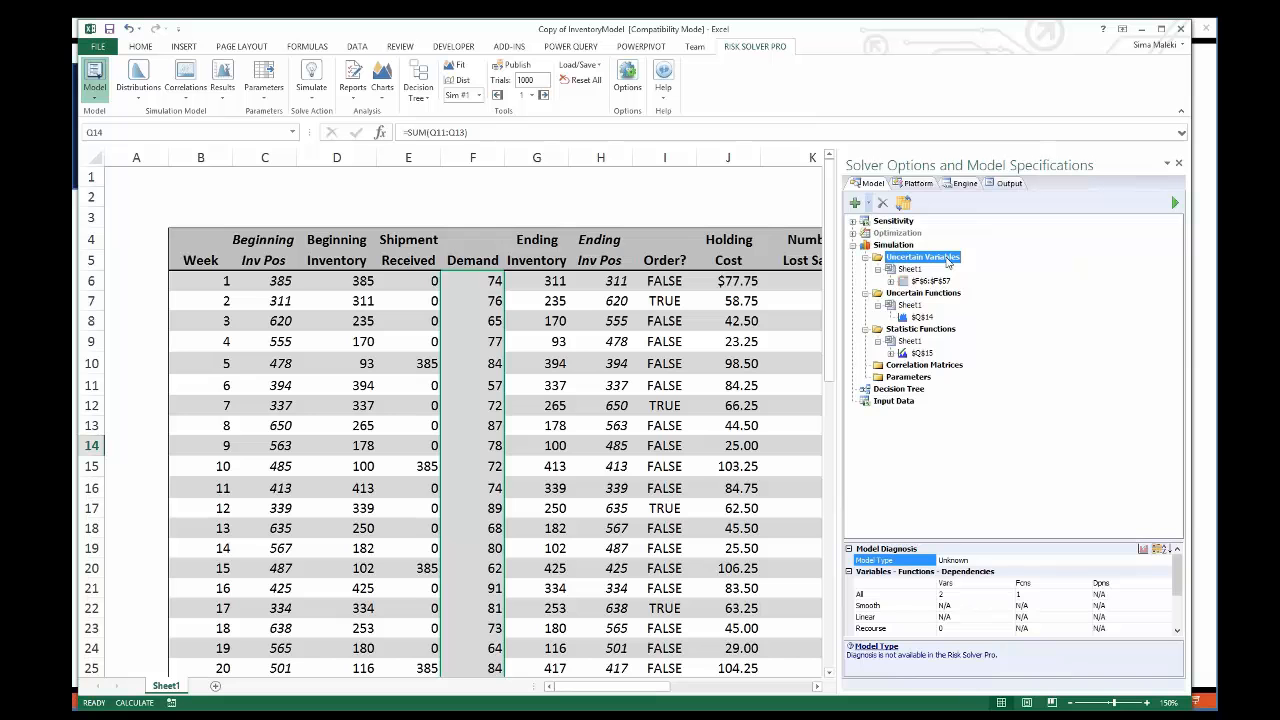
pyautogui.click(946, 296)
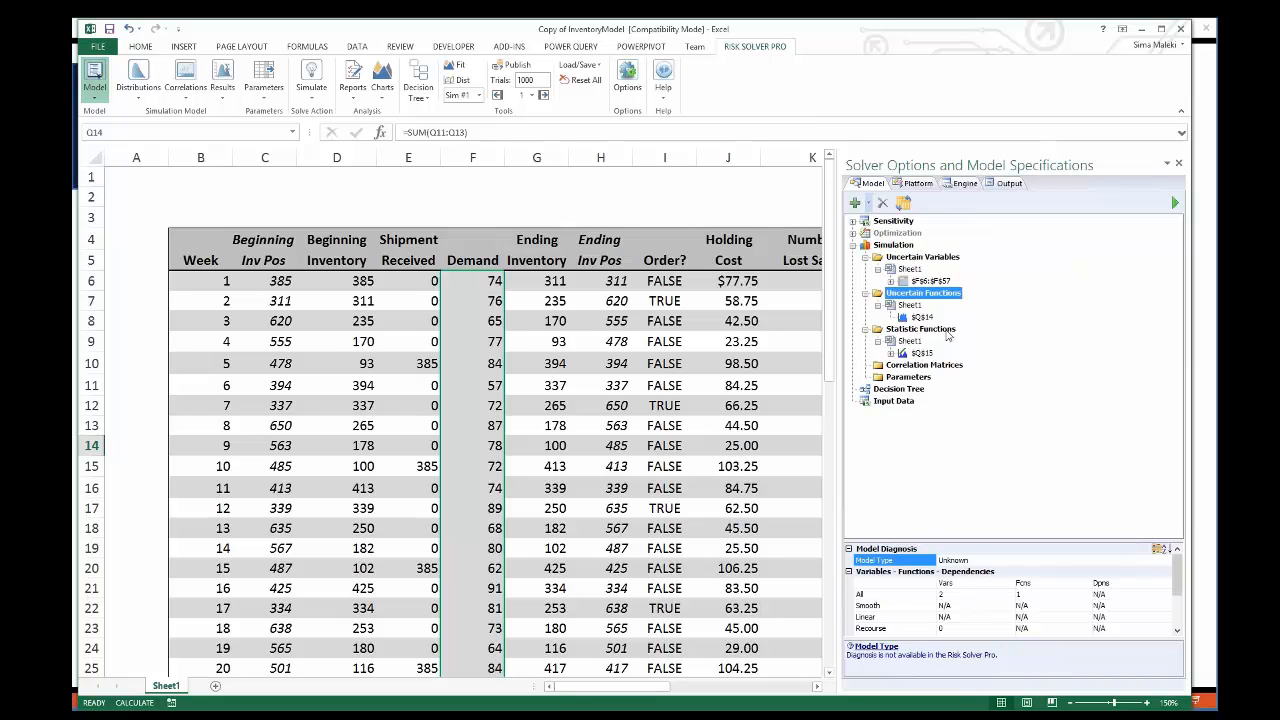
pyautogui.click(946, 332)
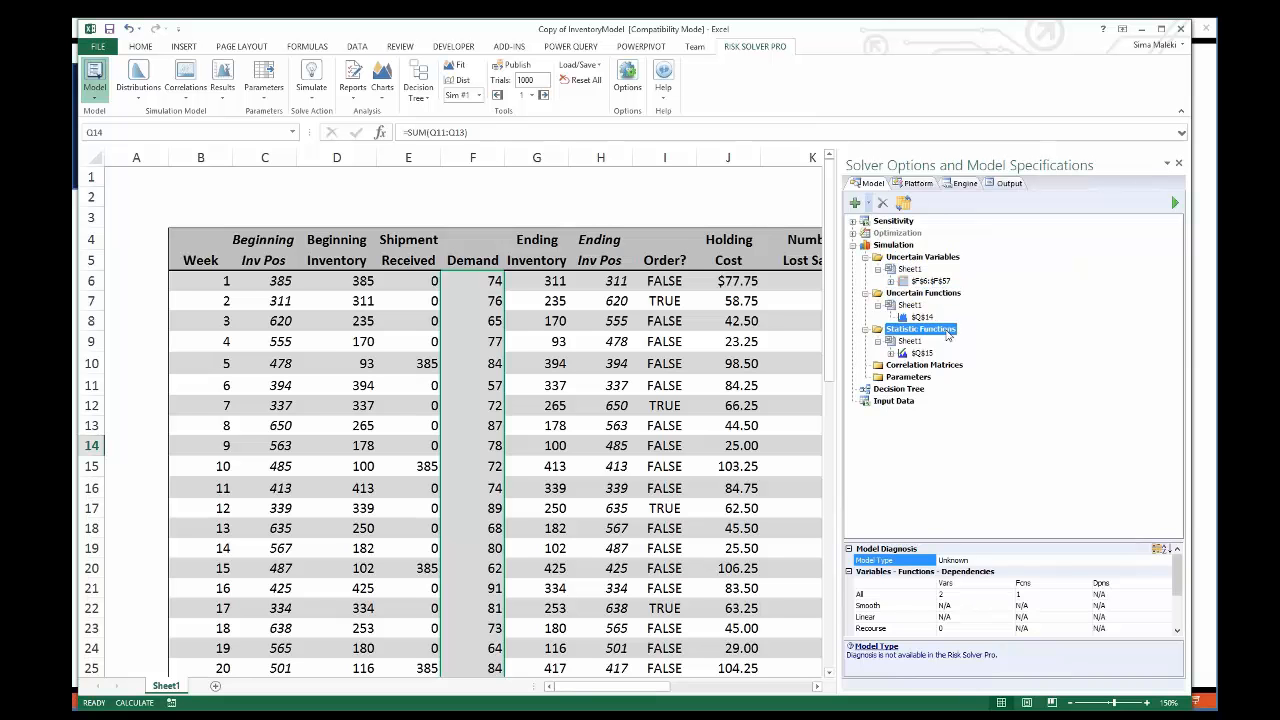
pyautogui.click(912, 378)
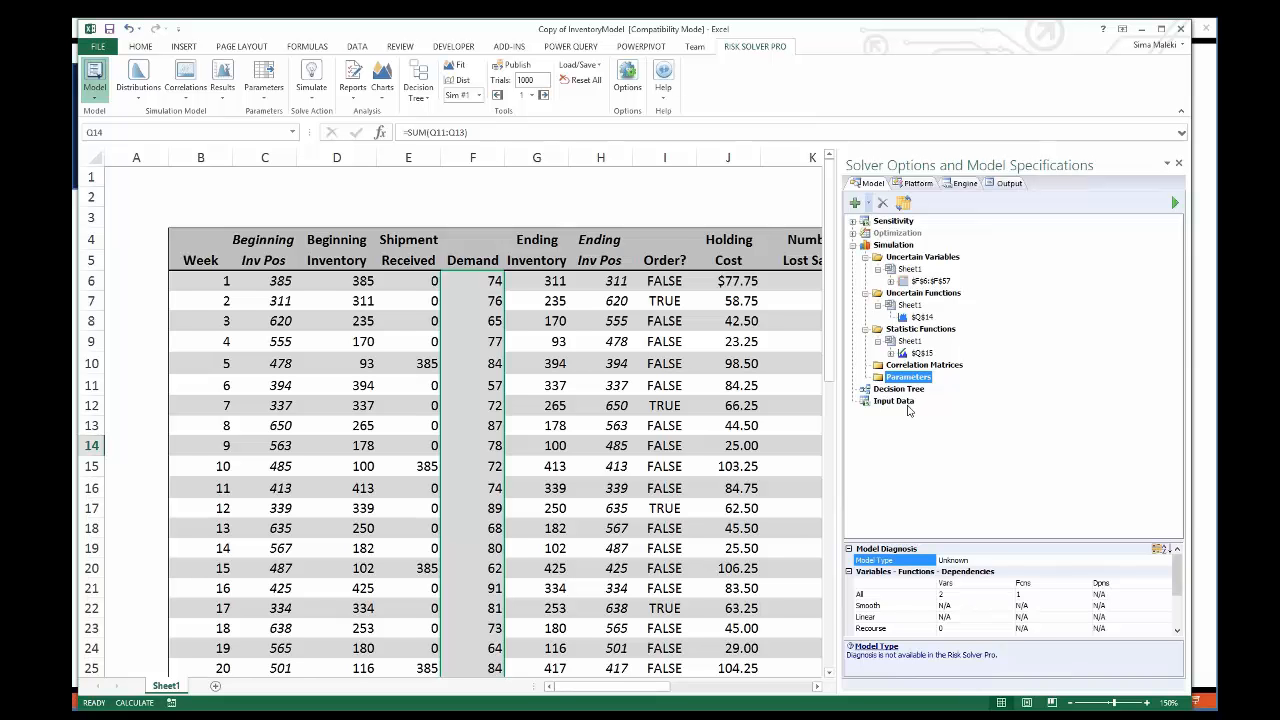
# Expand the uncertain variable range F6:F57, inspect the distribution properties of F6, and collapse the range again
pyautogui.click(938, 281)
pyautogui.click(890, 282)
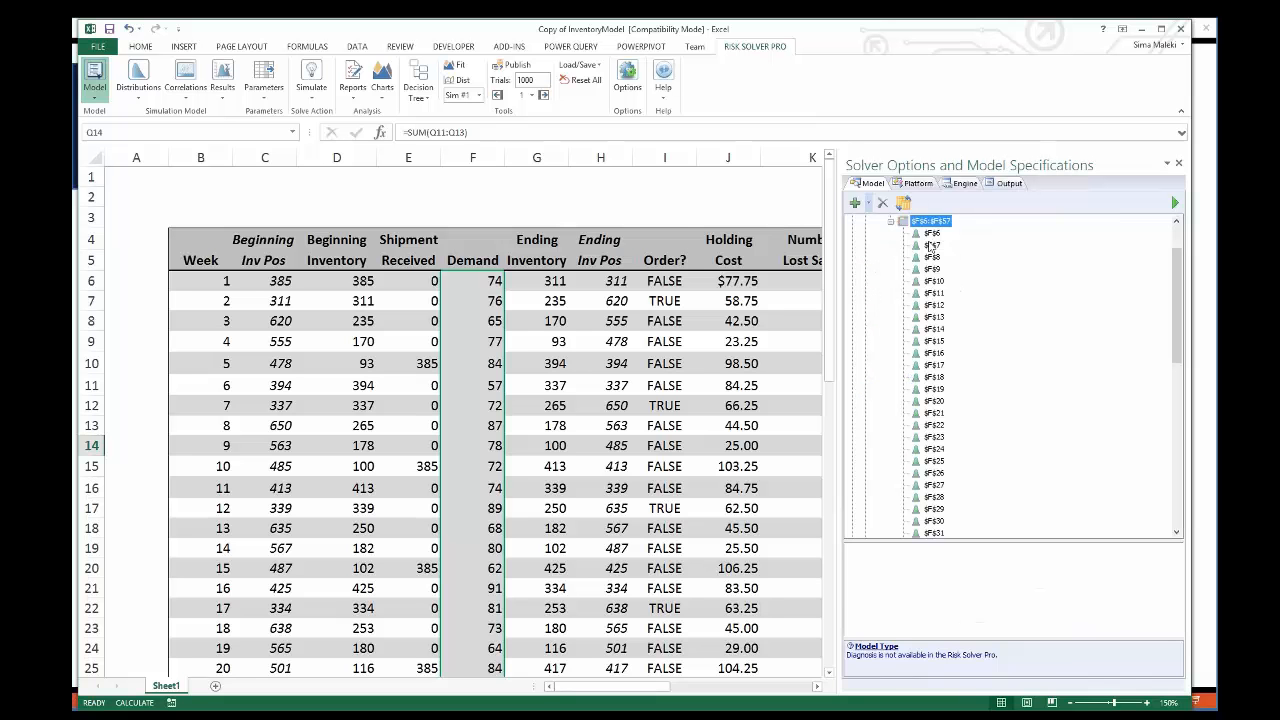
pyautogui.click(931, 234)
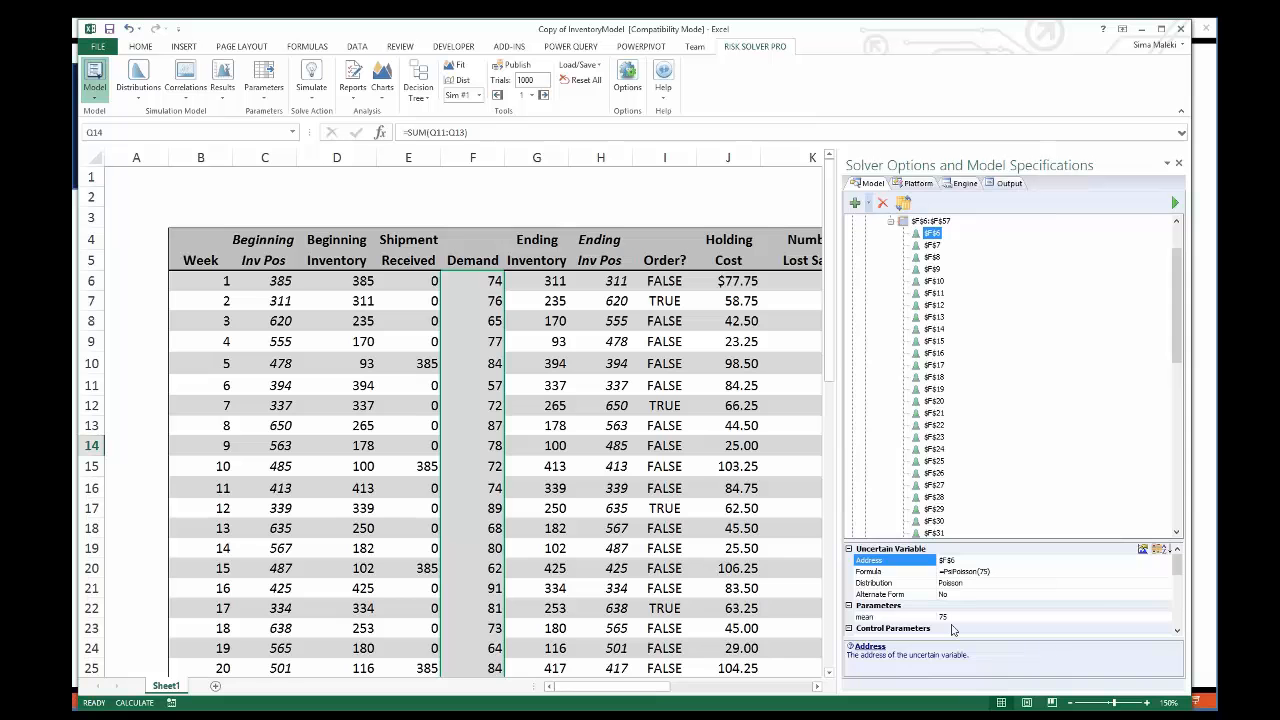
pyautogui.click(890, 220)
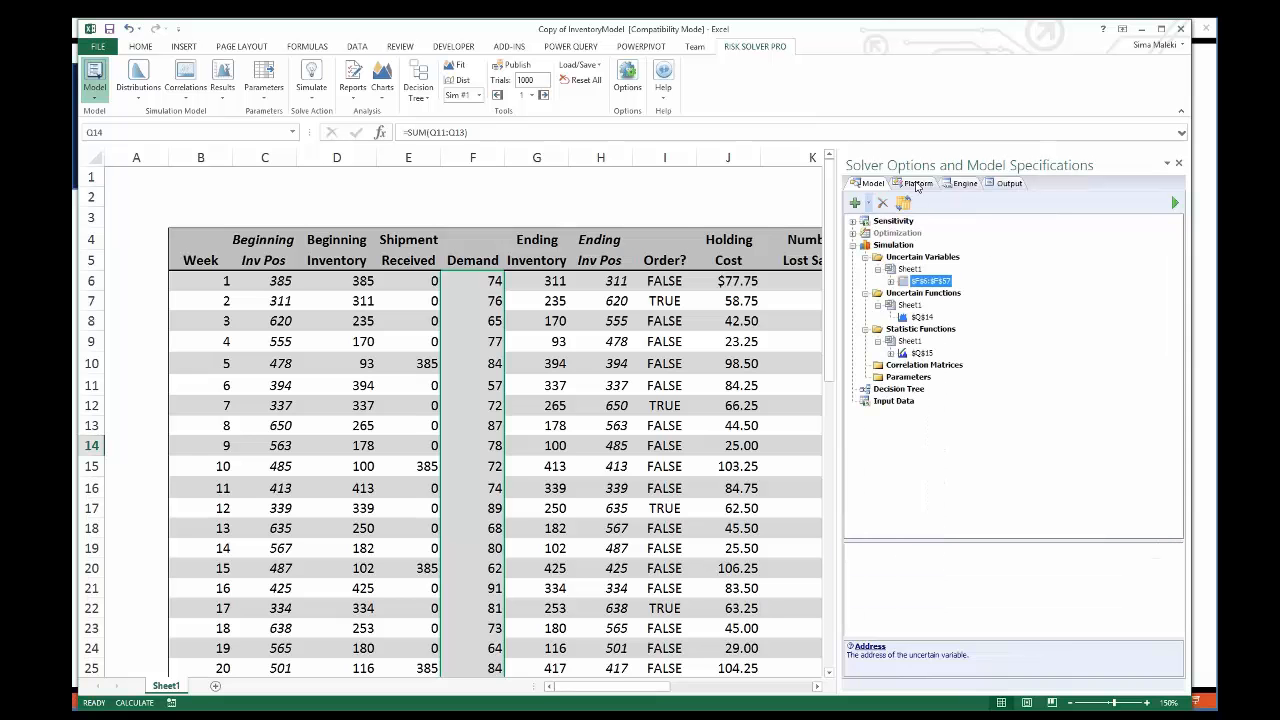
# Review the solver's platform, engine and output settings, and return to the model tree with the pane narrowed
pyautogui.click(916, 183)
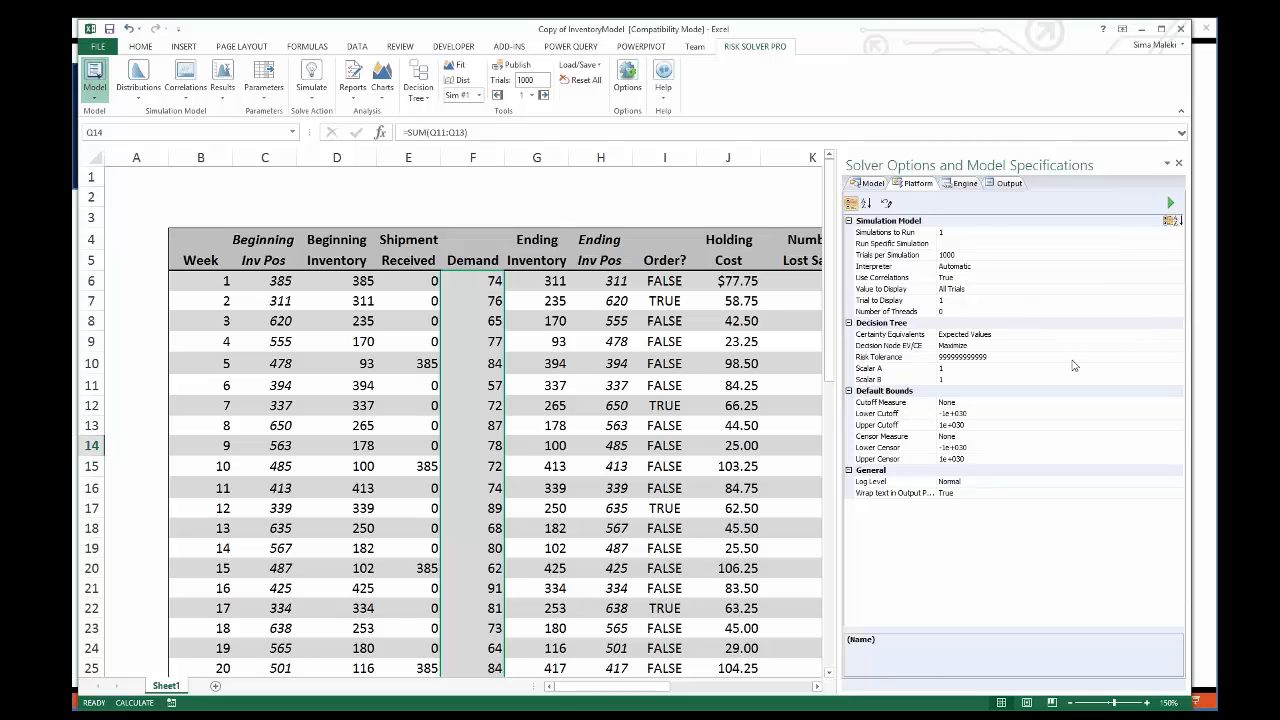
pyautogui.click(966, 184)
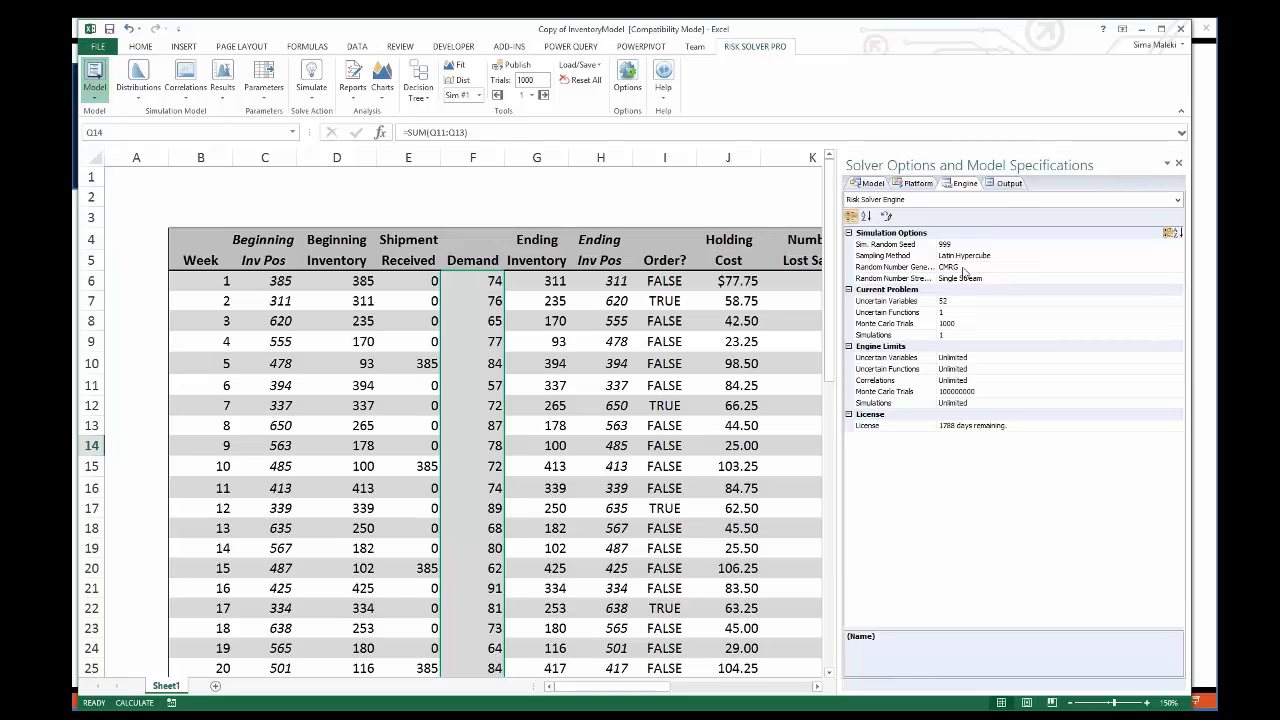
pyautogui.click(1006, 186)
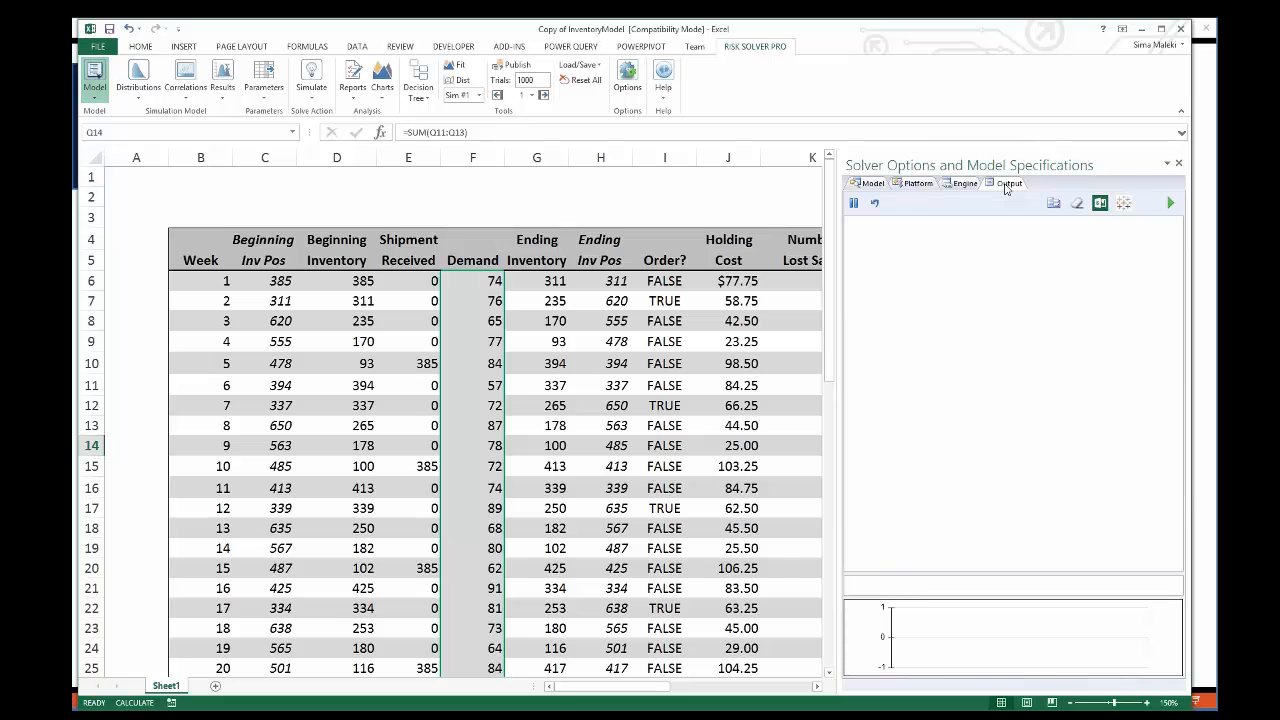
pyautogui.click(870, 184)
pyautogui.moveTo(836, 261); pyautogui.dragTo(978, 273)
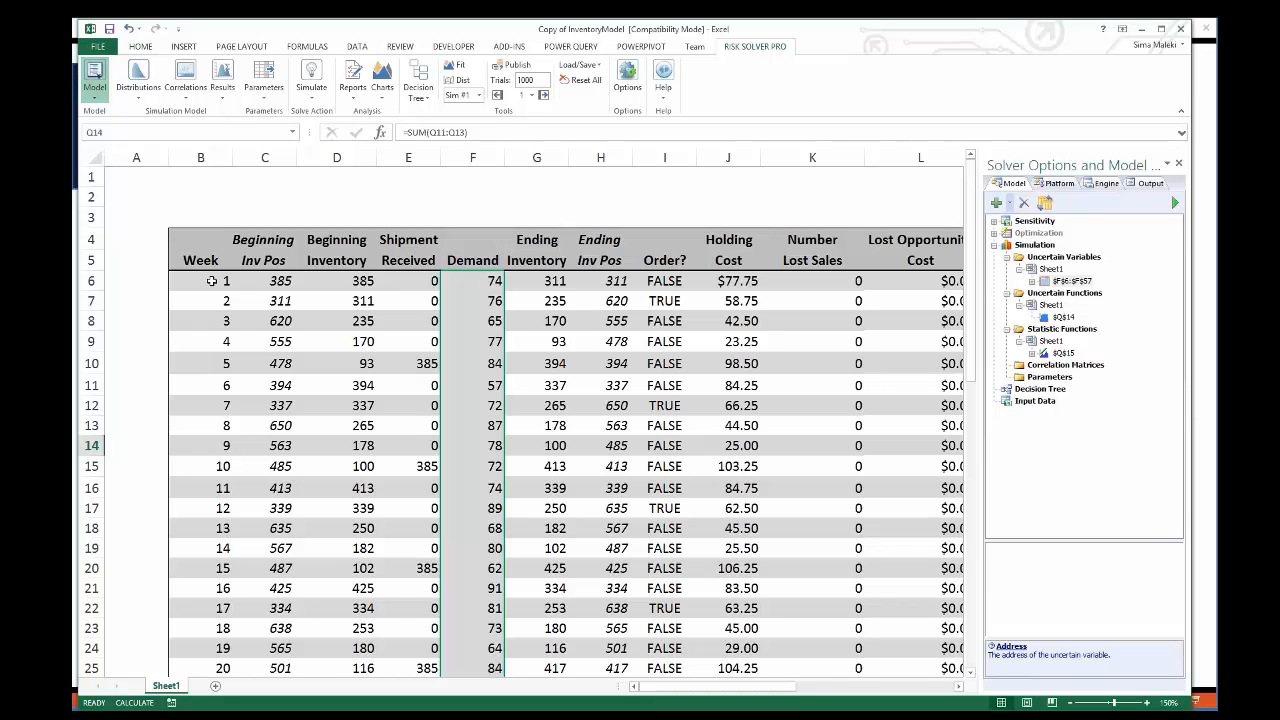
# Inspect the week 1 cells for beginning inventory (D6) and demand (F6)
pyautogui.click(212, 282)
pyautogui.click(317, 281)
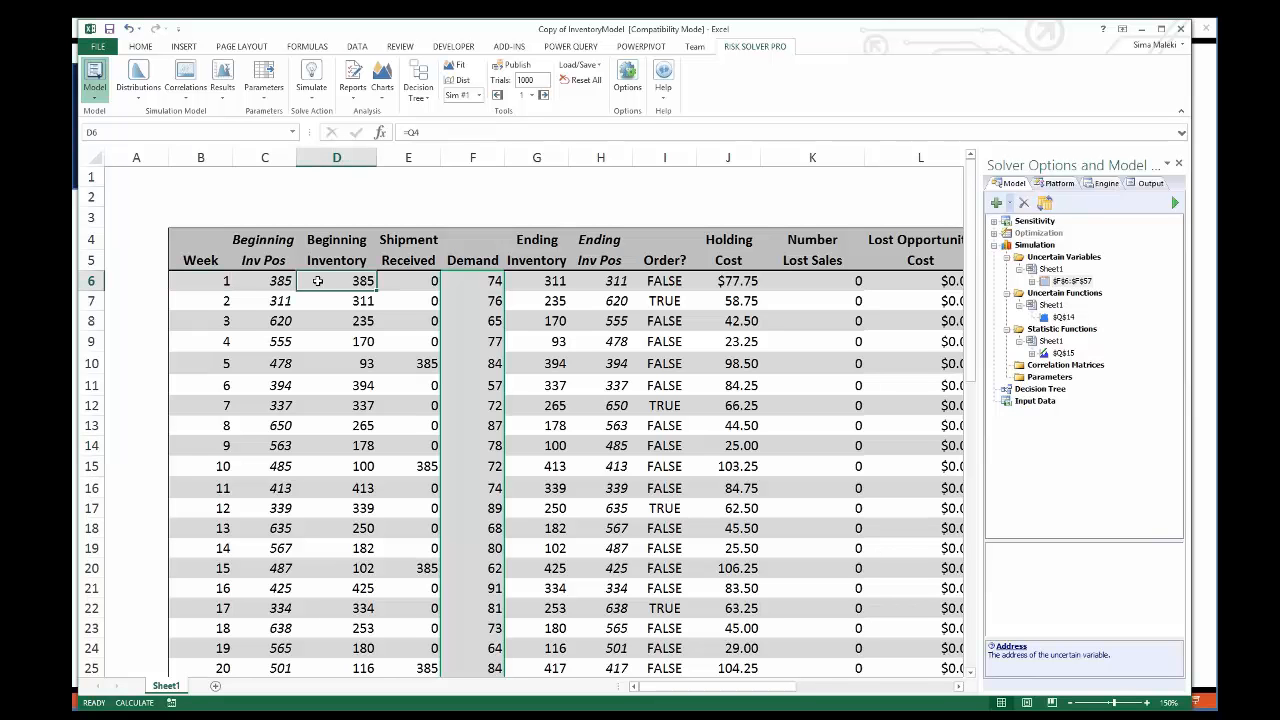
pyautogui.click(453, 284)
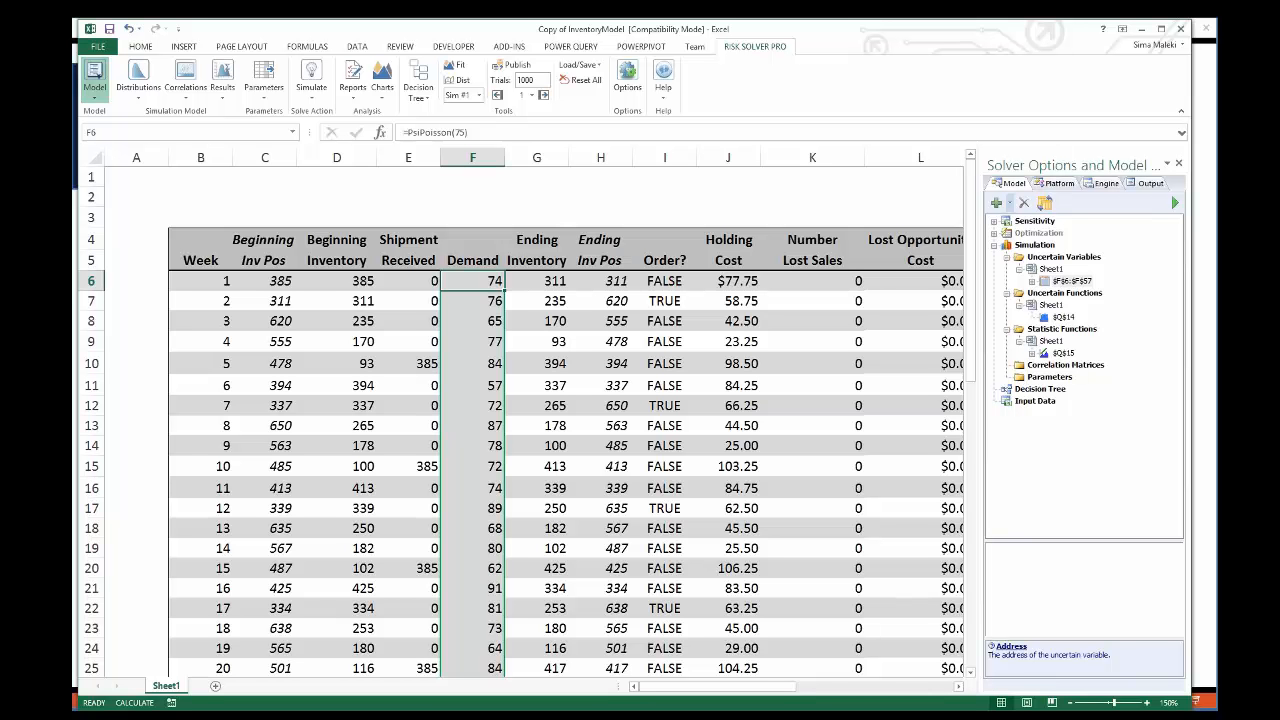
# Open the week 1 demand distribution in F6, enlarge its chart window, and view the PDF, CDF and Reverse CDF
pyautogui.doubleClick(473, 281)
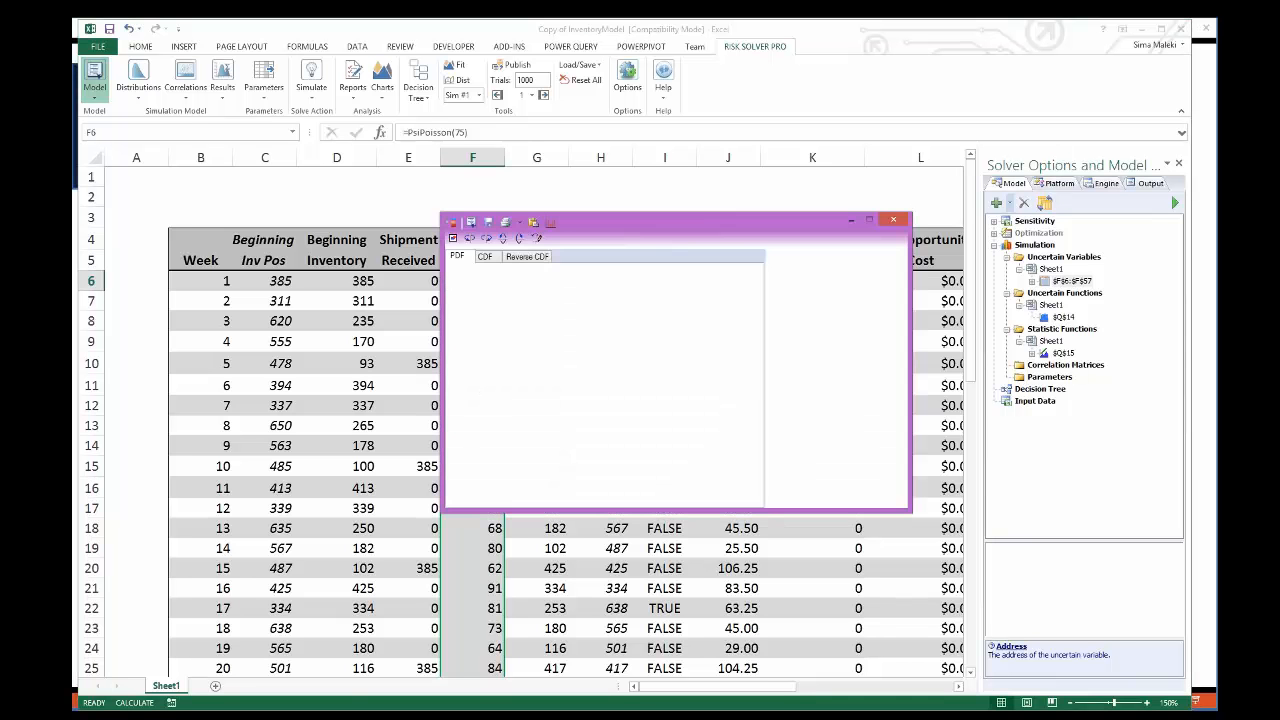
pyautogui.moveTo(574, 212); pyautogui.dragTo(564, 183)
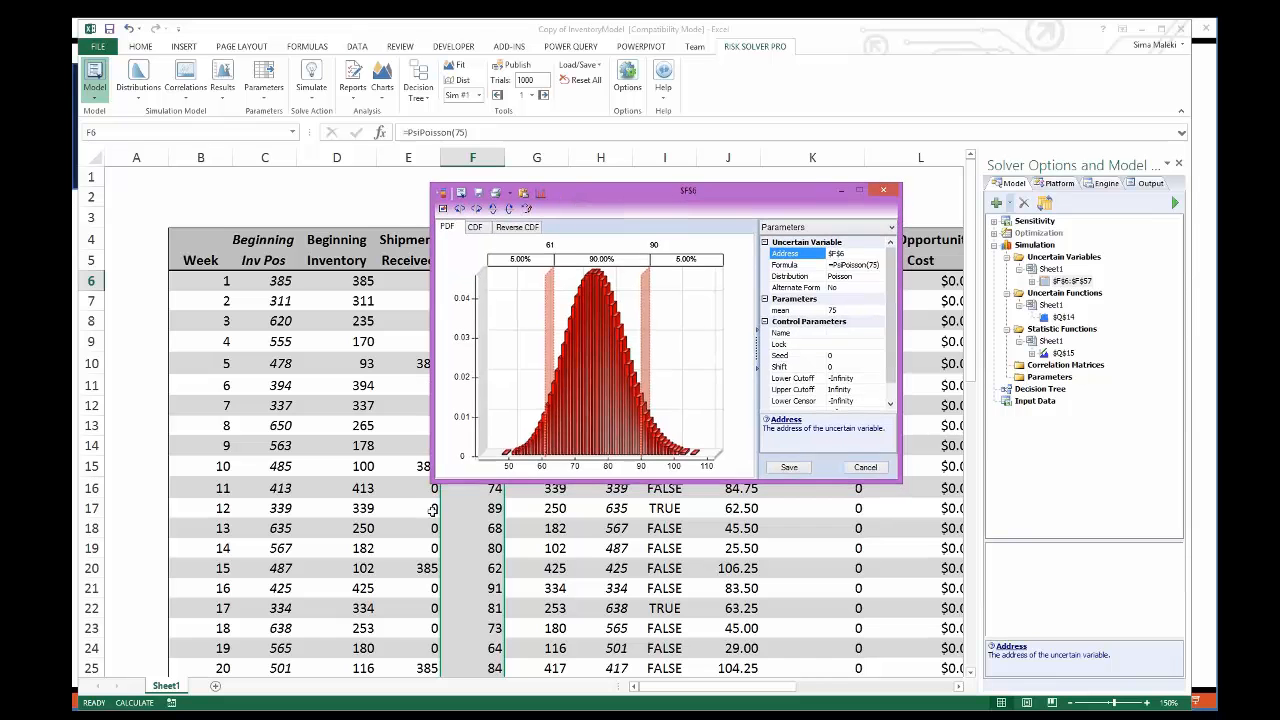
pyautogui.moveTo(433, 481); pyautogui.dragTo(373, 522)
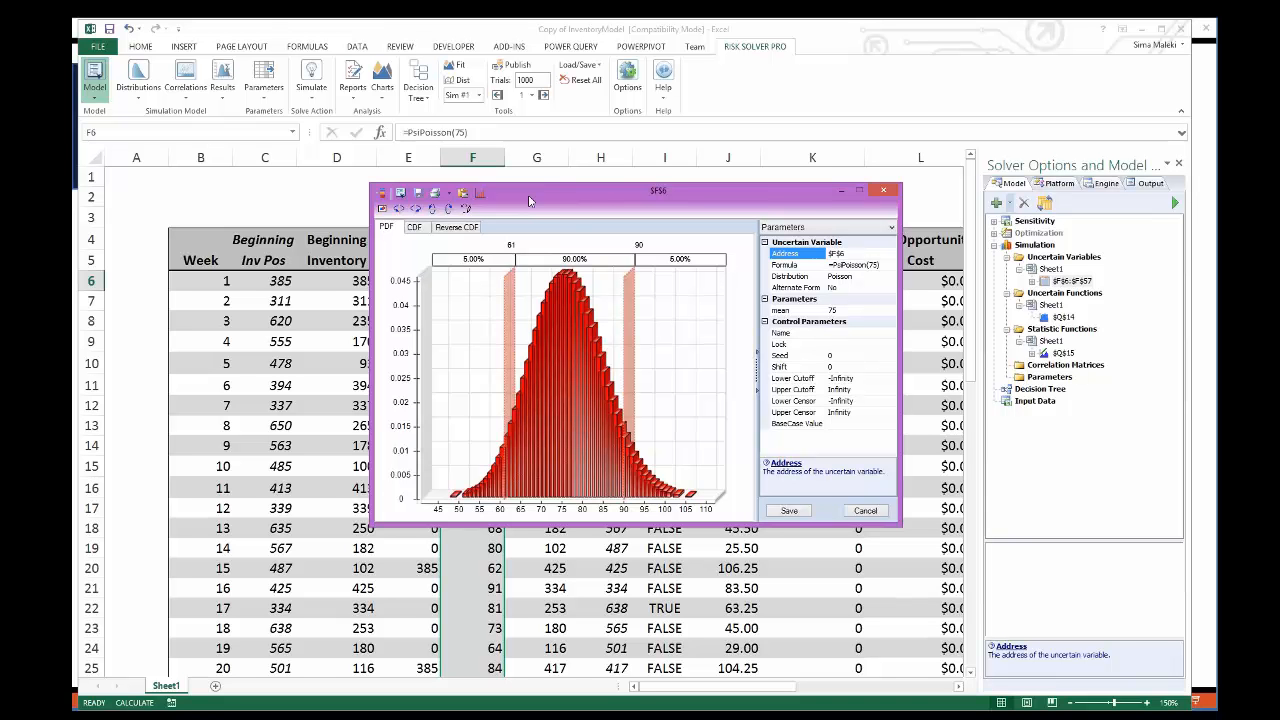
pyautogui.click(414, 228)
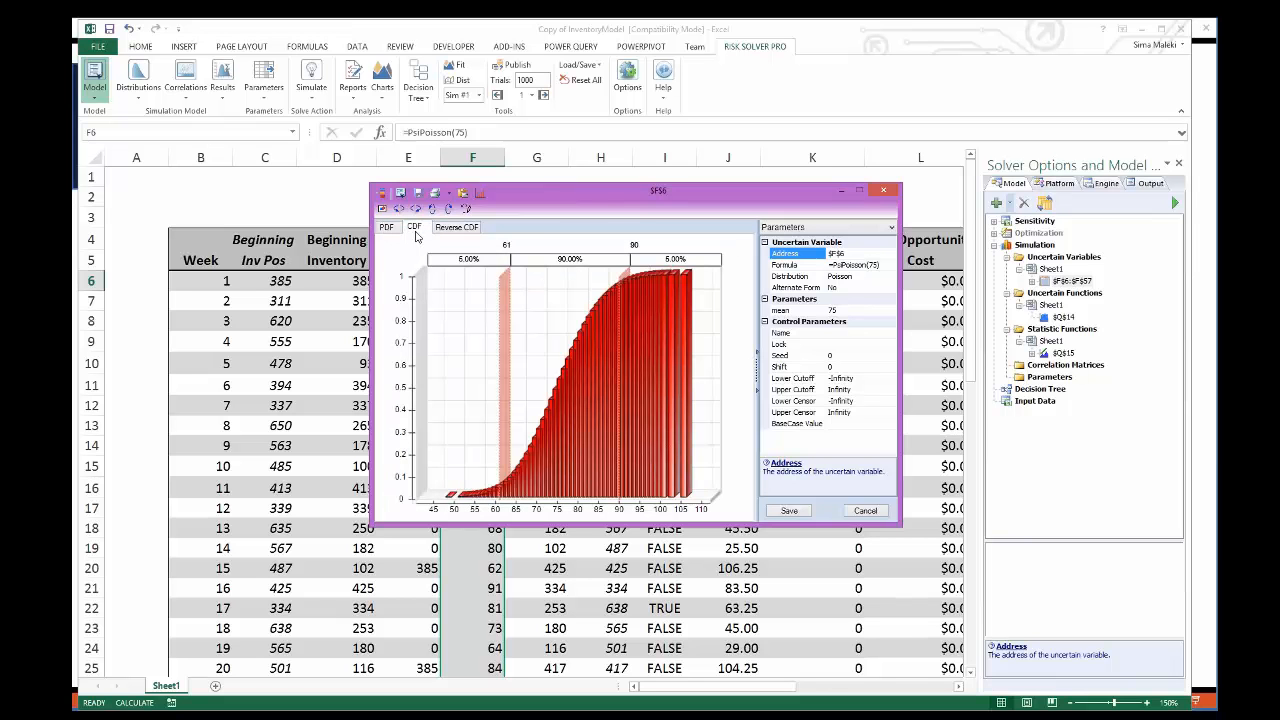
pyautogui.click(466, 230)
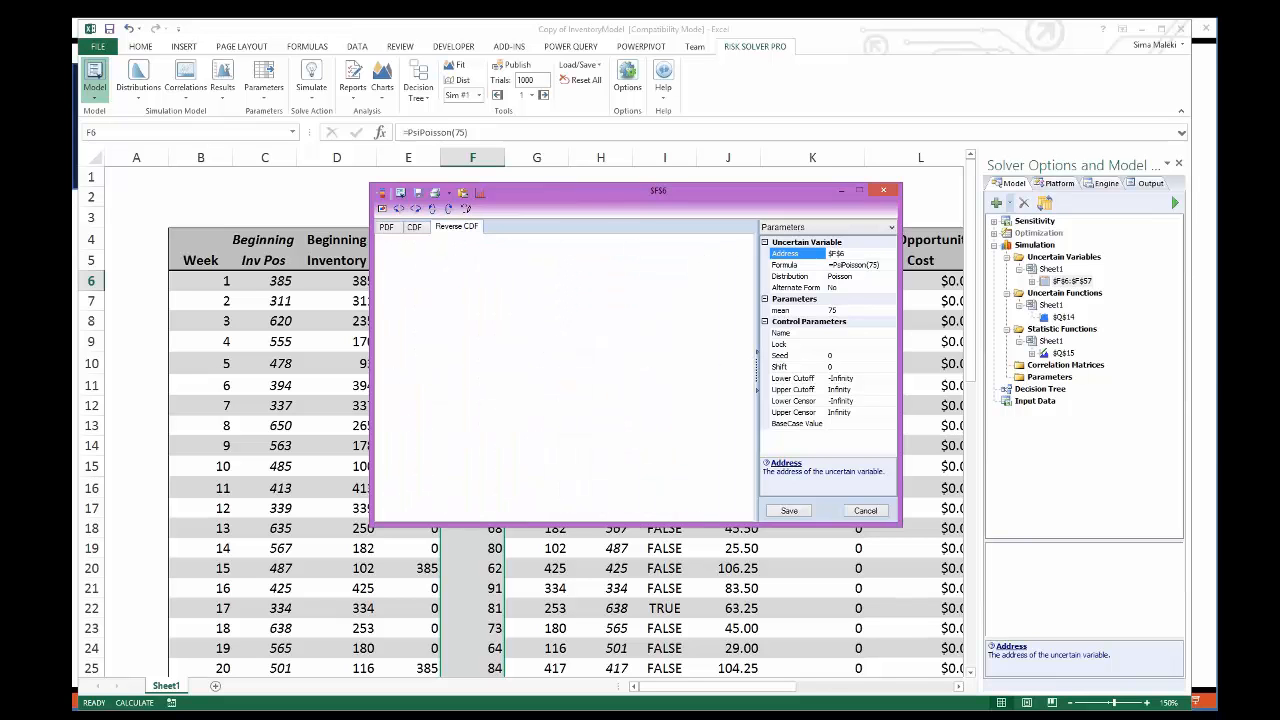
# Return to the PDF chart of the F6 demand distribution and review its Statistics and Percentiles
pyautogui.click(387, 228)
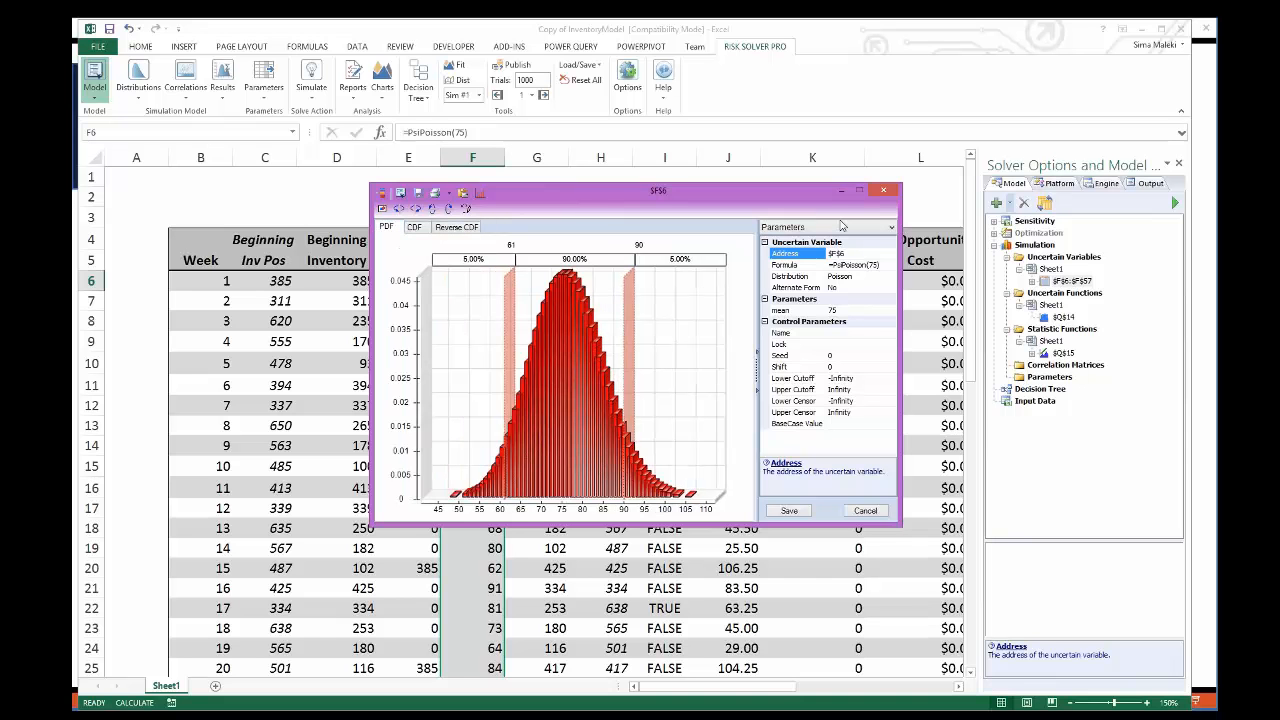
pyautogui.click(881, 228)
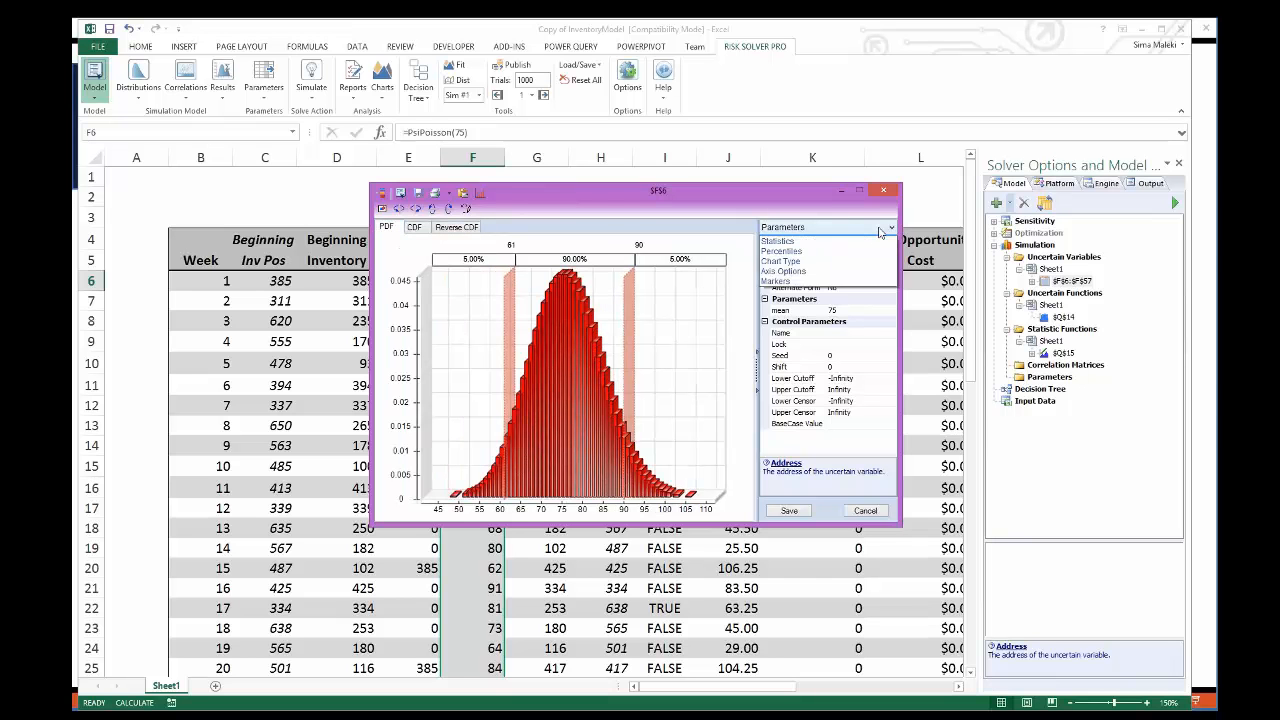
pyautogui.click(879, 227)
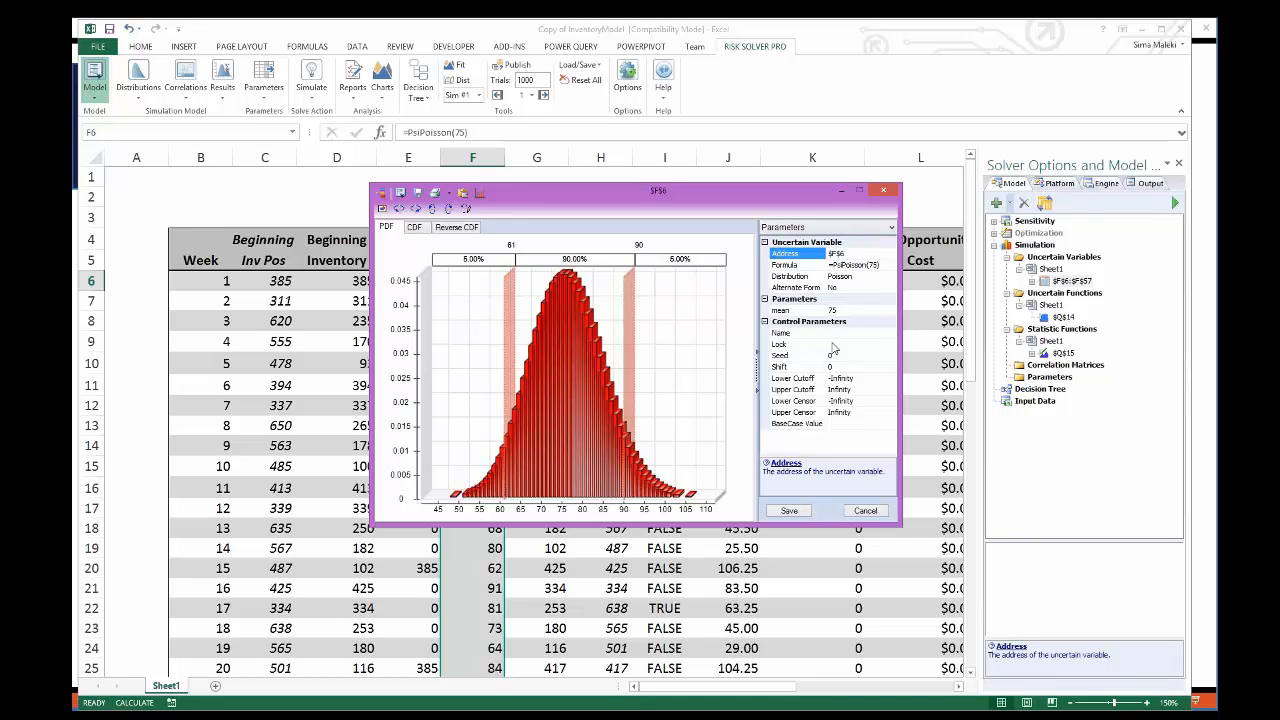
pyautogui.click(857, 229)
pyautogui.click(847, 252)
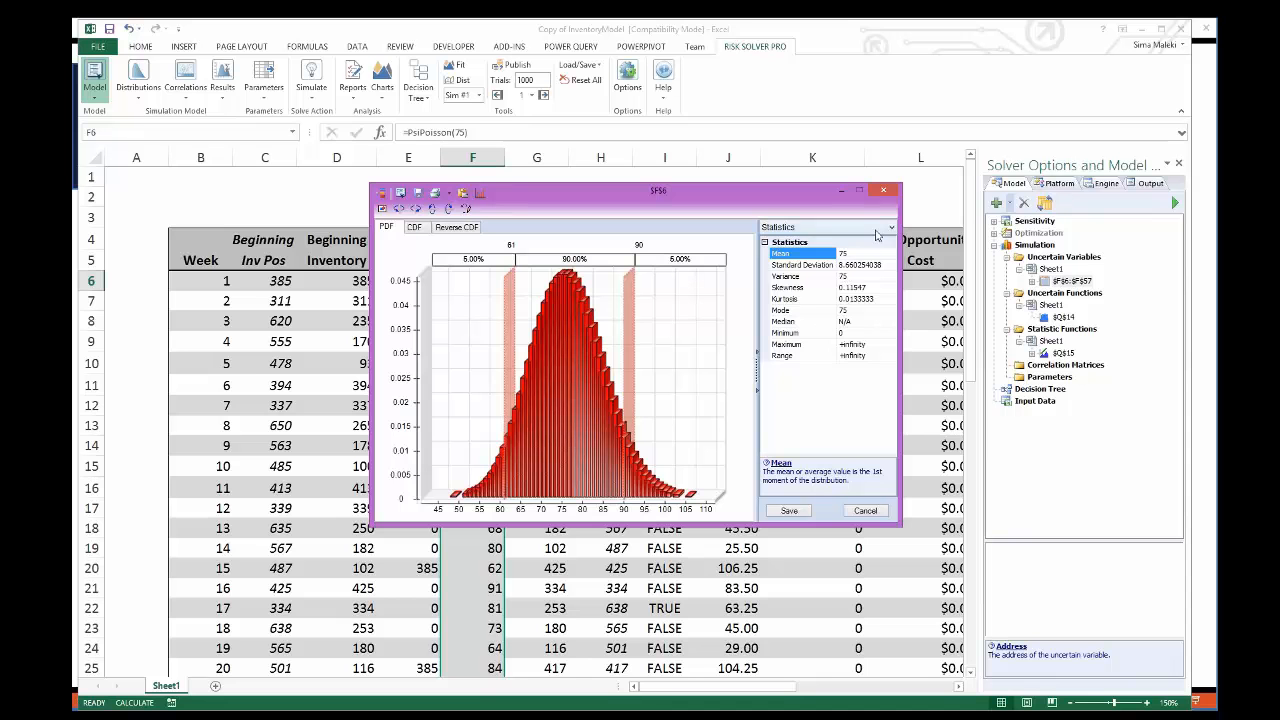
pyautogui.click(877, 229)
pyautogui.click(845, 262)
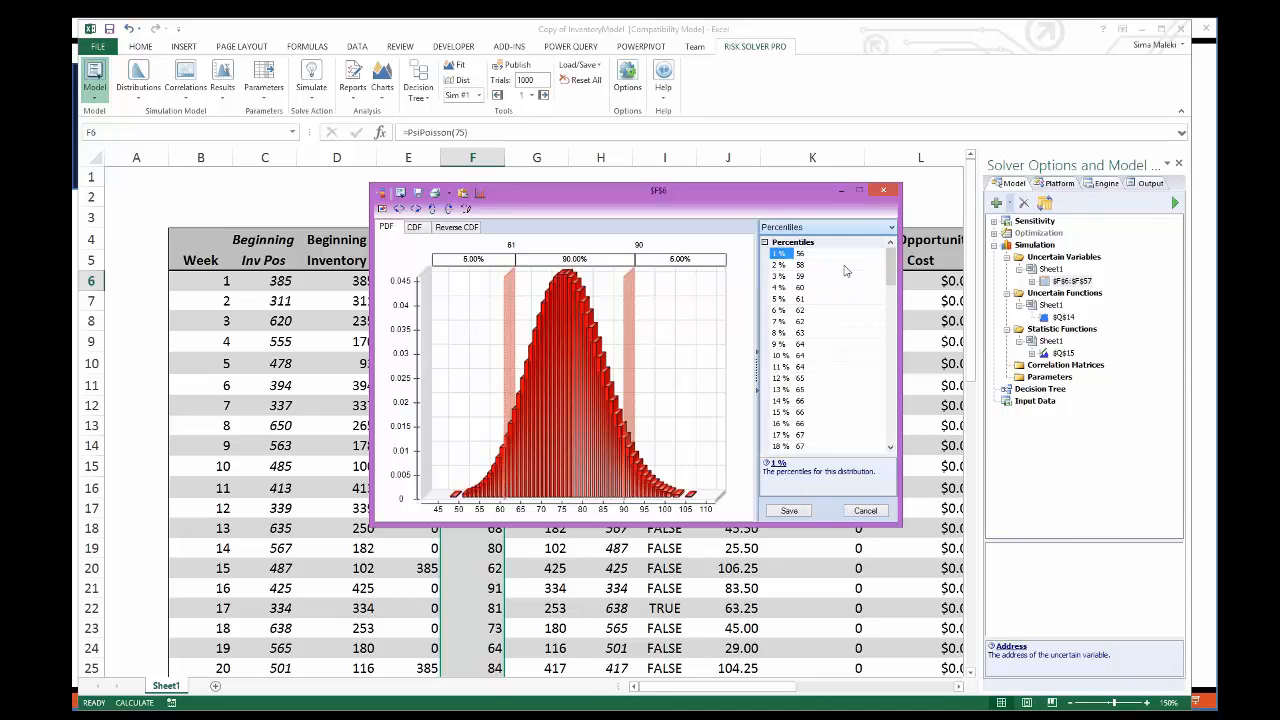
# Review the Chart Type and Axis Options settings of the F6 distribution, and close its window without saving
pyautogui.click(889, 229)
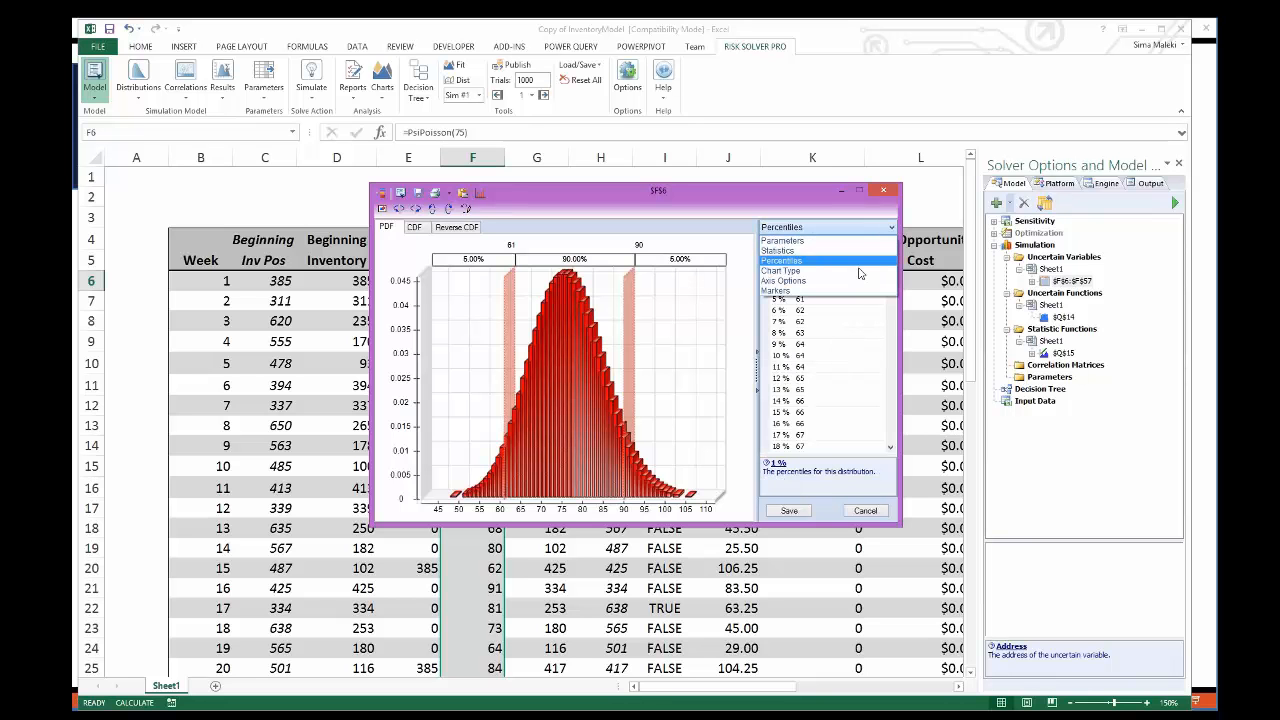
pyautogui.click(860, 257)
pyautogui.click(880, 229)
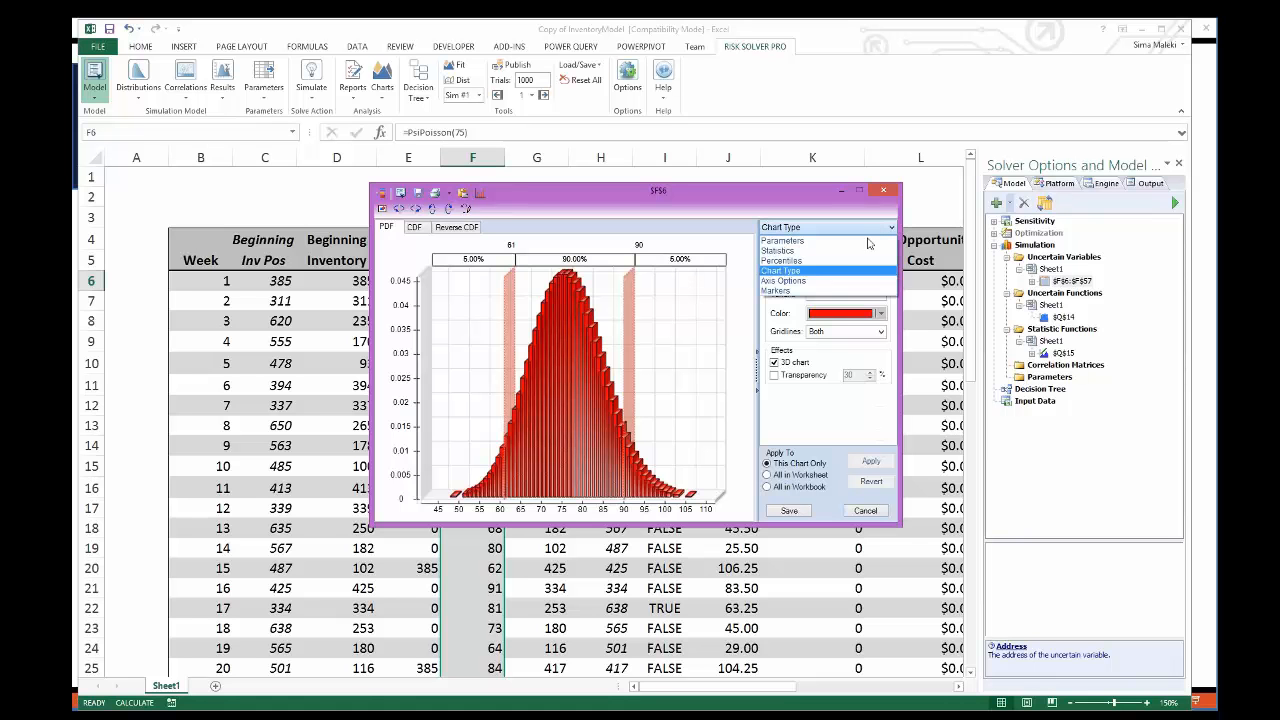
pyautogui.click(820, 285)
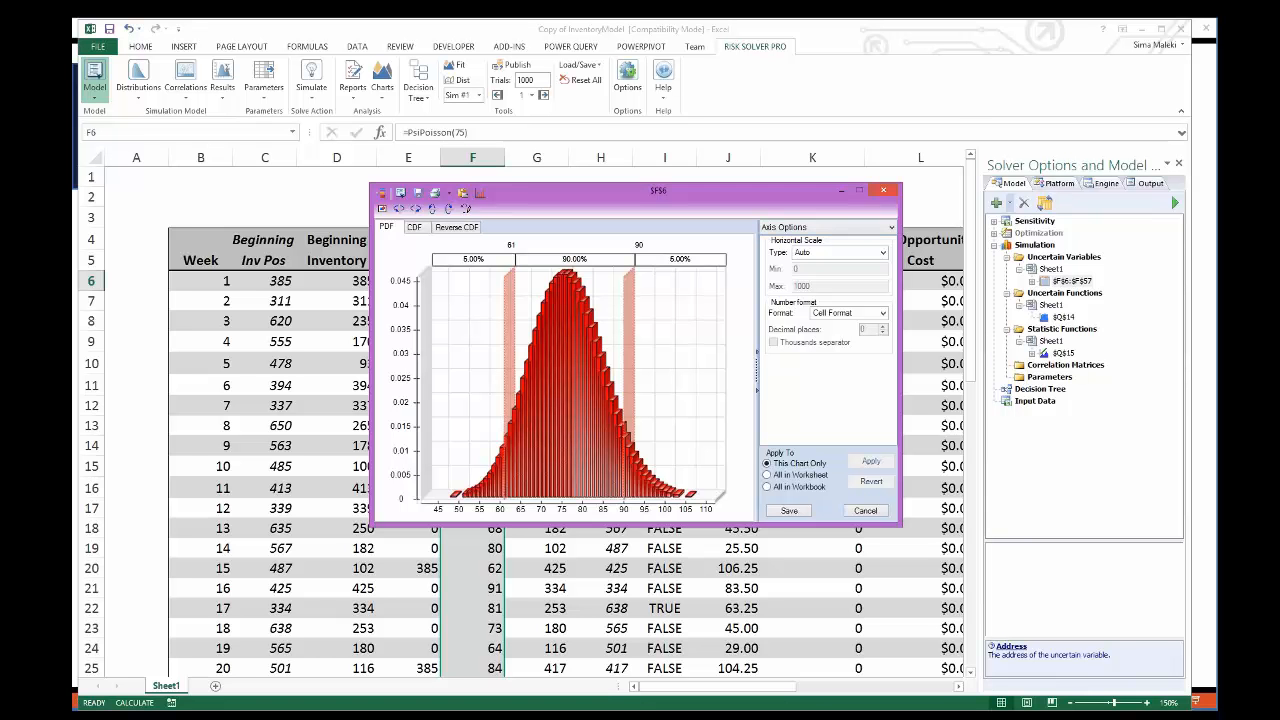
pyautogui.click(886, 192)
pyautogui.click(705, 420)
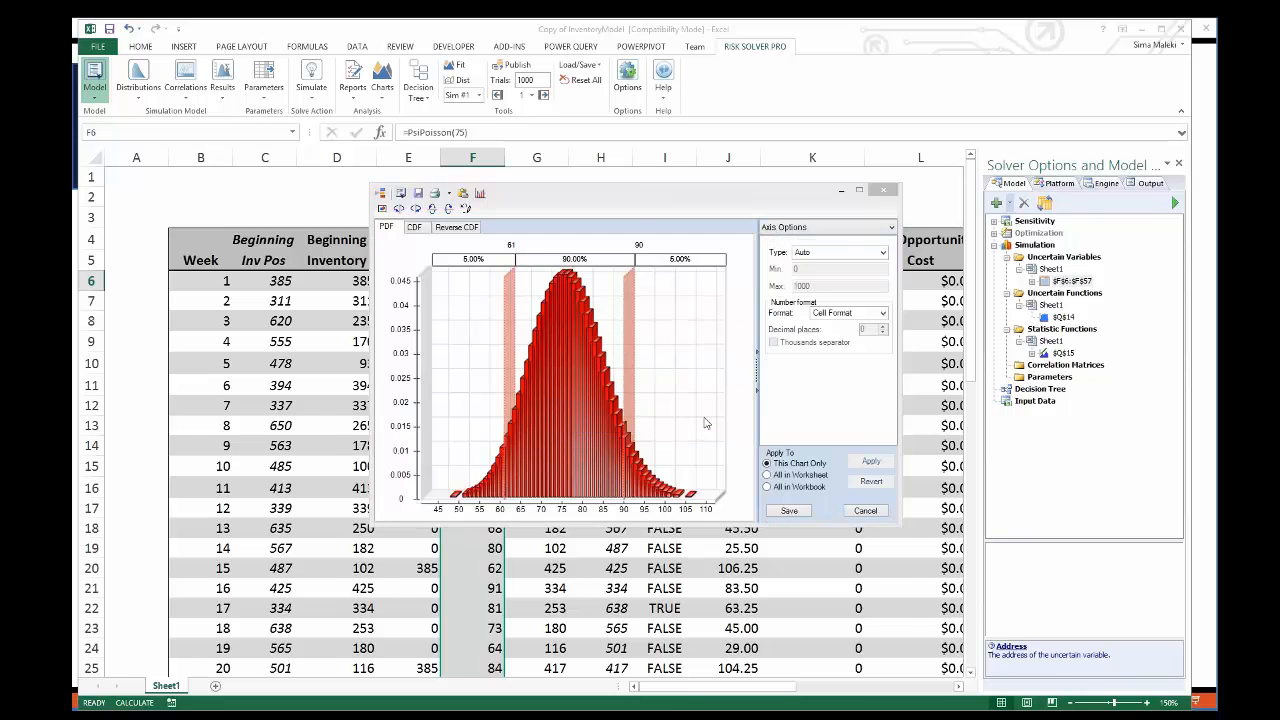
# Inspect the order quantity (Q4), reorder point (Q5) and lead time (Q6) inputs
pyautogui.moveTo(680, 690); pyautogui.dragTo(792, 687)
pyautogui.click(902, 243)
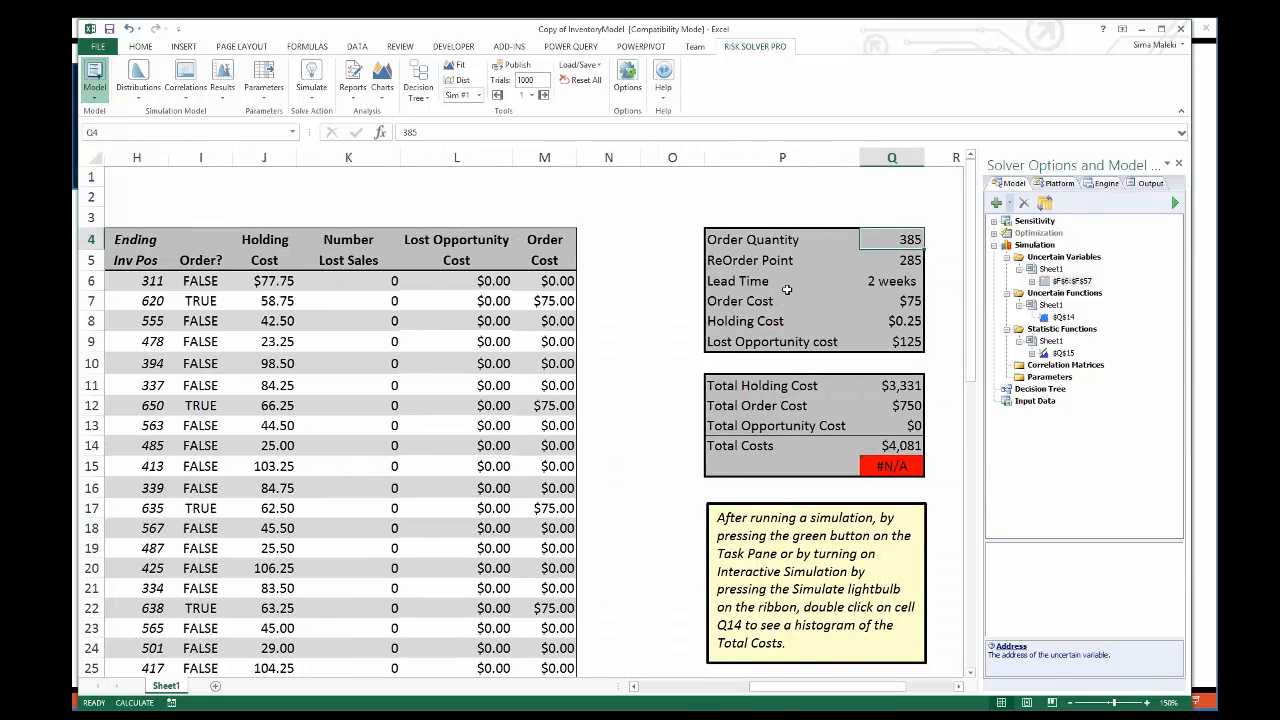
pyautogui.click(909, 260)
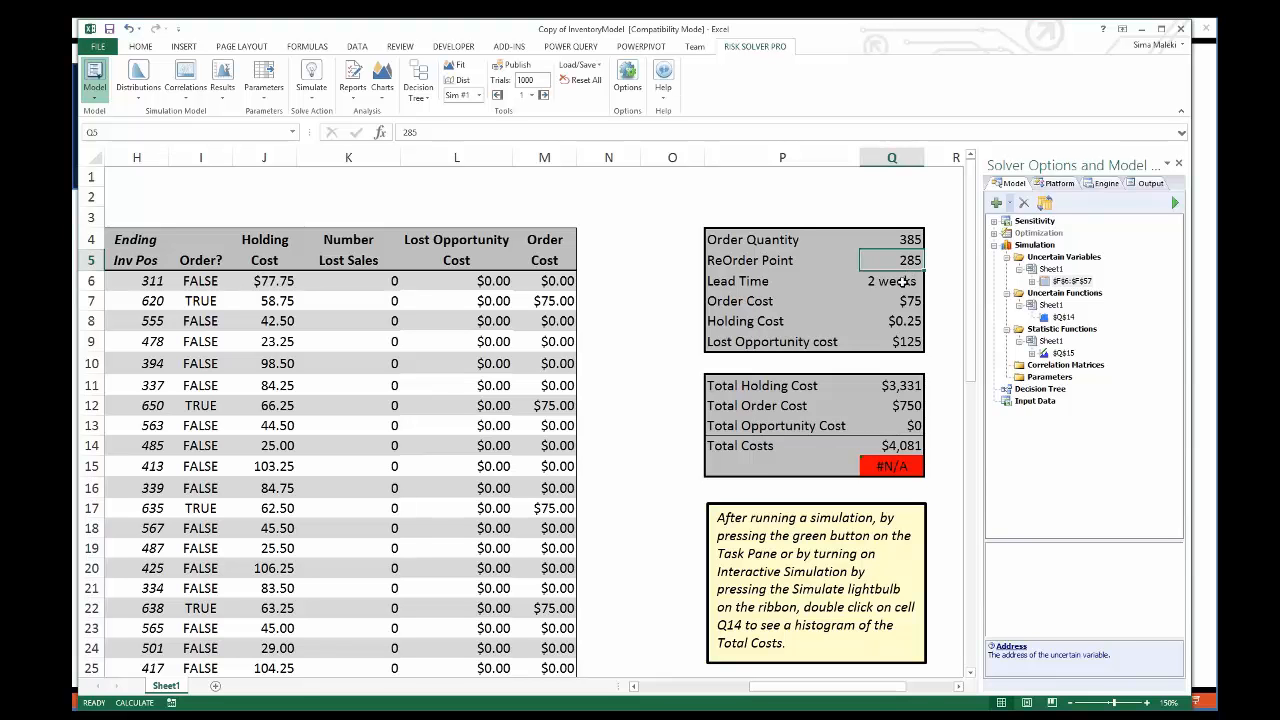
pyautogui.click(902, 283)
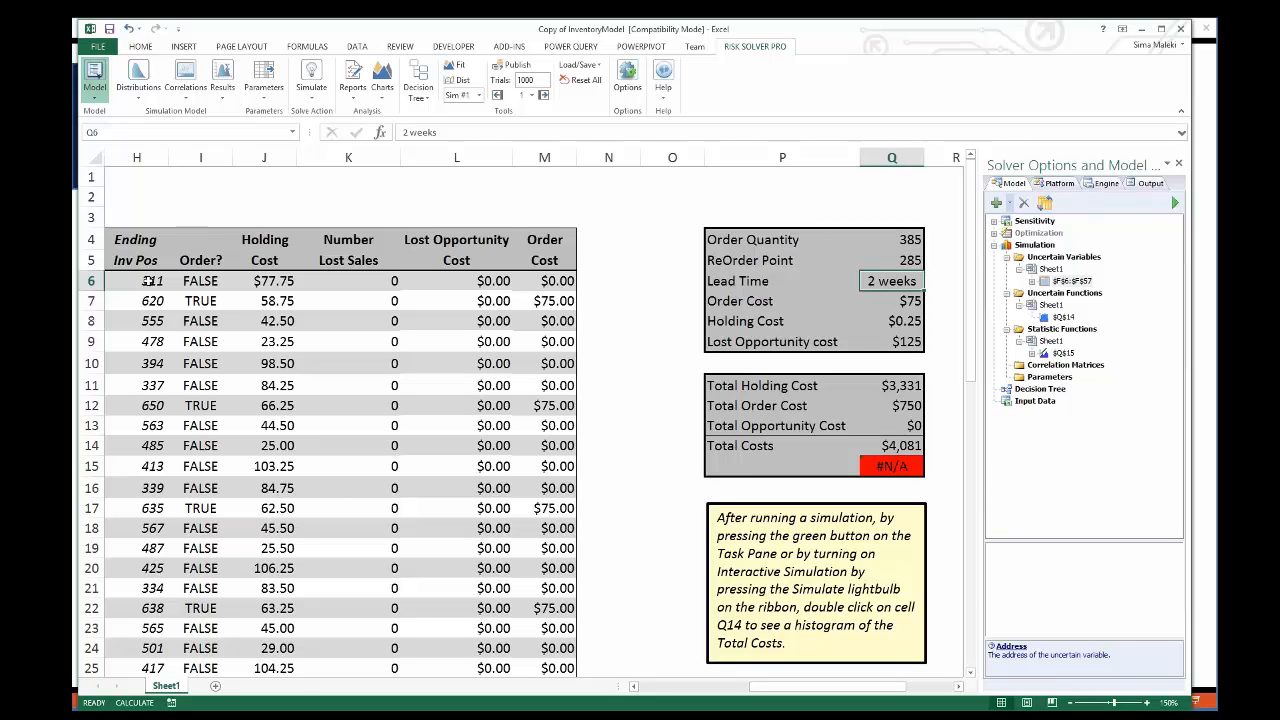
# Inspect the total holding, order and opportunity cost cells Q11 to Q13 and the Total Costs formula in Q14
pyautogui.click(903, 387)
pyautogui.click(906, 406)
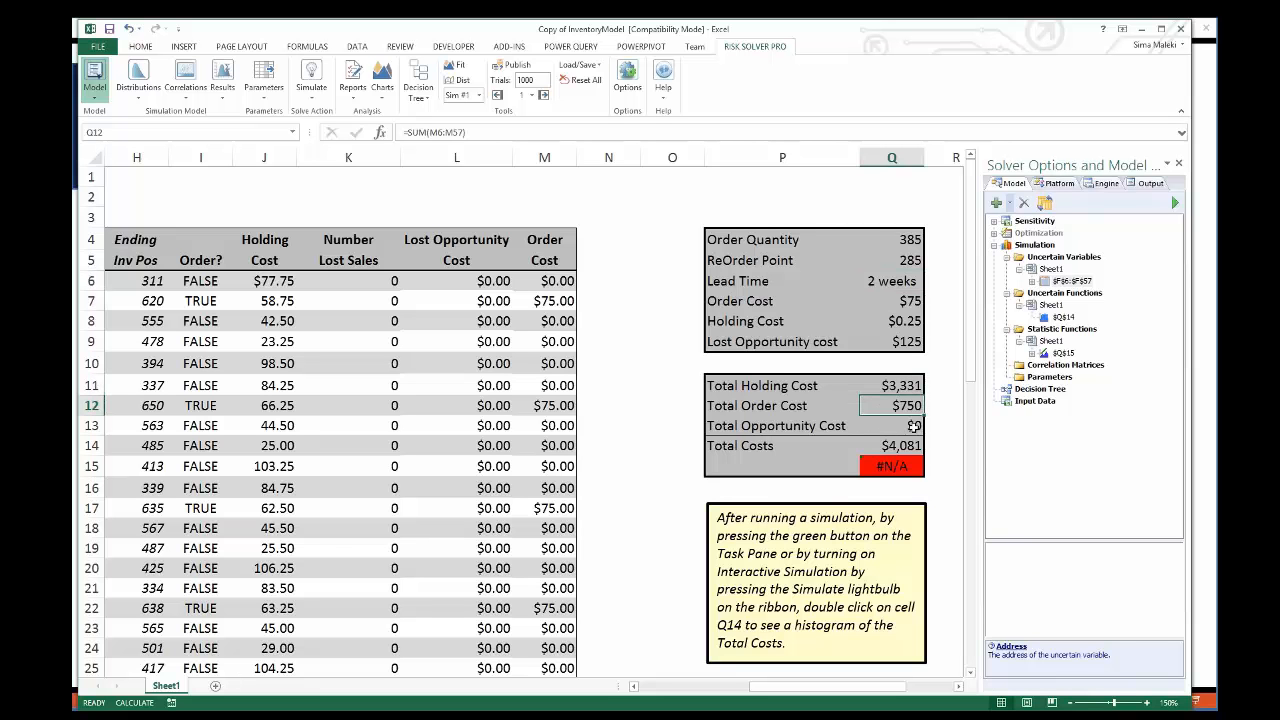
pyautogui.click(914, 426)
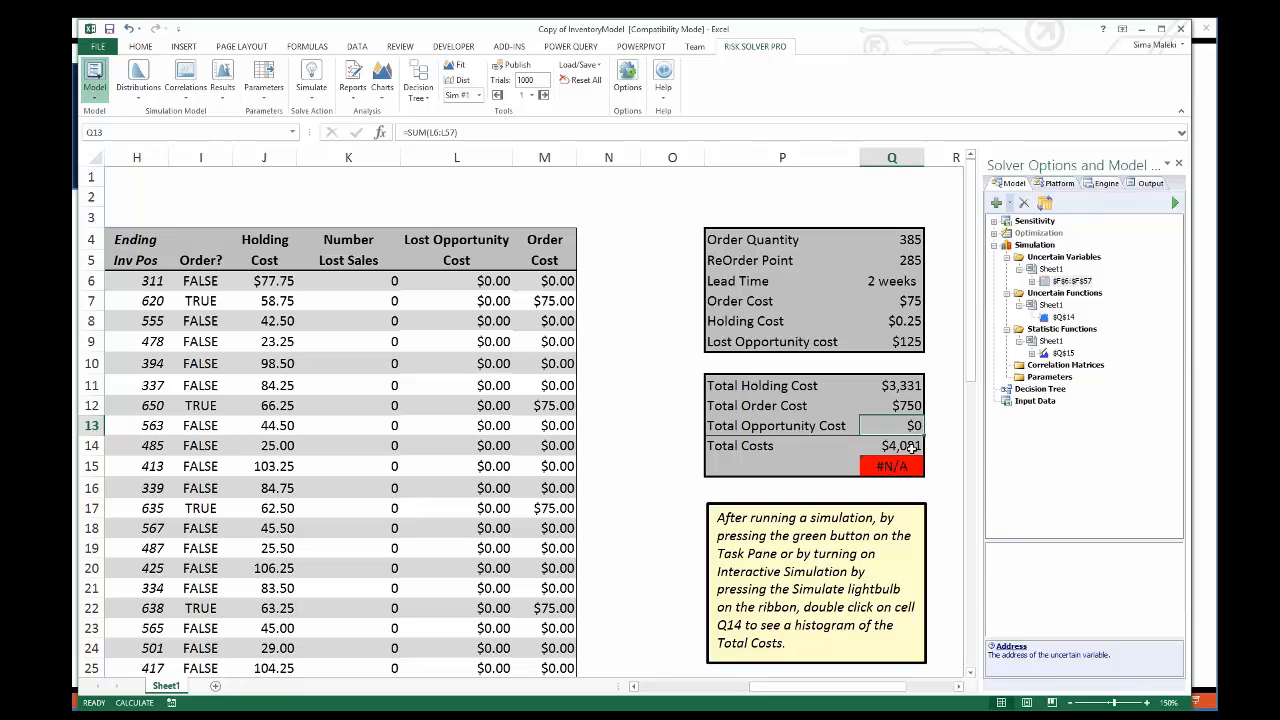
pyautogui.click(912, 449)
pyautogui.click(449, 132)
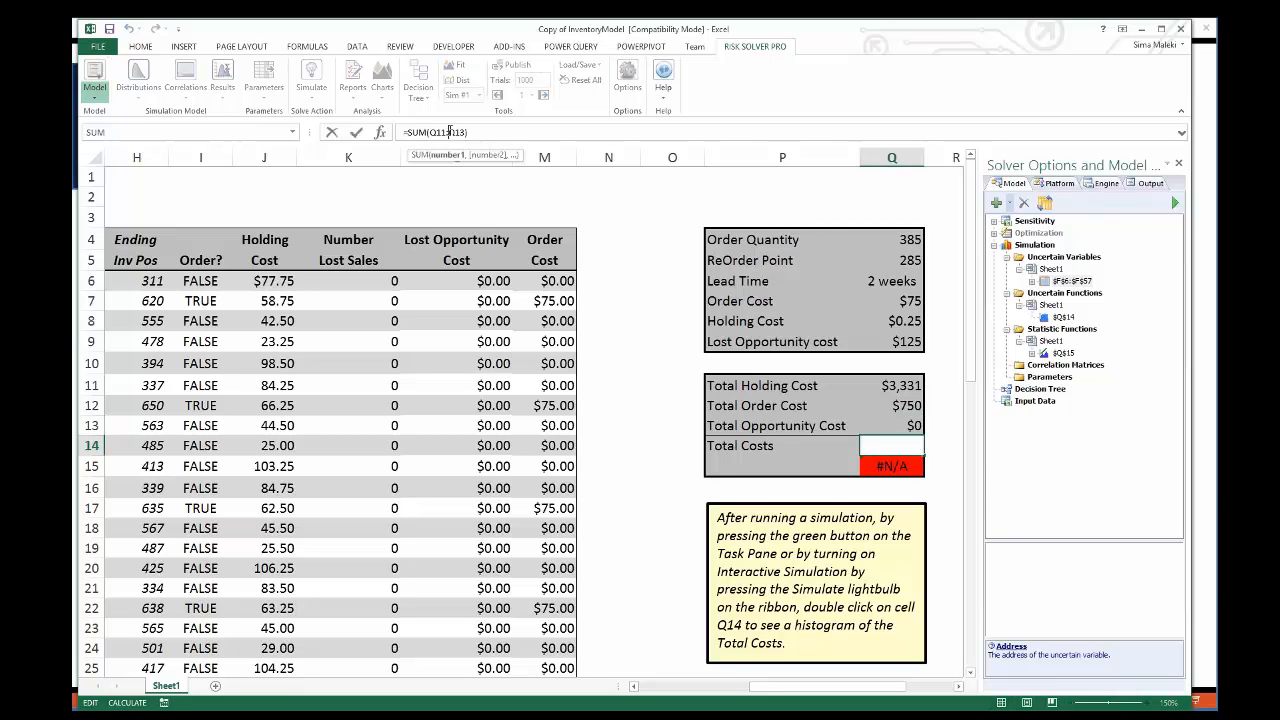
pyautogui.press('Escape')
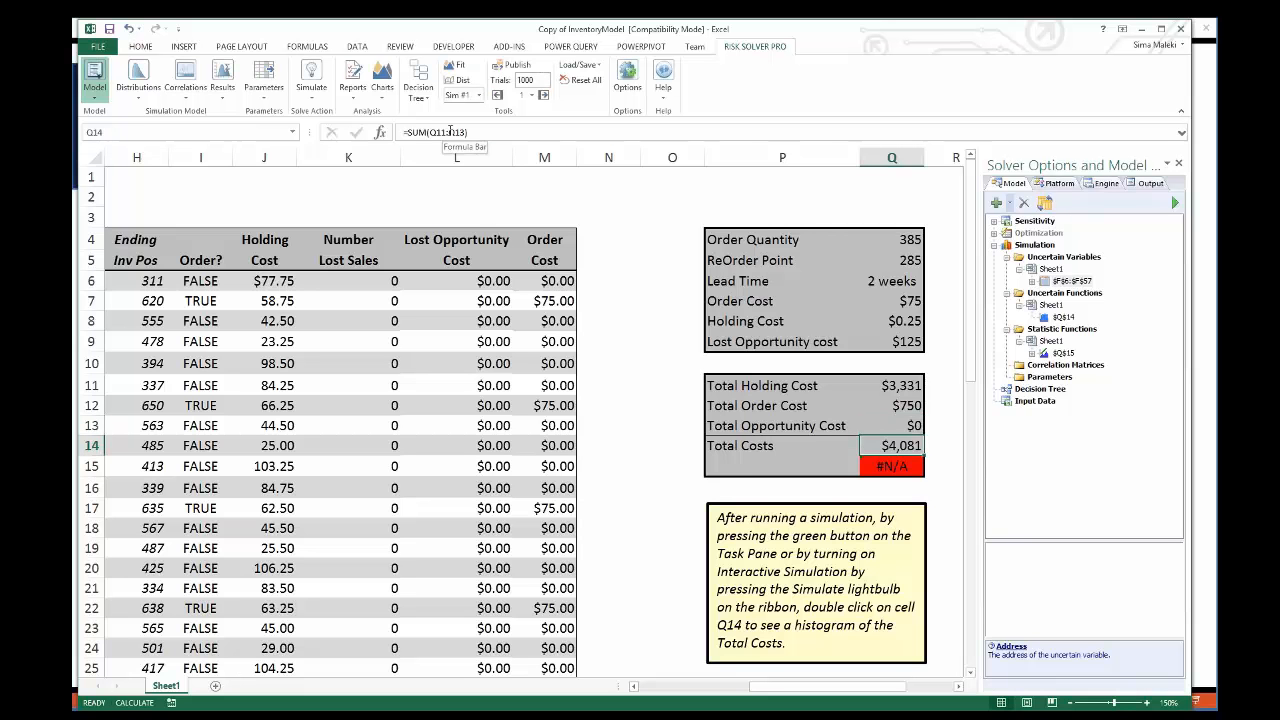
# Run the inventory simulation with 1000 trials
pyautogui.click(608, 405)
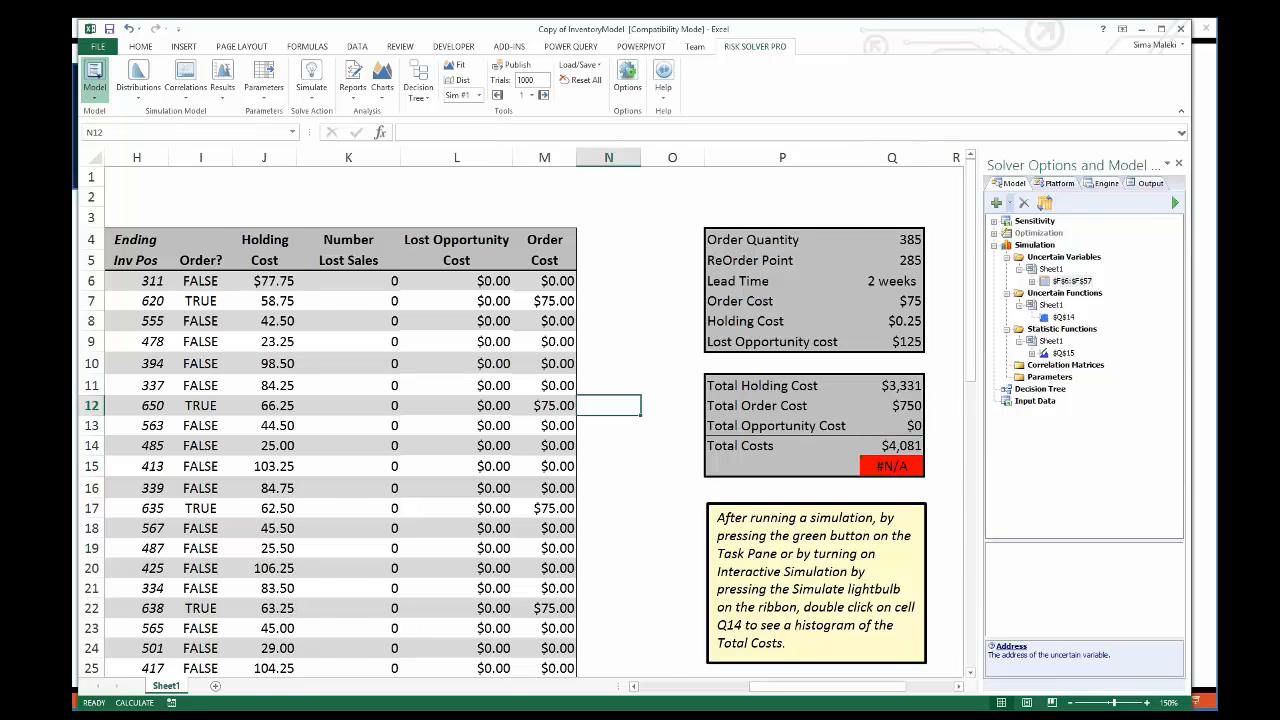
pyautogui.moveTo(789, 692); pyautogui.dragTo(757, 690)
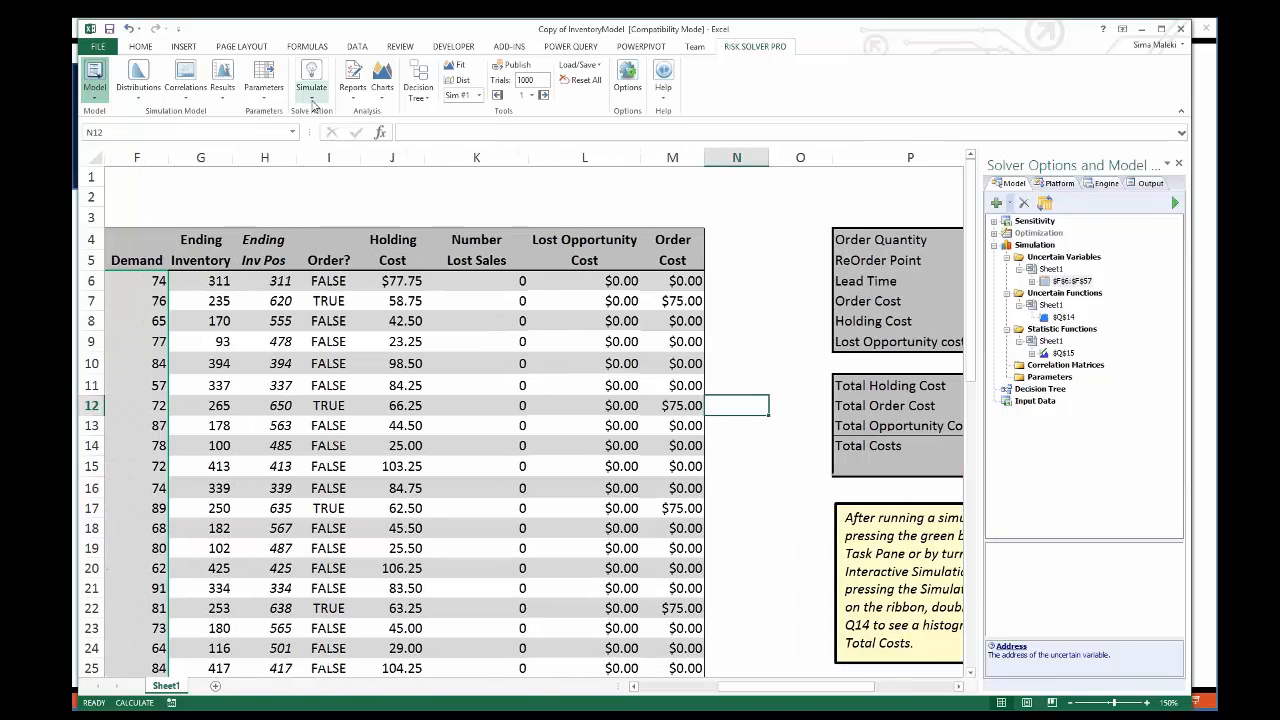
pyautogui.click(312, 90)
pyautogui.click(330, 128)
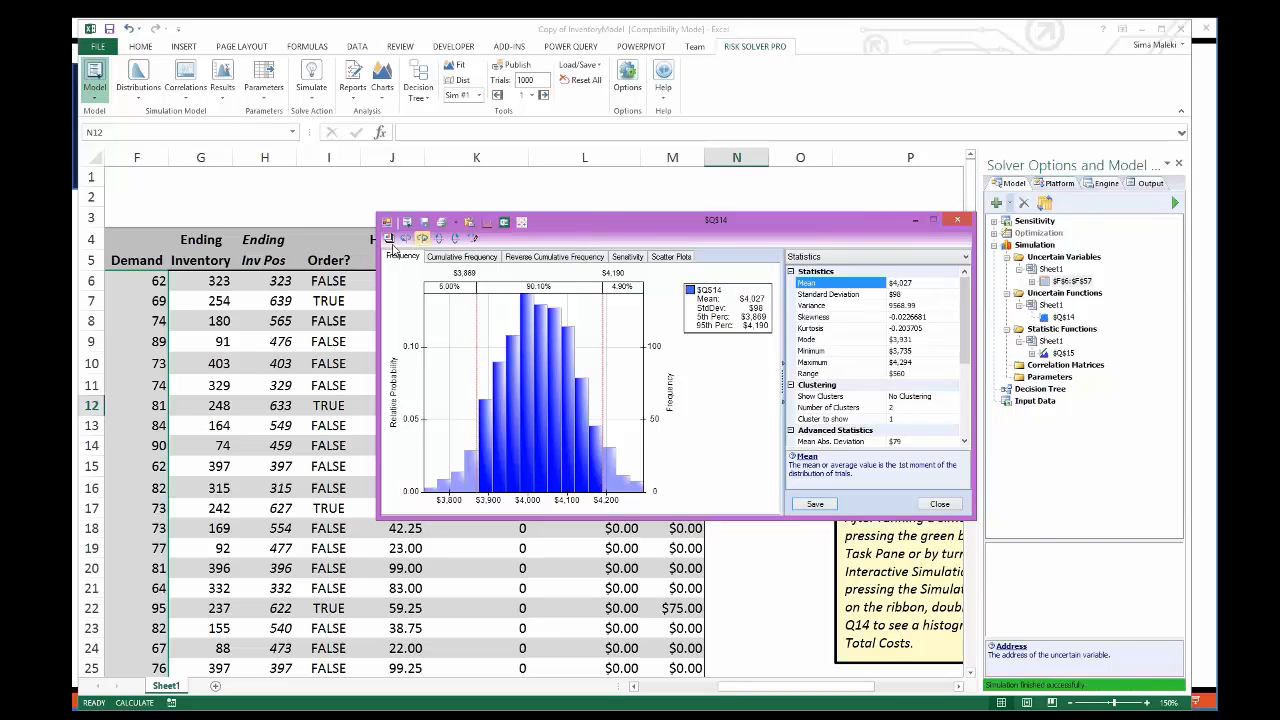
# View the Cumulative Frequency, Reverse Cumulative Frequency, Sensitivity and Scatter Plots charts of the Total Costs results (Q14)
pyautogui.click(437, 262)
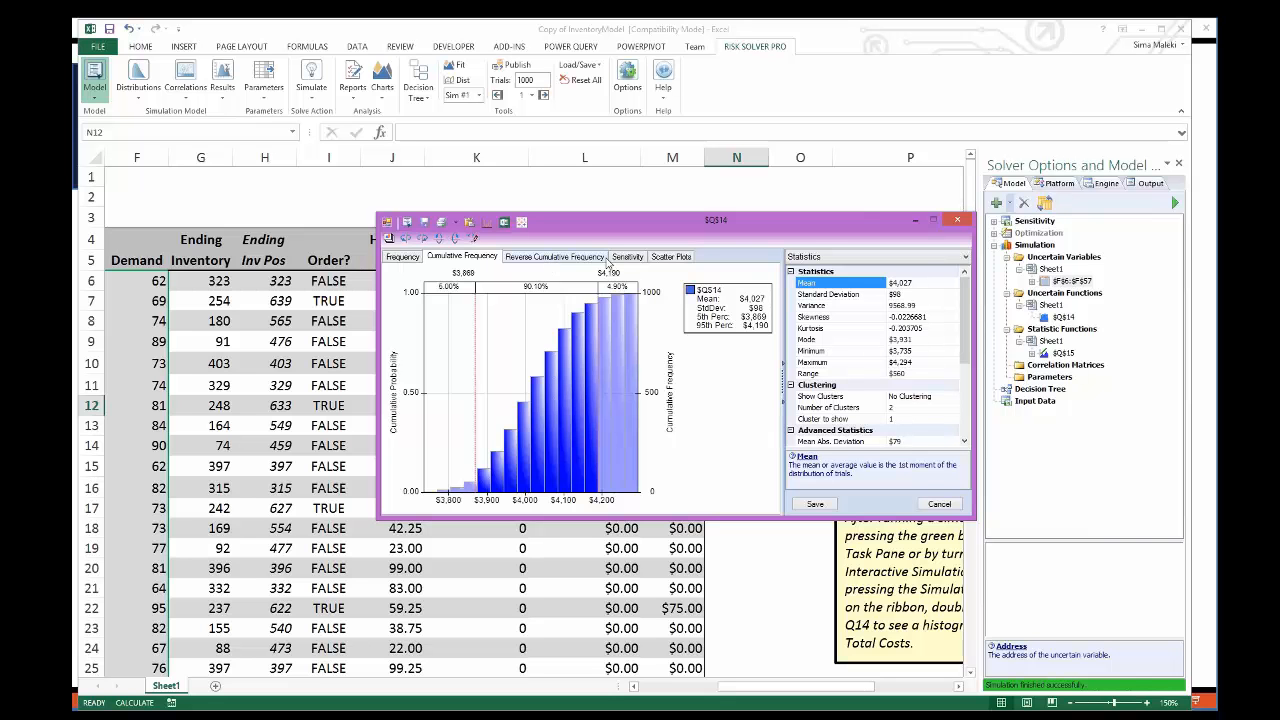
pyautogui.click(580, 258)
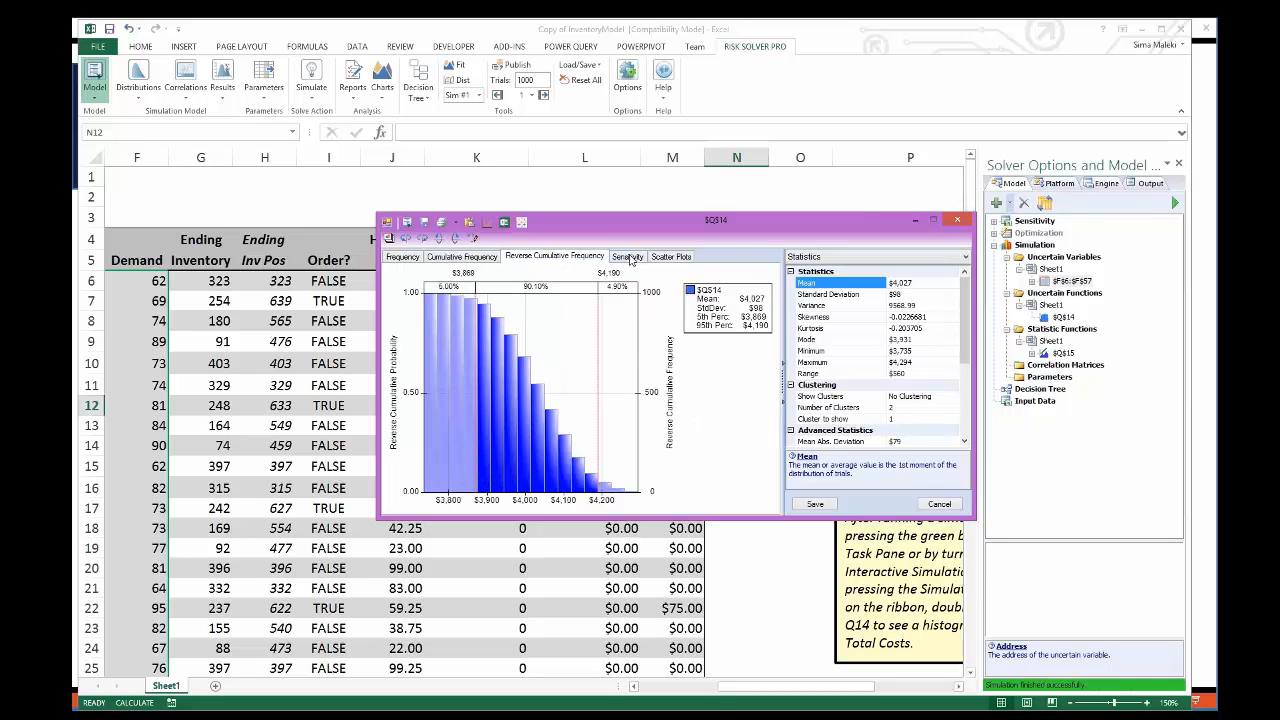
pyautogui.click(629, 257)
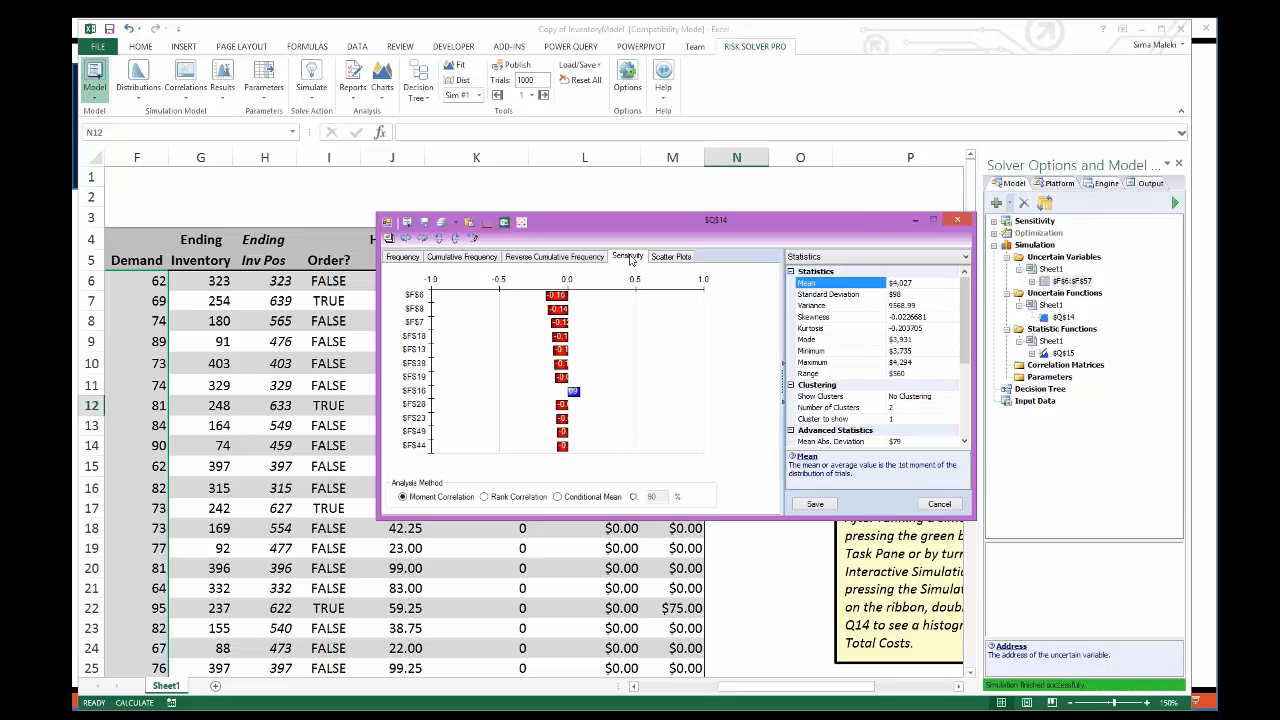
pyautogui.click(671, 256)
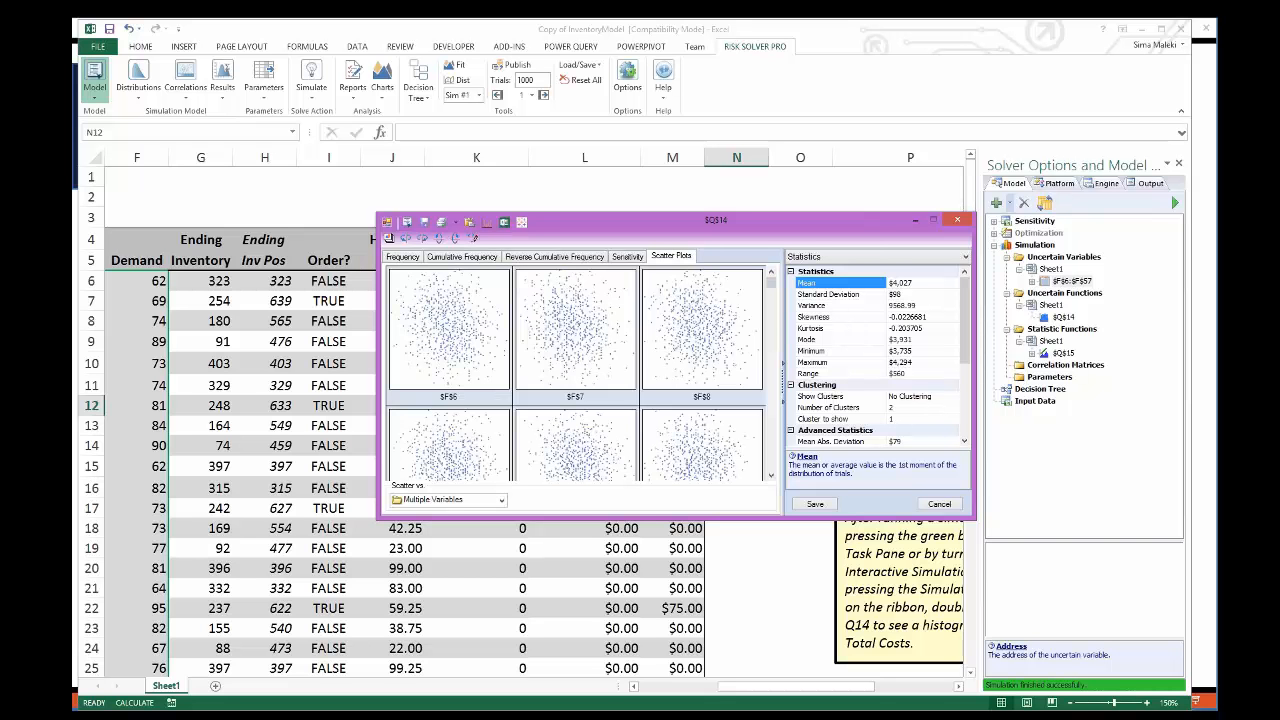
# Review the Percentiles and Six Sigma measures of the Total Costs results, and close the results window
pyautogui.click(962, 257)
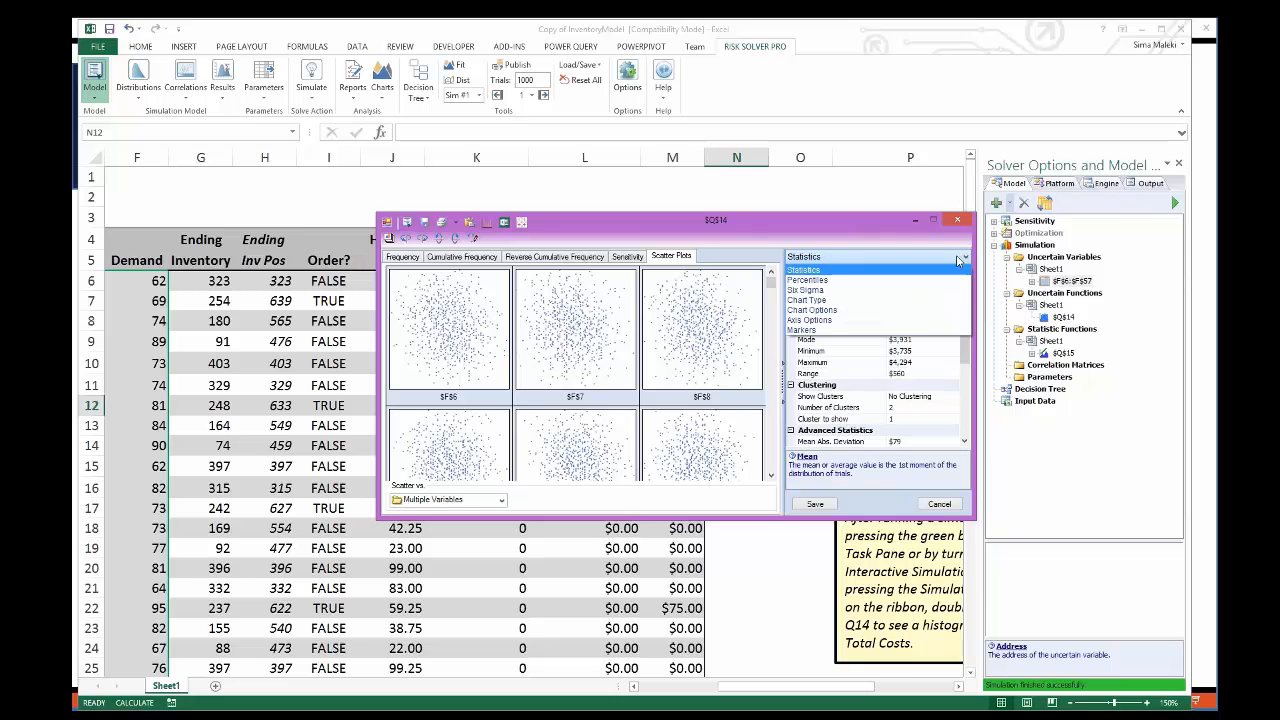
pyautogui.click(945, 280)
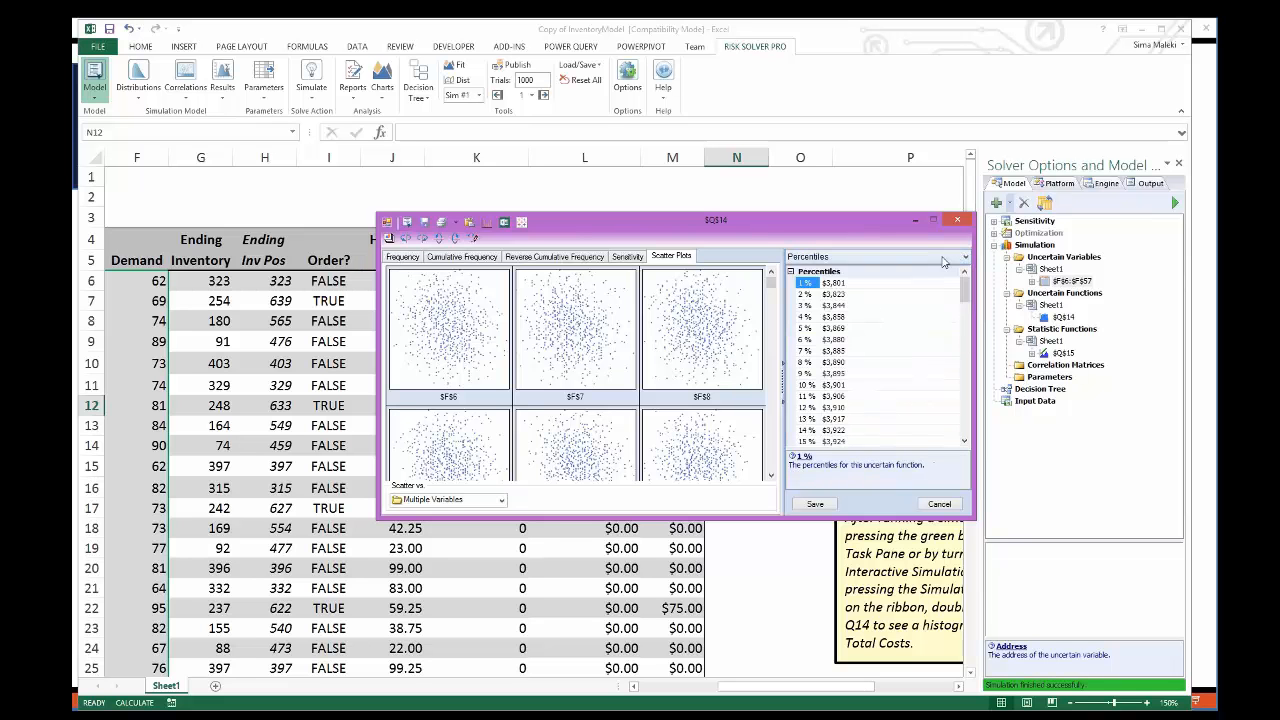
pyautogui.click(964, 257)
pyautogui.click(935, 292)
pyautogui.click(964, 257)
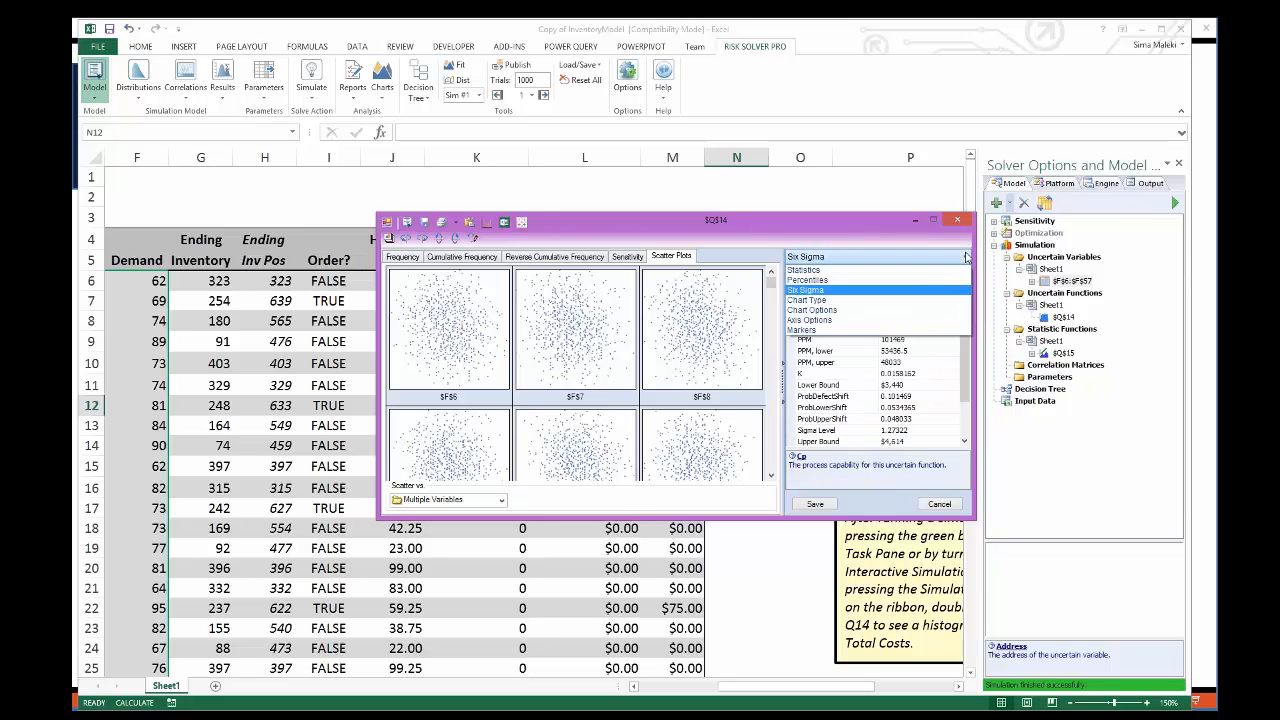
pyautogui.click(928, 246)
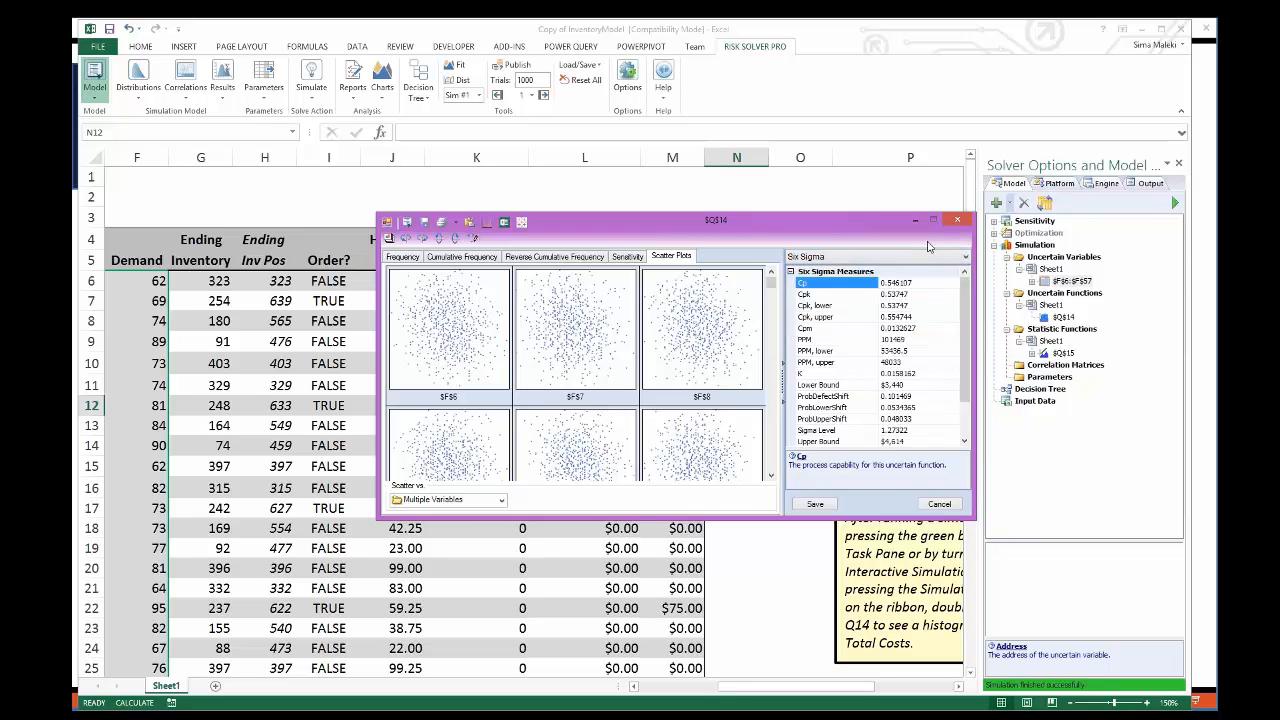
pyautogui.click(957, 220)
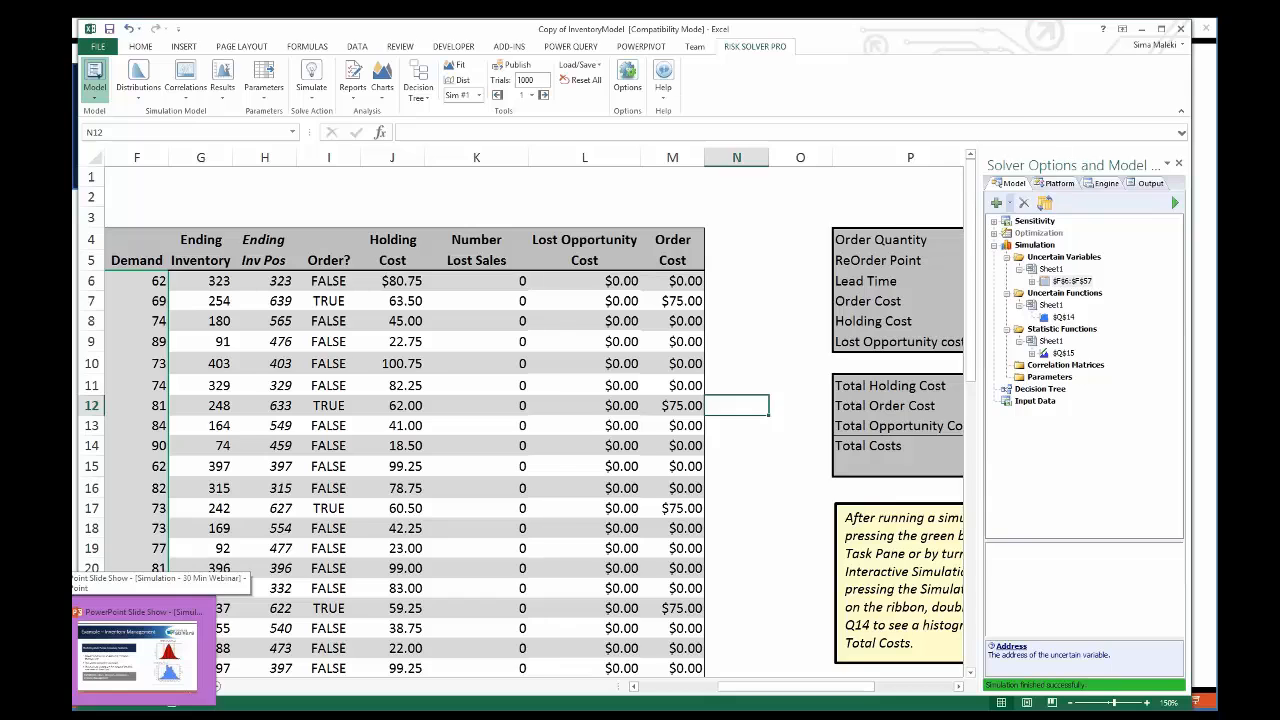
# Switch to the PowerPoint slide show of the simulation webinar and advance to the next slide
pyautogui.click(140, 655)
pyautogui.press('Right')
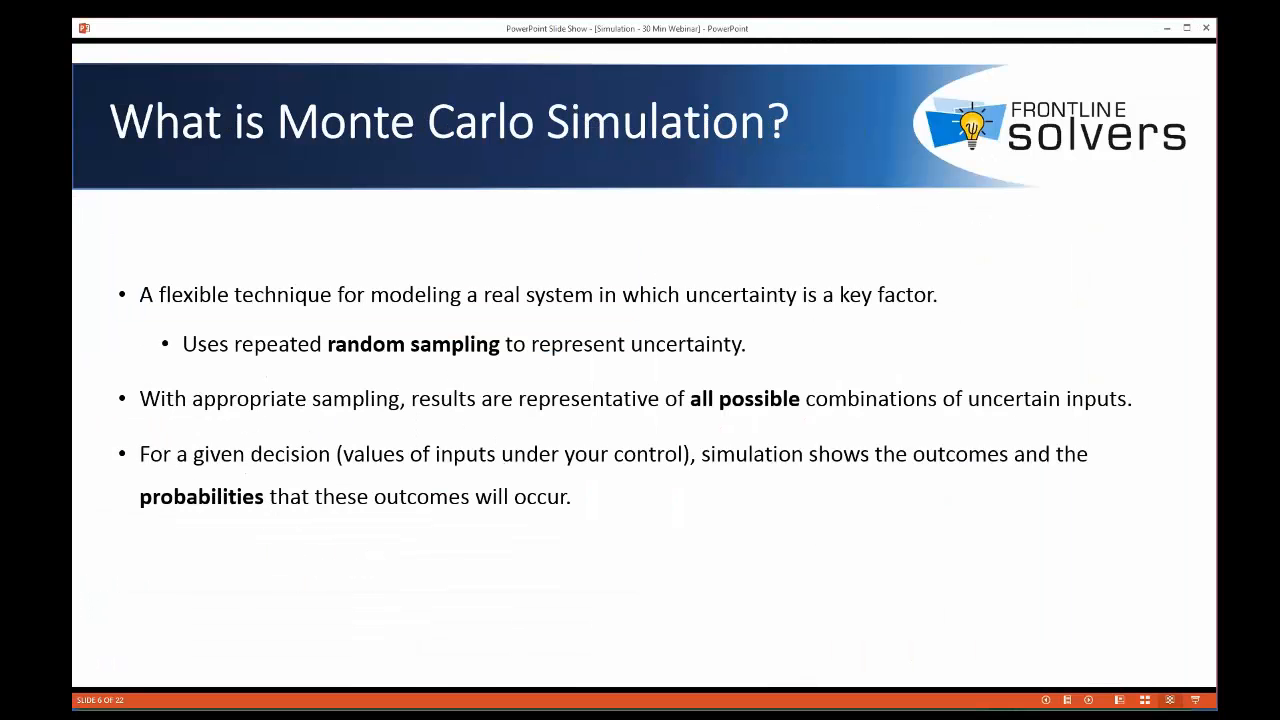
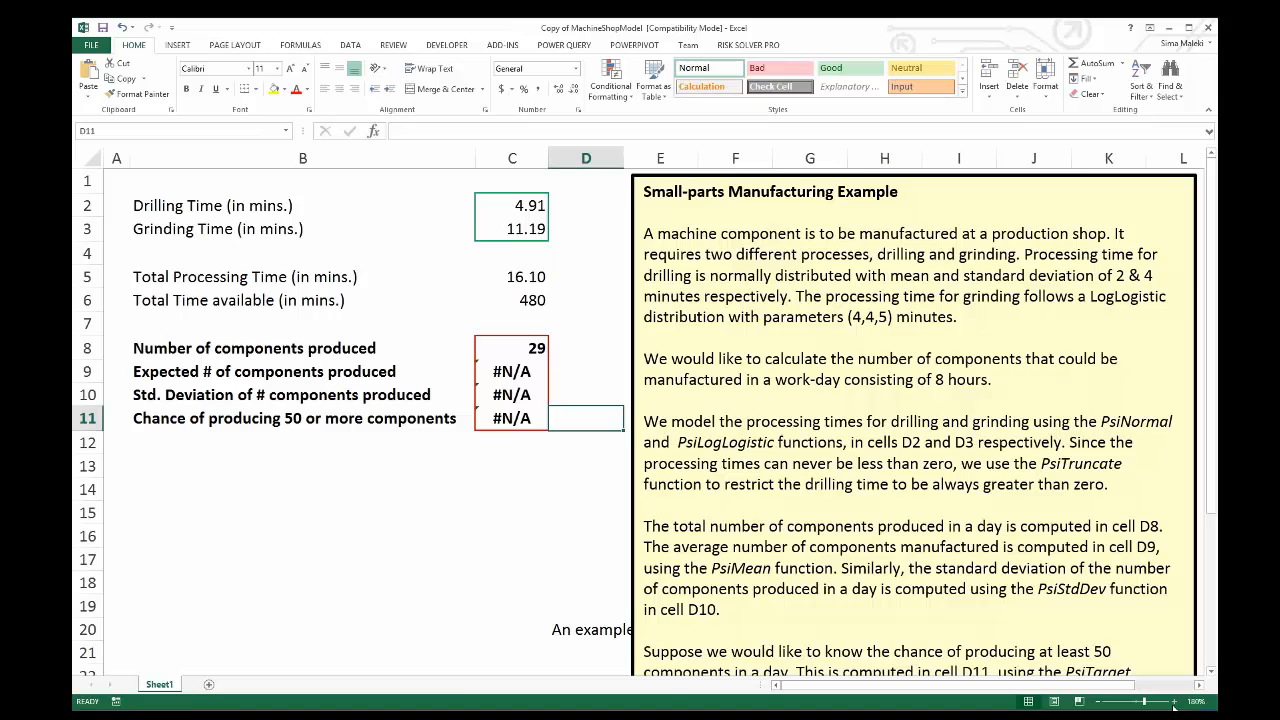
# Examine the Drilling Time distribution in cell C2 and the PsiTruncate argument of its formula
pyautogui.click(1174, 703)
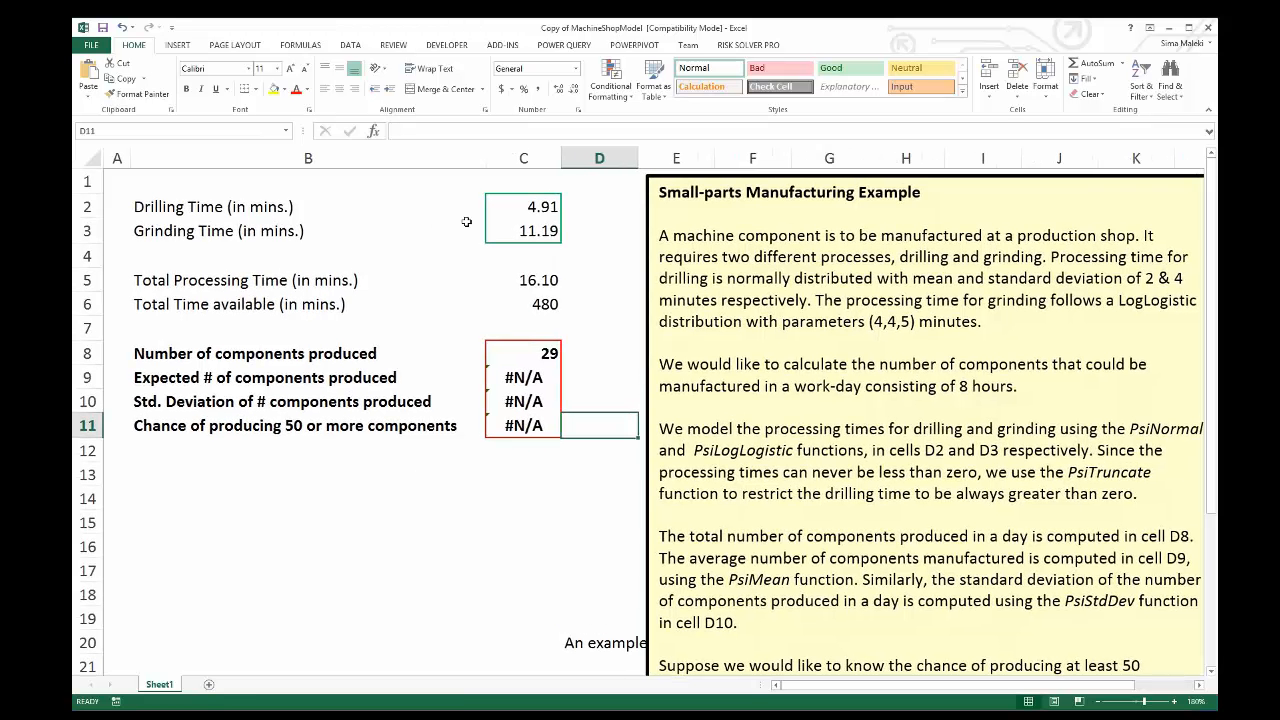
pyautogui.moveTo(535, 206)
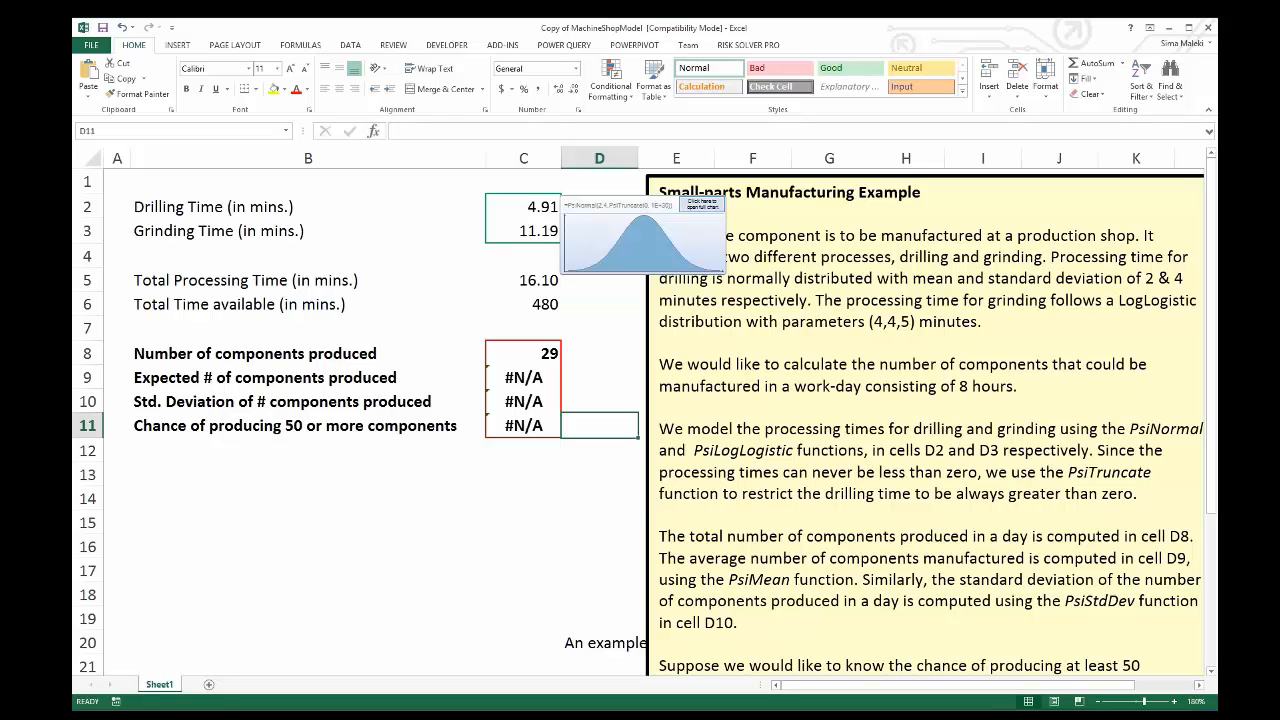
pyautogui.click(524, 207)
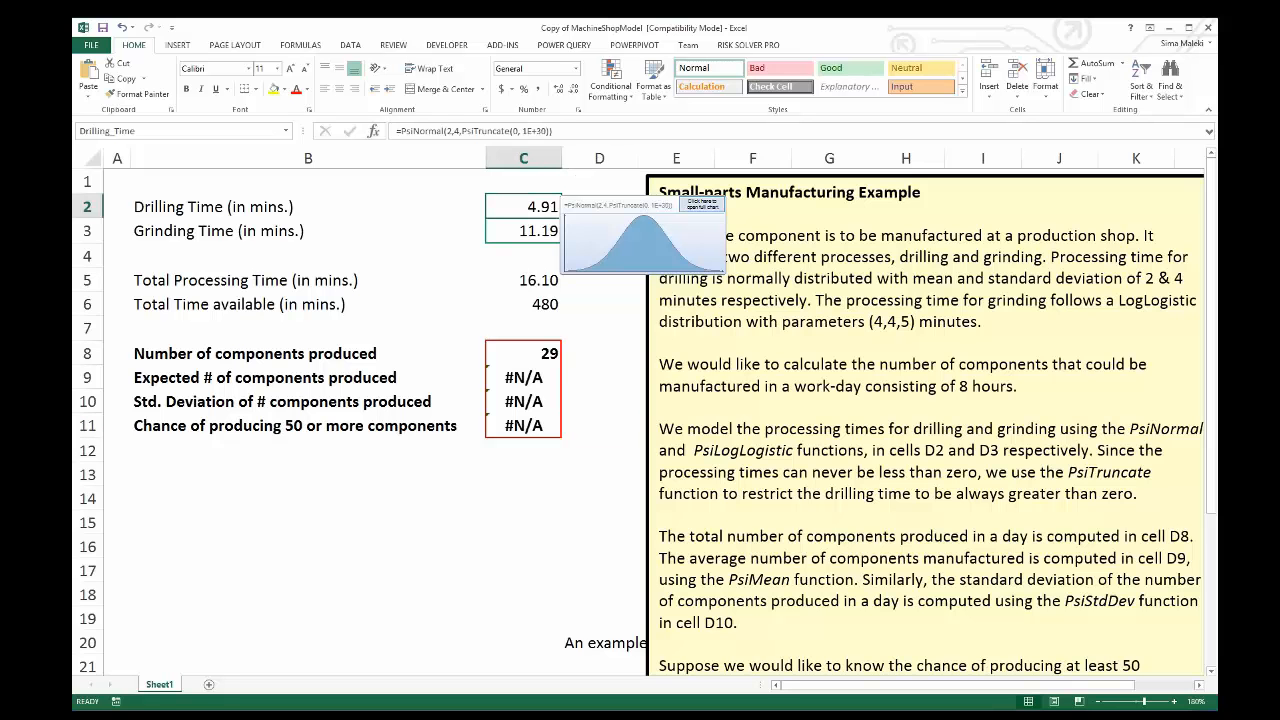
pyautogui.click(436, 131)
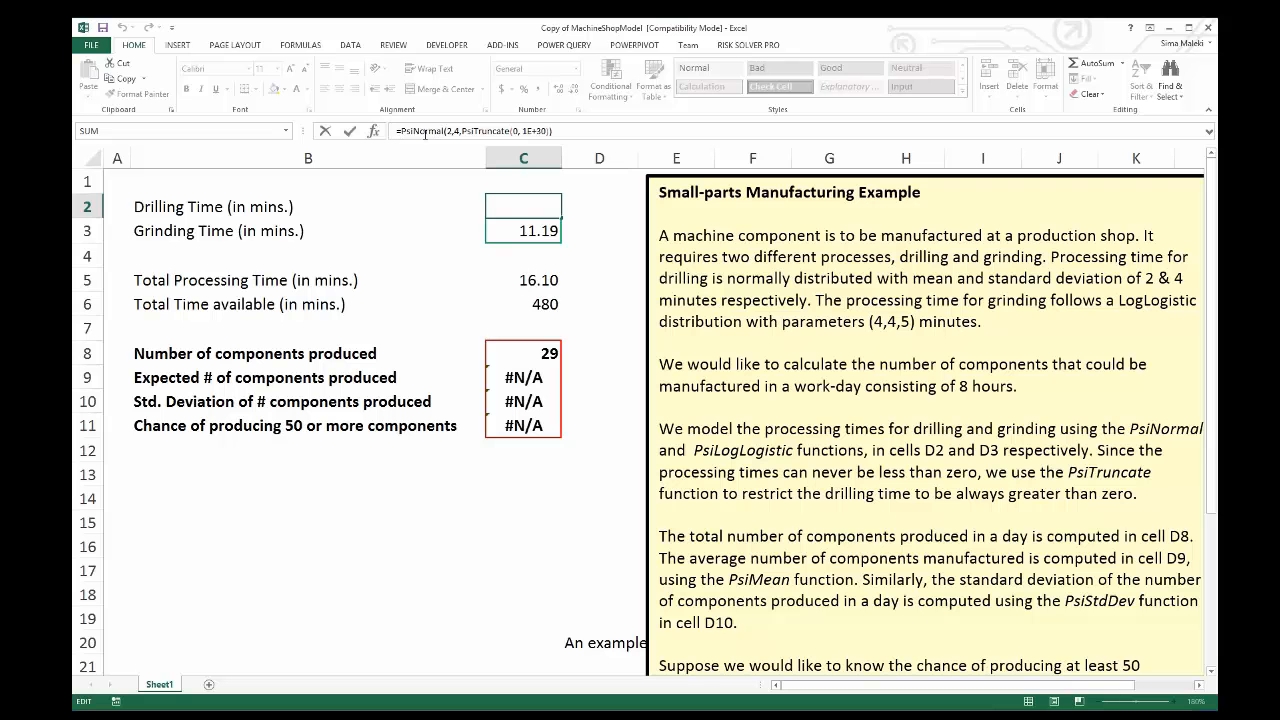
pyautogui.moveTo(461, 131); pyautogui.dragTo(551, 131)
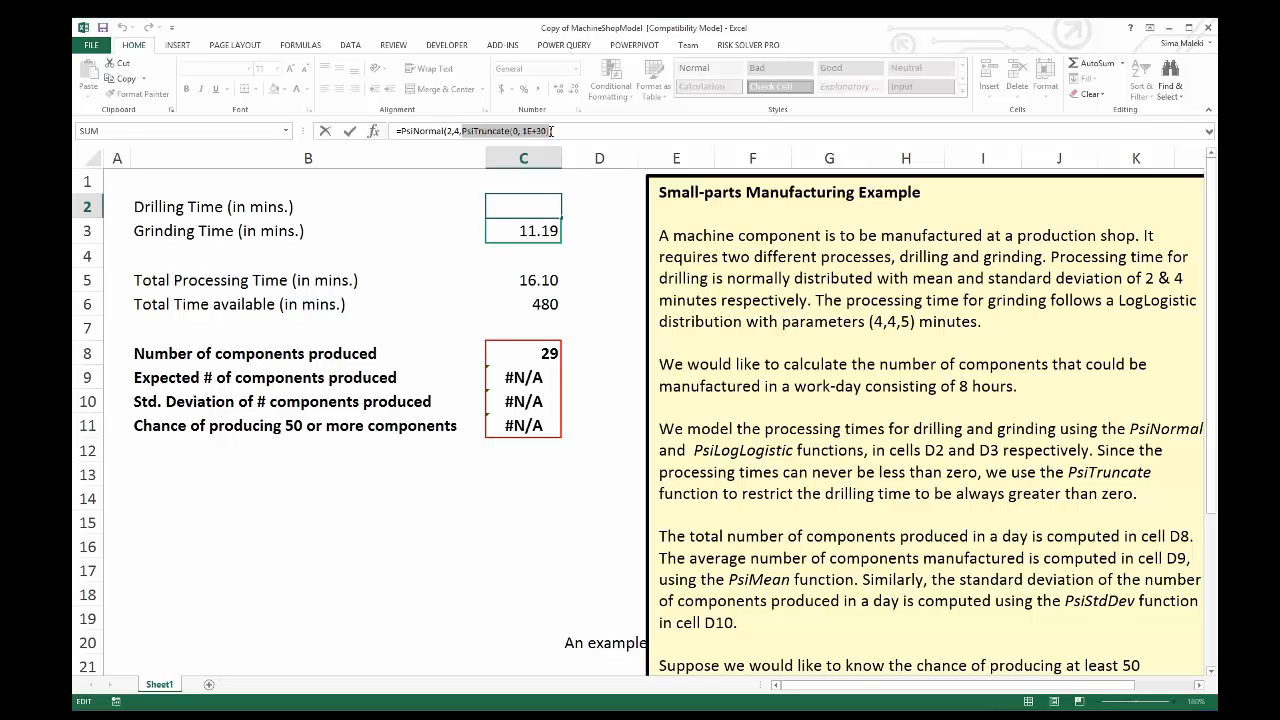
pyautogui.hotkey('ctrl', 'Return')
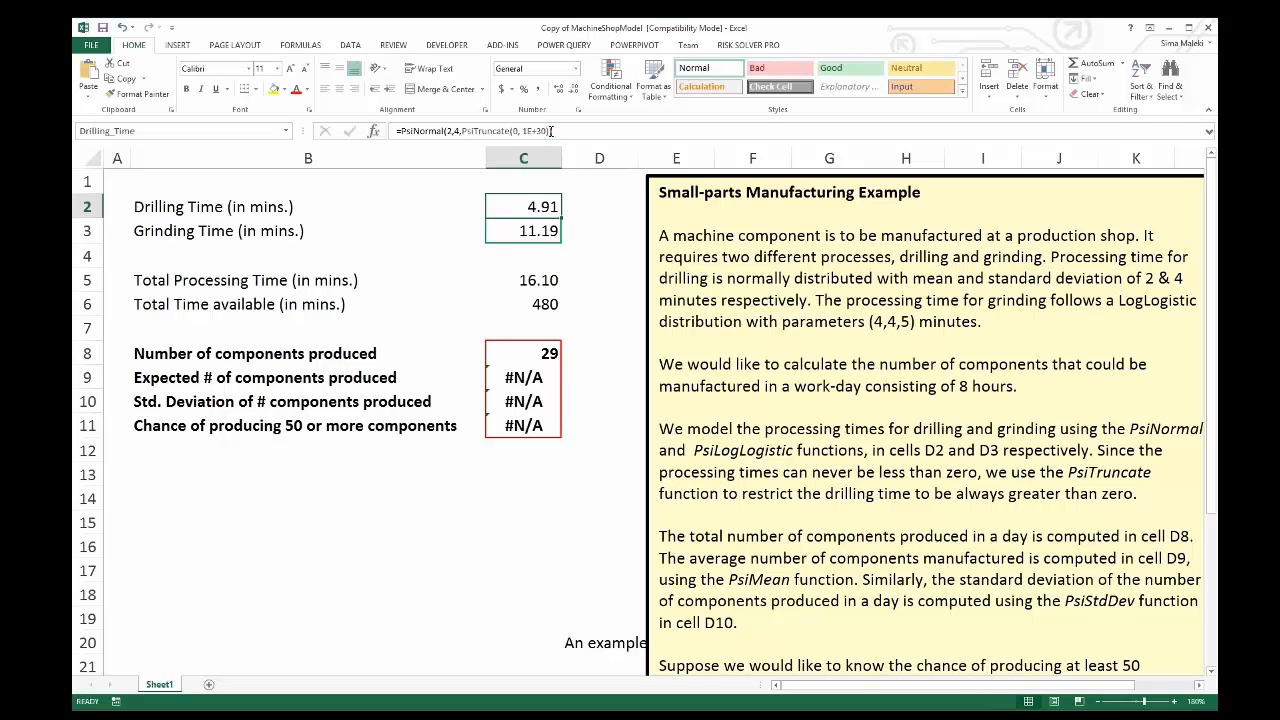
# Start adding a Normal distribution as an uncertain variable in the empty cell D2
pyautogui.click(590, 202)
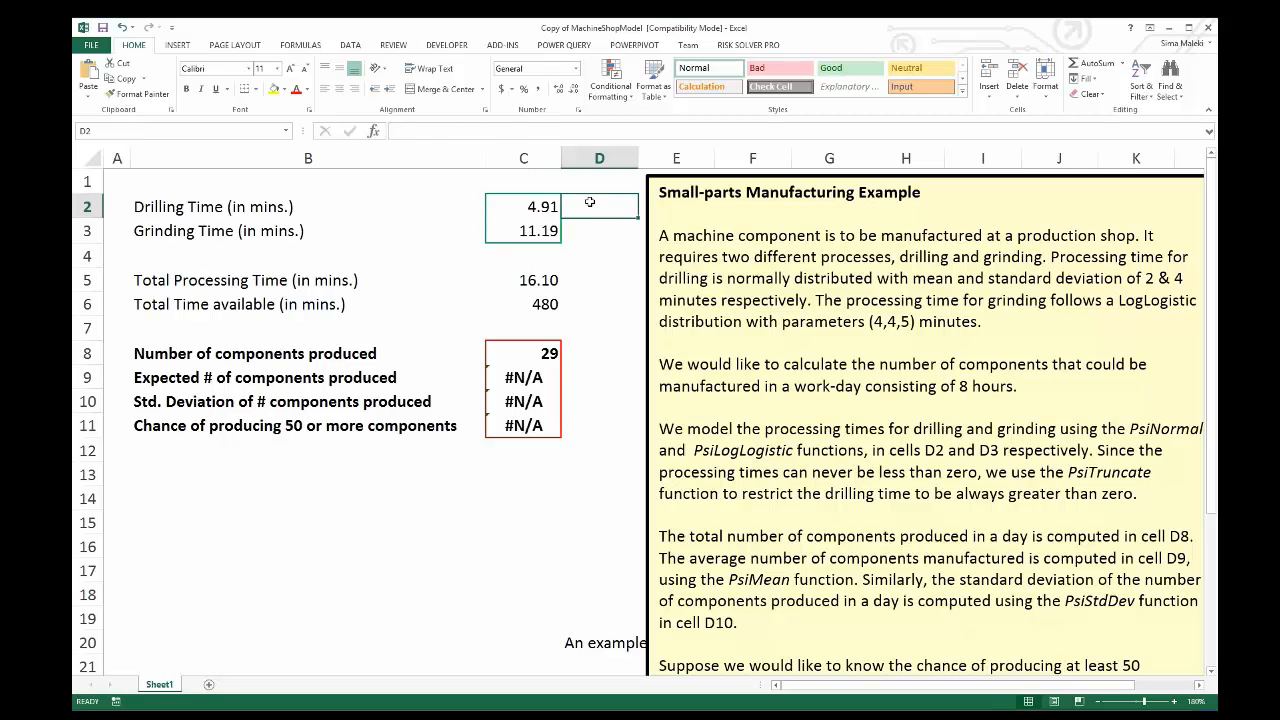
pyautogui.click(742, 48)
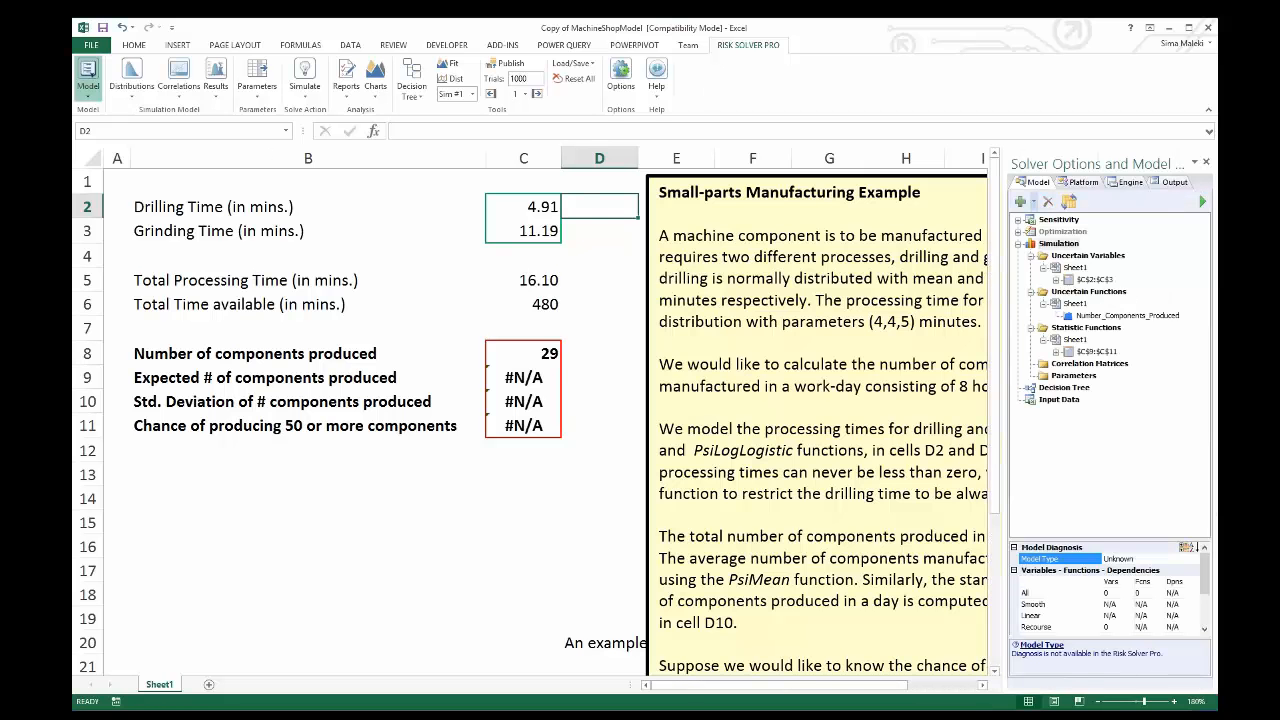
pyautogui.click(132, 100)
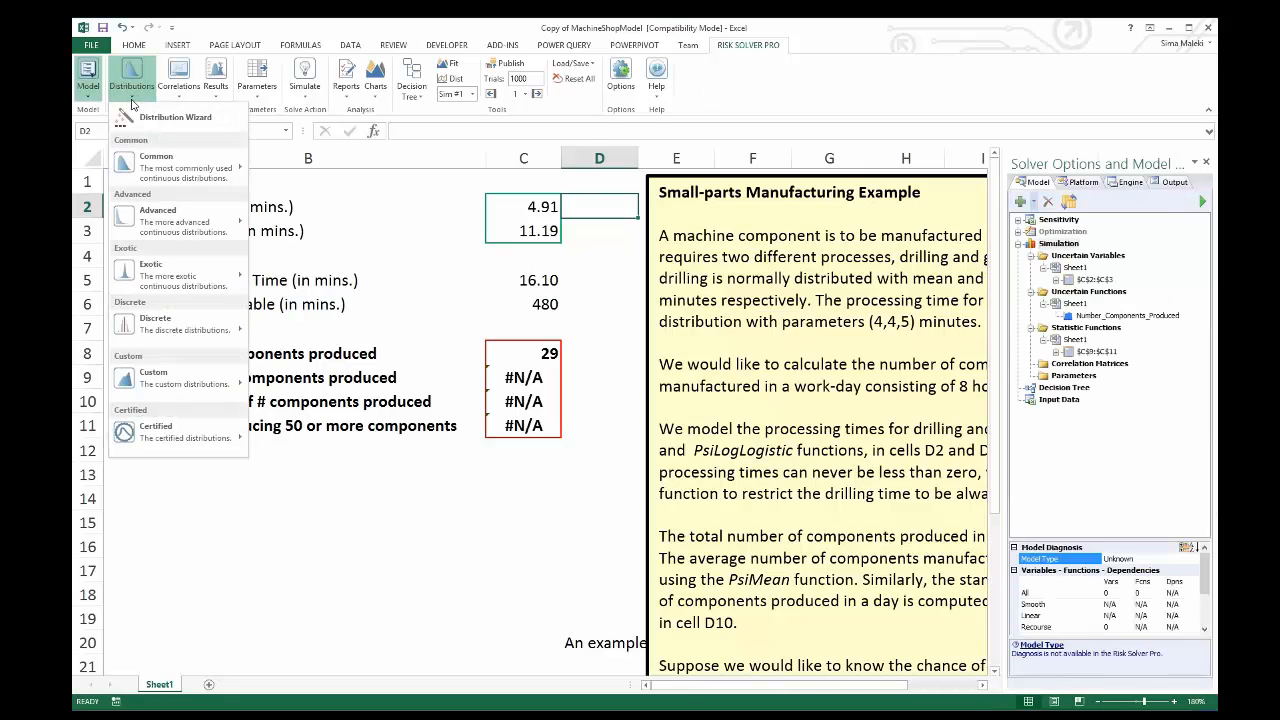
pyautogui.moveTo(159, 172)
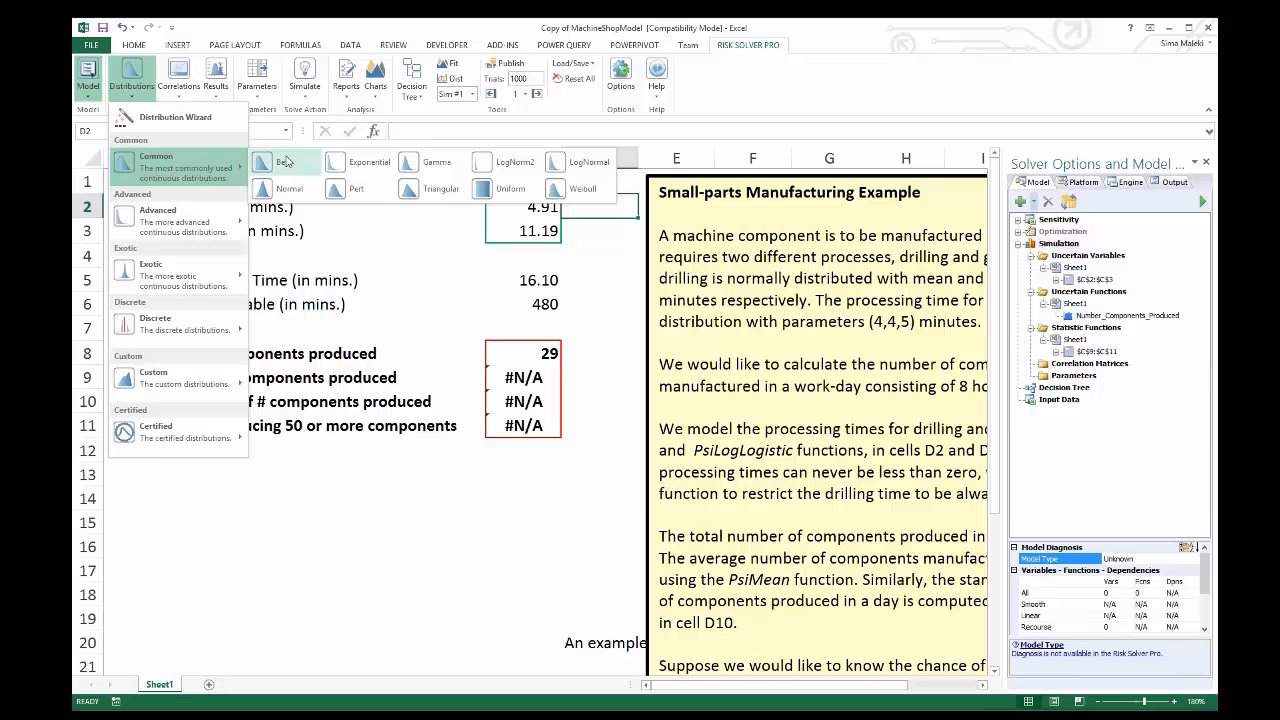
pyautogui.click(287, 190)
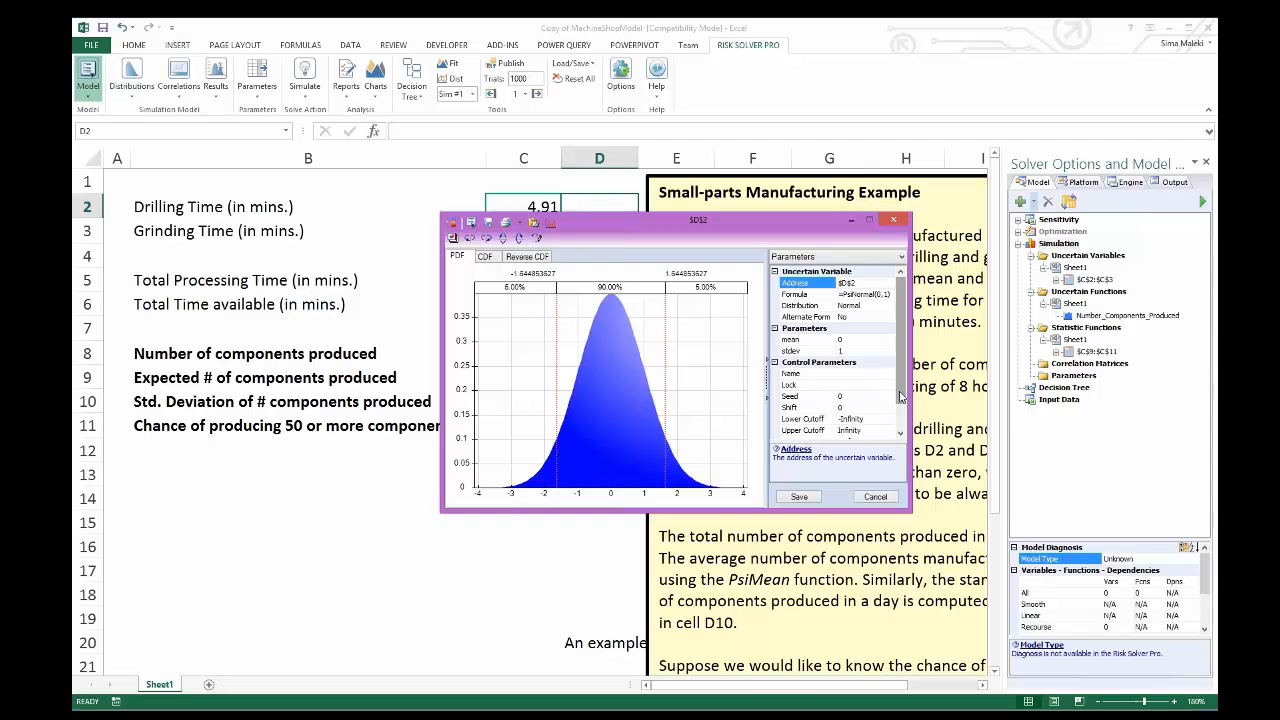
# Set the lower cutoff of D2's Normal distribution to 0 and save the distribution to the cell
pyautogui.scroll(-1, 906, 404)
pyautogui.scroll(-1, 906, 408)
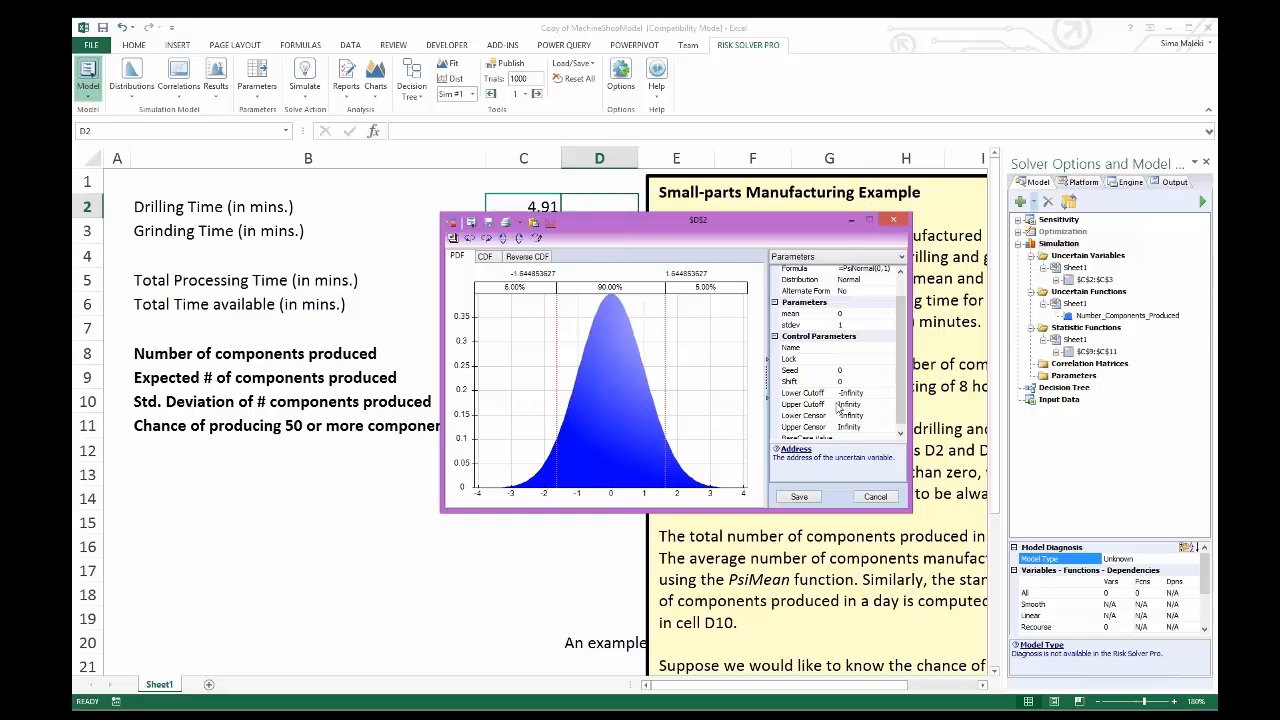
pyautogui.click(851, 396)
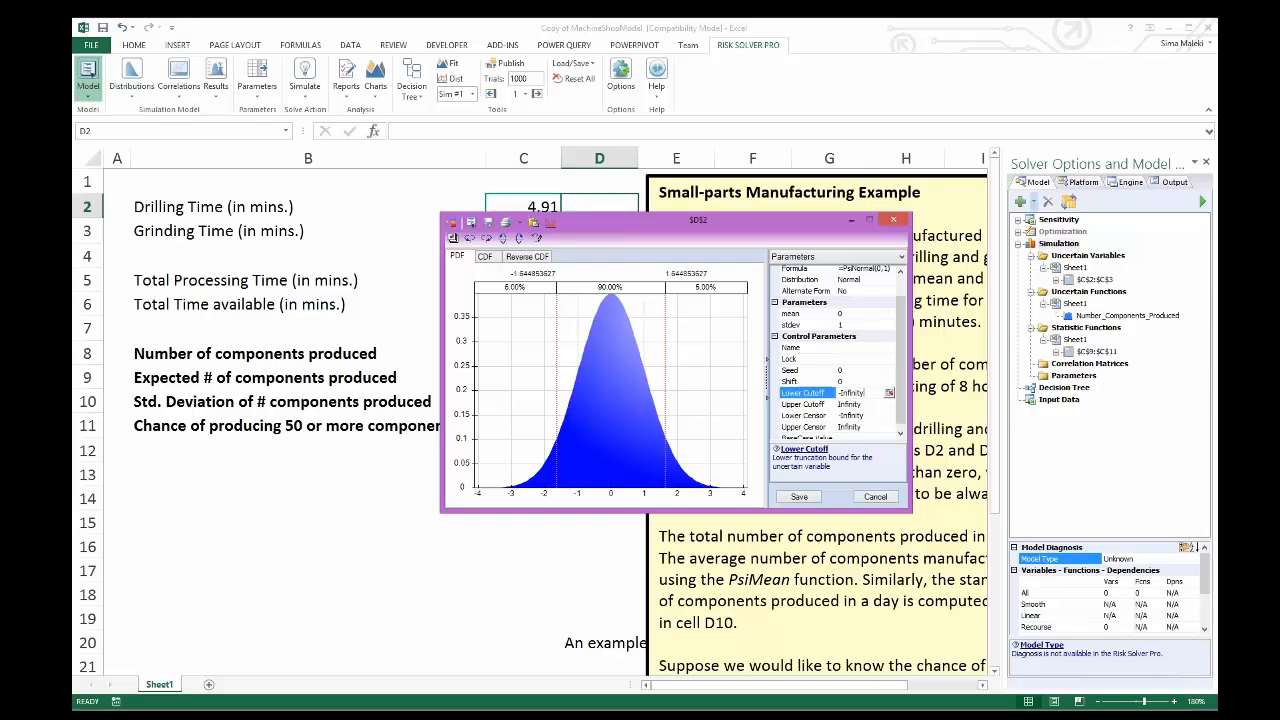
pyautogui.moveTo(865, 394); pyautogui.dragTo(836, 394)
pyautogui.write('0')
pyautogui.click(795, 500)
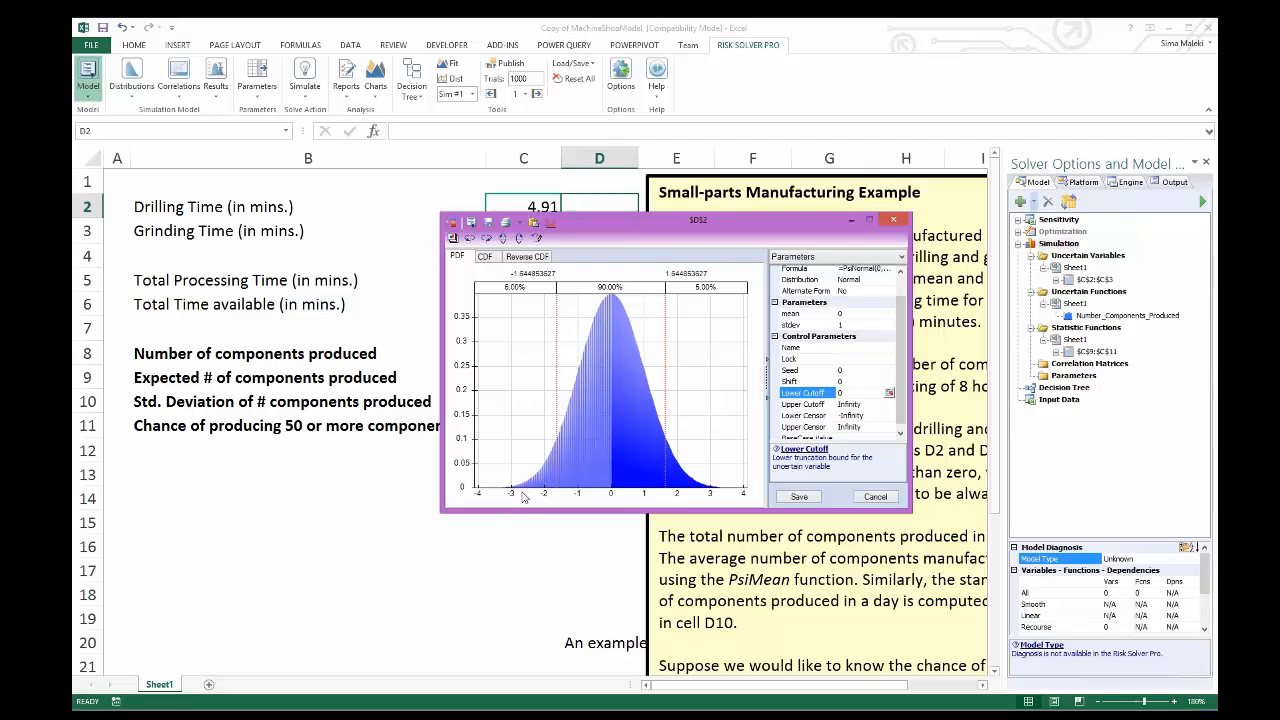
pyautogui.click(799, 497)
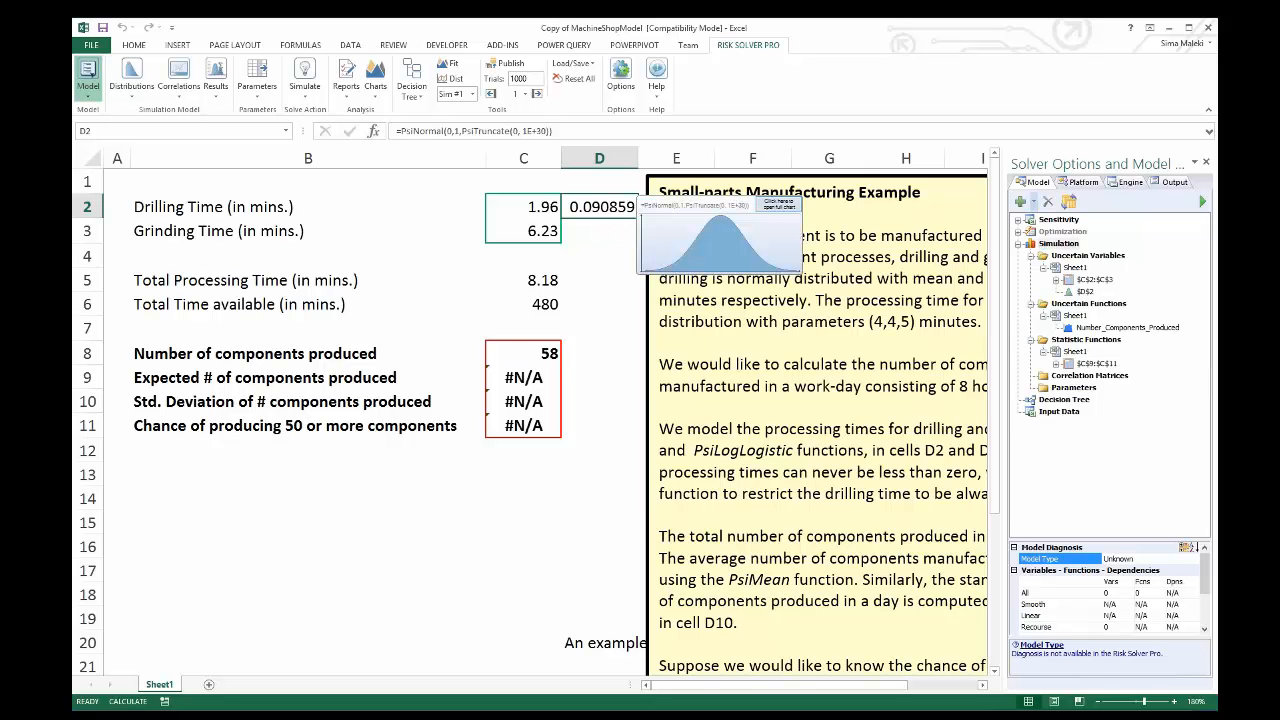
# Compare the formulas in C2 and D2, and delete the D2 uncertain variable from the simulation model
pyautogui.click(534, 210)
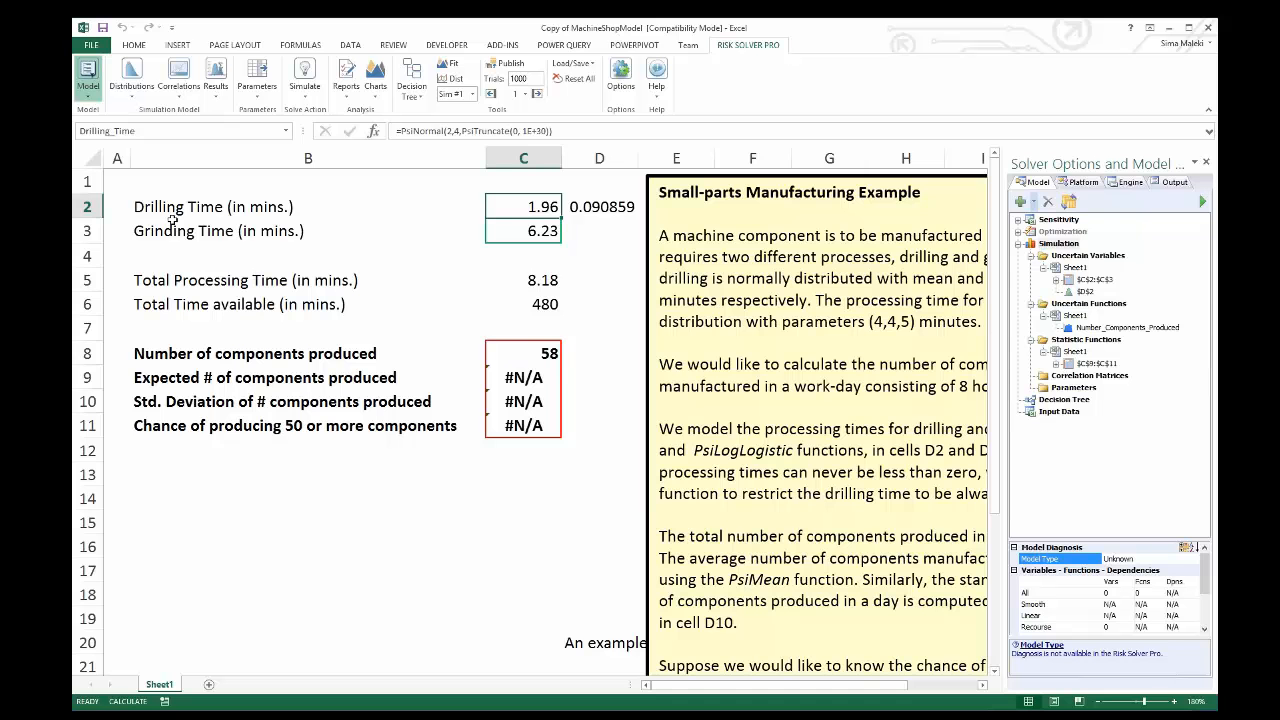
pyautogui.click(608, 207)
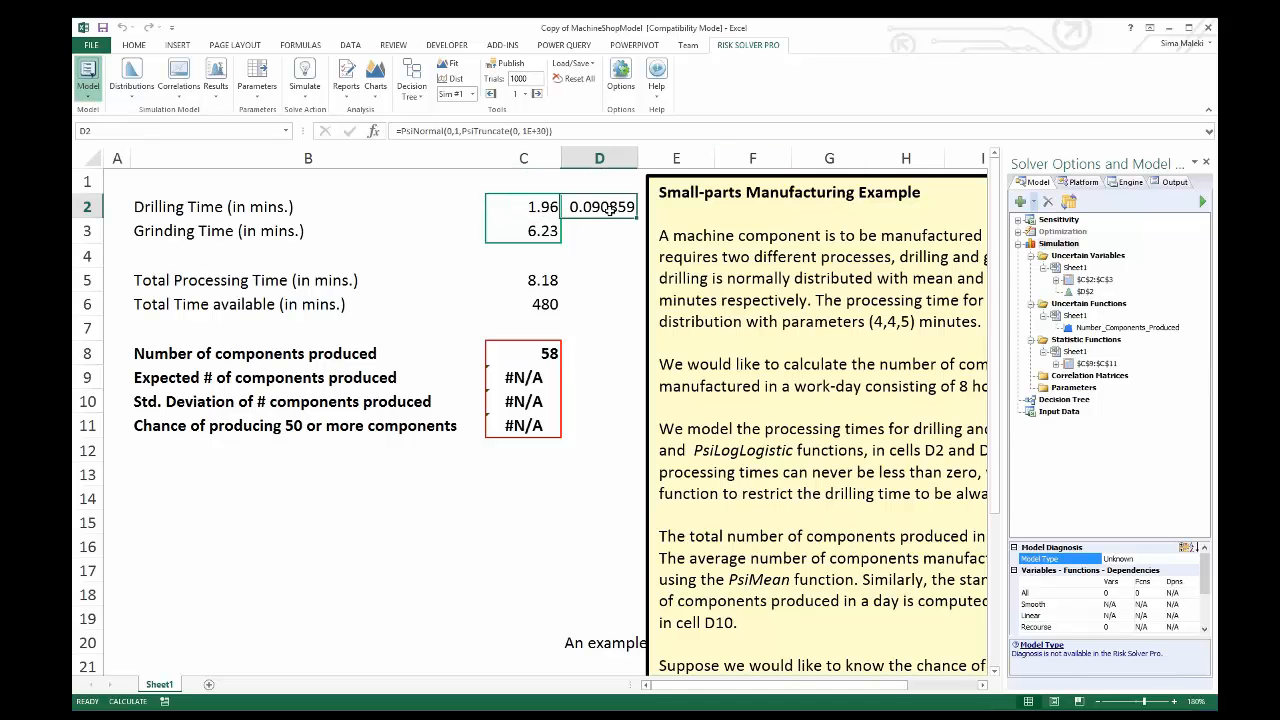
pyautogui.rightClick(1083, 291)
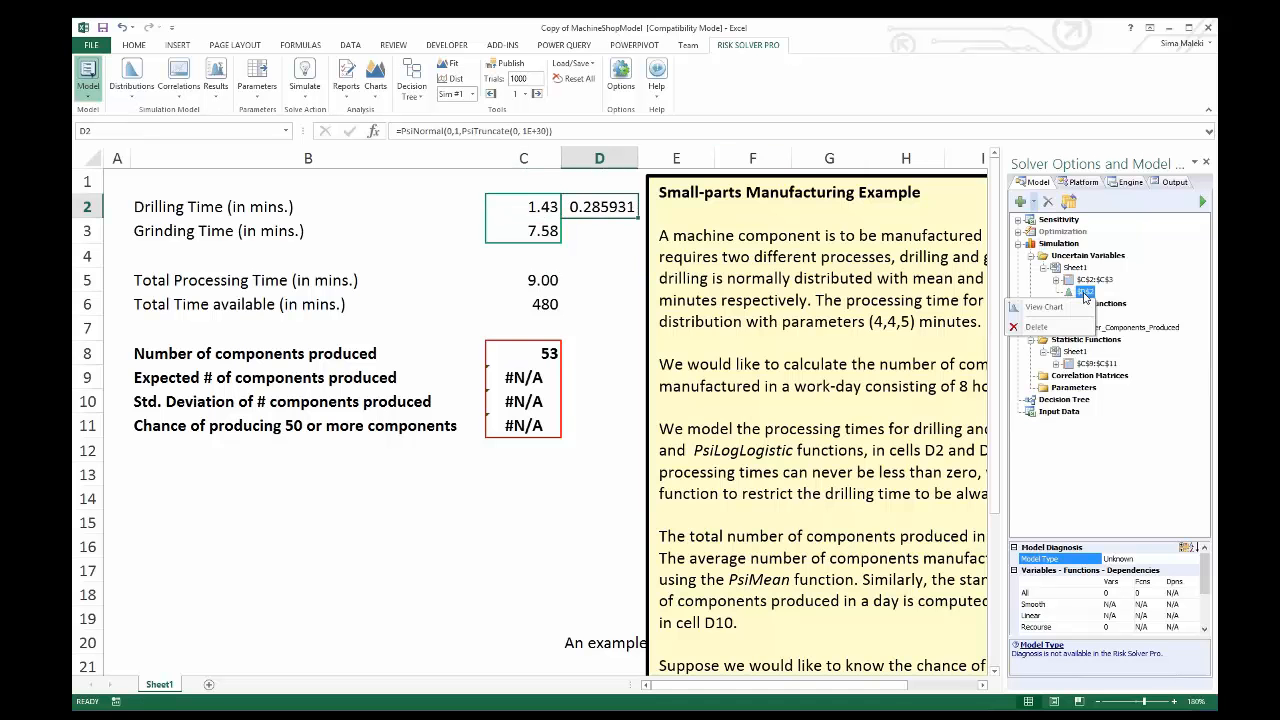
pyautogui.click(1067, 328)
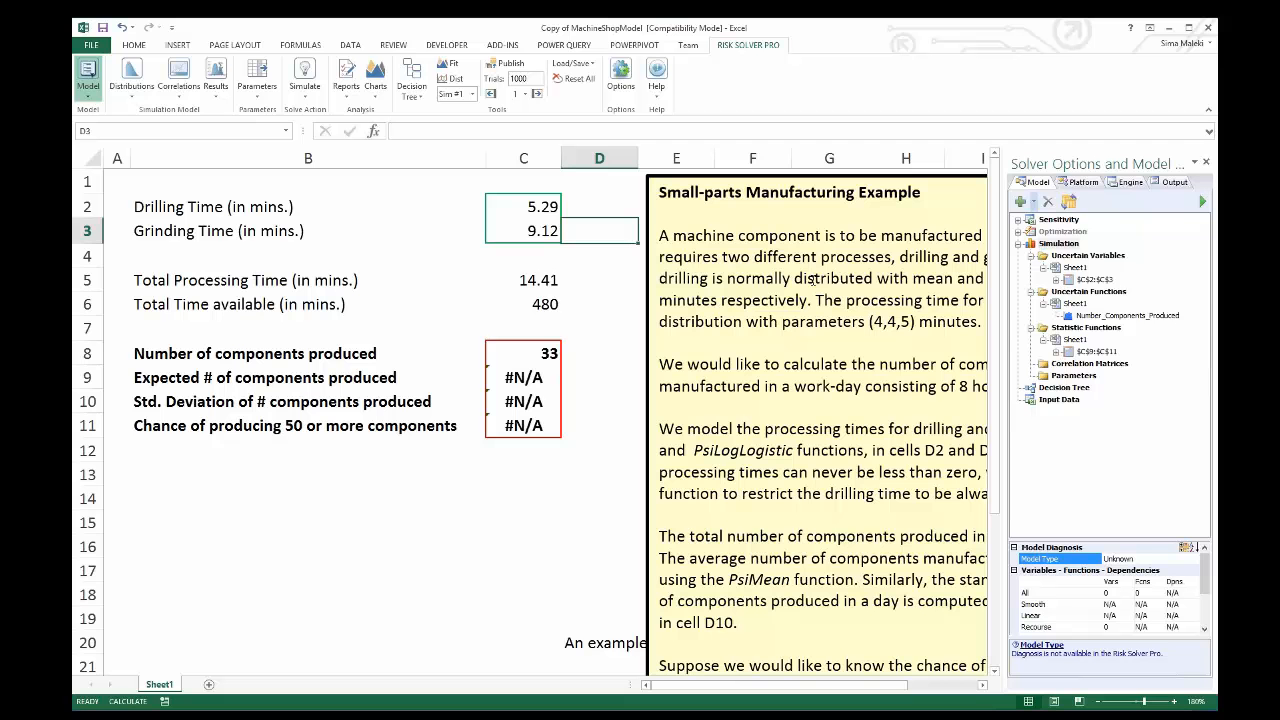
# View the LogLogistic distribution chart and parameters of the Grinding Time in cell C3, and close the window
pyautogui.click(506, 236)
pyautogui.moveTo(507, 234)
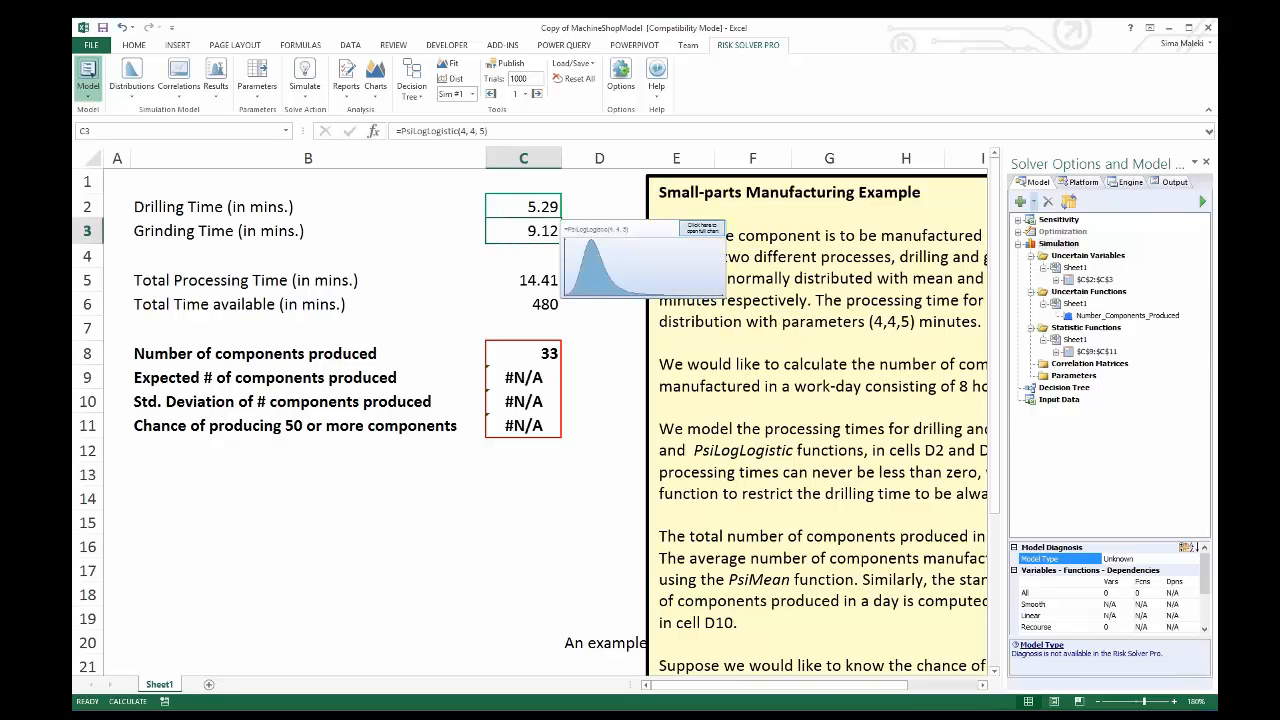
pyautogui.doubleClick(510, 232)
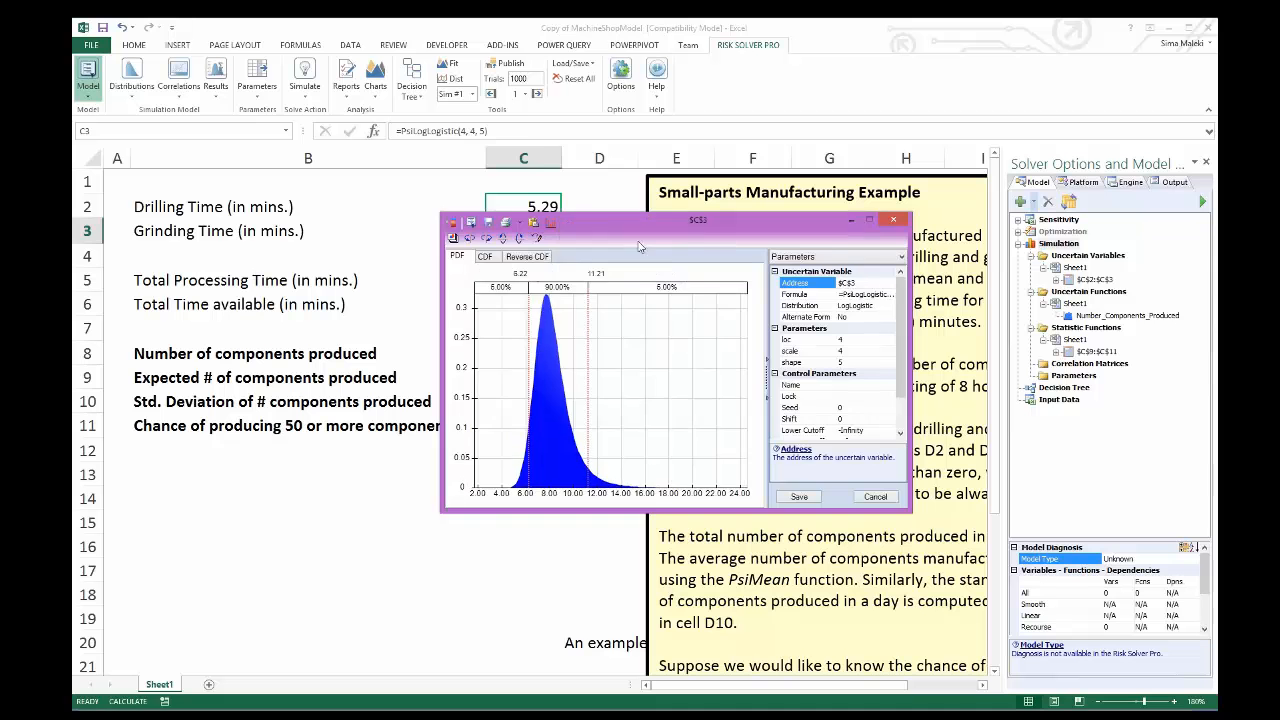
pyautogui.press('Escape')
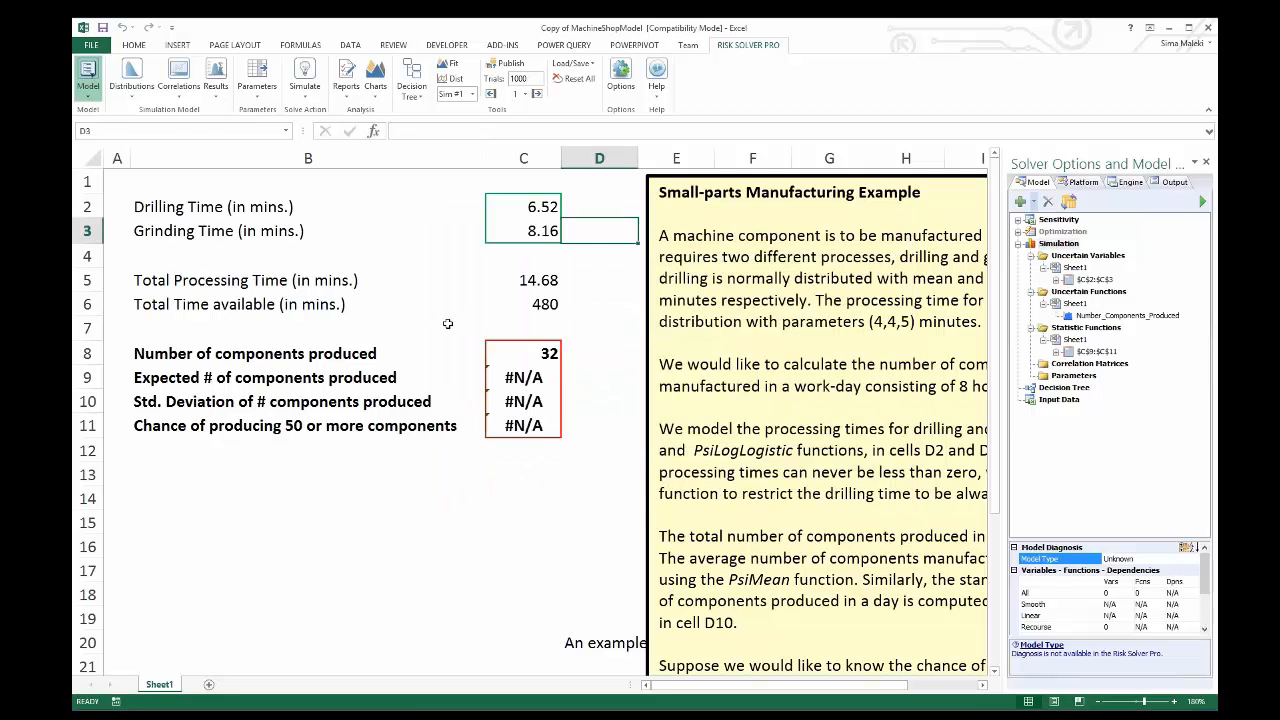
# Examine the formulas for the number of components produced (C8) and the expected number produced (C9)
pyautogui.click(539, 352)
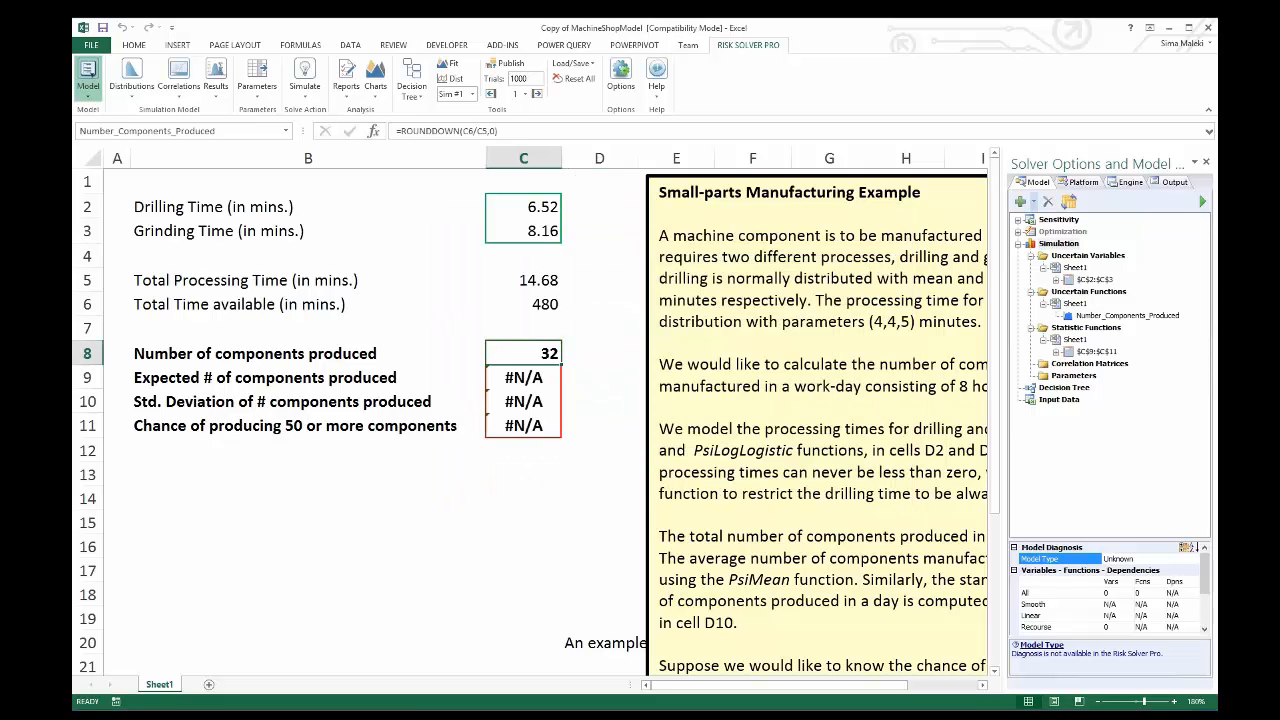
pyautogui.click(481, 131)
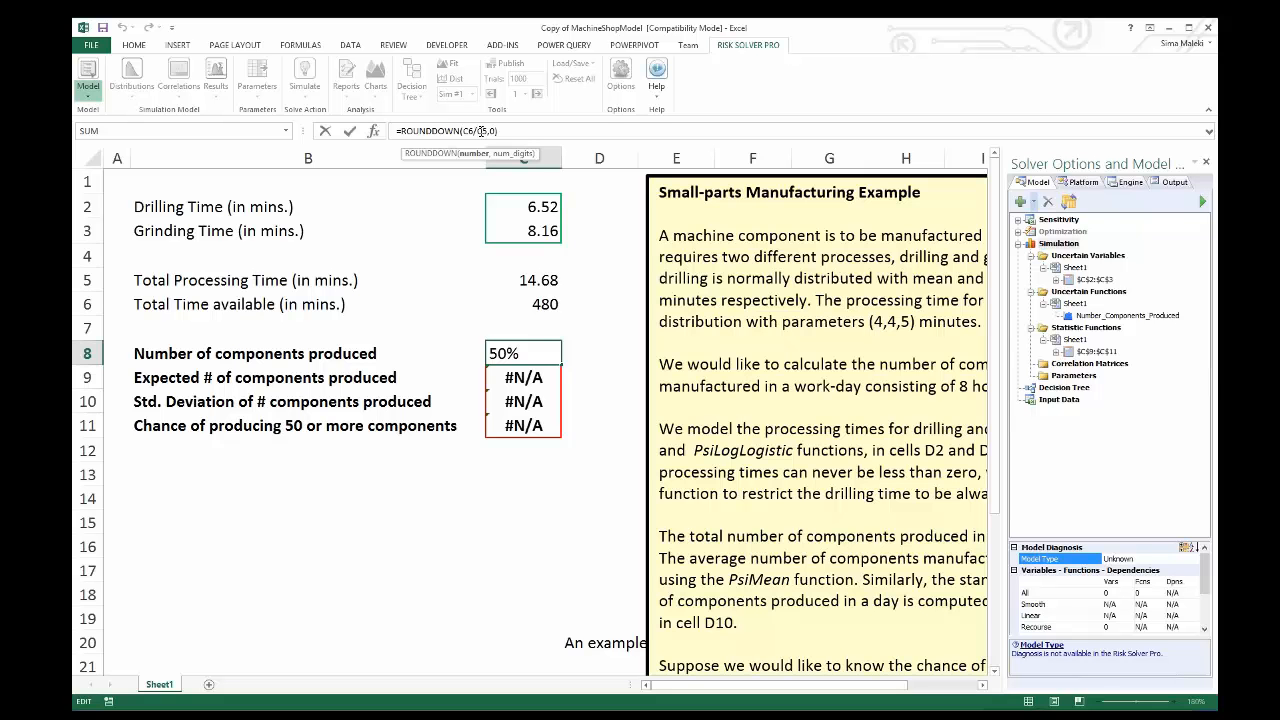
pyautogui.press('Return')
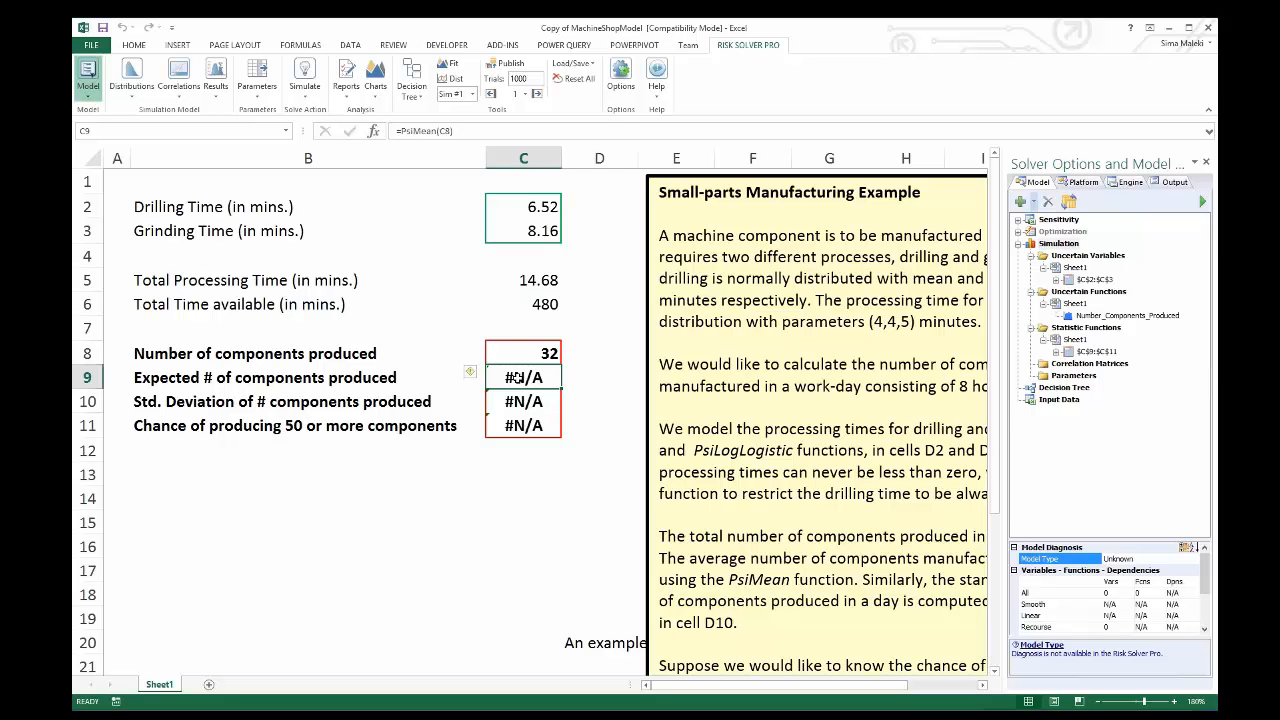
pyautogui.click(606, 380)
pyautogui.click(543, 350)
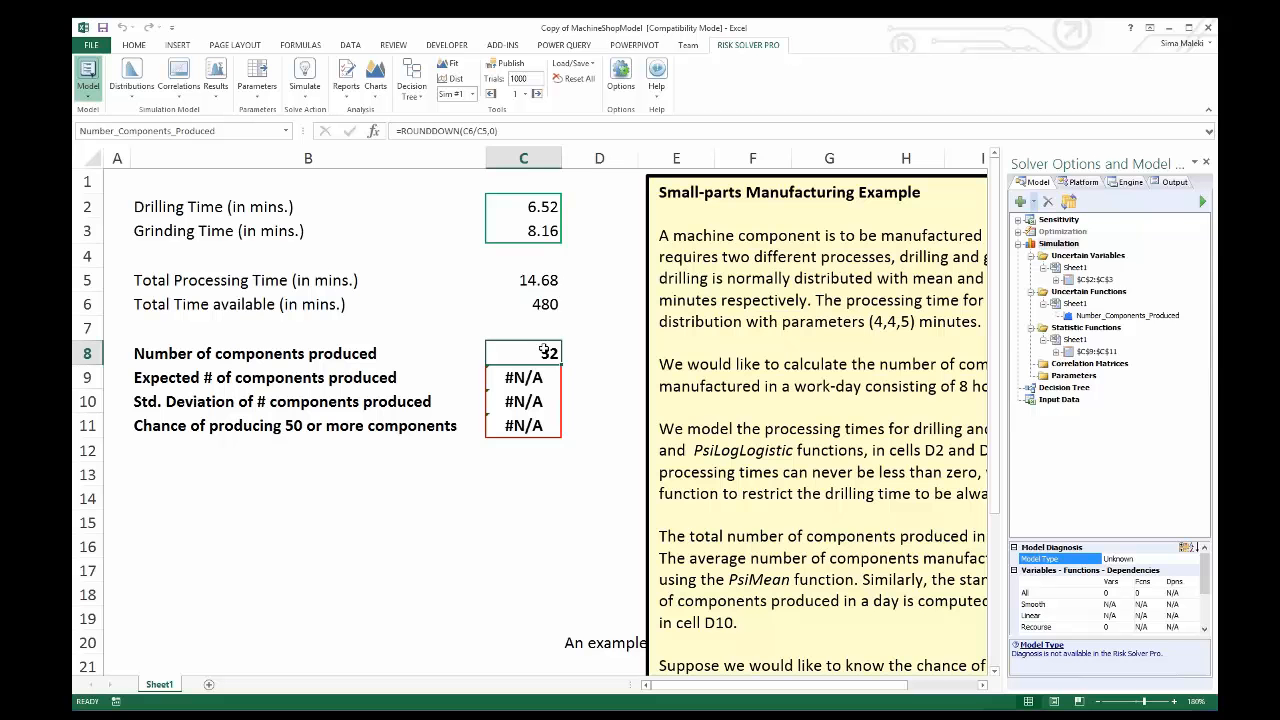
# Look through the result function categories, including Statistic, with cell D9 selected, and leave without inserting any
pyautogui.click(594, 378)
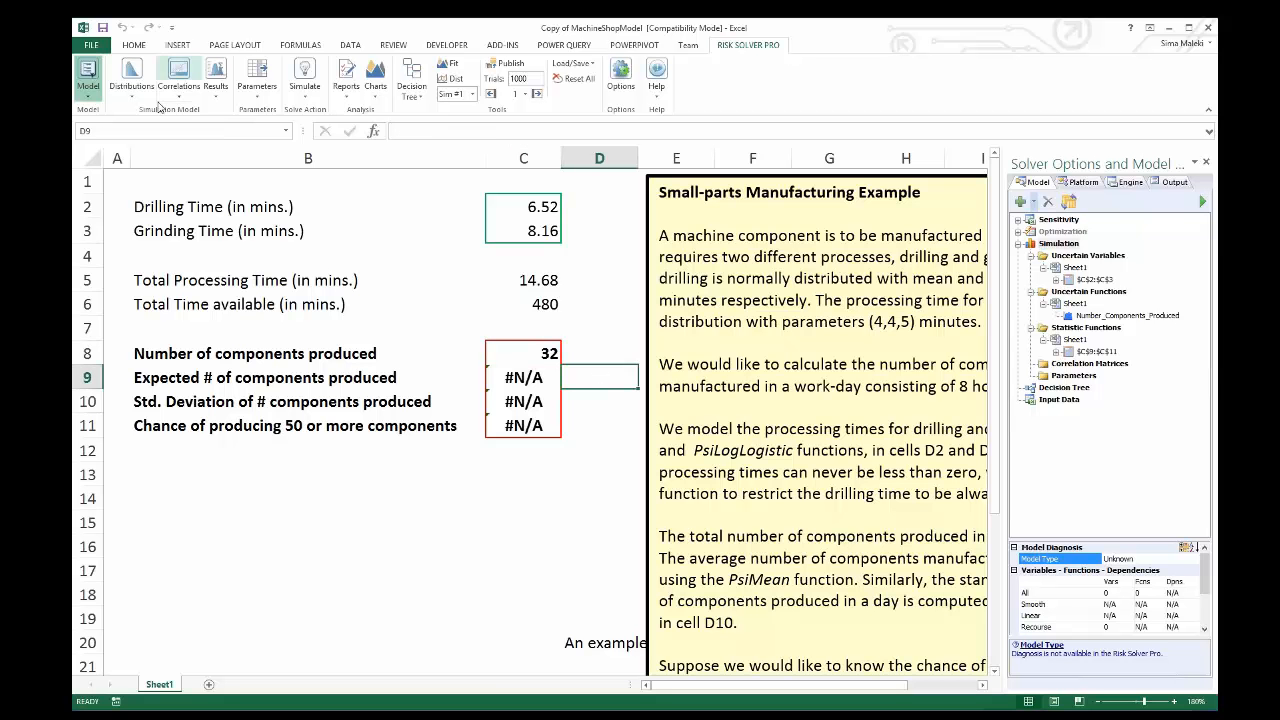
pyautogui.click(215, 88)
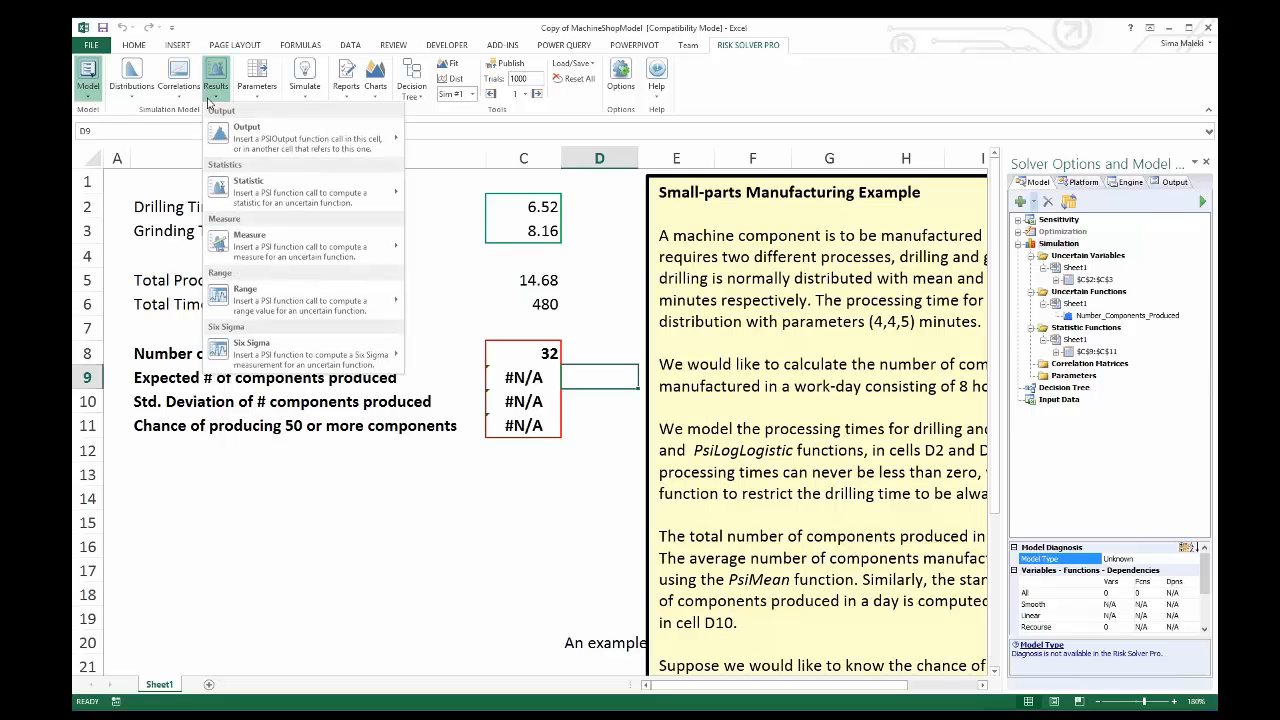
pyautogui.moveTo(228, 198)
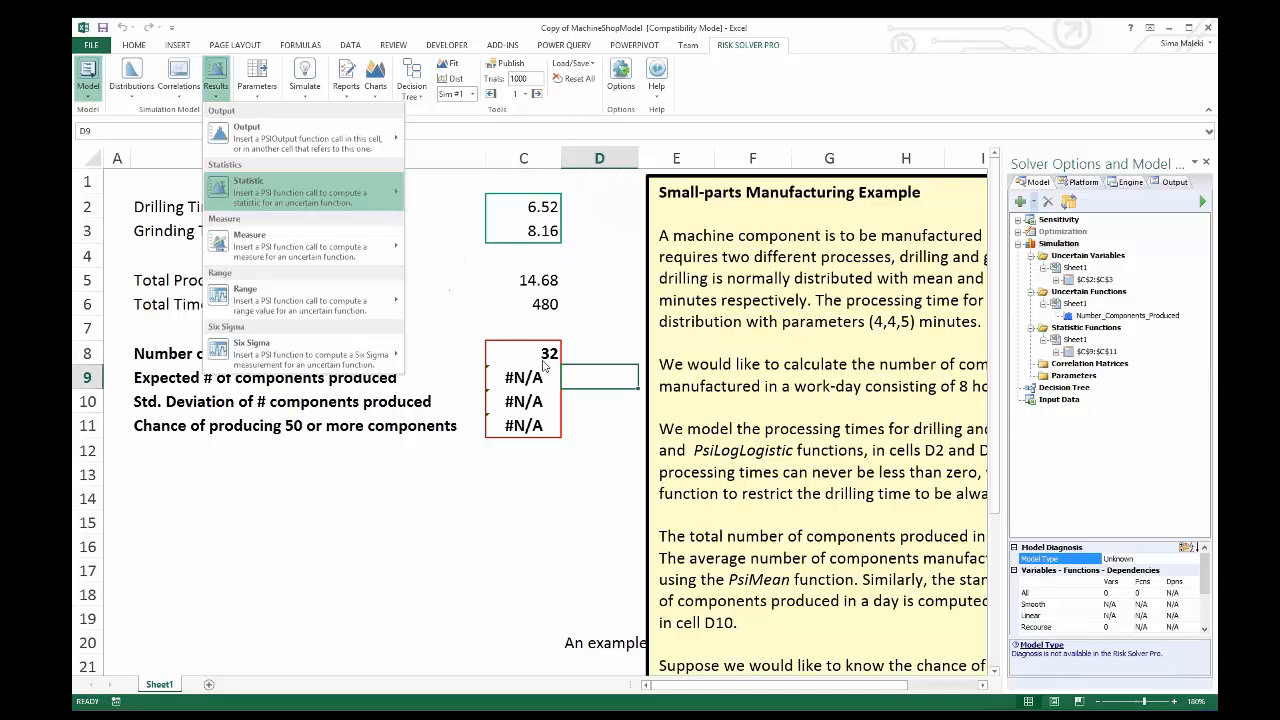
pyautogui.click(548, 369)
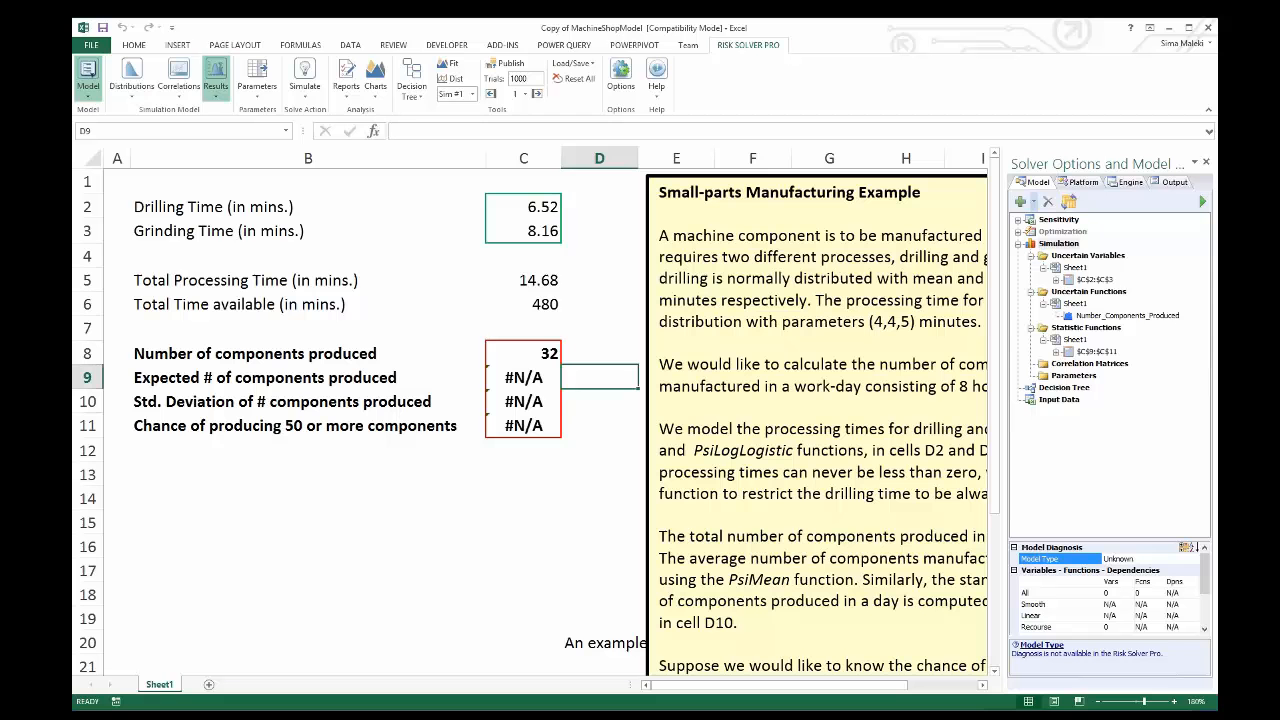
# Examine the PsiStdDev formula for the standard deviation of components produced in cell C10
pyautogui.click(517, 401)
pyautogui.click(415, 131)
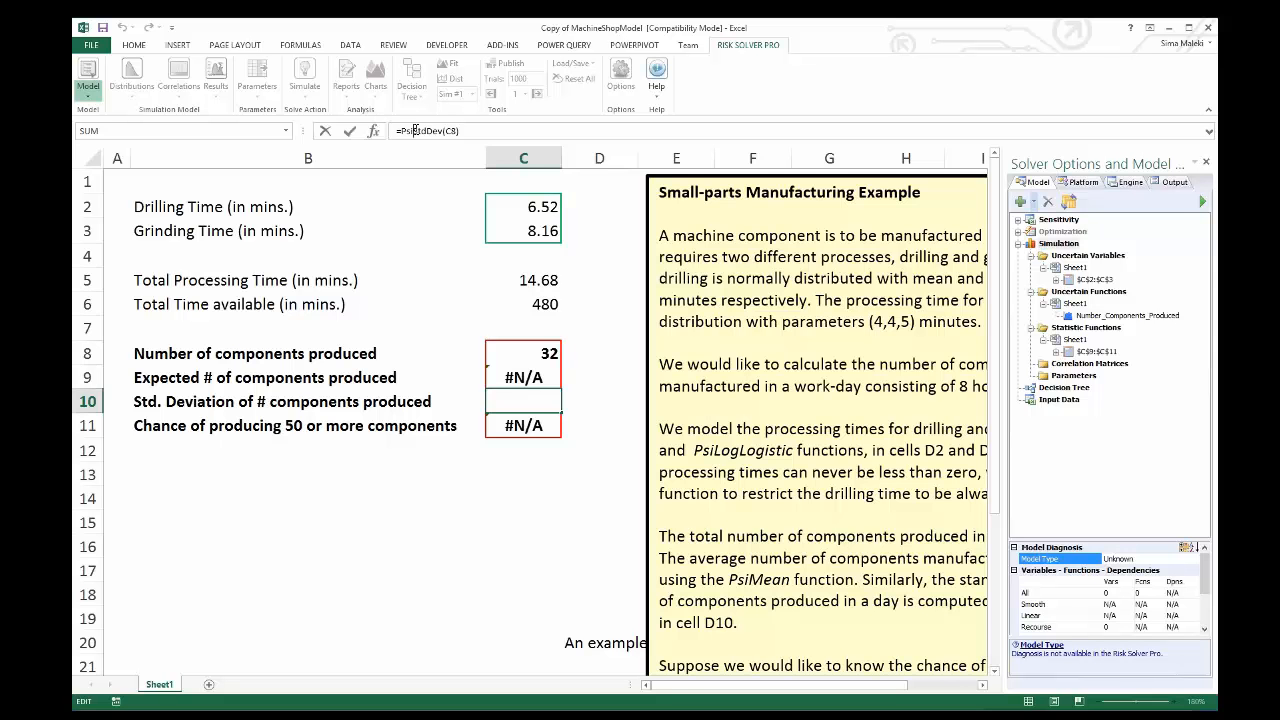
pyautogui.press('Return')
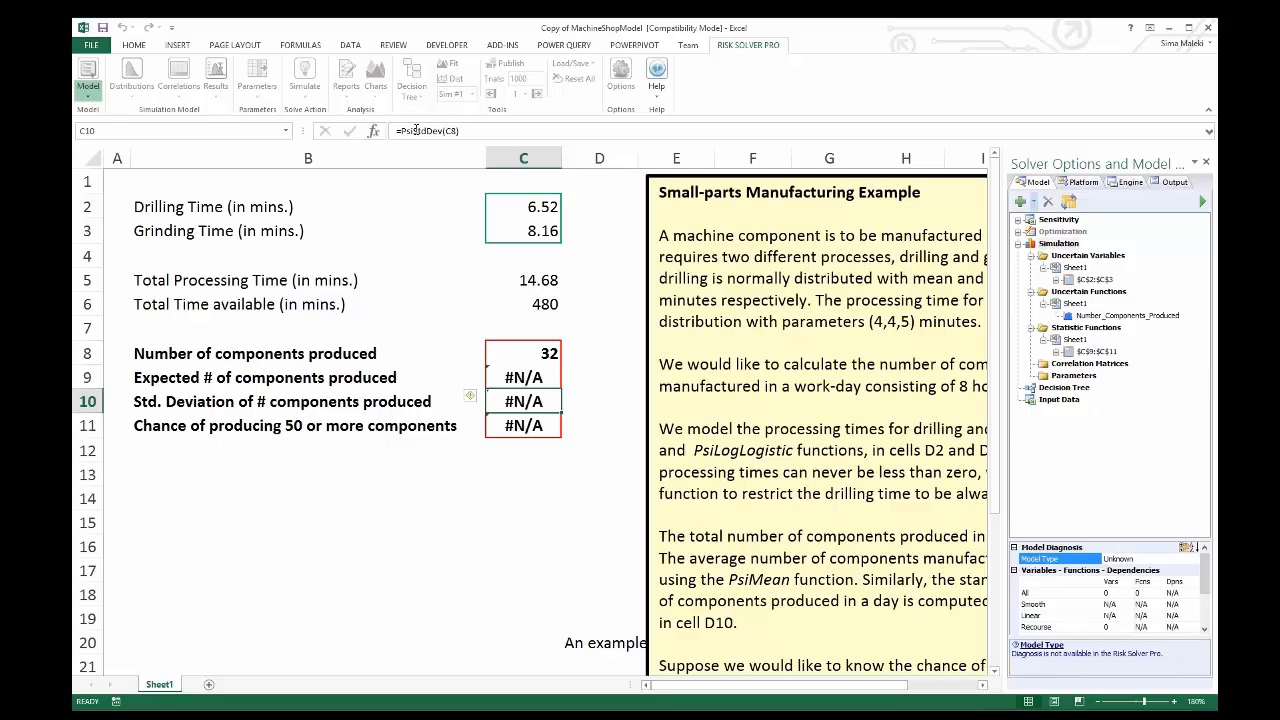
# Examine the PsiTarget formula in C11 and its two arguments, and leave the formula without editing it
pyautogui.click(523, 425)
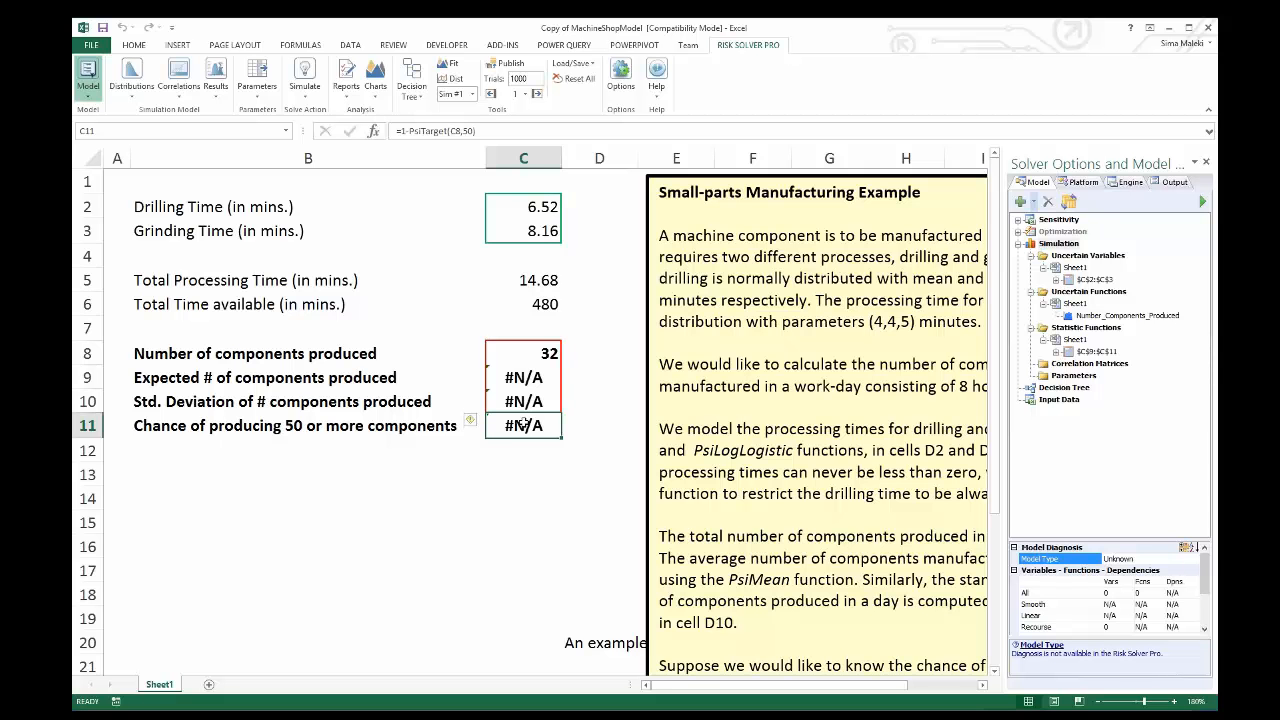
pyautogui.click(444, 131)
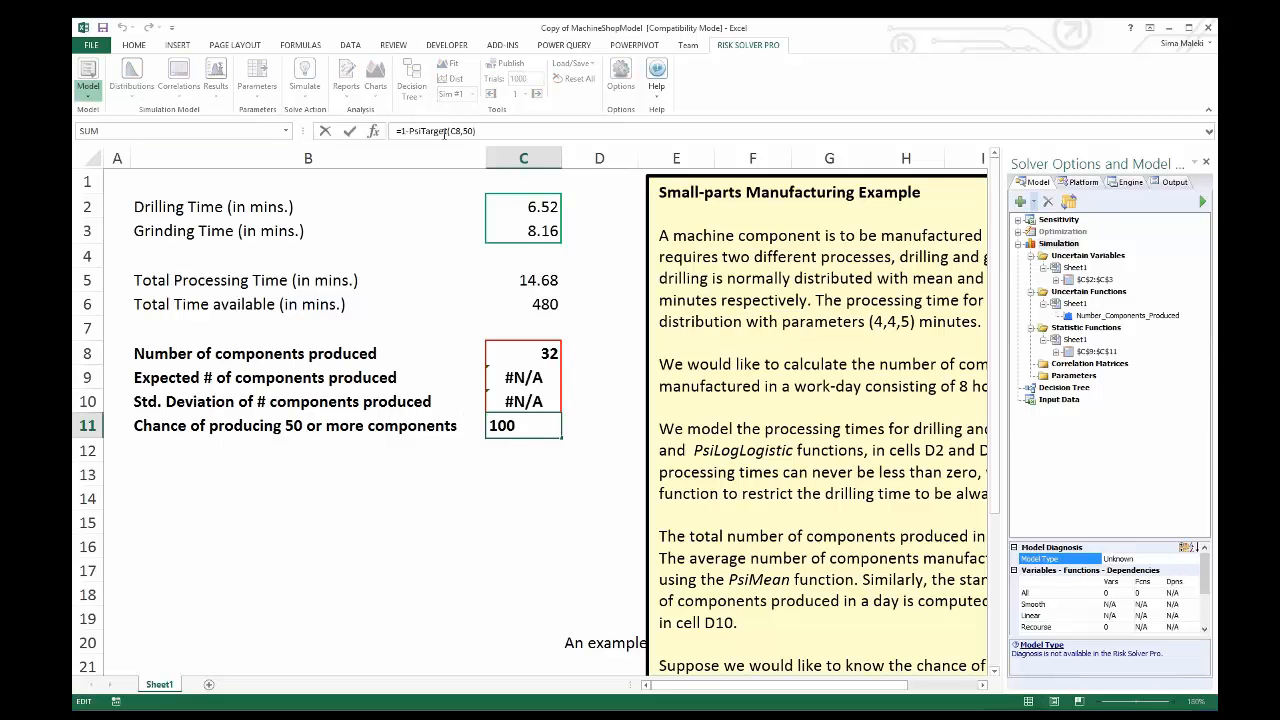
pyautogui.doubleClick(455, 131)
pyautogui.doubleClick(468, 131)
pyautogui.press('Escape')
pyautogui.click(606, 343)
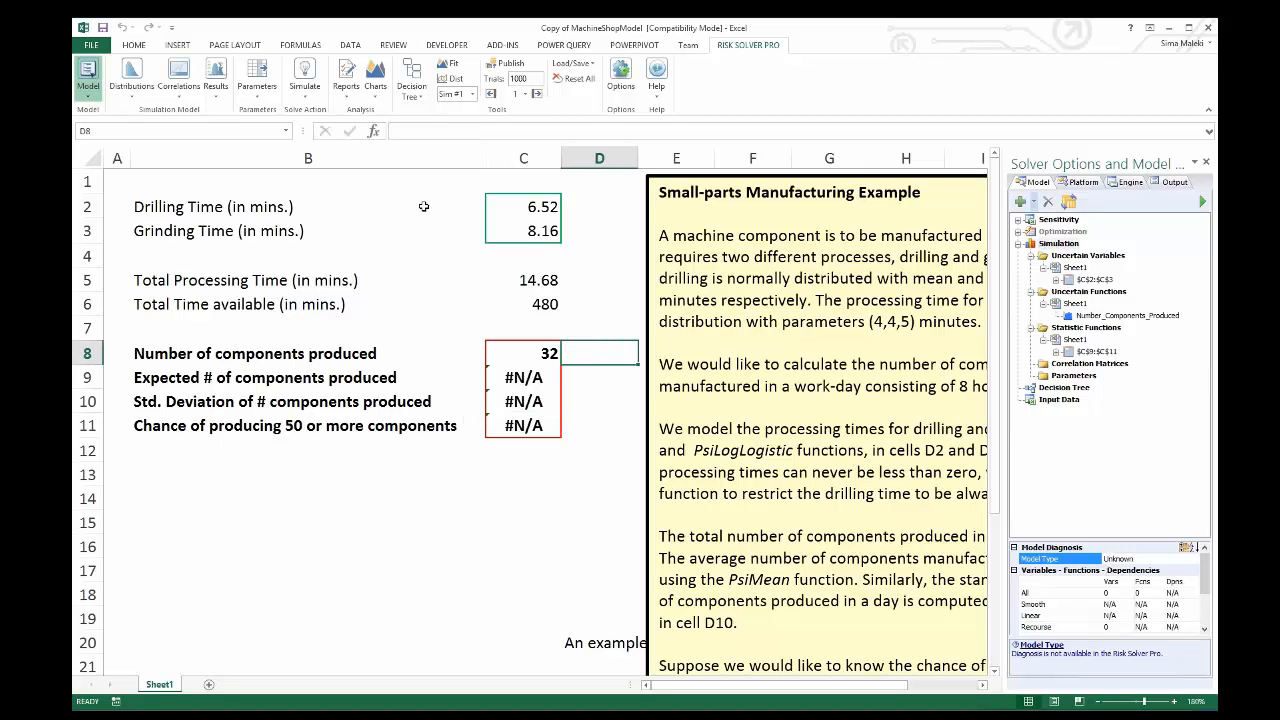
# Run the simulation once on the machine shop model, review the results chart for the number of components produced, and close it
pyautogui.click(309, 100)
pyautogui.click(327, 126)
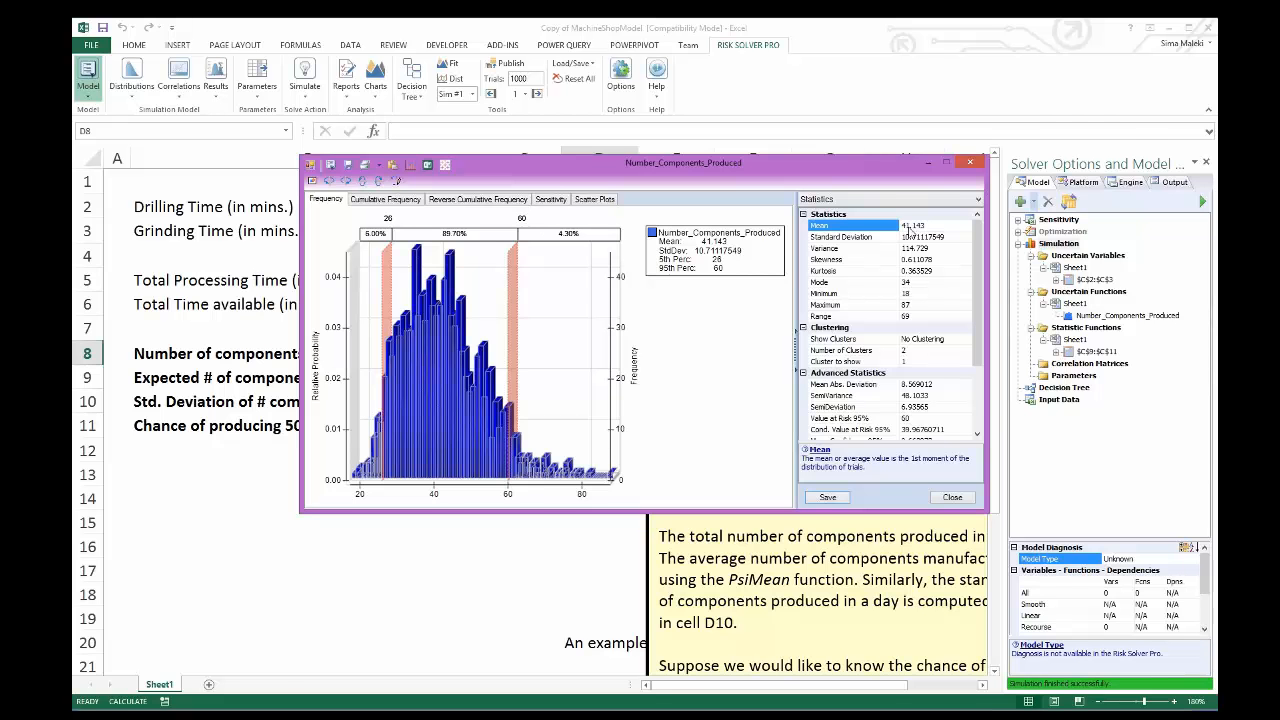
pyautogui.click(972, 162)
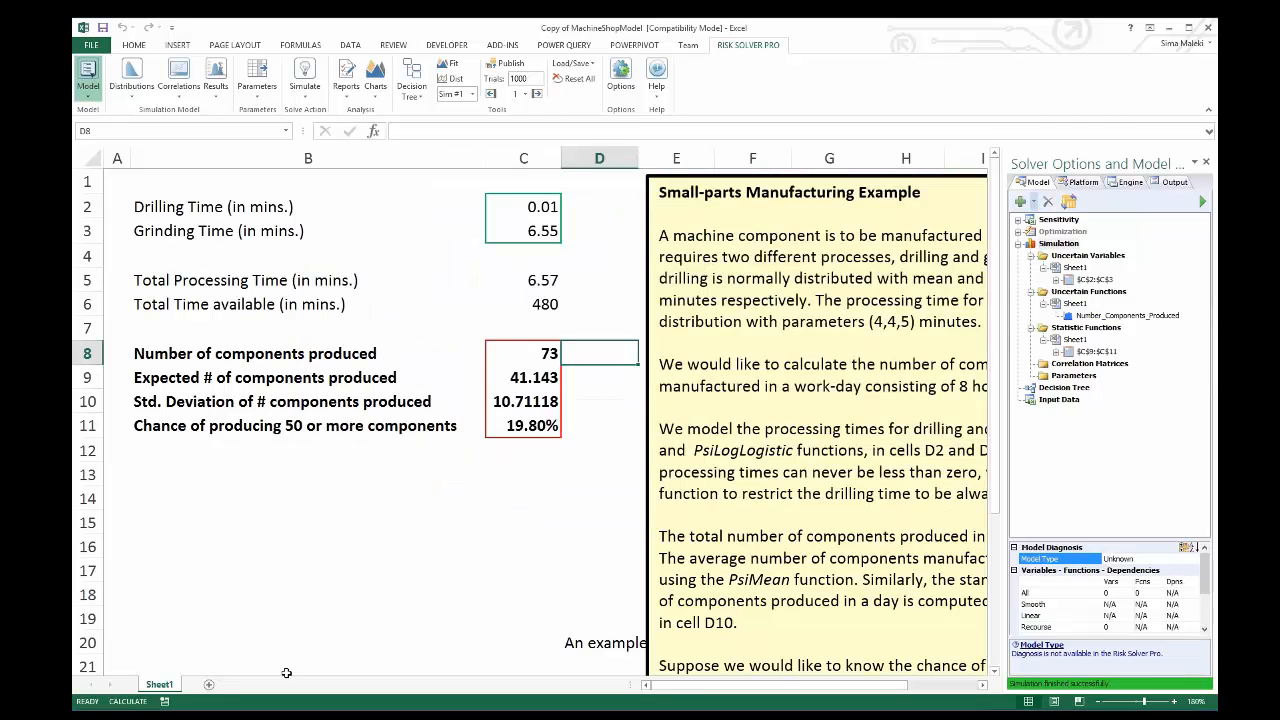
# Switch to the PowerPoint slide show and bring up the Yield Management example slide
pyautogui.click(288, 716)
pyautogui.click(485, 401)
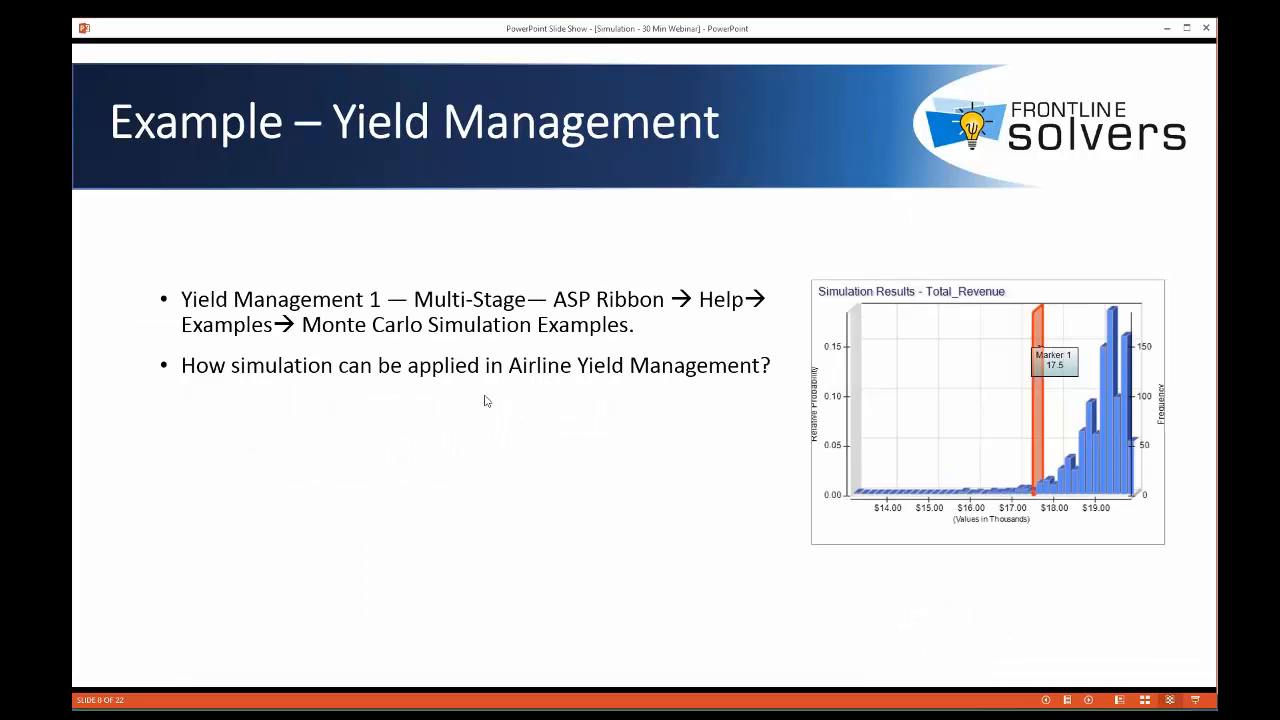
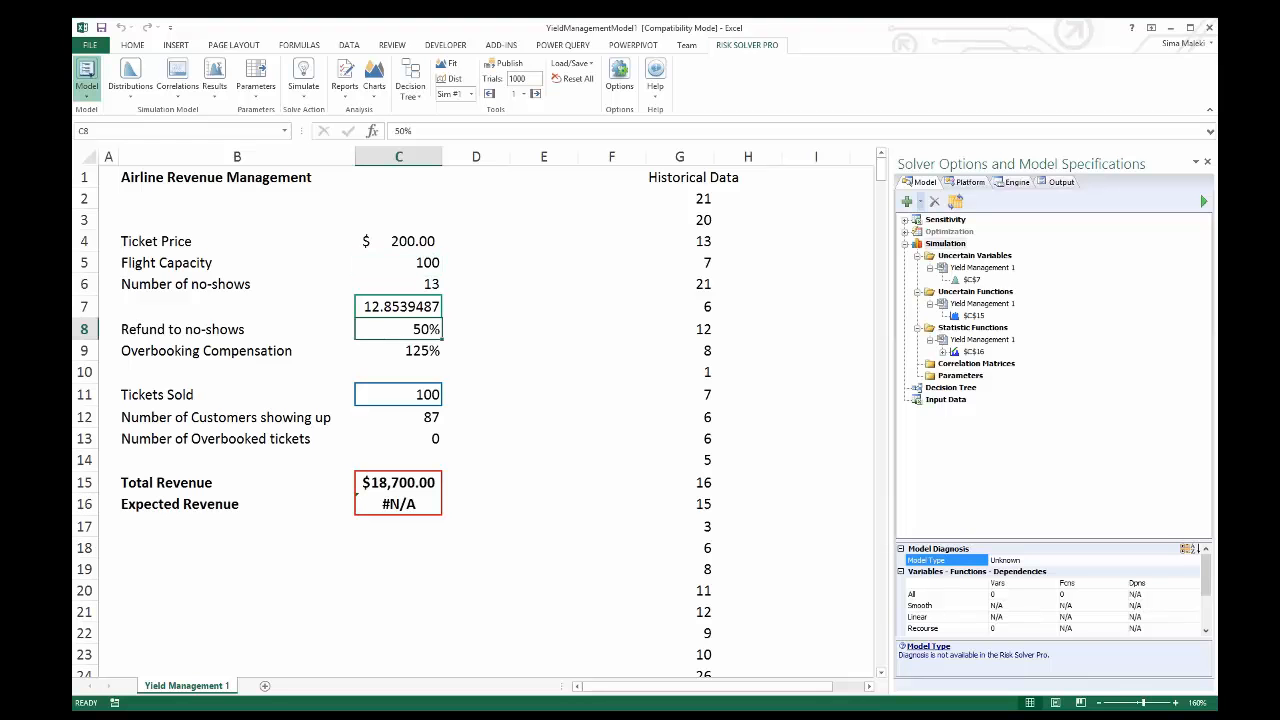
# Examine the overbooking compensation in C9, the PsiLogNormal formula in C7 and the rounded number of no-shows in C6
pyautogui.click(401, 351)
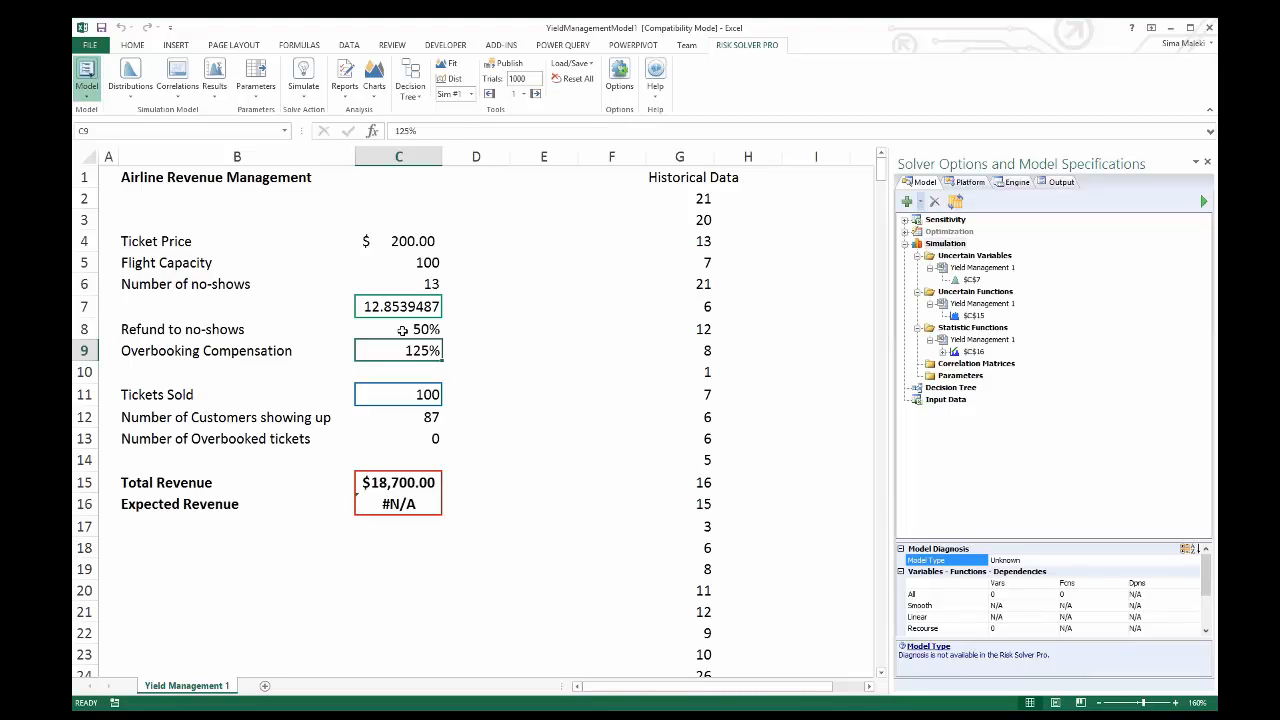
pyautogui.click(405, 307)
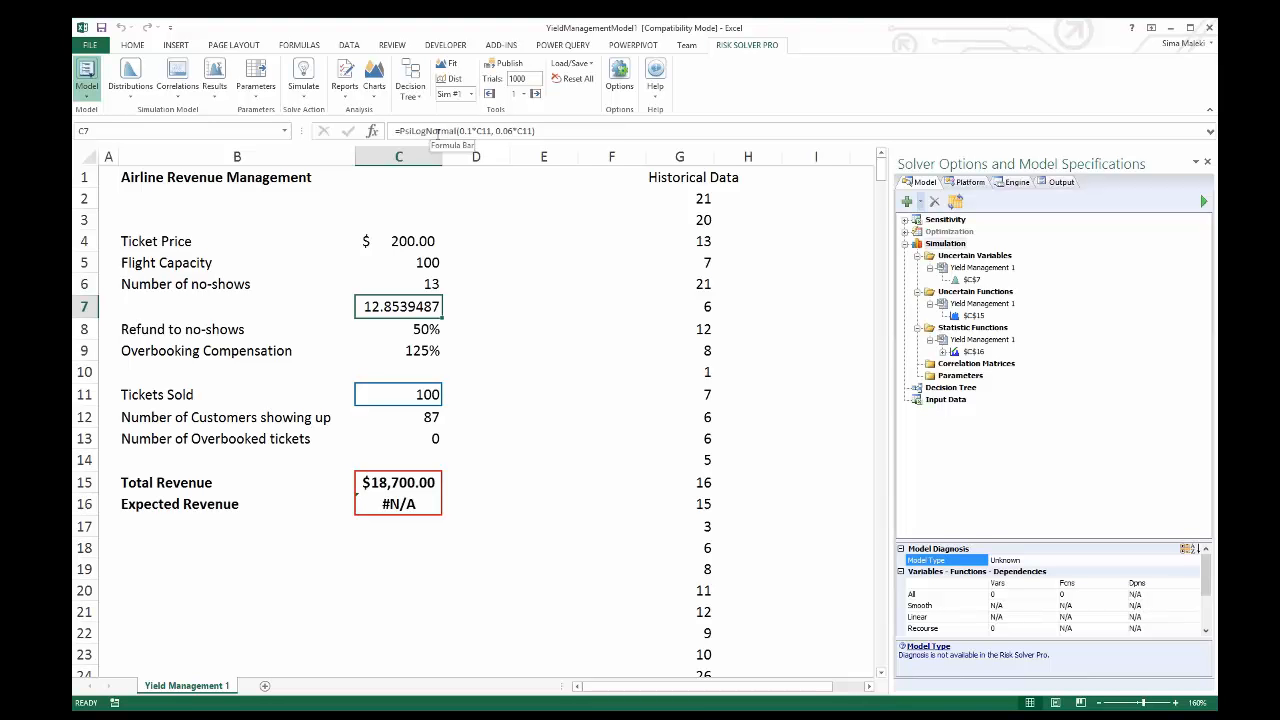
pyautogui.click(412, 284)
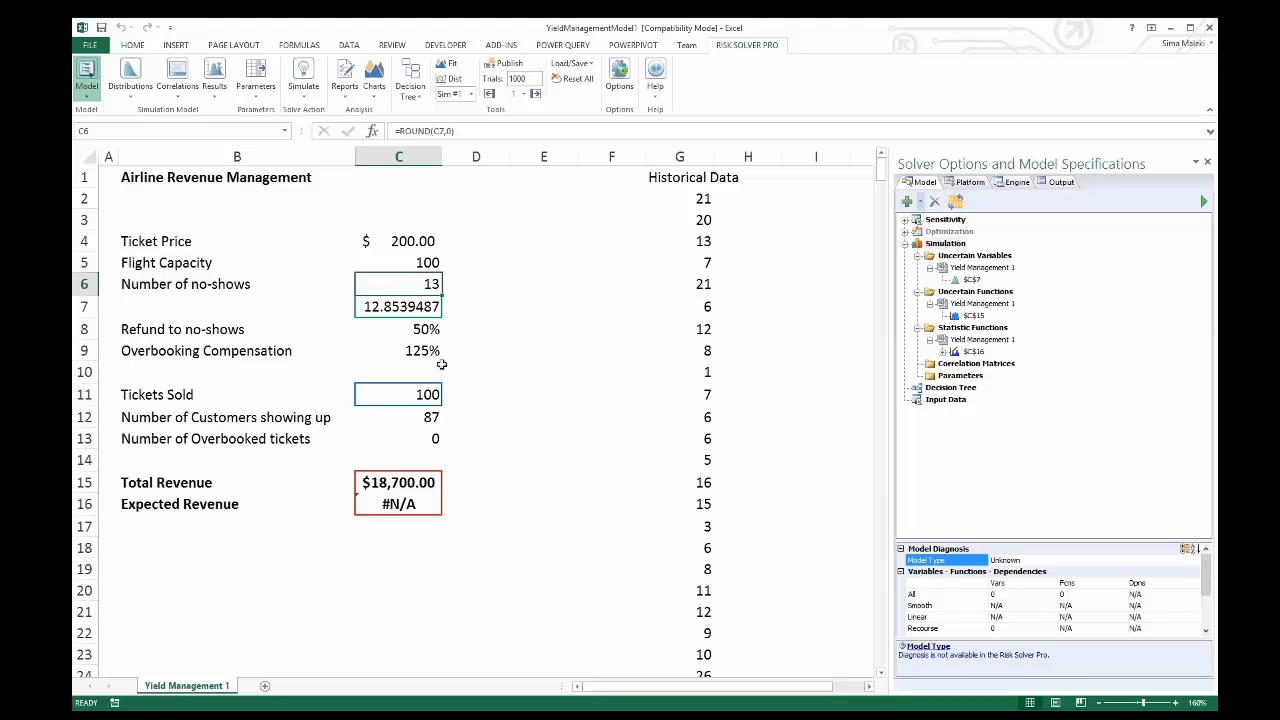
# Examine the distribution chart and parameters of the uncertain variable in C7, and close the chart without saving
pyautogui.doubleClick(404, 306)
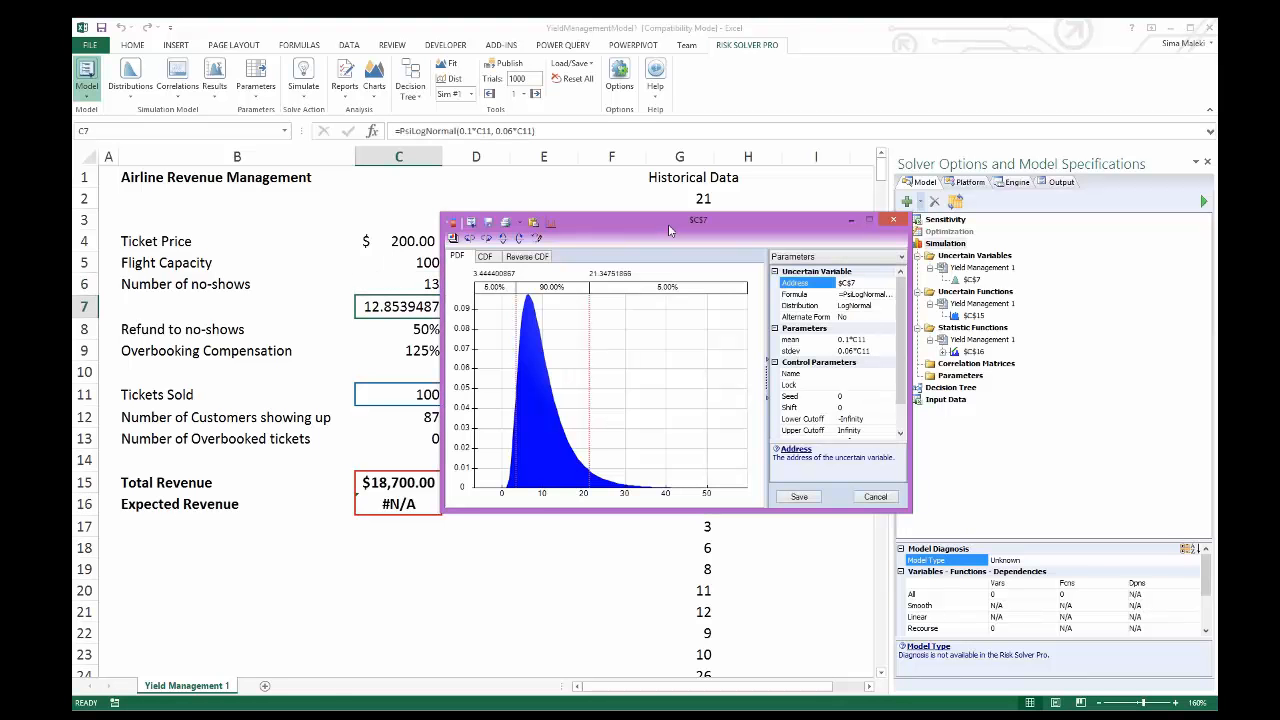
pyautogui.moveTo(668, 228); pyautogui.dragTo(648, 230)
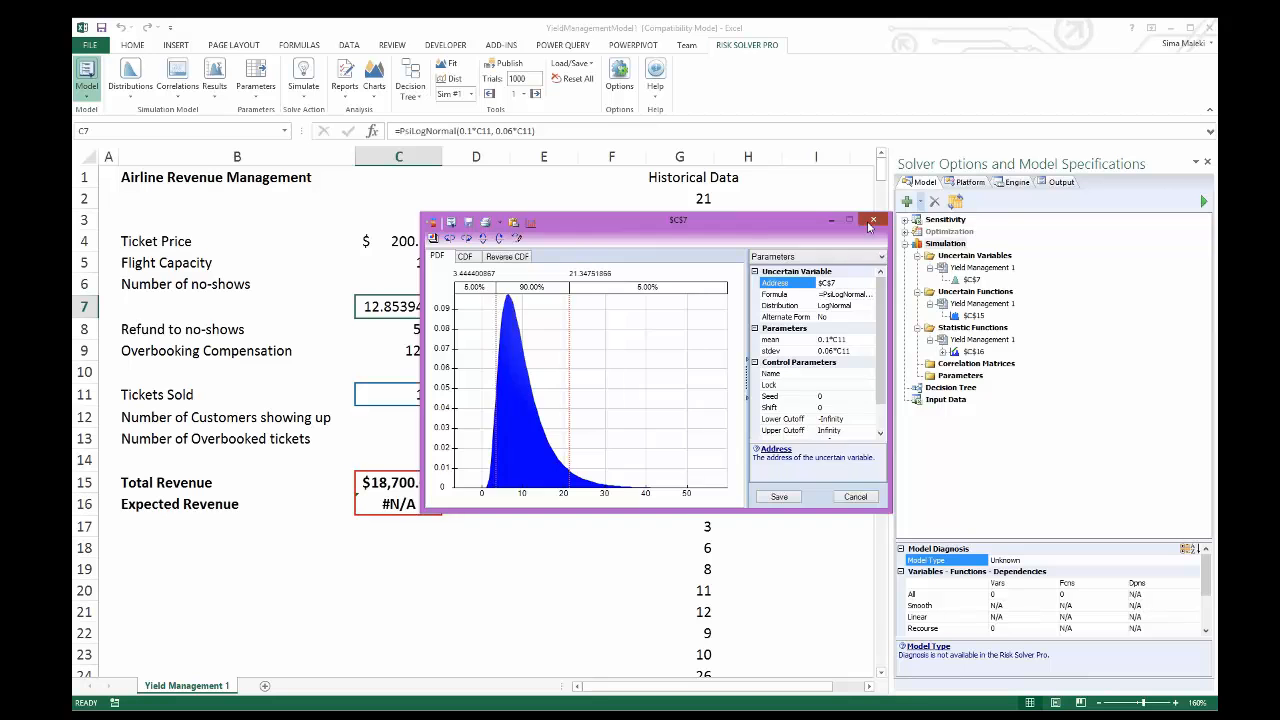
pyautogui.click(872, 221)
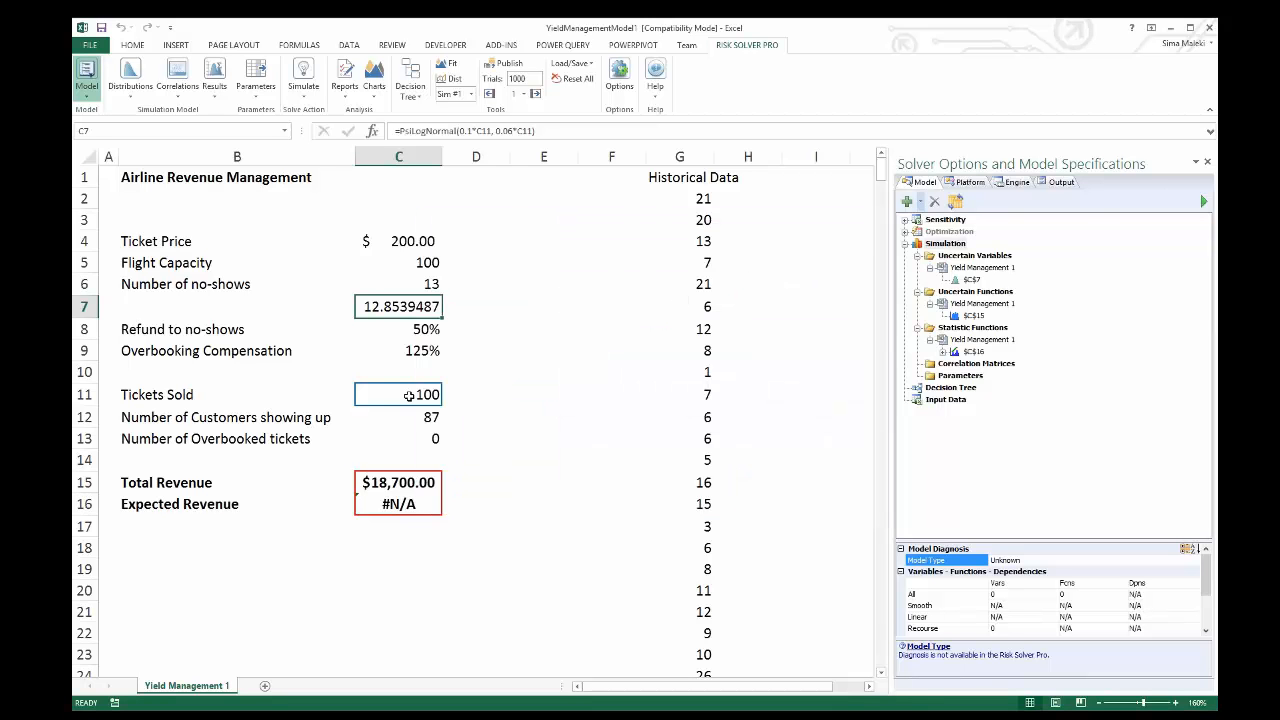
# Examine the Total Revenue formula in C15 with its referenced cells, and preview the PsiLogNormal distribution in C7
pyautogui.click(410, 394)
pyautogui.click(398, 482)
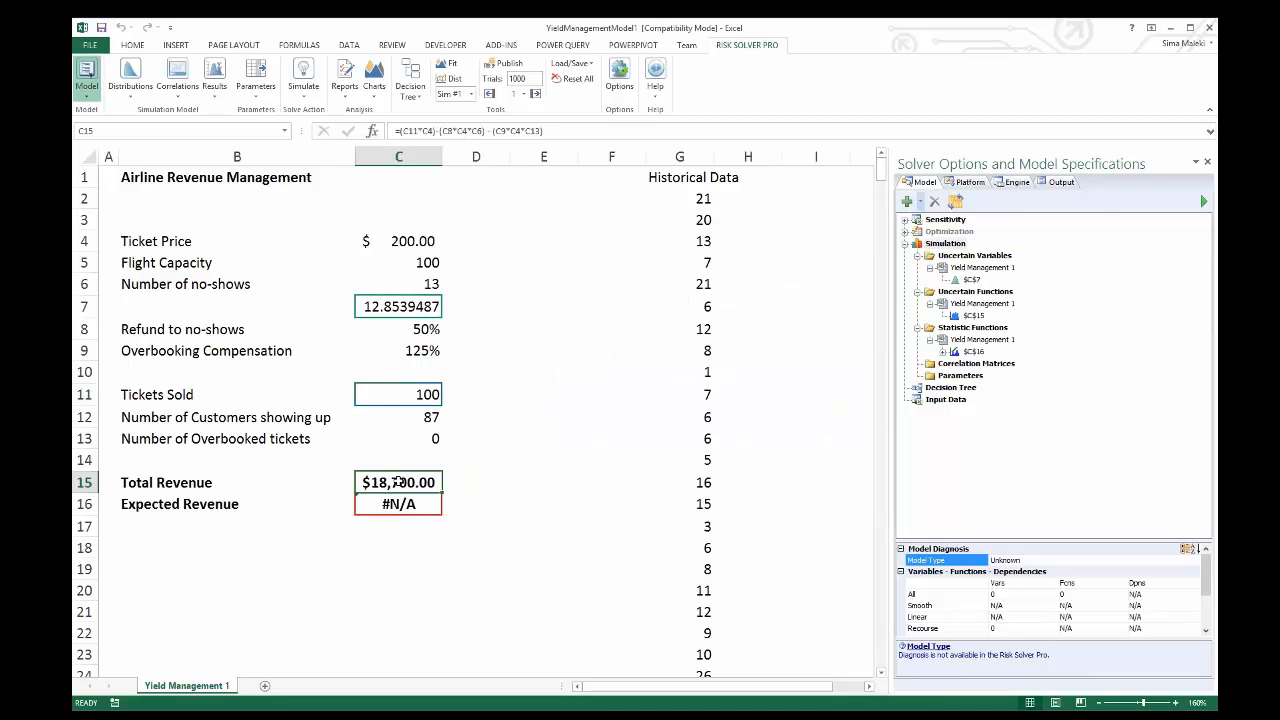
pyautogui.press('F2')
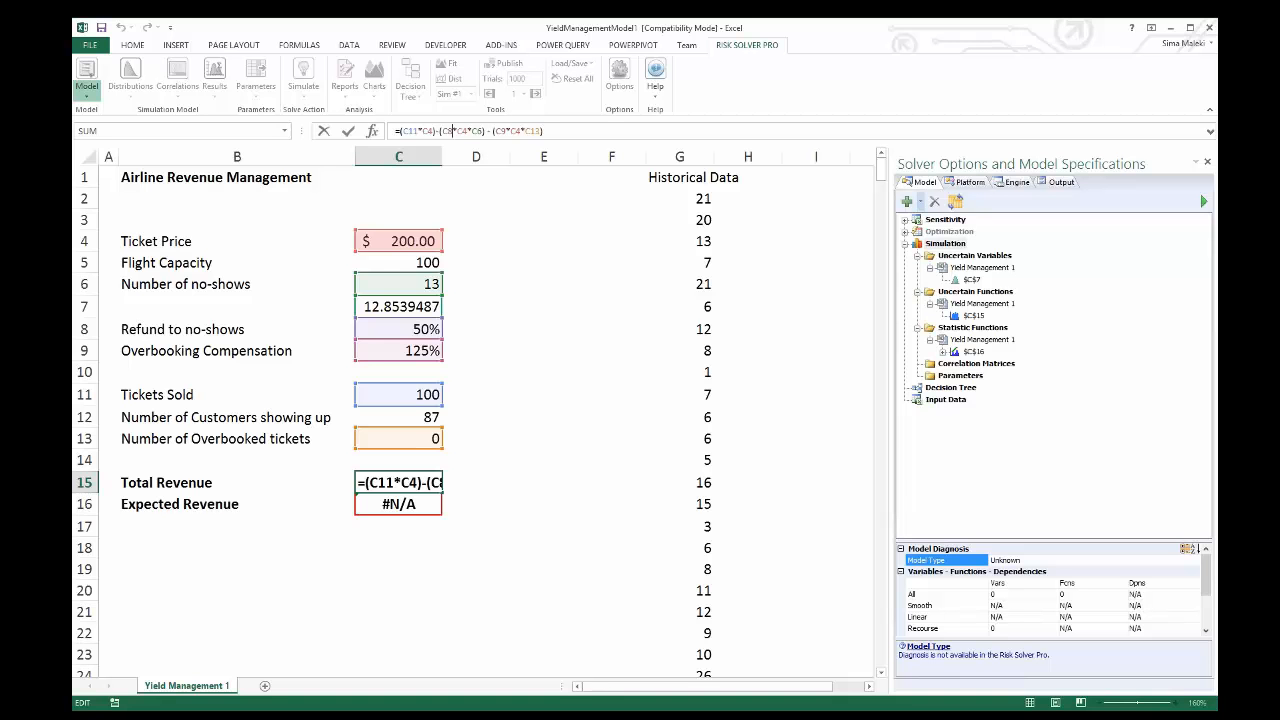
pyautogui.press('Return')
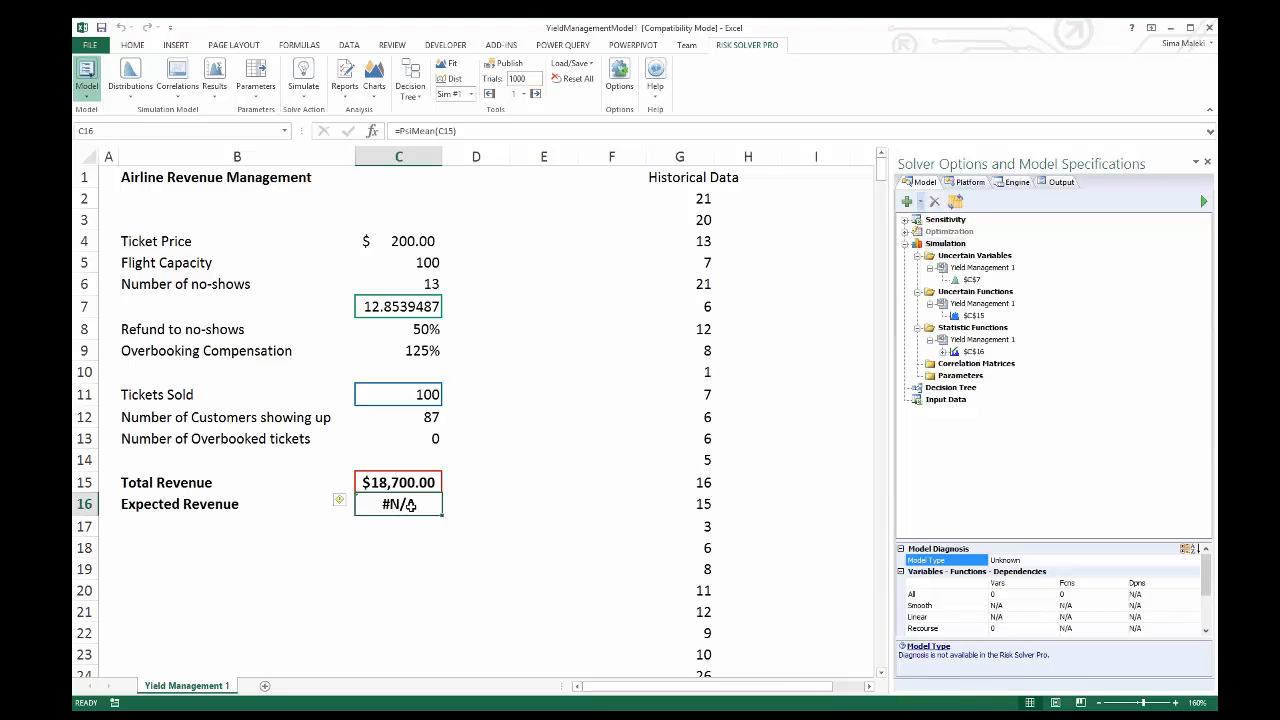
pyautogui.click(426, 302)
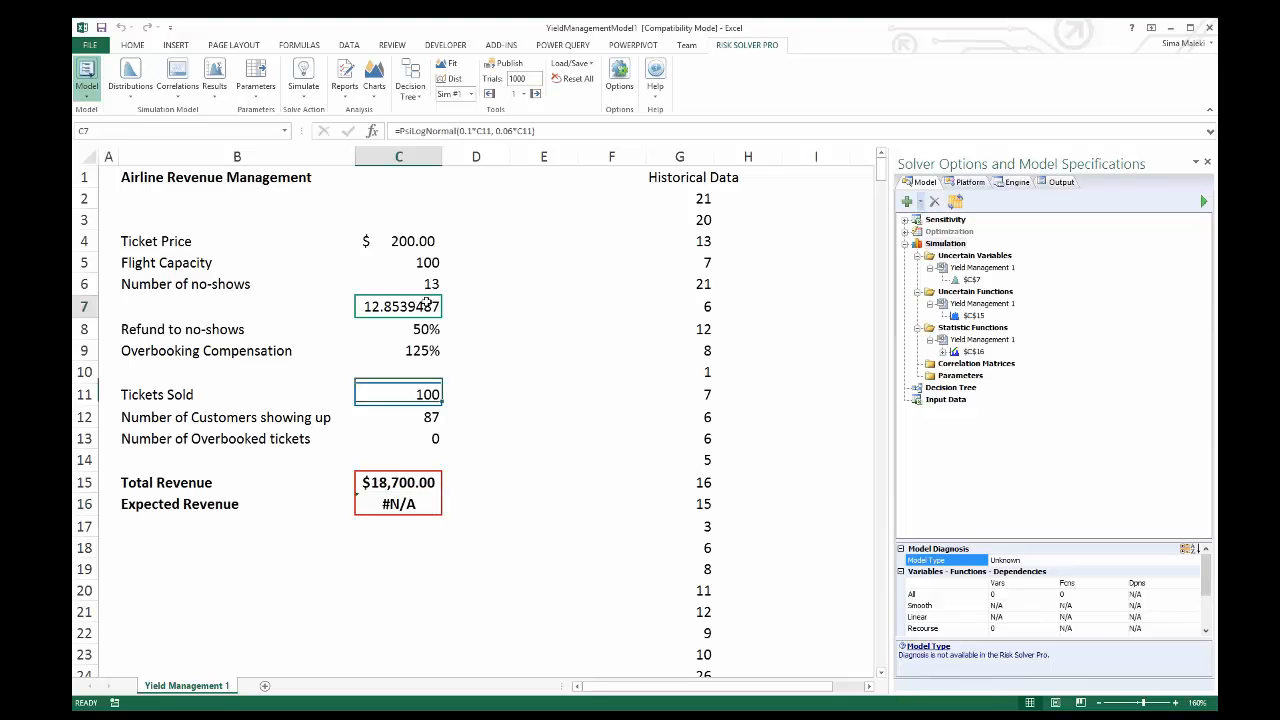
pyautogui.moveTo(426, 302)
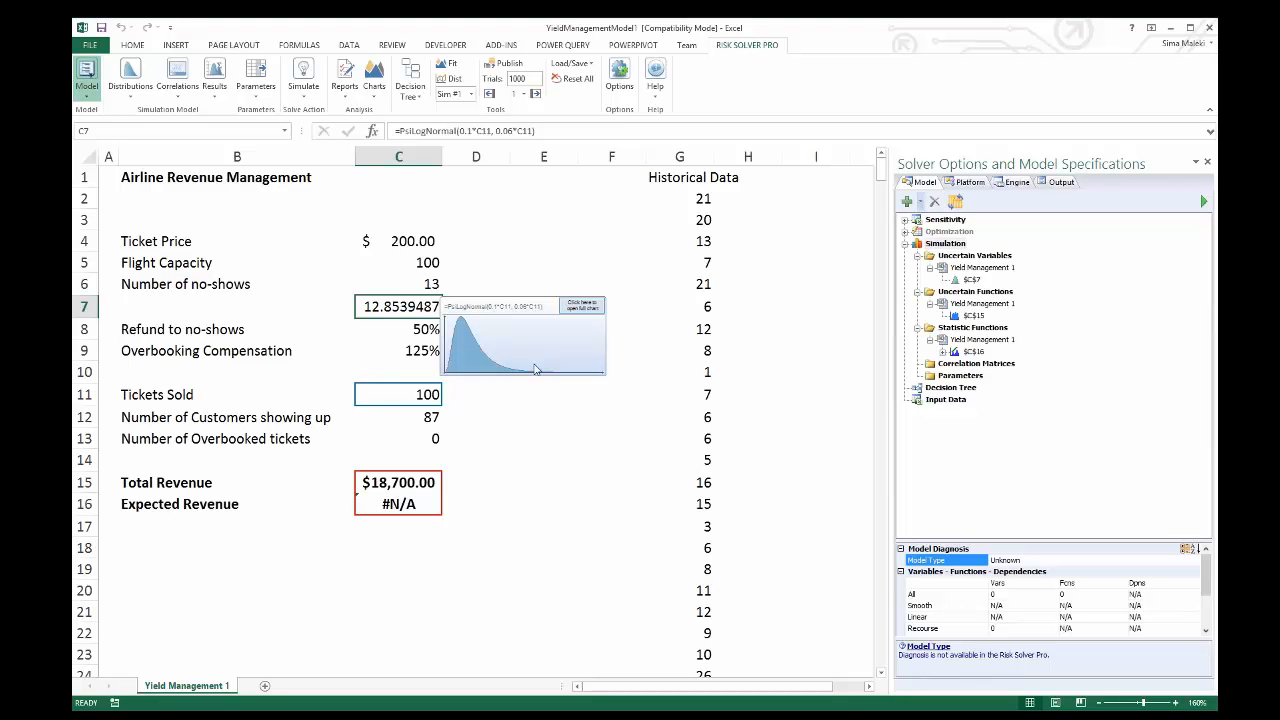
# Select the historical data in G2:G501 and start the Distribution Wizard
pyautogui.click(703, 199)
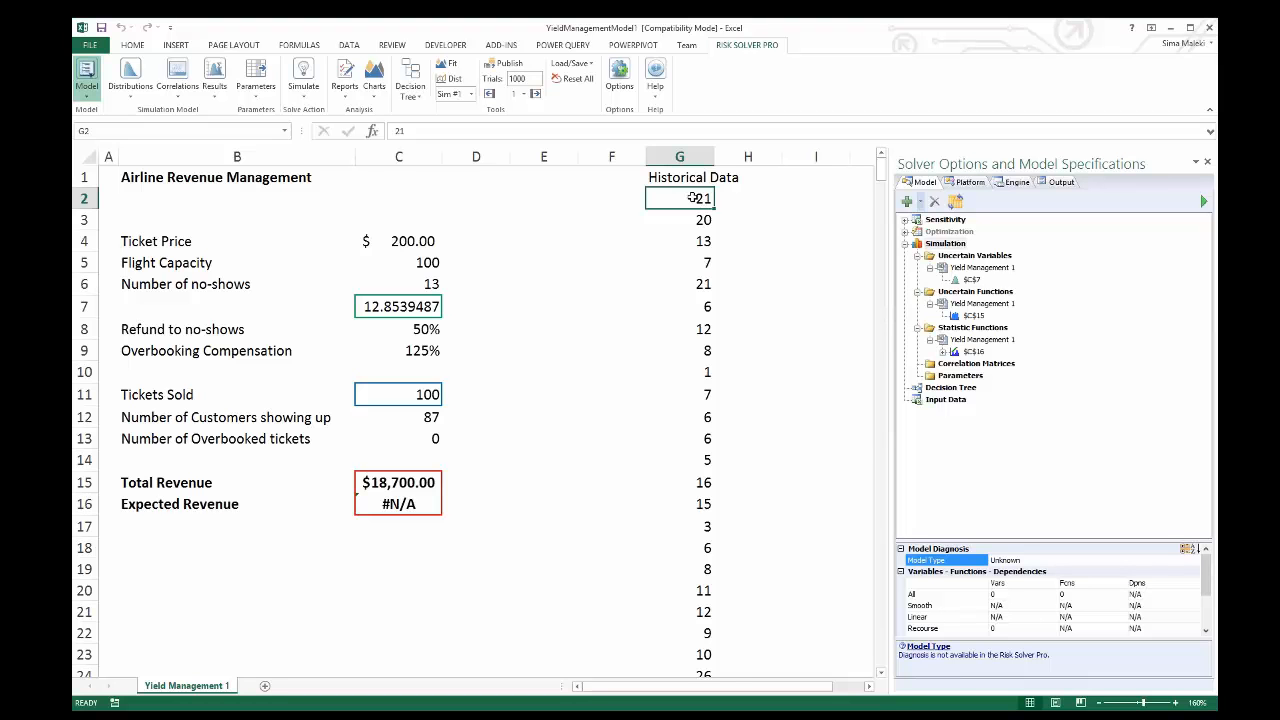
pyautogui.hotkey('ctrl', 'shift', 'Down')
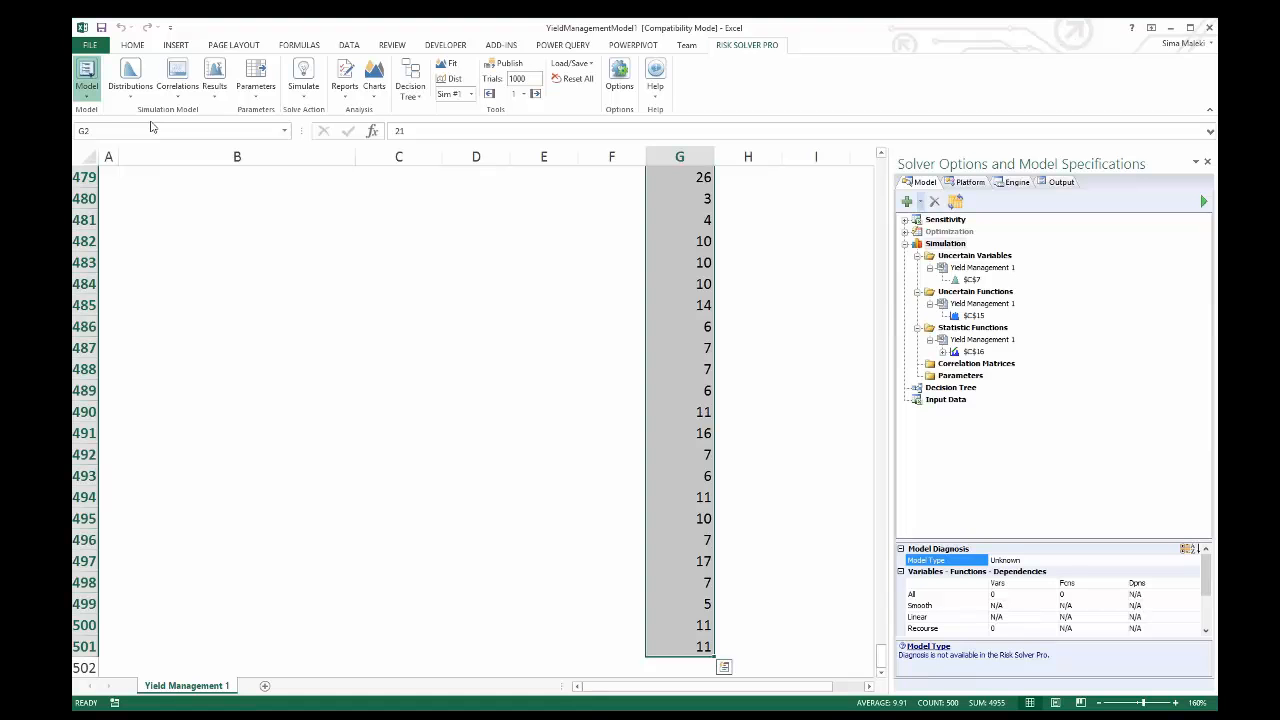
pyautogui.click(130, 88)
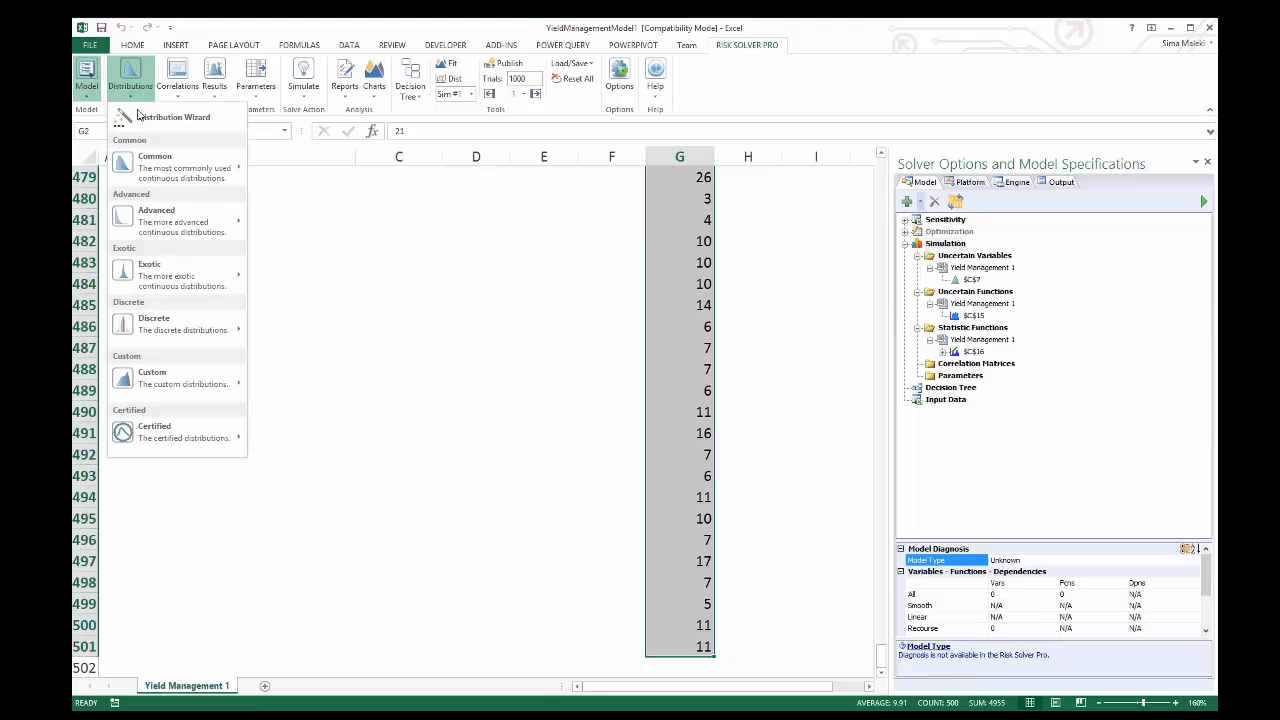
pyautogui.click(140, 118)
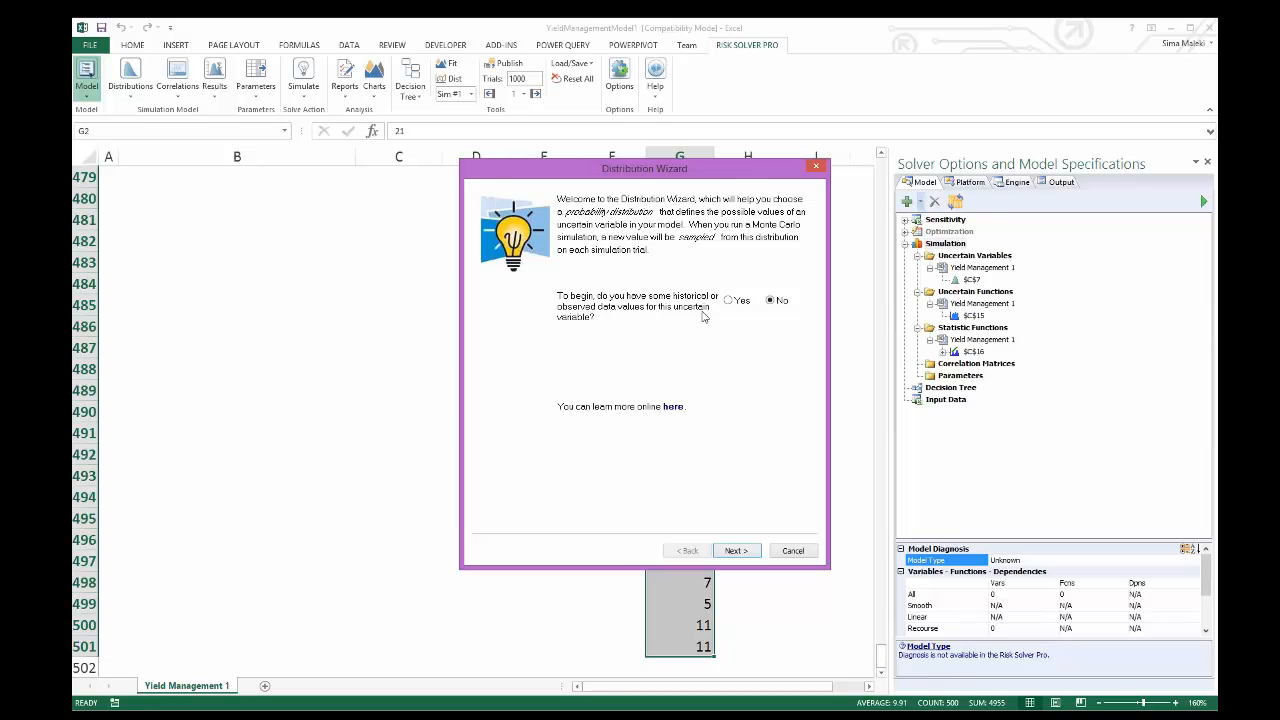
# Look through the wizard's questions for a variable without historical data, up to the continuous distribution types, and return to its first page
pyautogui.click(736, 551)
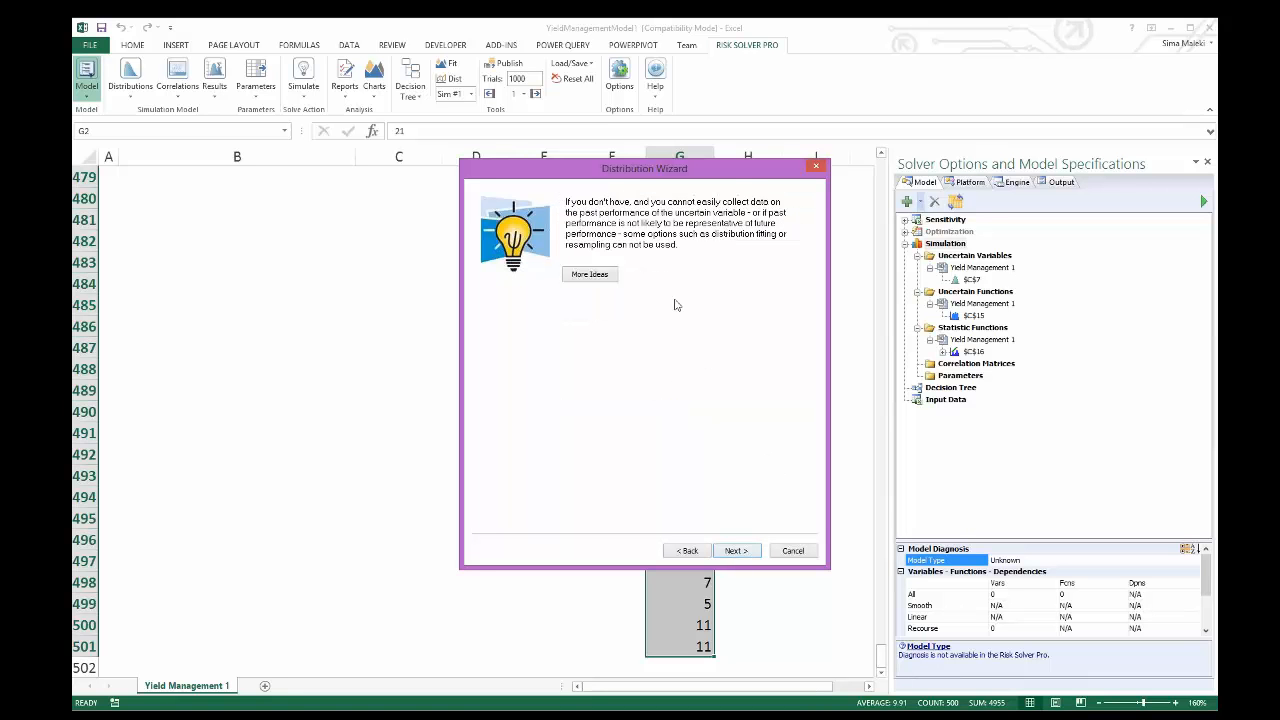
pyautogui.click(743, 551)
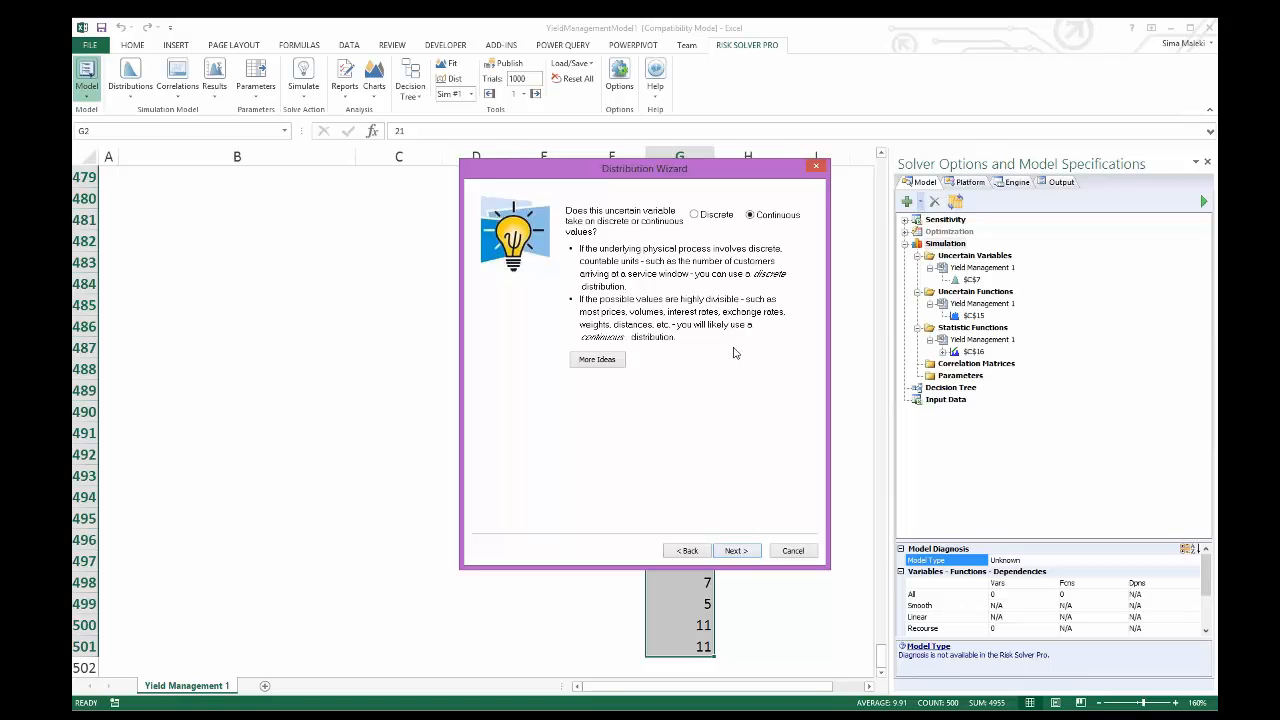
pyautogui.click(739, 552)
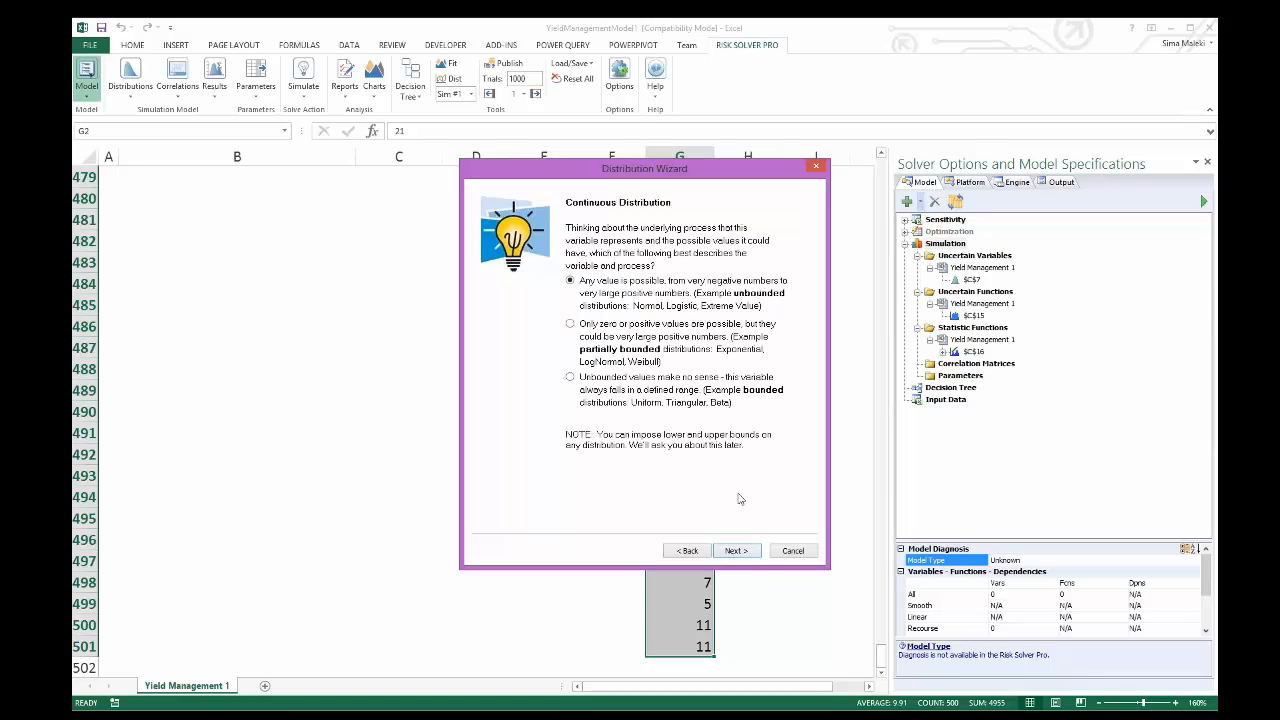
pyautogui.click(686, 551)
pyautogui.click(686, 551)
pyautogui.click(686, 551)
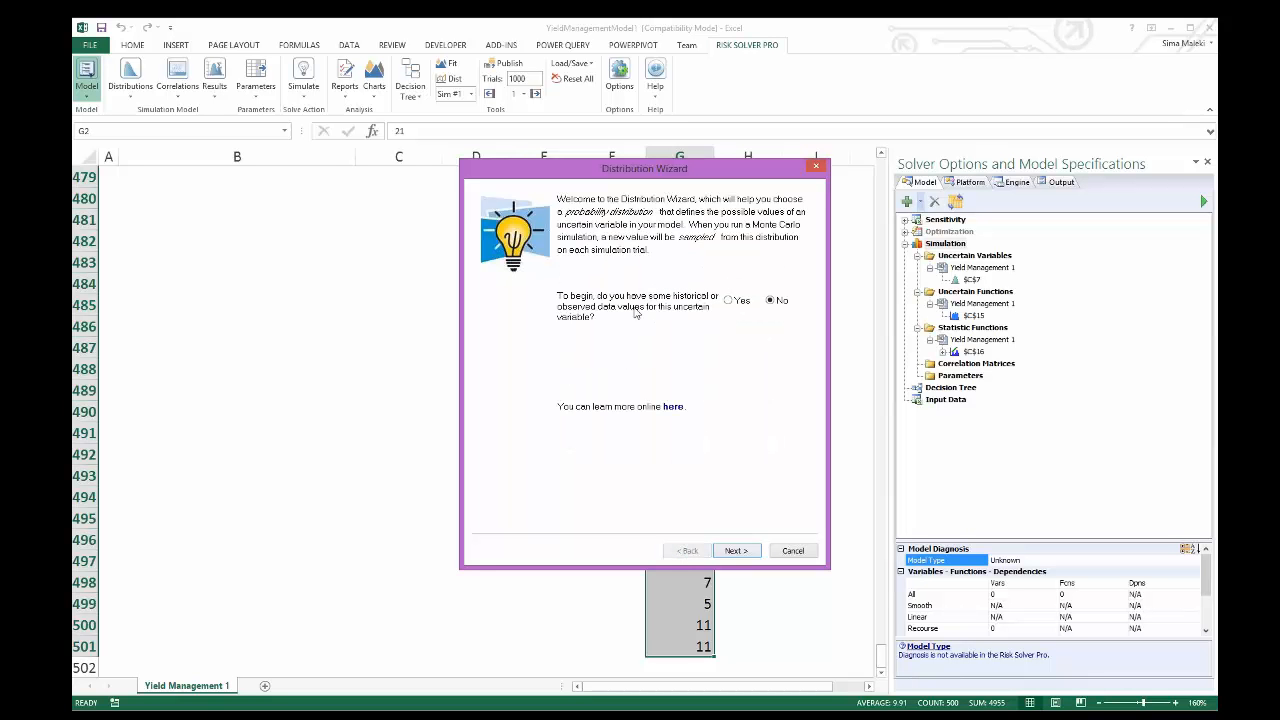
# Have the wizard use the historical data in G2:G501 and fit it to an analytic distribution with the sample type set to Continuous
pyautogui.click(728, 301)
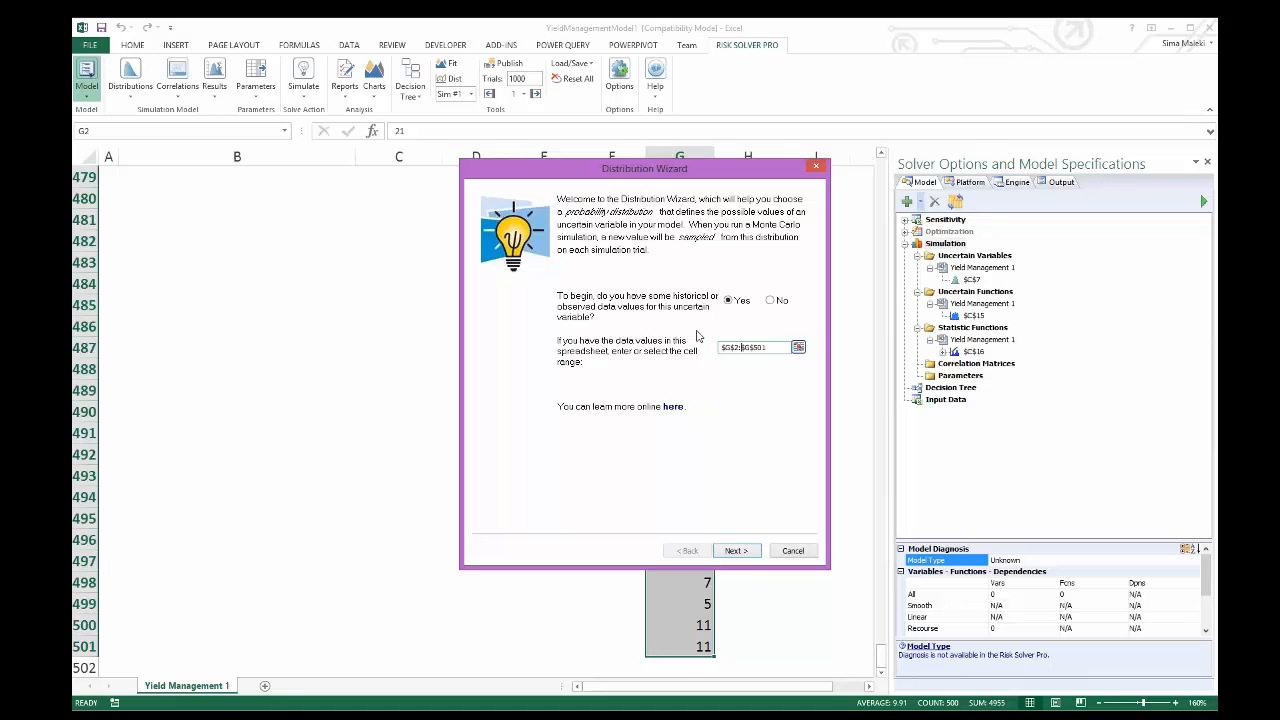
pyautogui.click(736, 550)
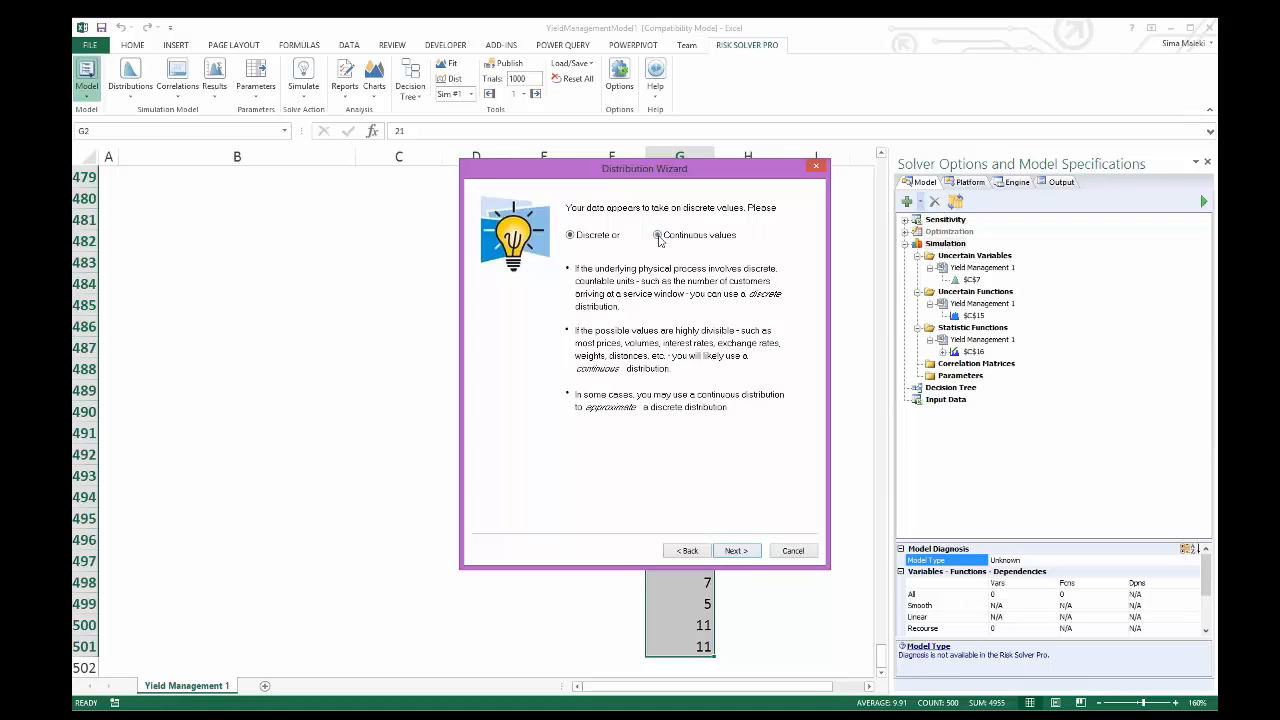
pyautogui.click(740, 553)
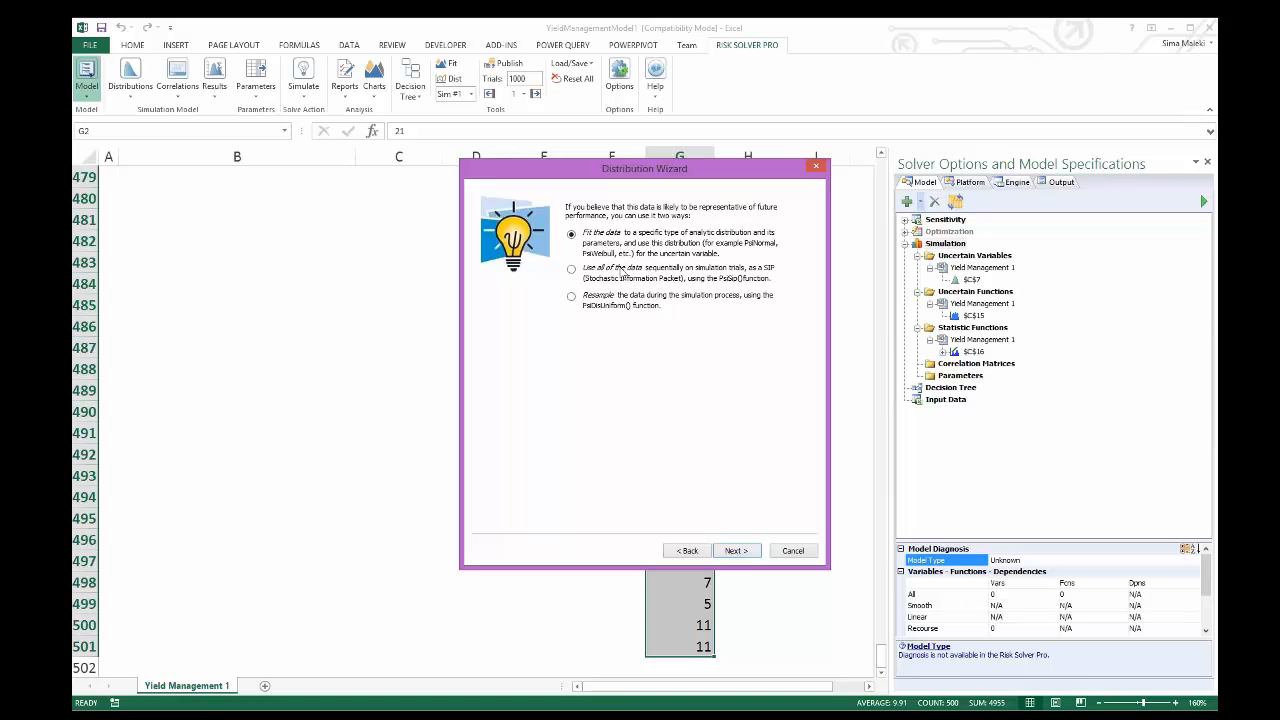
pyautogui.click(737, 551)
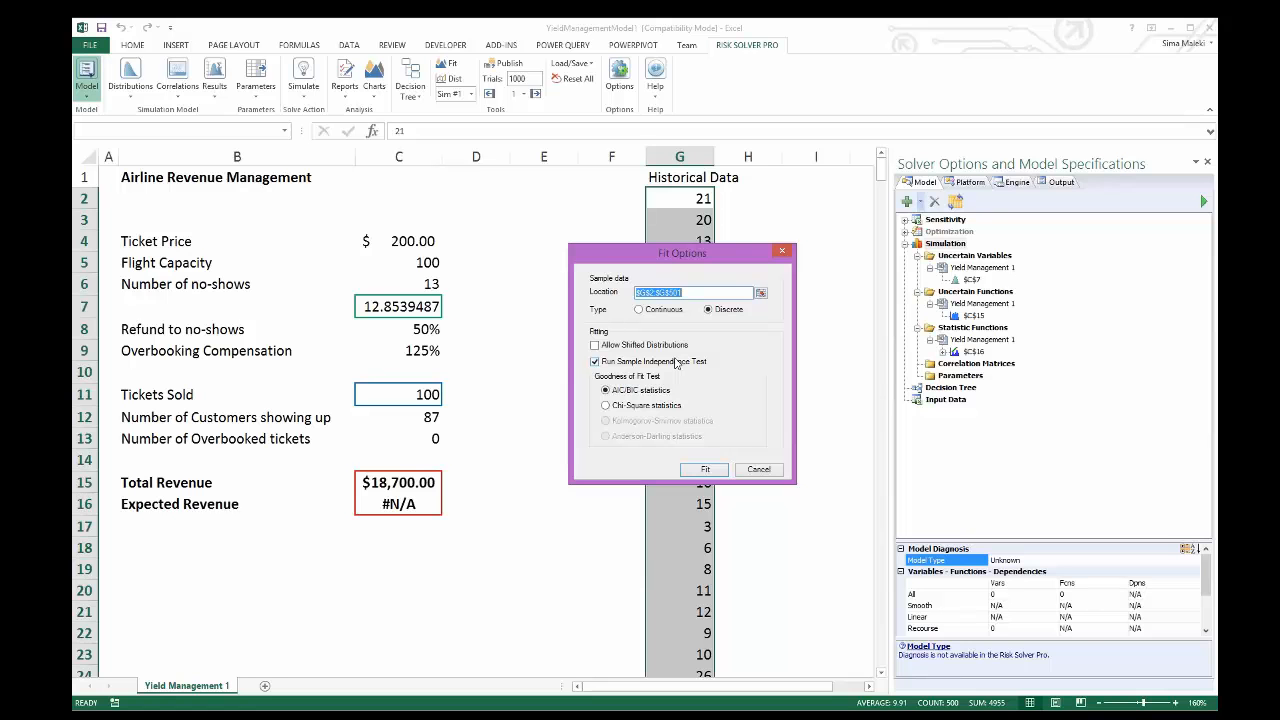
pyautogui.click(638, 310)
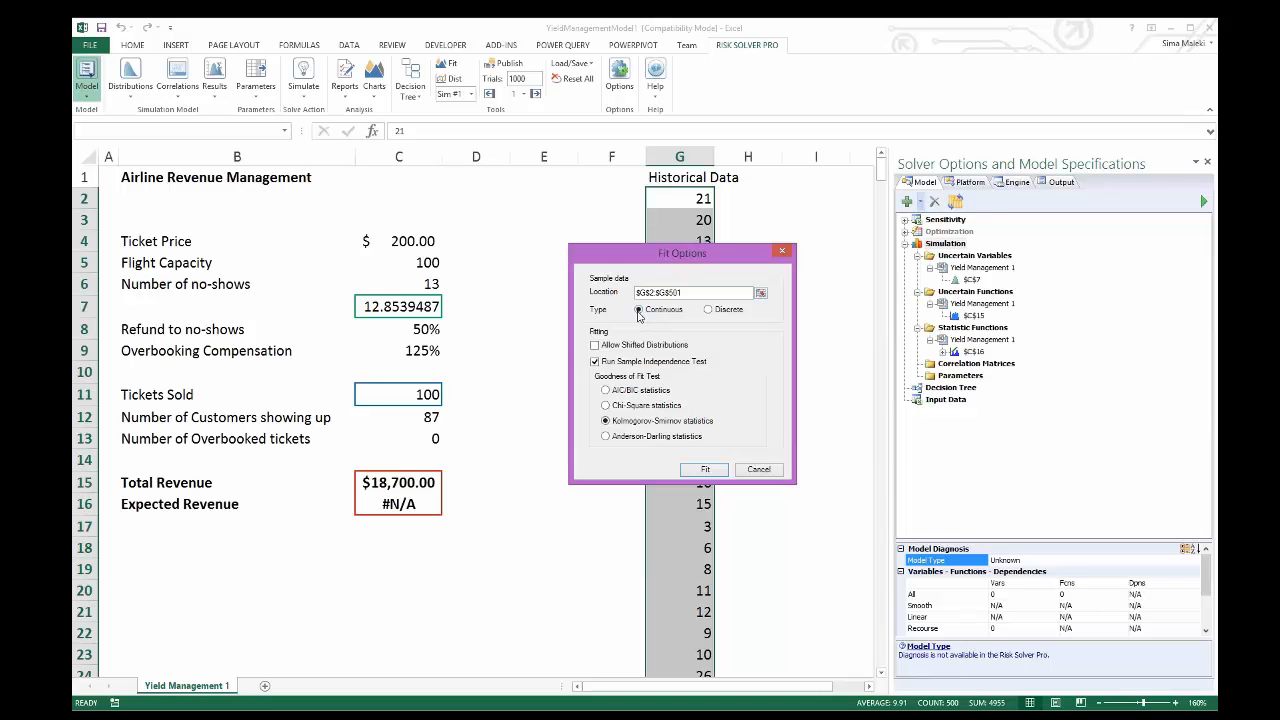
pyautogui.click(705, 469)
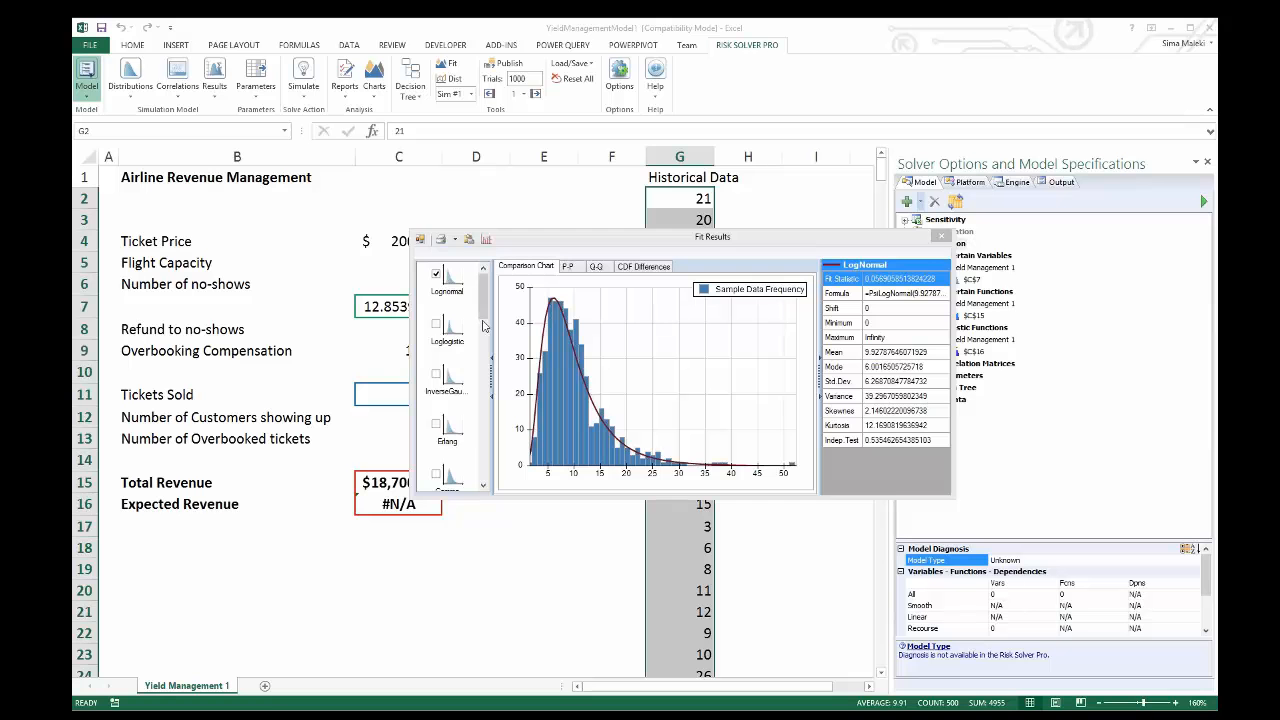
# Compare the Loglogistic and InverseGaussian curves with the Lognormal fit on the comparison chart, and leave only Lognormal shown
pyautogui.moveTo(485, 326)
pyautogui.mouseDown()
pyautogui.moveTo(486, 428)
pyautogui.moveTo(490, 308)
pyautogui.mouseUp()
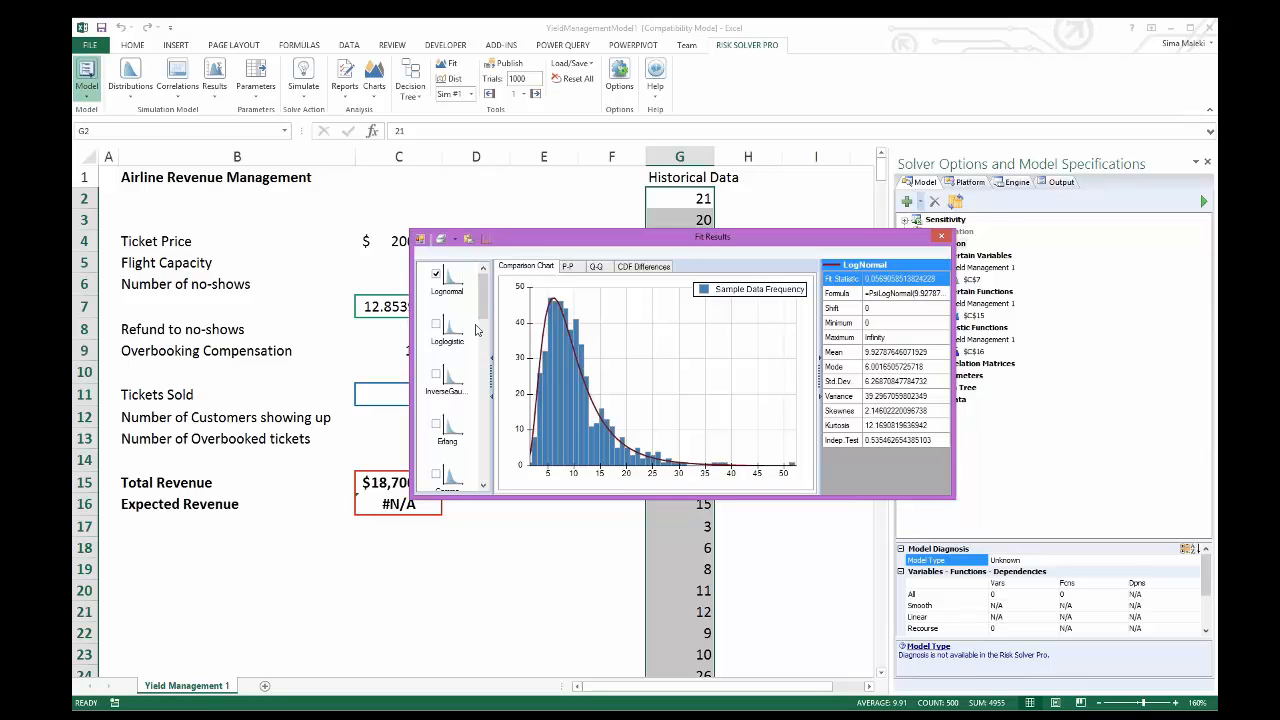
pyautogui.click(436, 324)
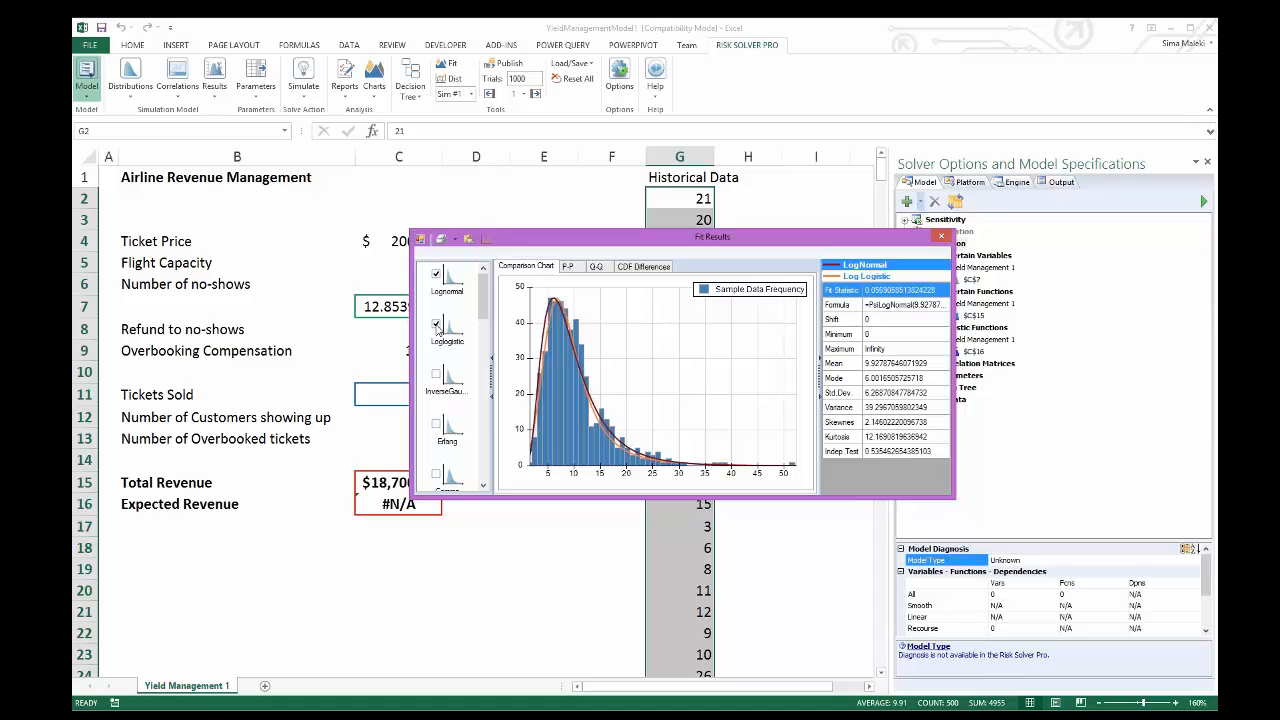
pyautogui.click(436, 375)
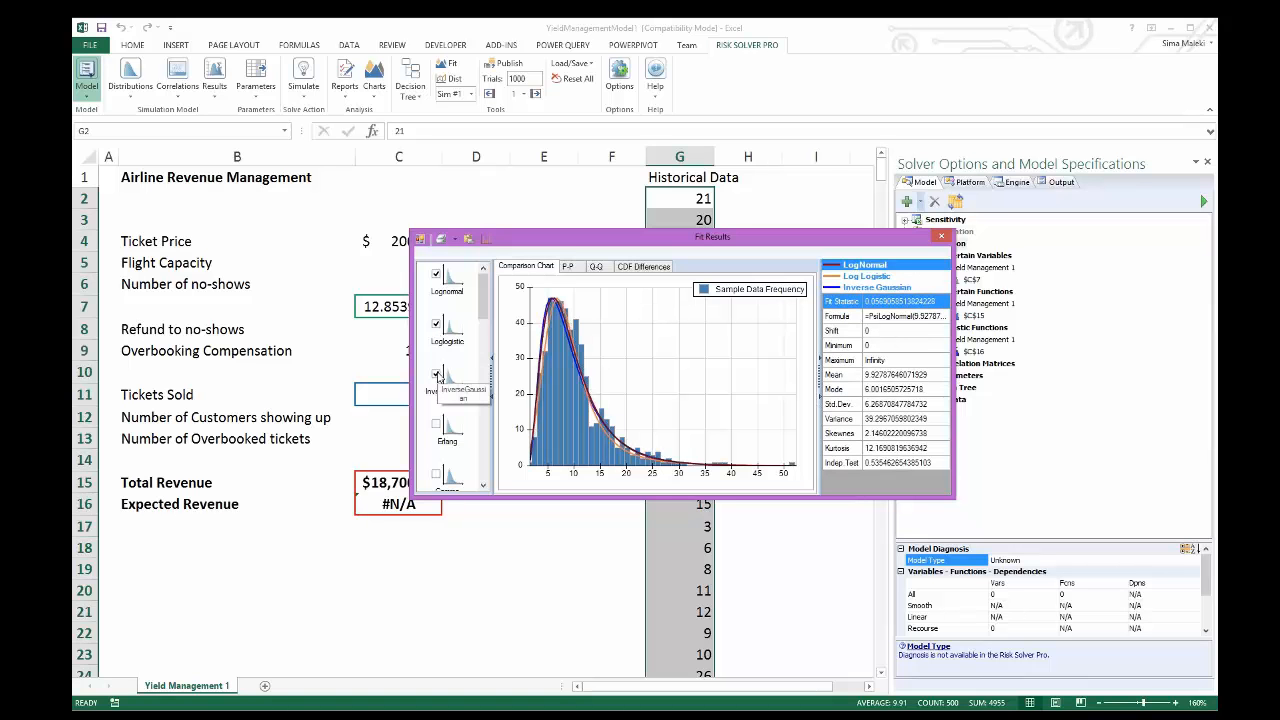
pyautogui.click(436, 375)
pyautogui.click(436, 324)
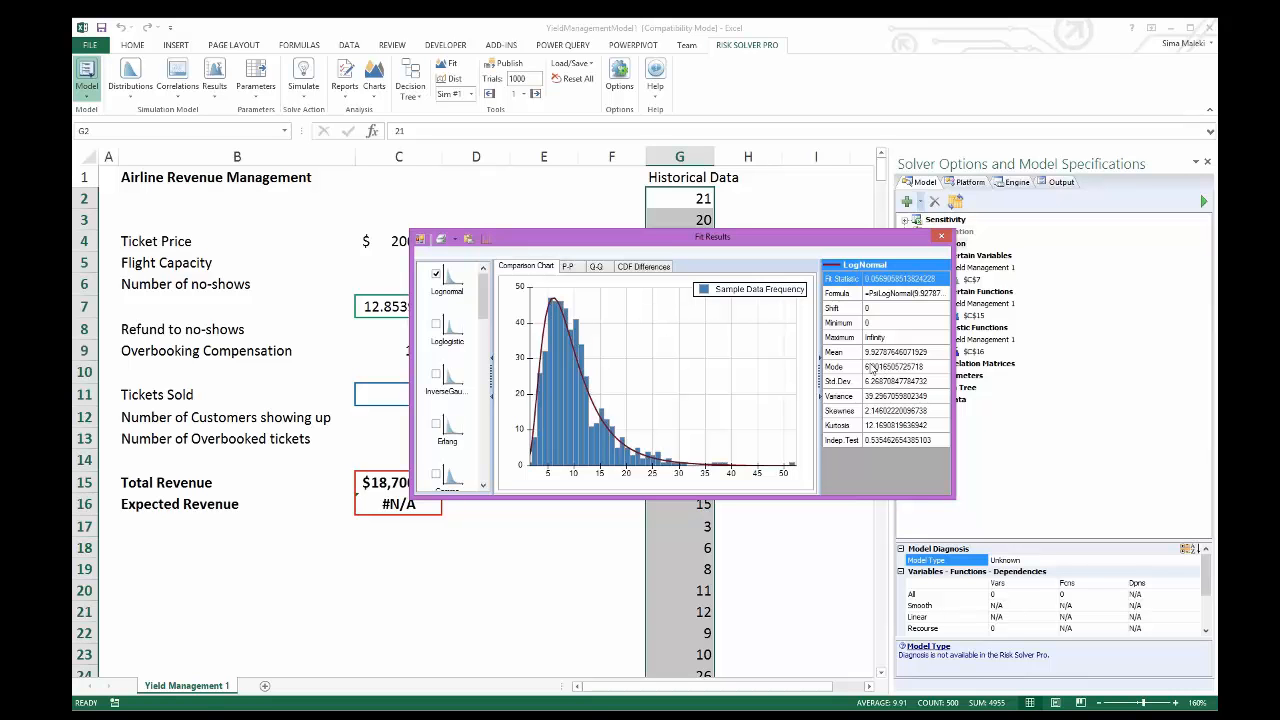
# Examine the mean and standard deviation of the fitted Lognormal distribution
pyautogui.click(873, 355)
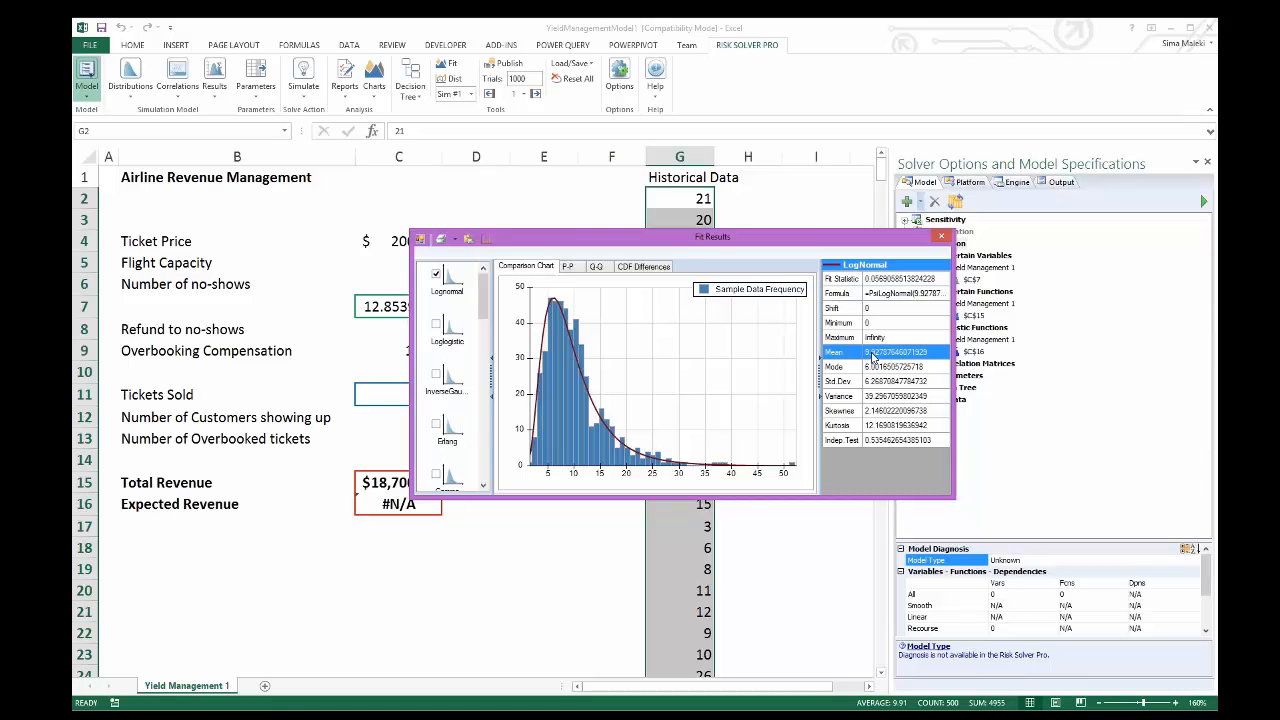
pyautogui.click(877, 382)
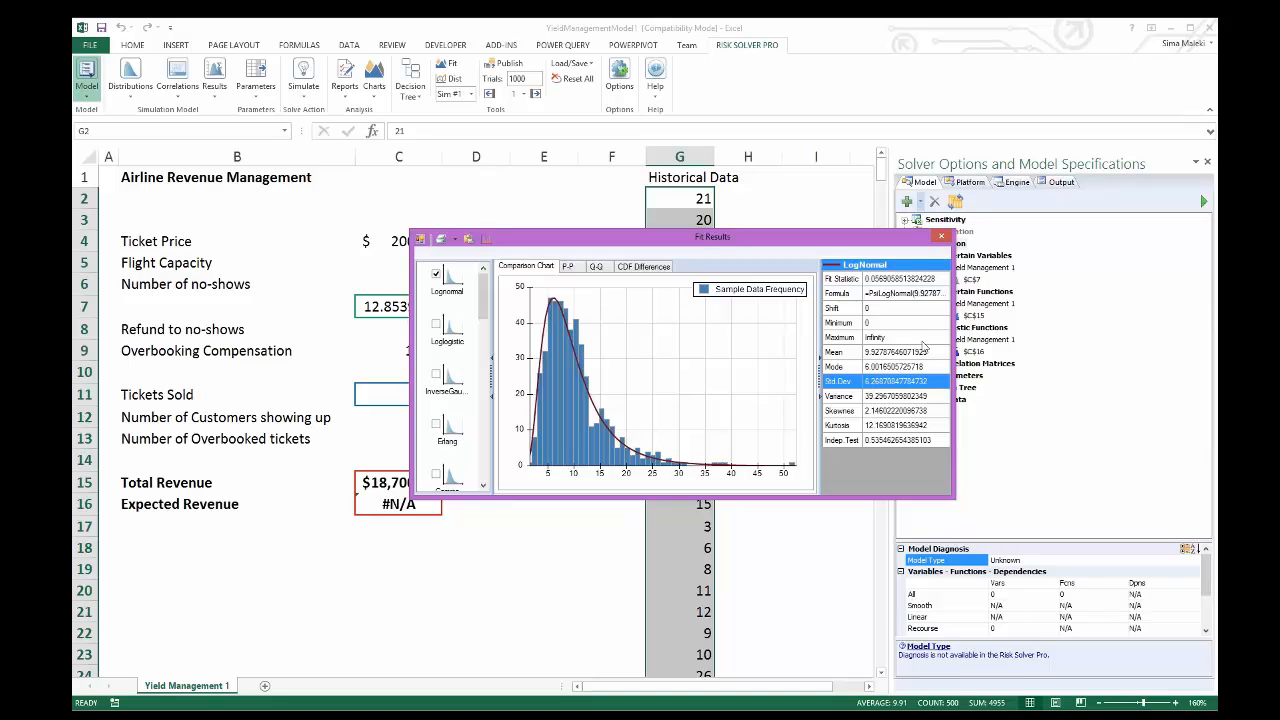
# Close the Fit Results without accepting the fitted Lognormal distribution
pyautogui.click(940, 238)
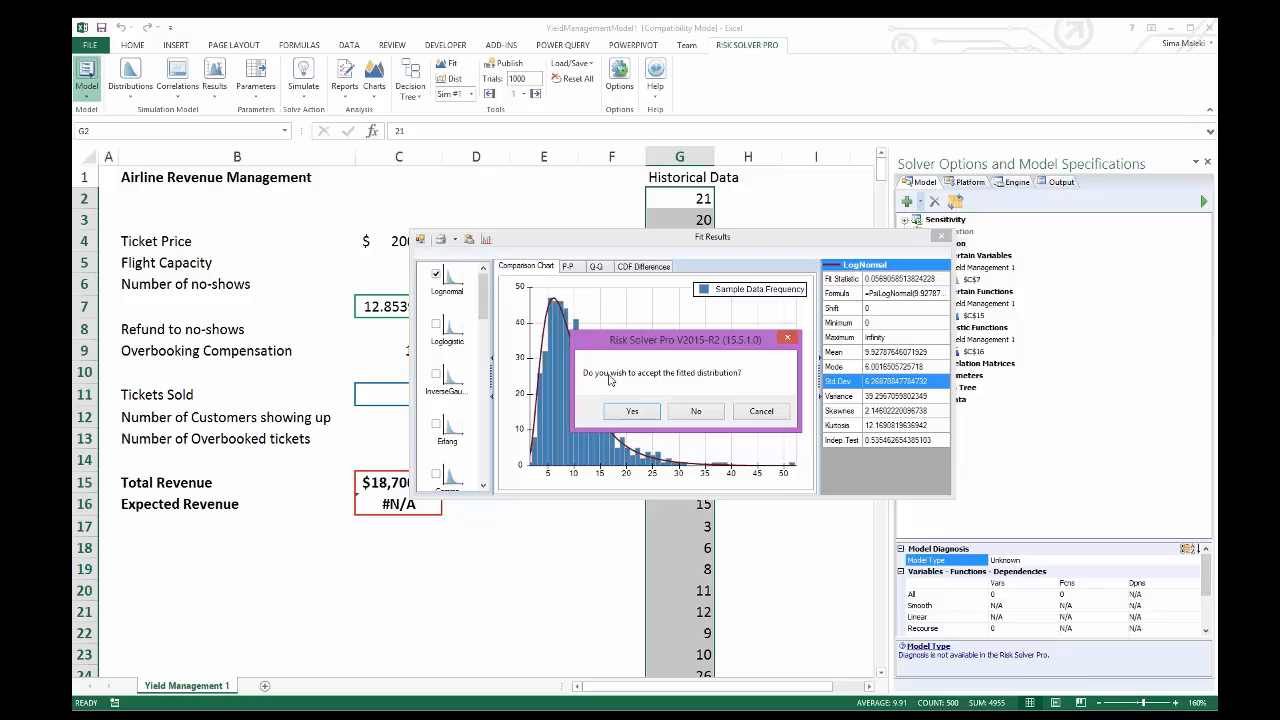
pyautogui.click(690, 413)
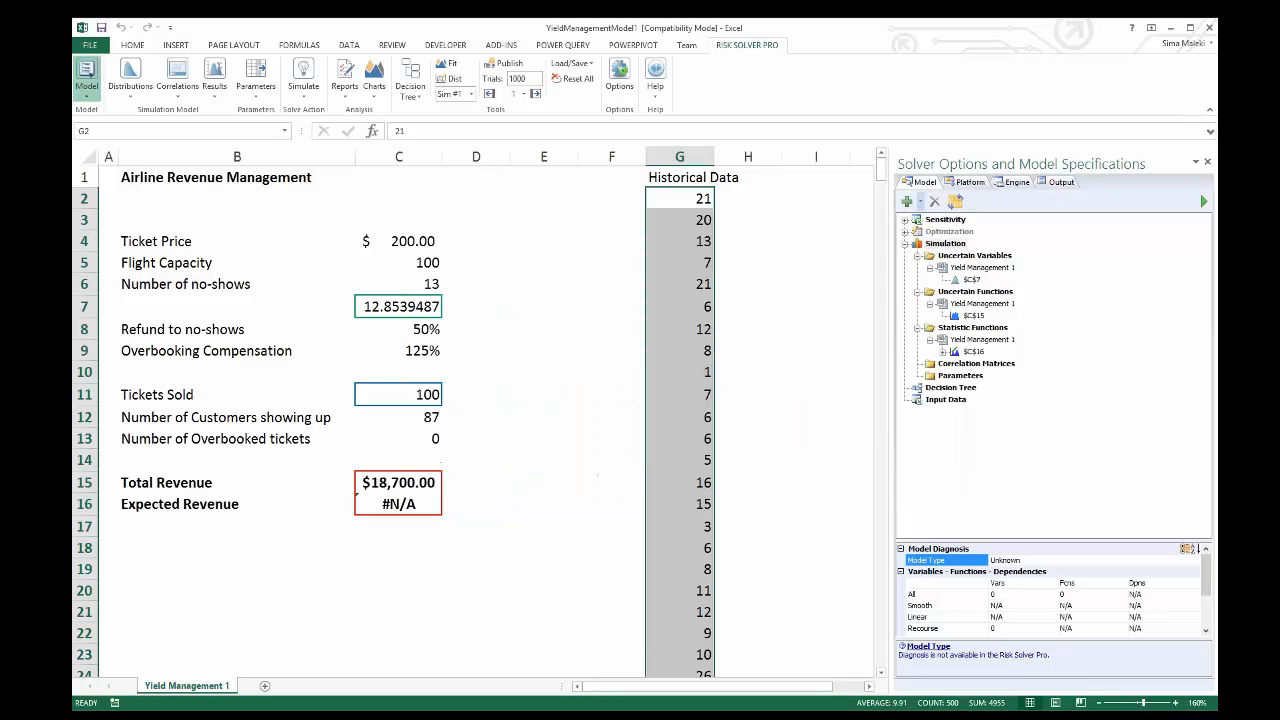
pyautogui.click(523, 391)
# Examine the lognormal formula in C7 and its mean parameter in the uncertain variable dialog, saving it without changes
pyautogui.click(420, 306)
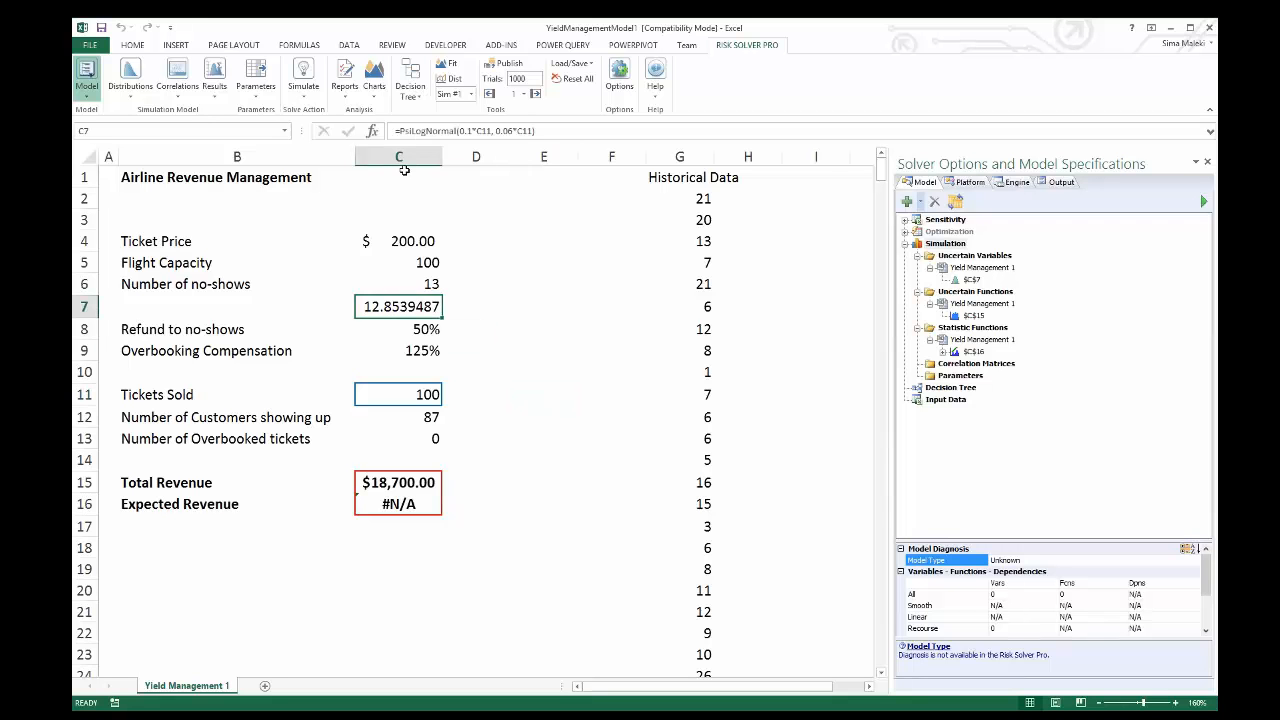
pyautogui.click(440, 130)
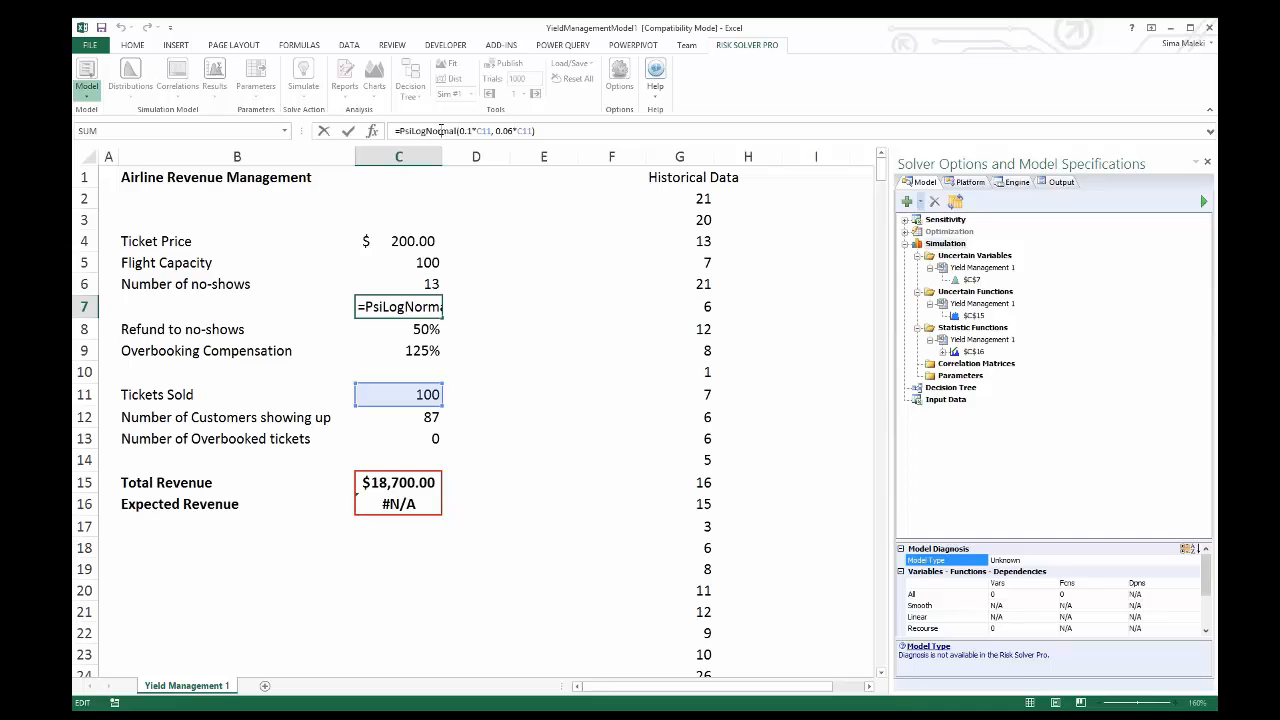
pyautogui.press('Escape')
pyautogui.doubleClick(406, 309)
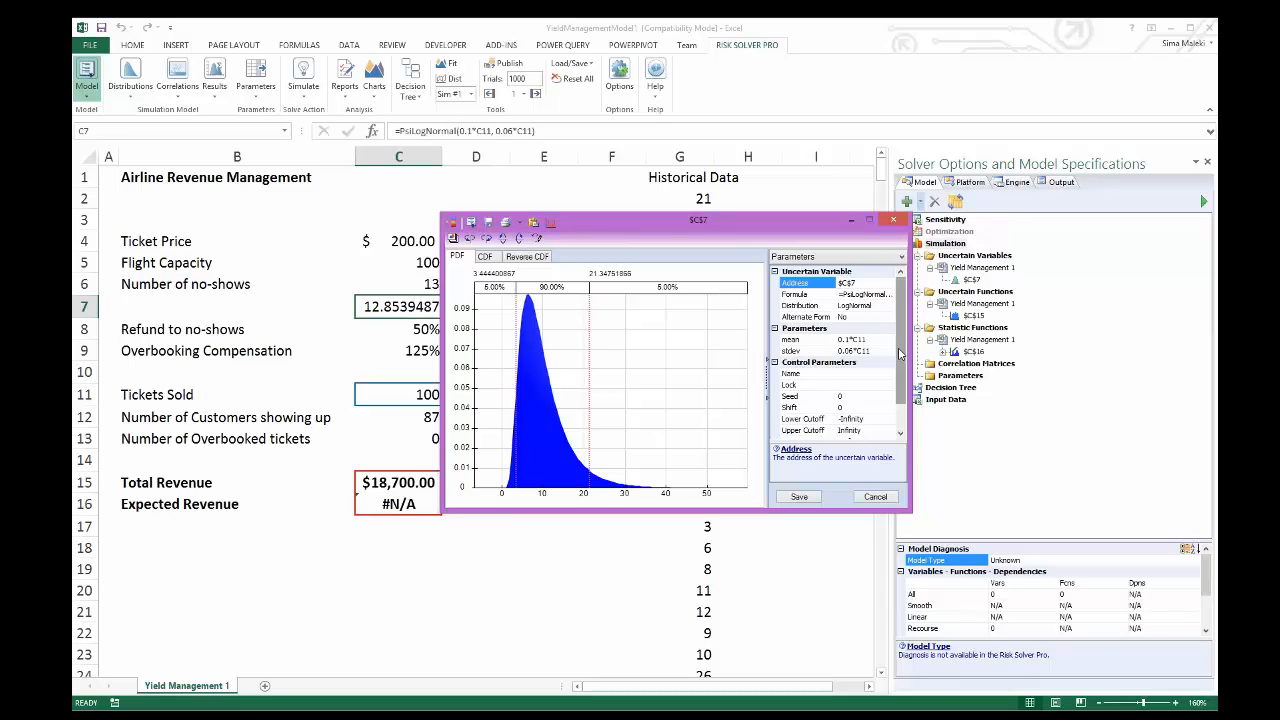
pyautogui.click(866, 340)
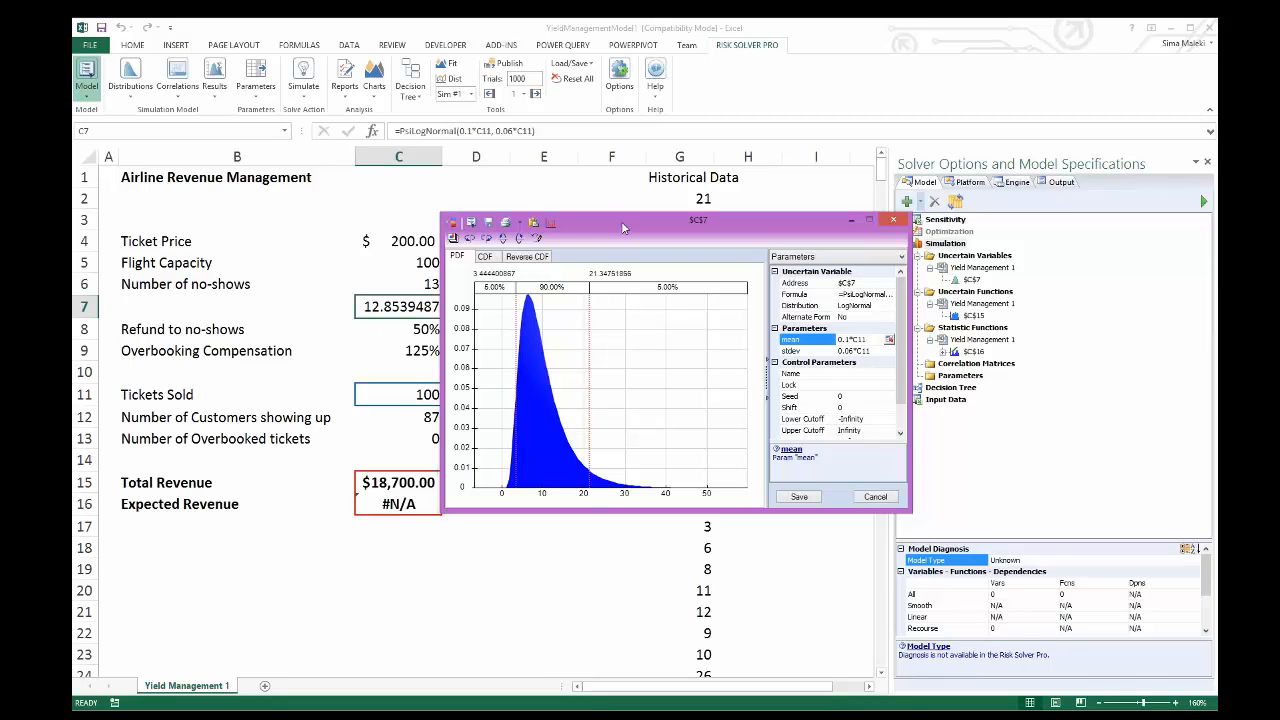
pyautogui.moveTo(621, 221); pyautogui.dragTo(671, 253)
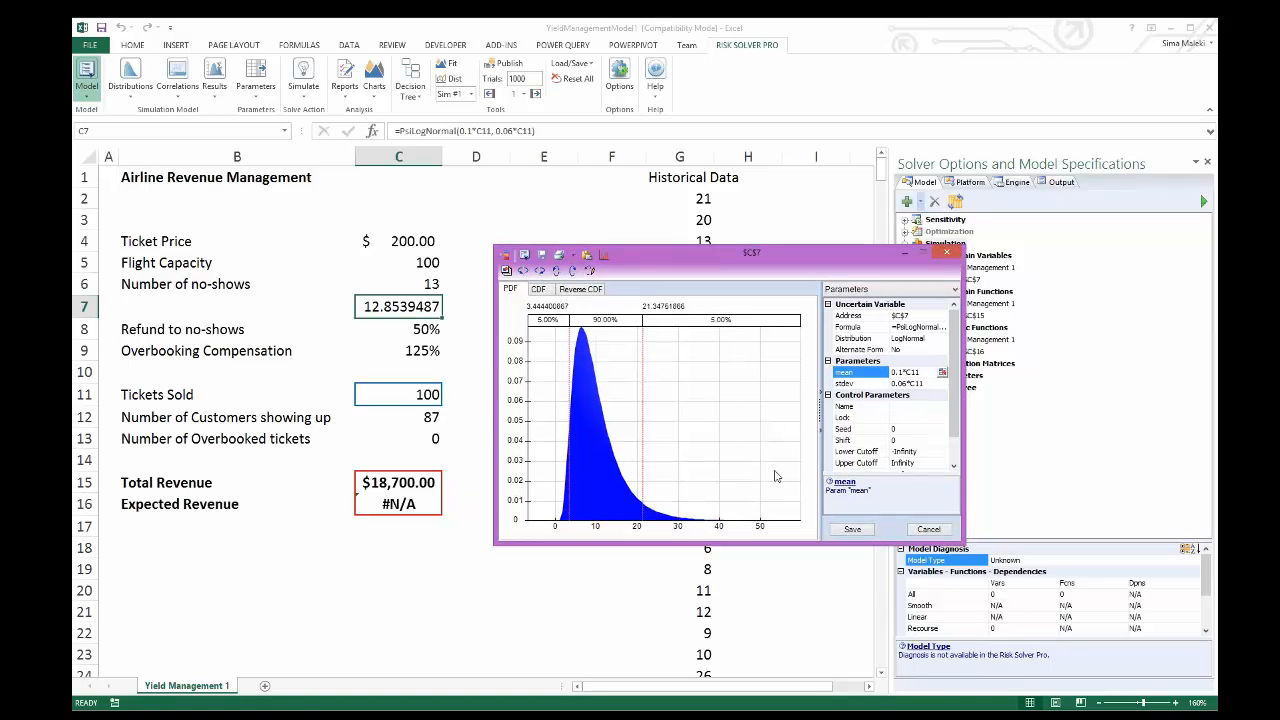
pyautogui.click(852, 530)
pyautogui.click(645, 477)
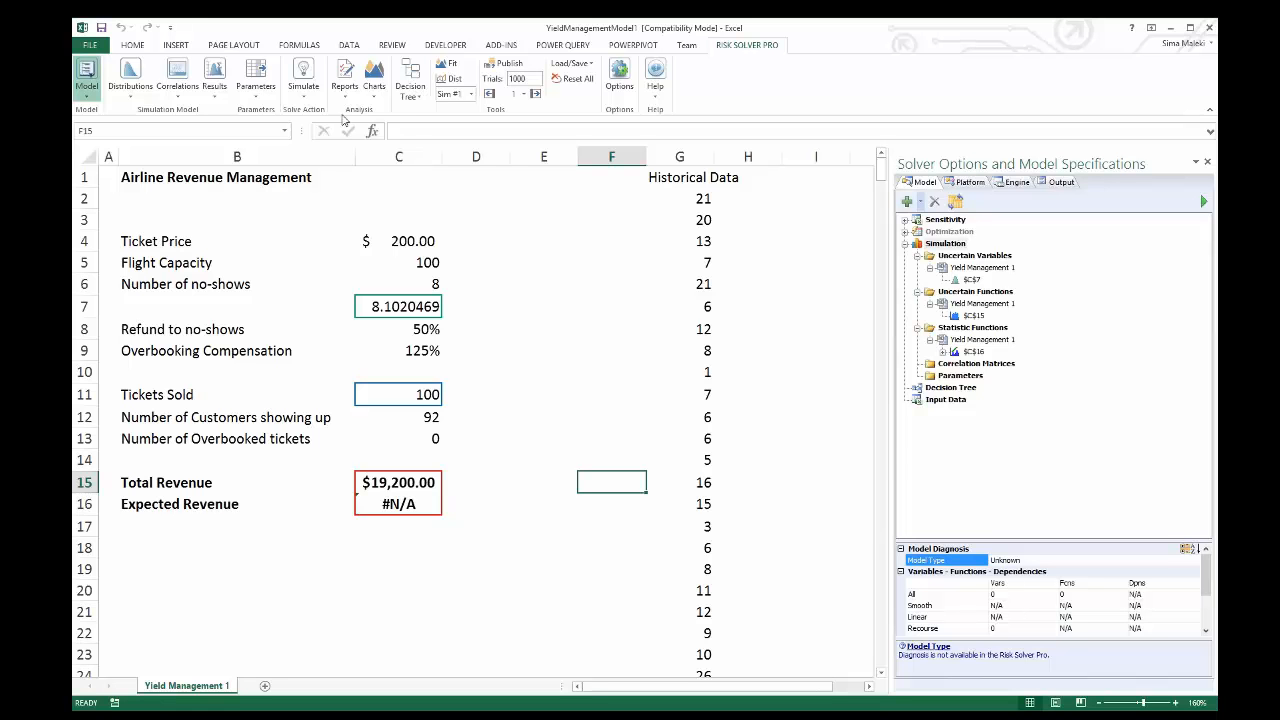
# Run the simulation once and enlarge the resulting frequency chart for Total Revenue in C15
pyautogui.click(303, 92)
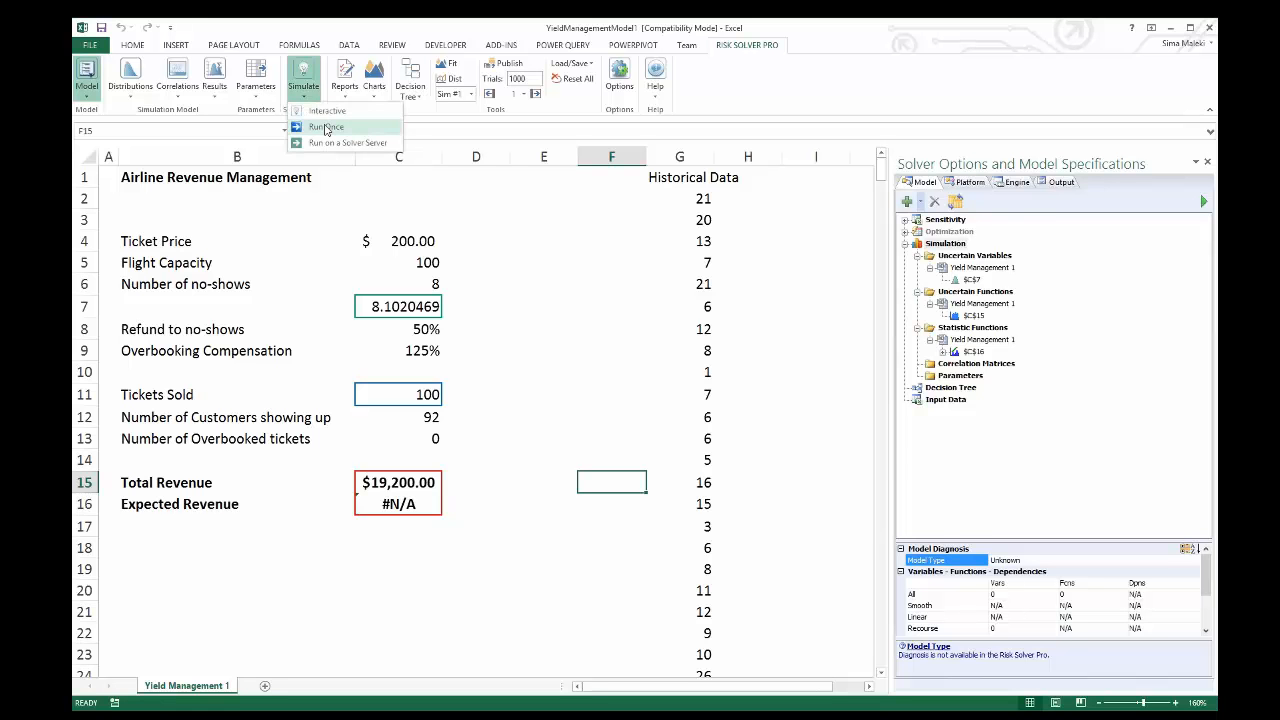
pyautogui.click(326, 128)
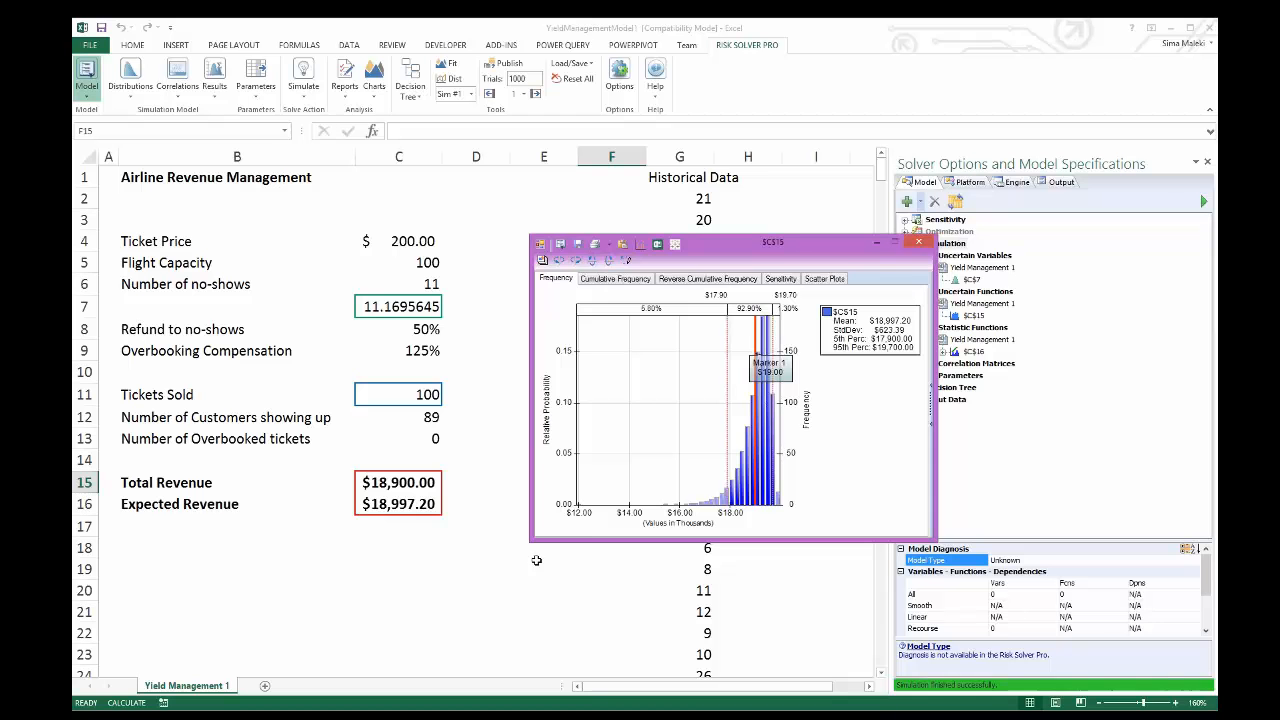
pyautogui.moveTo(527, 541); pyautogui.dragTo(456, 580)
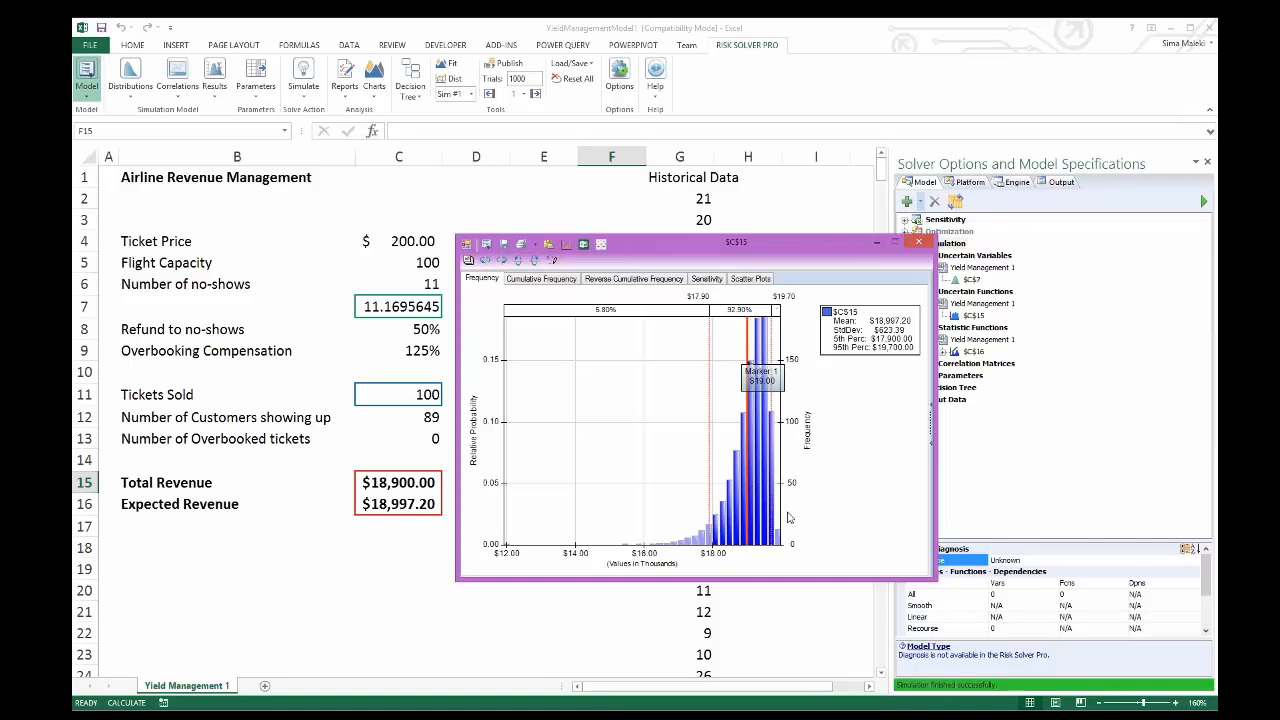
# Examine the type, value and color settings of Marker 1 on the Total Revenue chart
pyautogui.click(930, 411)
pyautogui.click(1025, 278)
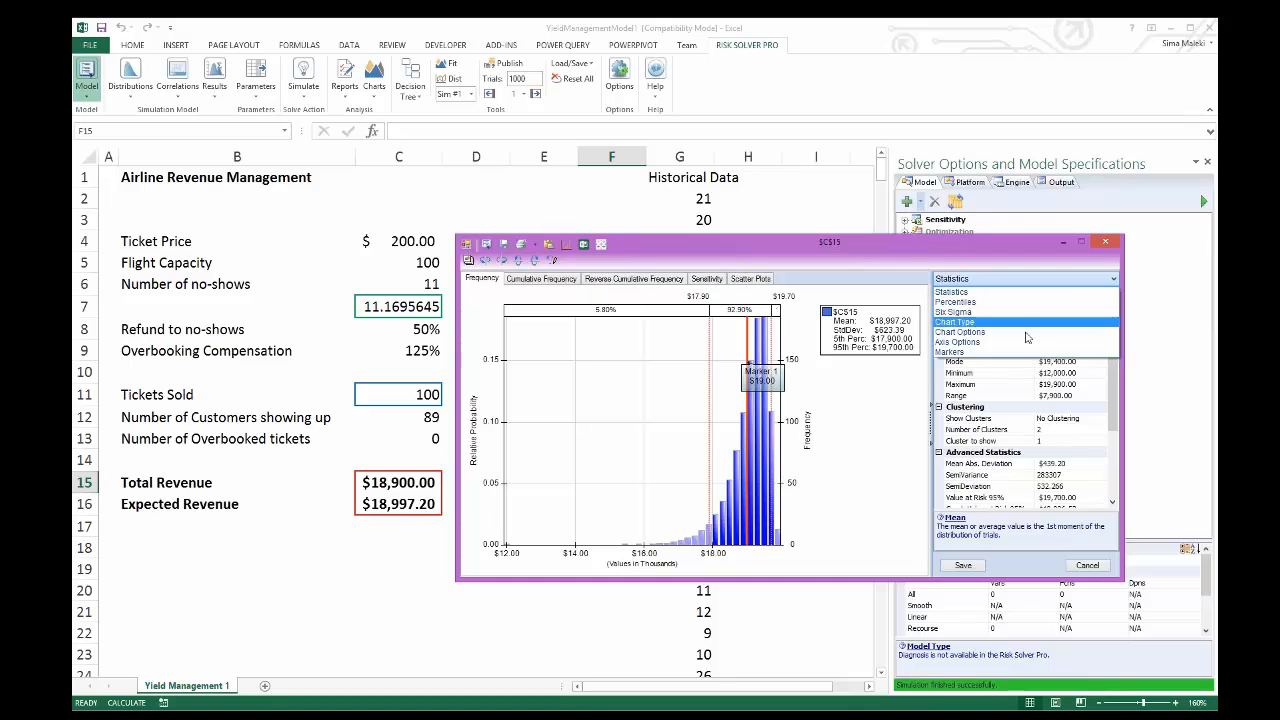
pyautogui.click(960, 352)
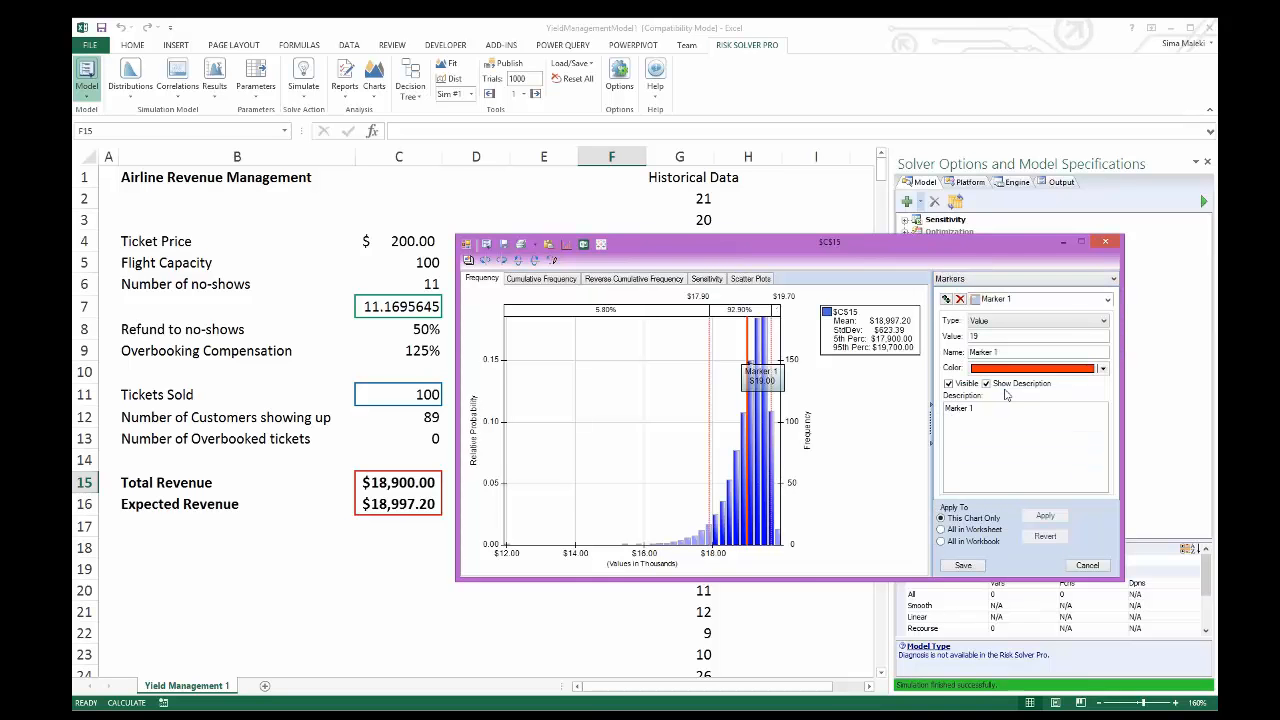
pyautogui.click(1103, 368)
pyautogui.click(1104, 368)
pyautogui.click(983, 338)
pyautogui.click(980, 563)
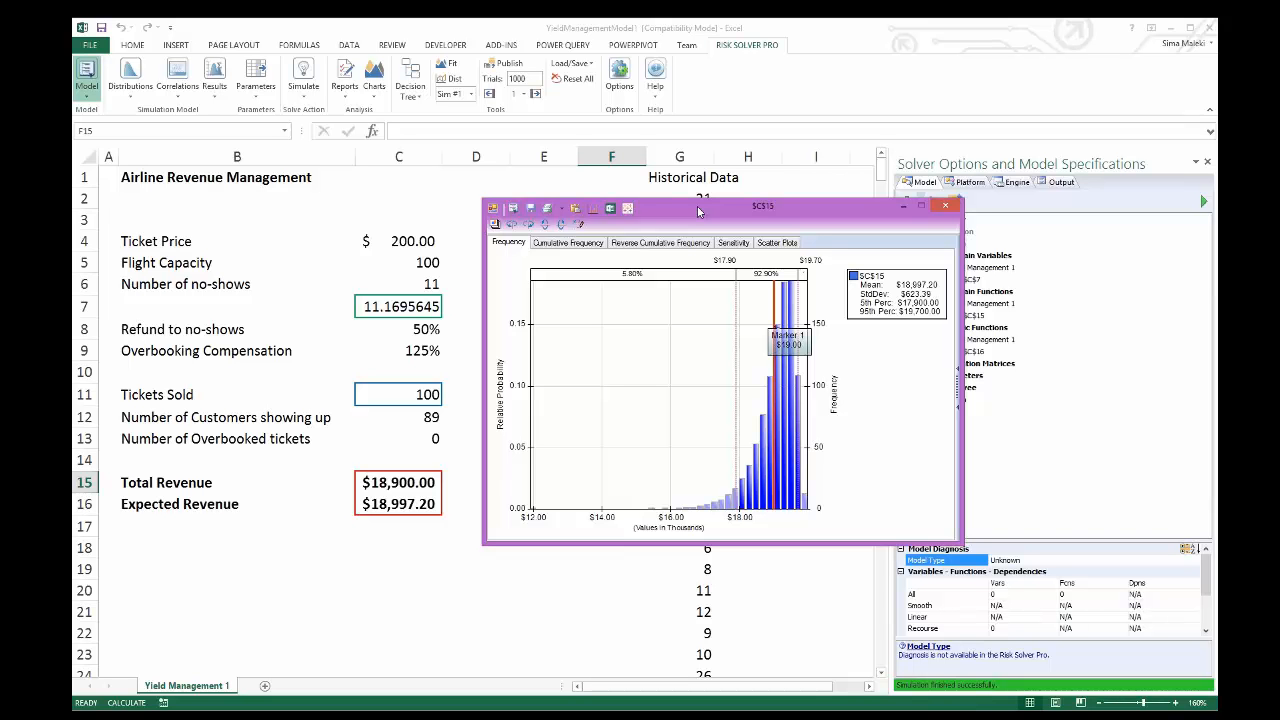
# Turn on interactive simulation and set Tickets Sold in C11 to 110
pyautogui.click(304, 72)
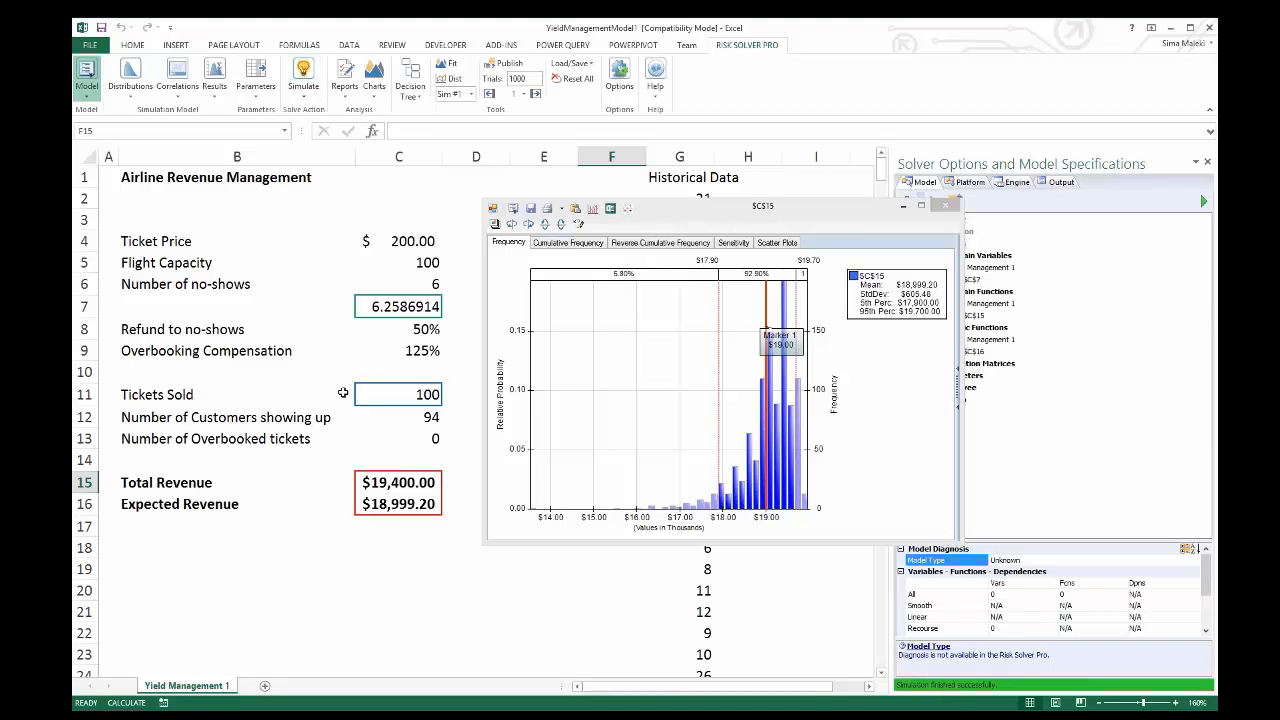
pyautogui.click(384, 397)
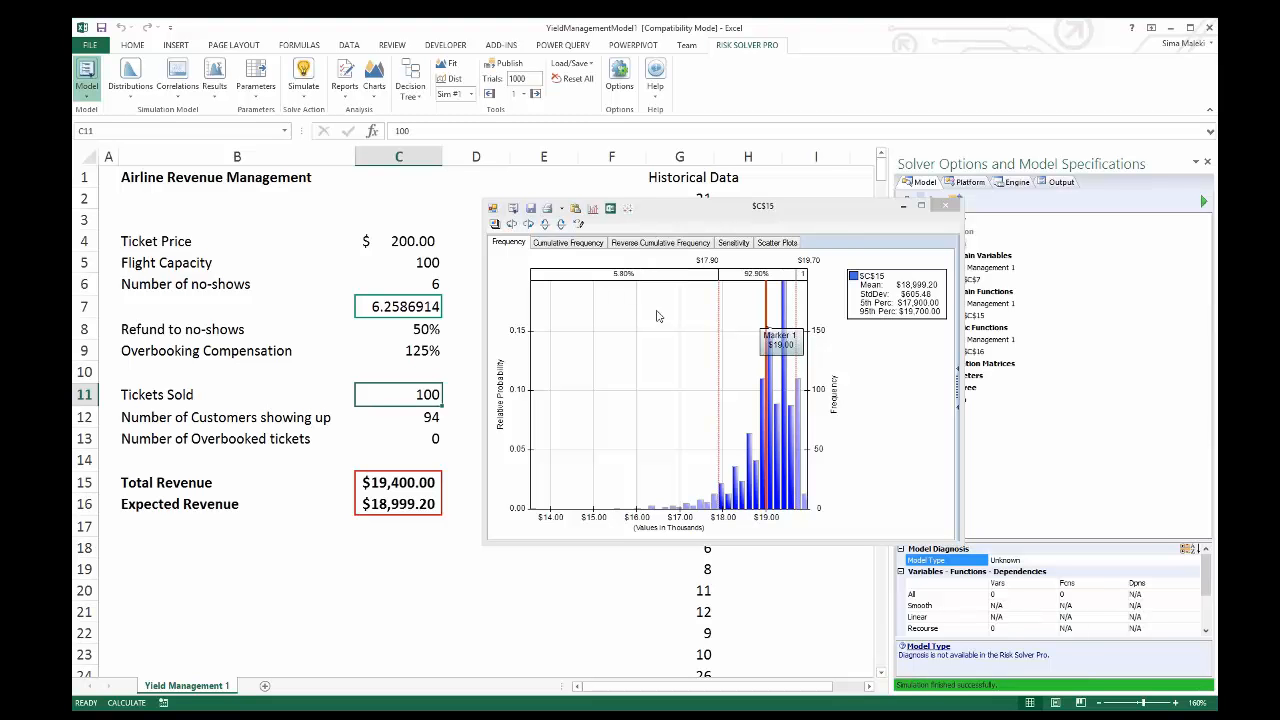
pyautogui.write('110')
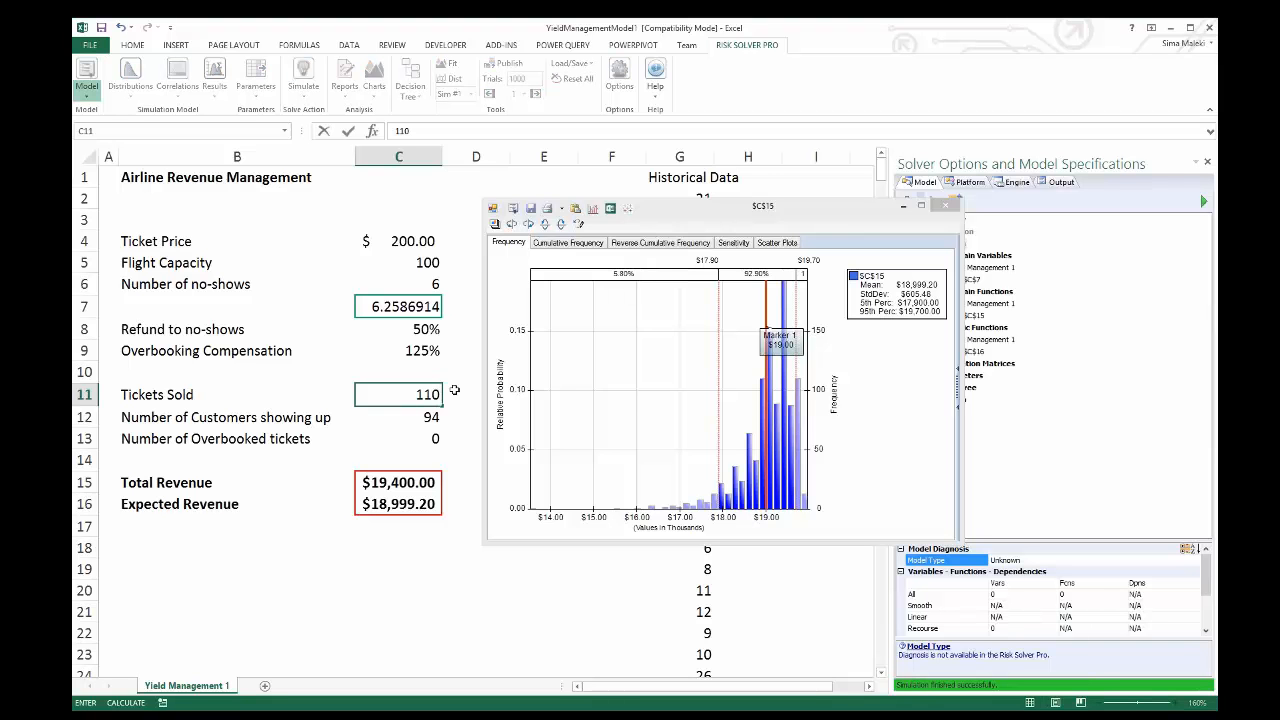
pyautogui.press('Return')
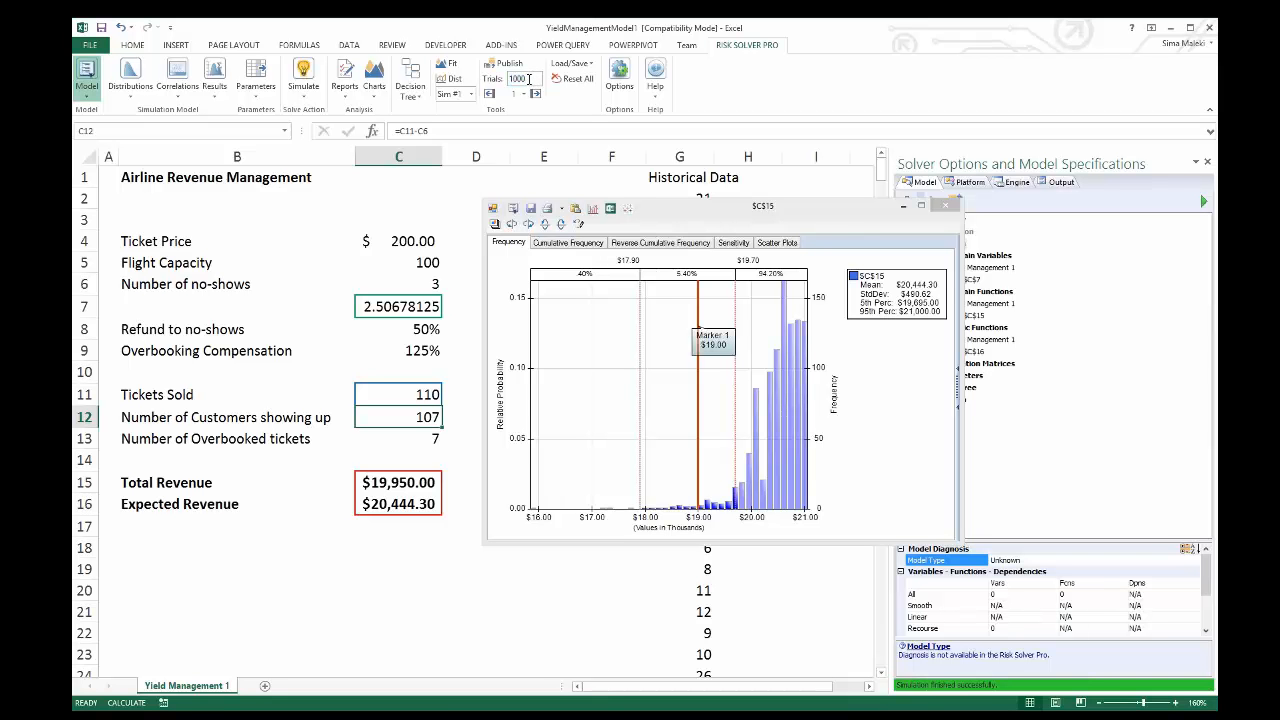
# Set the number of trials per simulation to 10000
pyautogui.click(529, 79)
pyautogui.write('0')
pyautogui.doubleClick(517, 78)
pyautogui.write('10000')
# Try Tickets Sold values of 120, 130 and 140 in C11 one after another with interactive simulation running
pyautogui.click(438, 397)
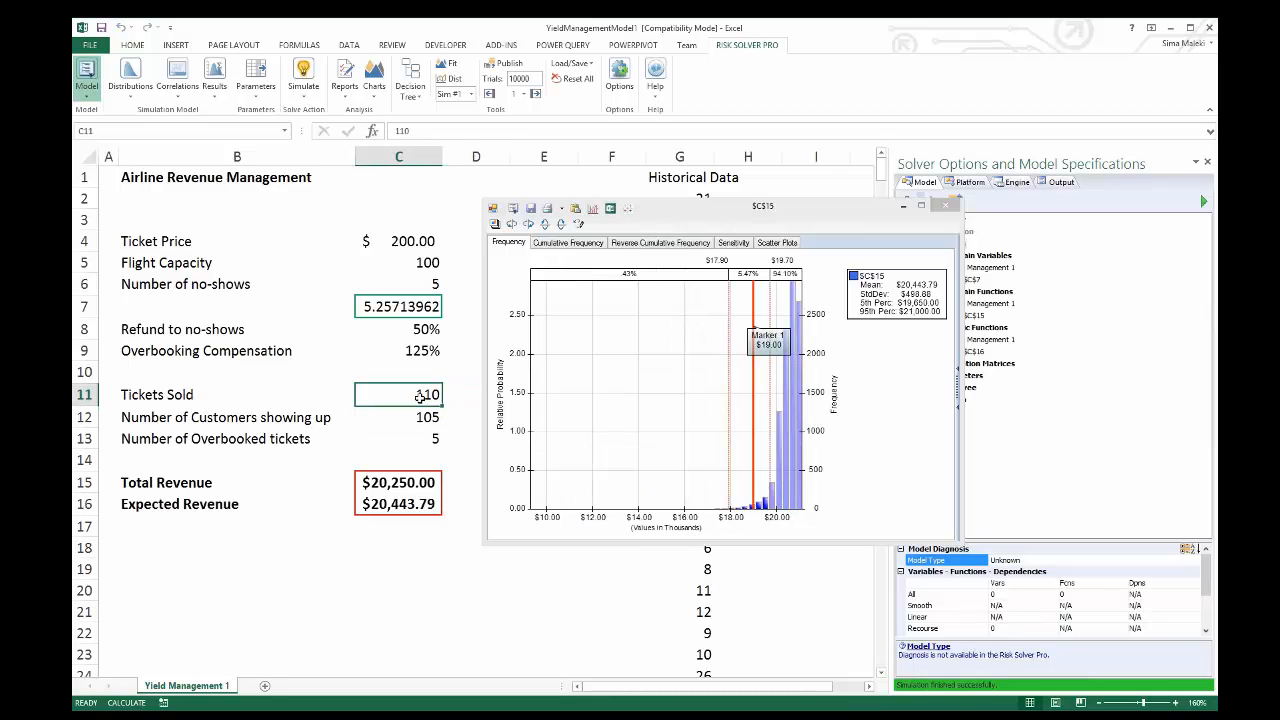
pyautogui.write('120')
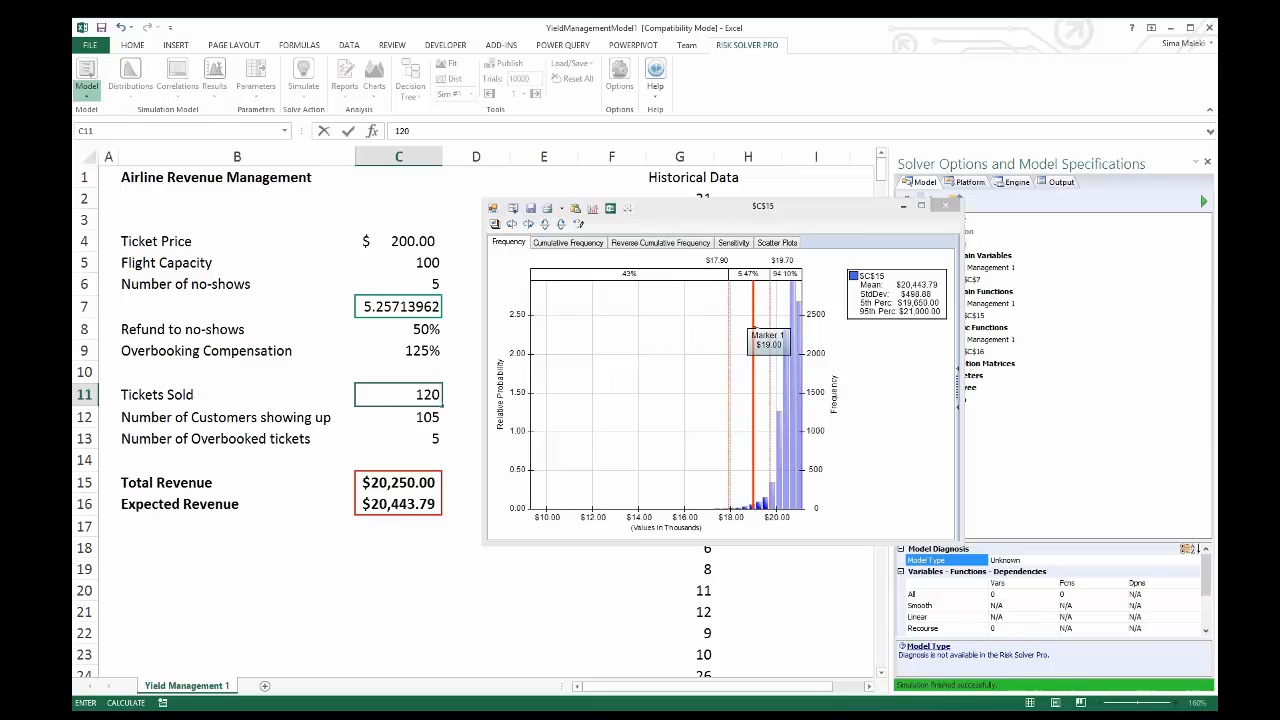
pyautogui.press('Return')
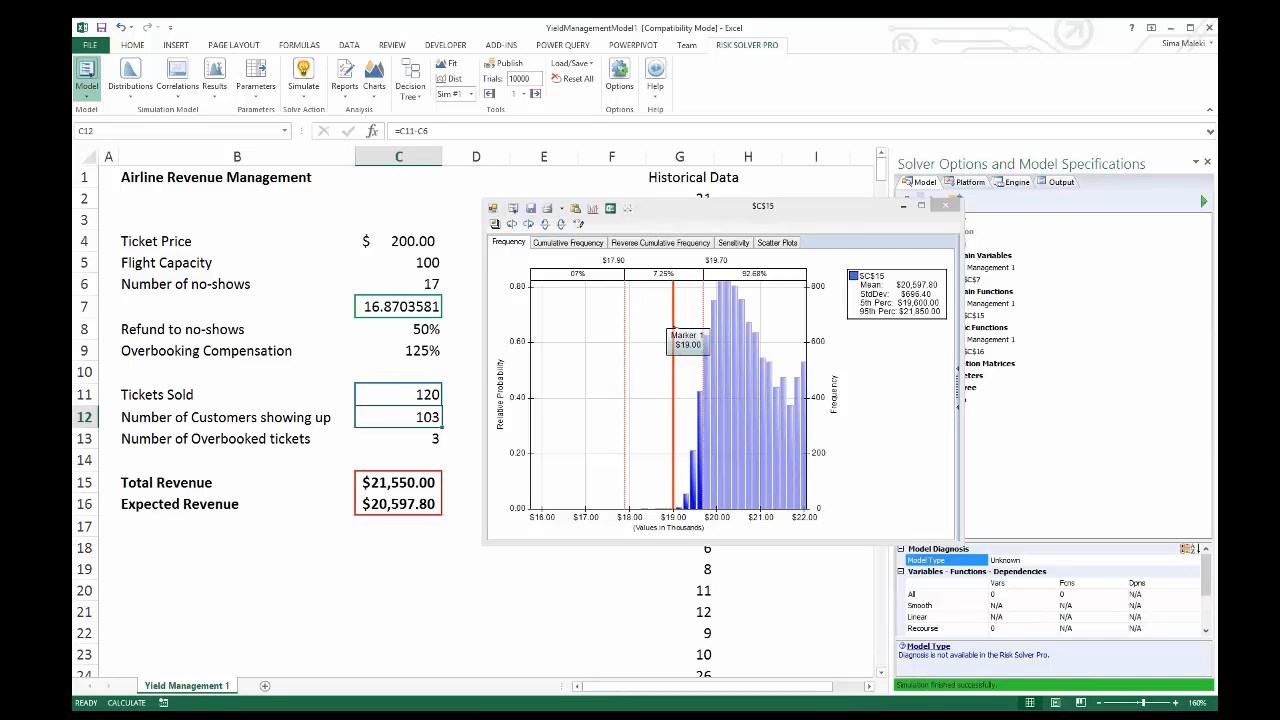
pyautogui.click(398, 395)
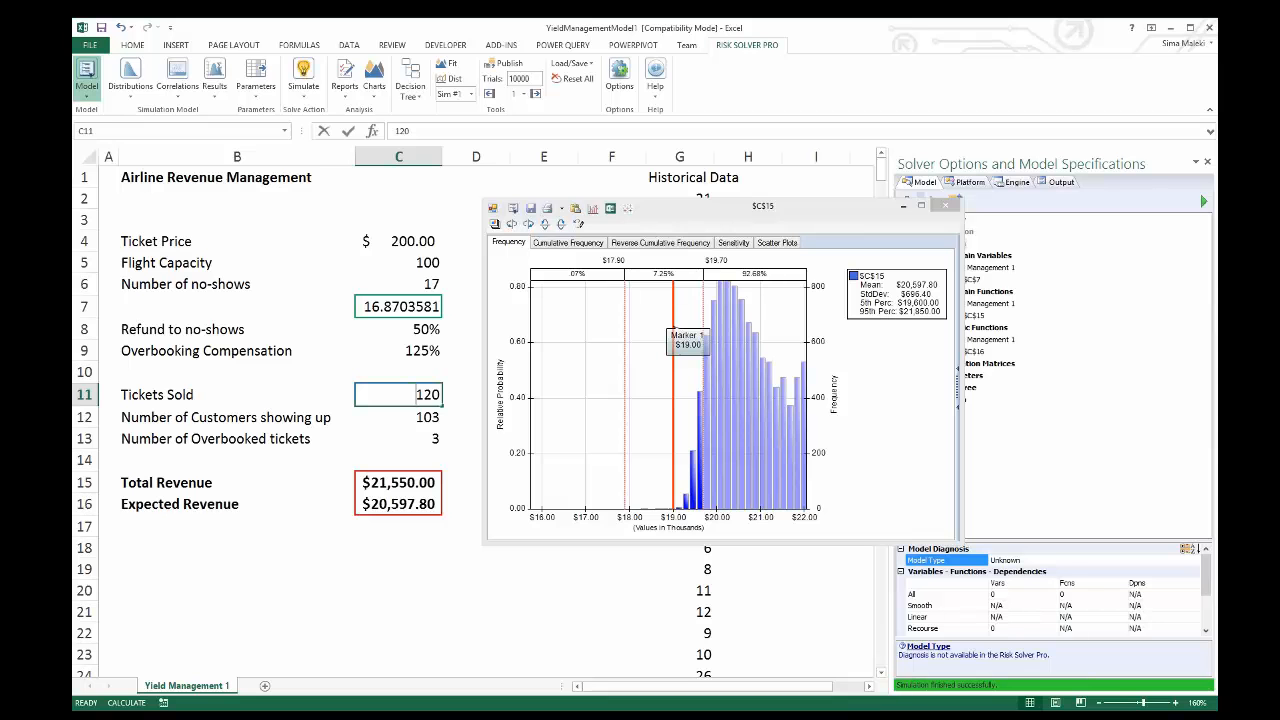
pyautogui.write('130')
pyautogui.press('Return')
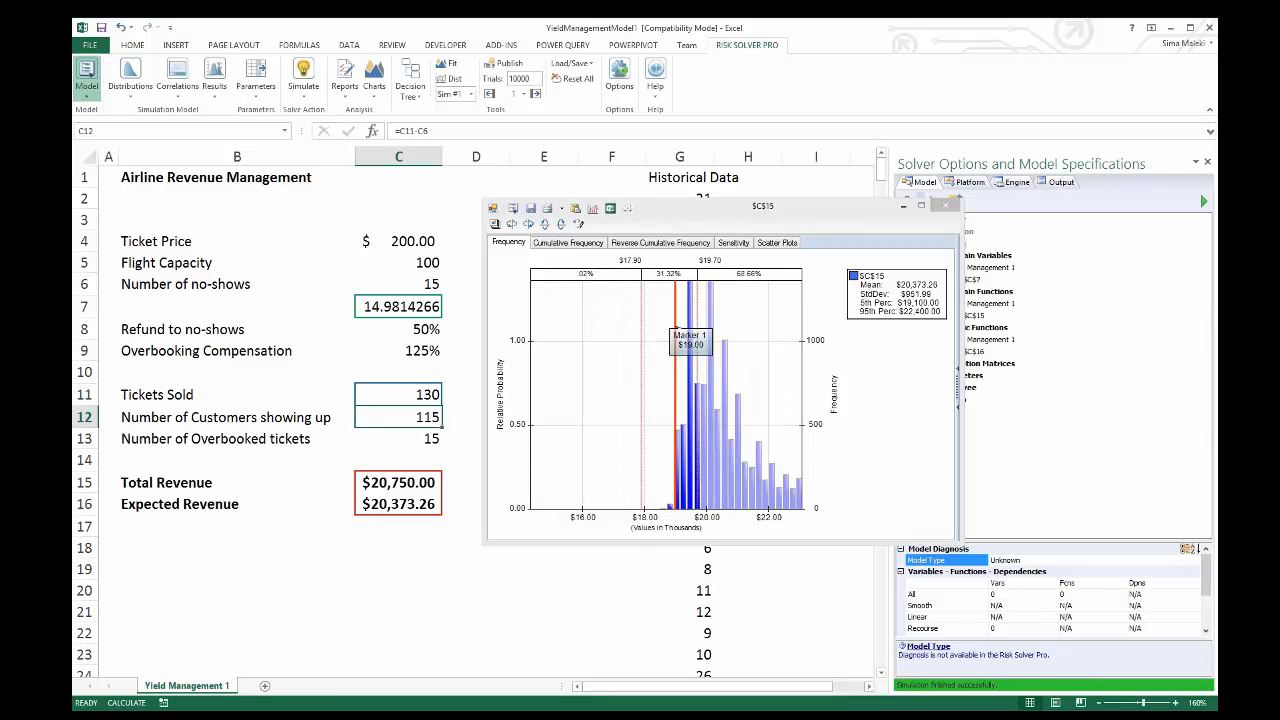
pyautogui.click(398, 395)
pyautogui.write('140')
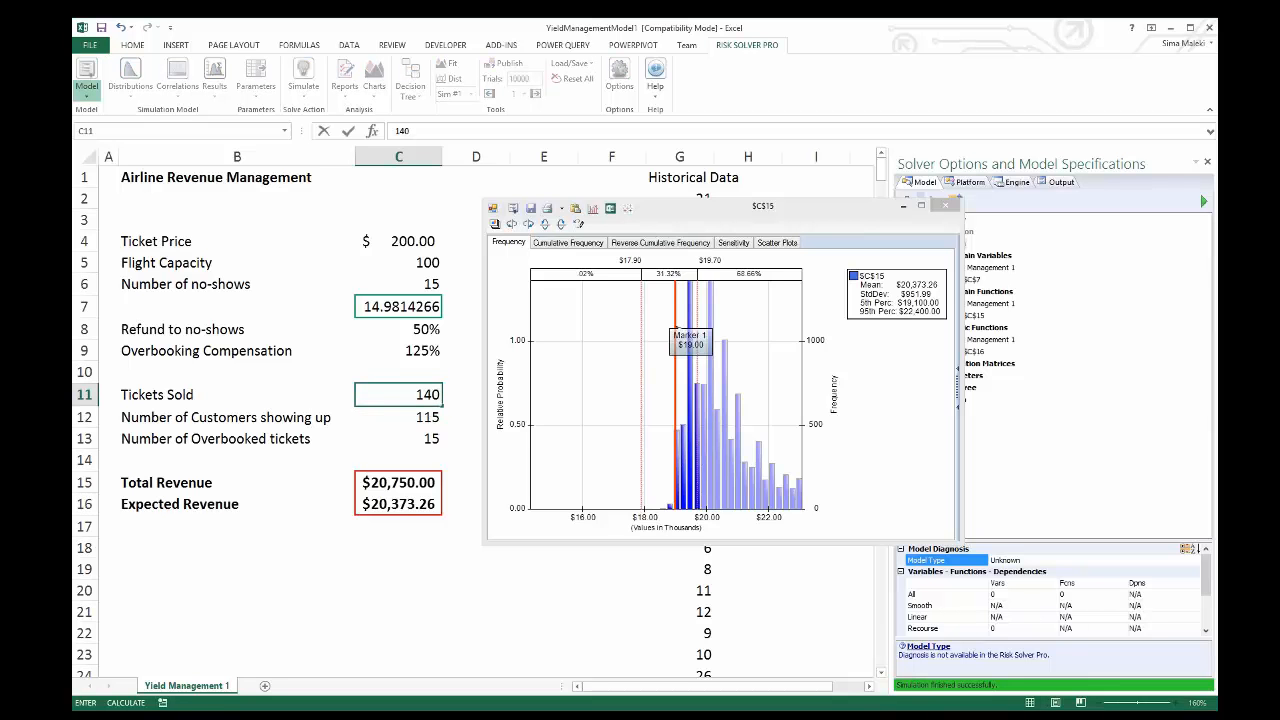
pyautogui.press('Return')
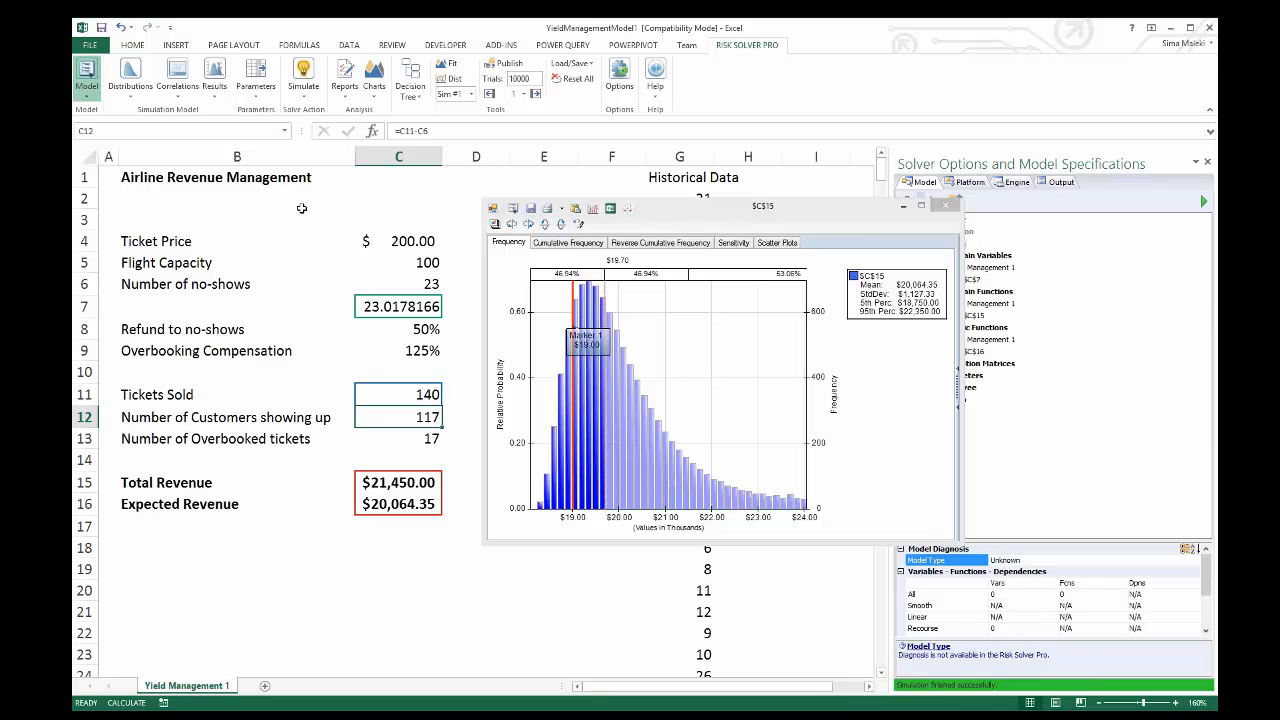
# Turn off interactive simulation and close the Total Revenue chart without saving its changes
pyautogui.click(308, 76)
pyautogui.click(403, 394)
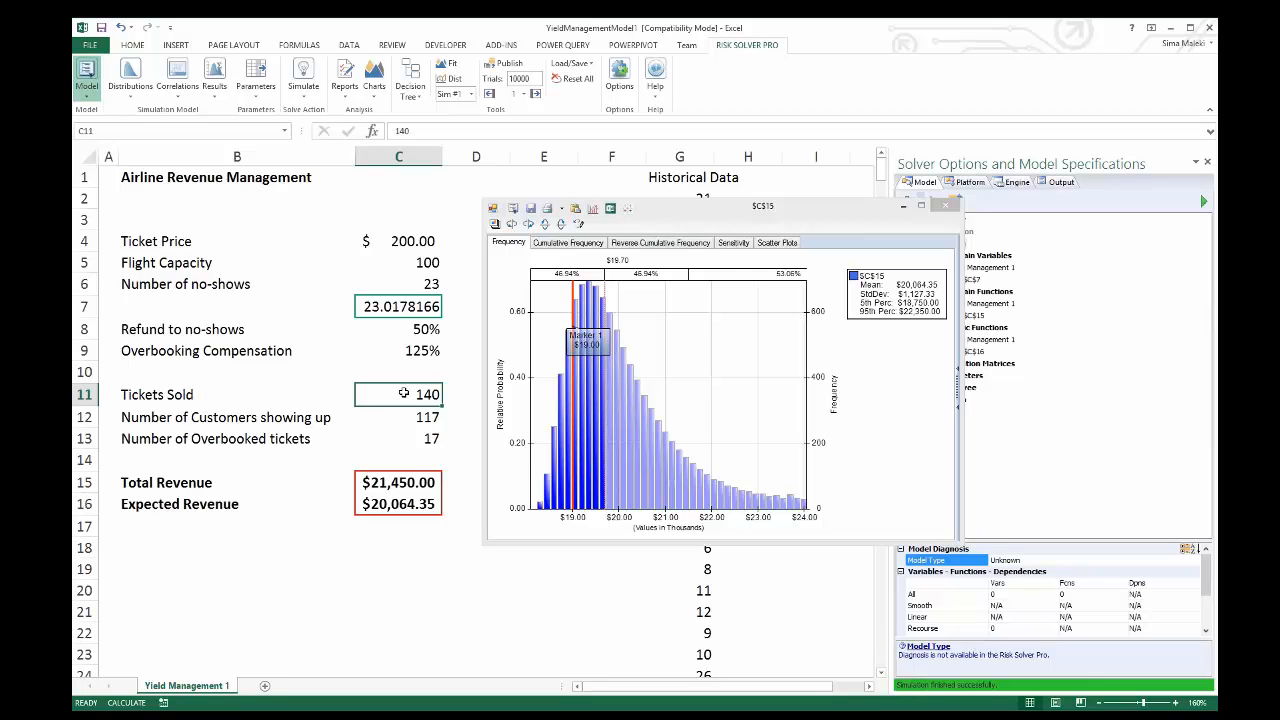
pyautogui.click(946, 205)
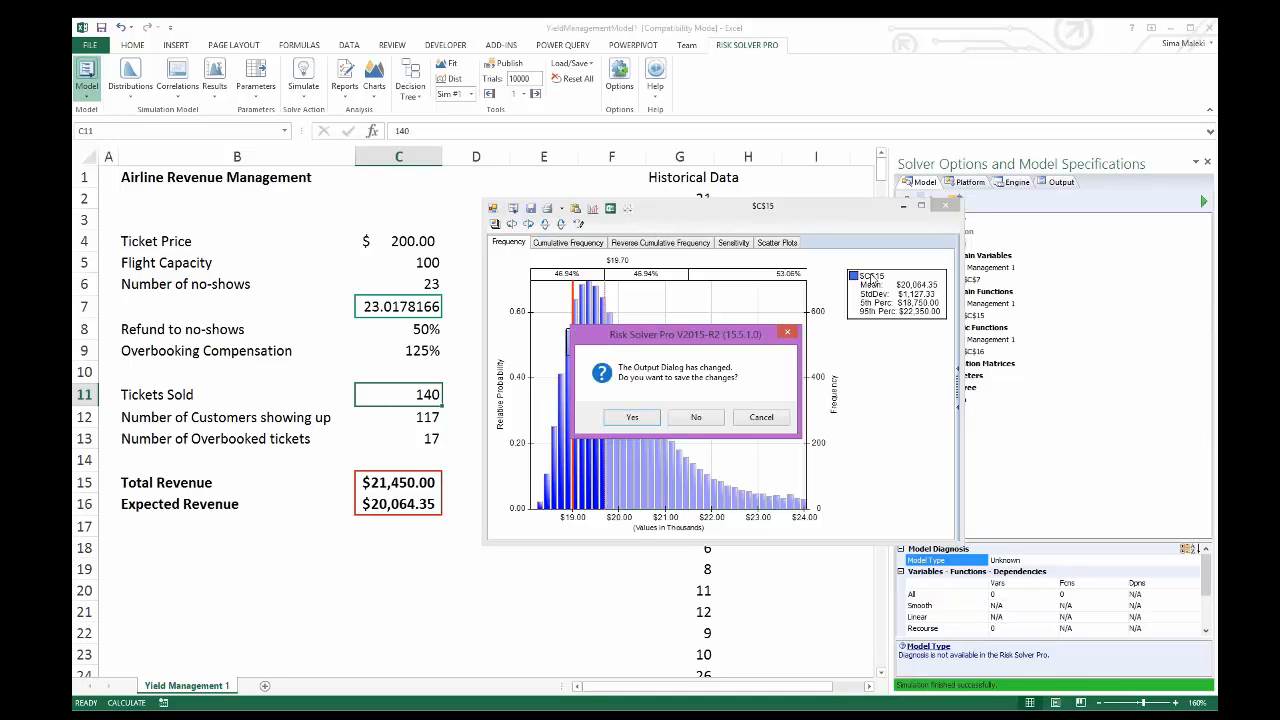
pyautogui.click(685, 420)
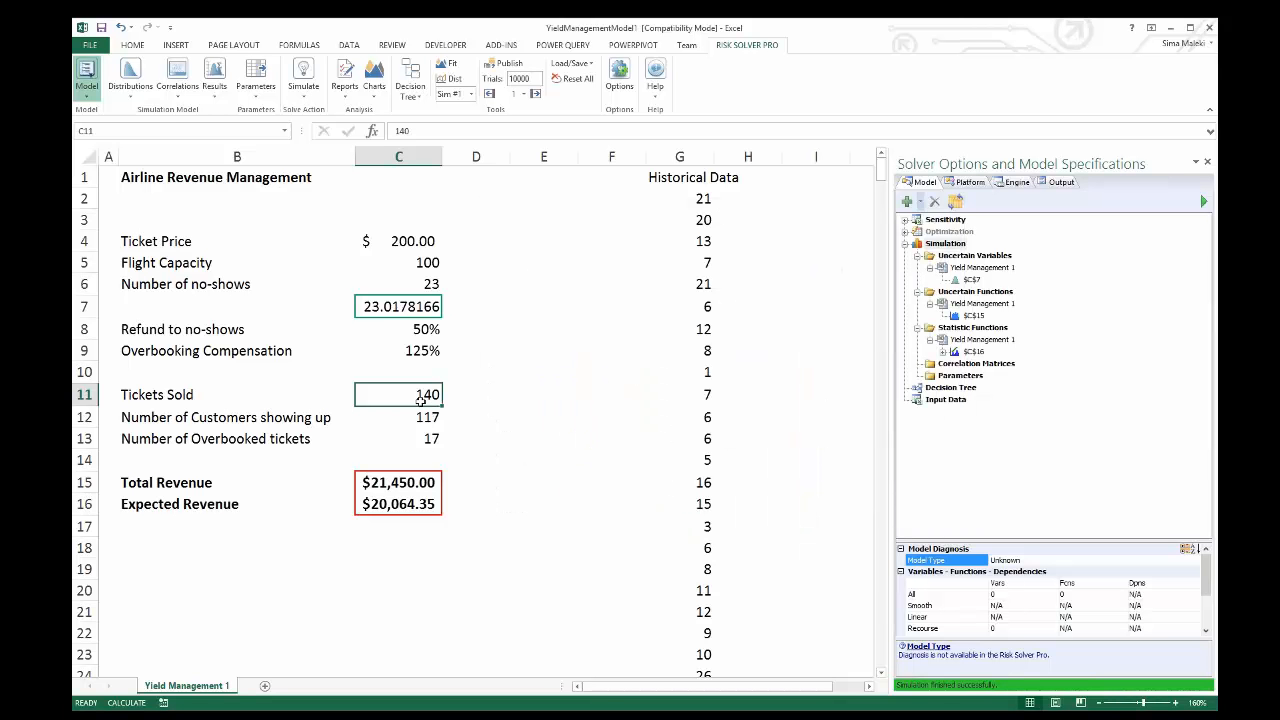
# Make Tickets Sold in C11 a simulation parameter with a lower value of 100 and an upper value of 150
pyautogui.click(249, 103)
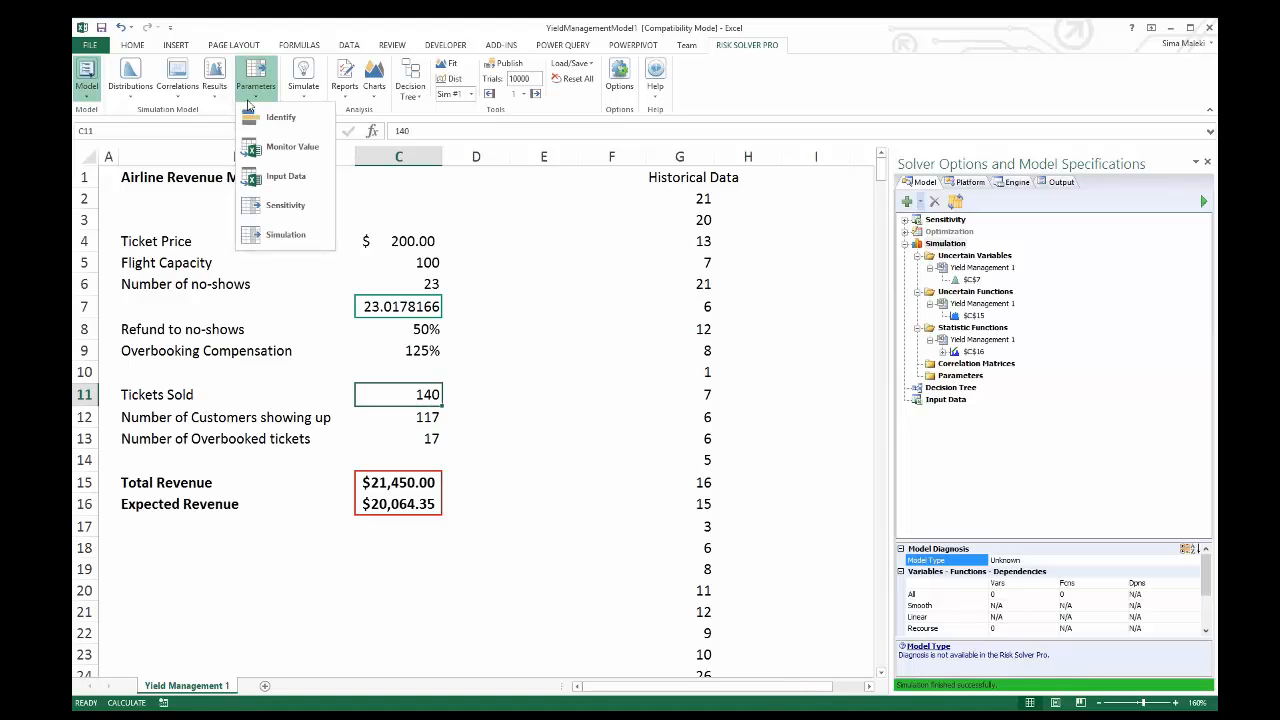
pyautogui.click(285, 234)
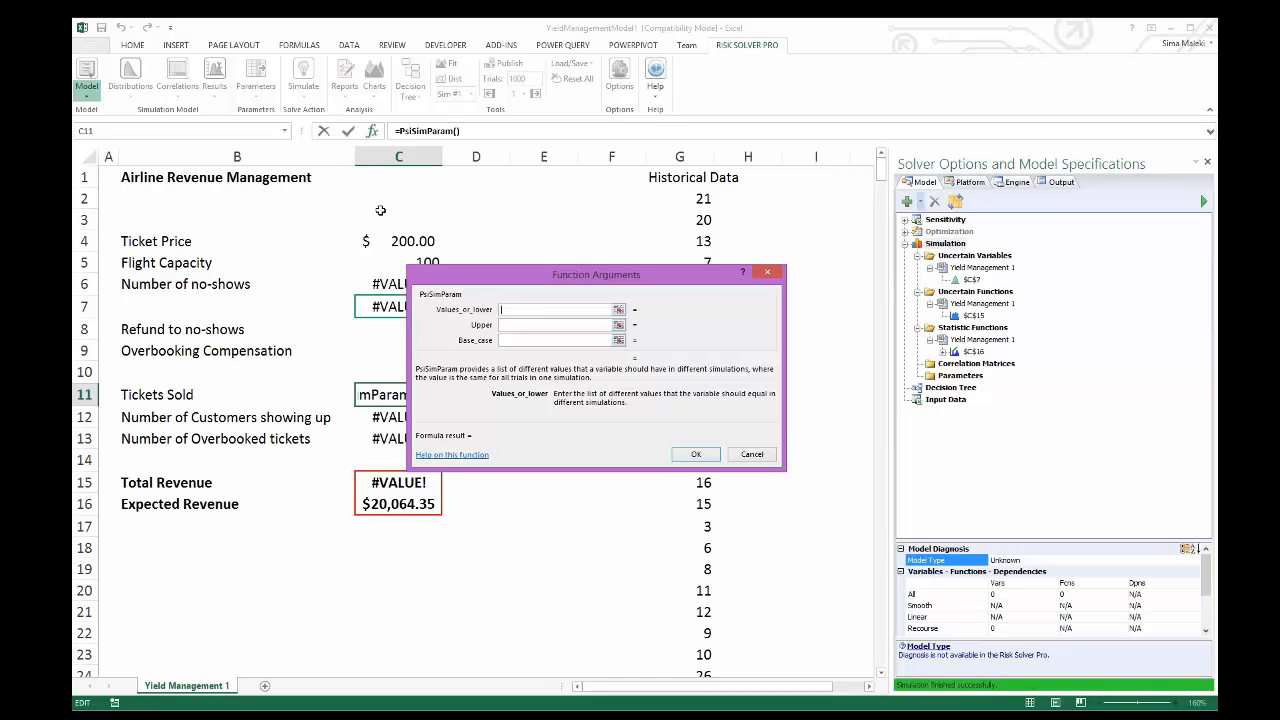
pyautogui.write('100')
pyautogui.press('Tab')
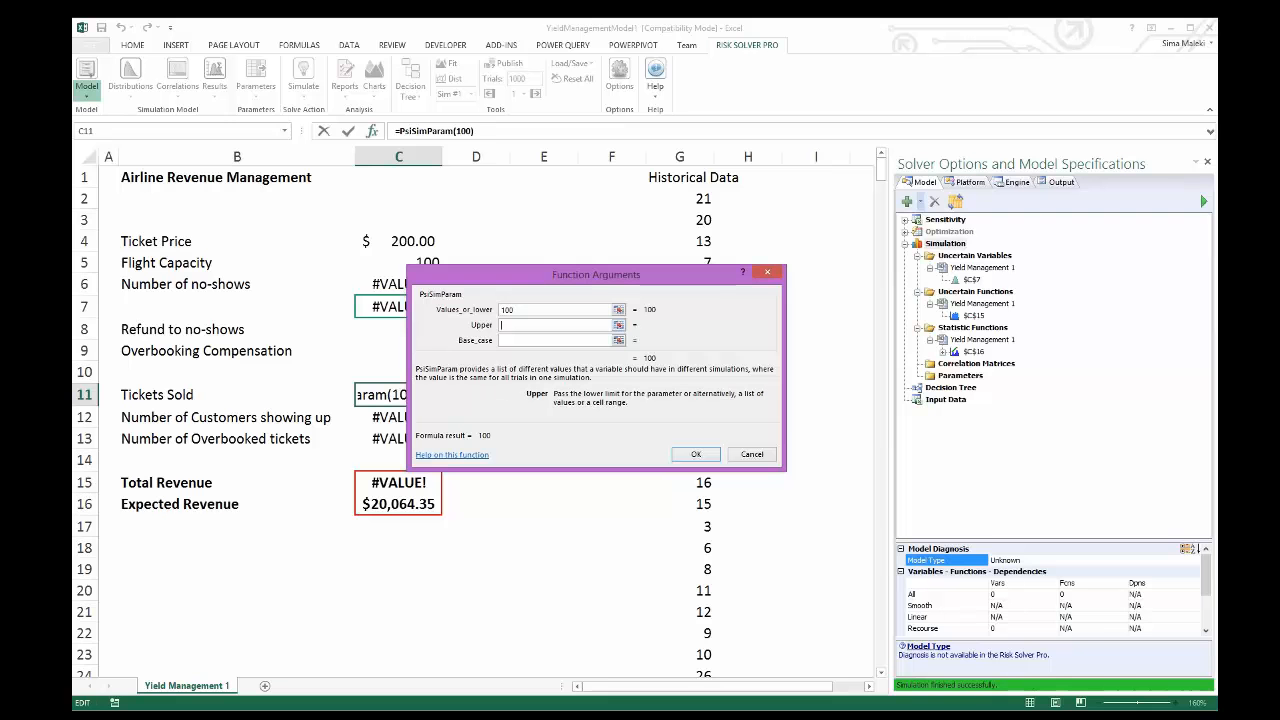
pyautogui.write('150')
pyautogui.click(696, 455)
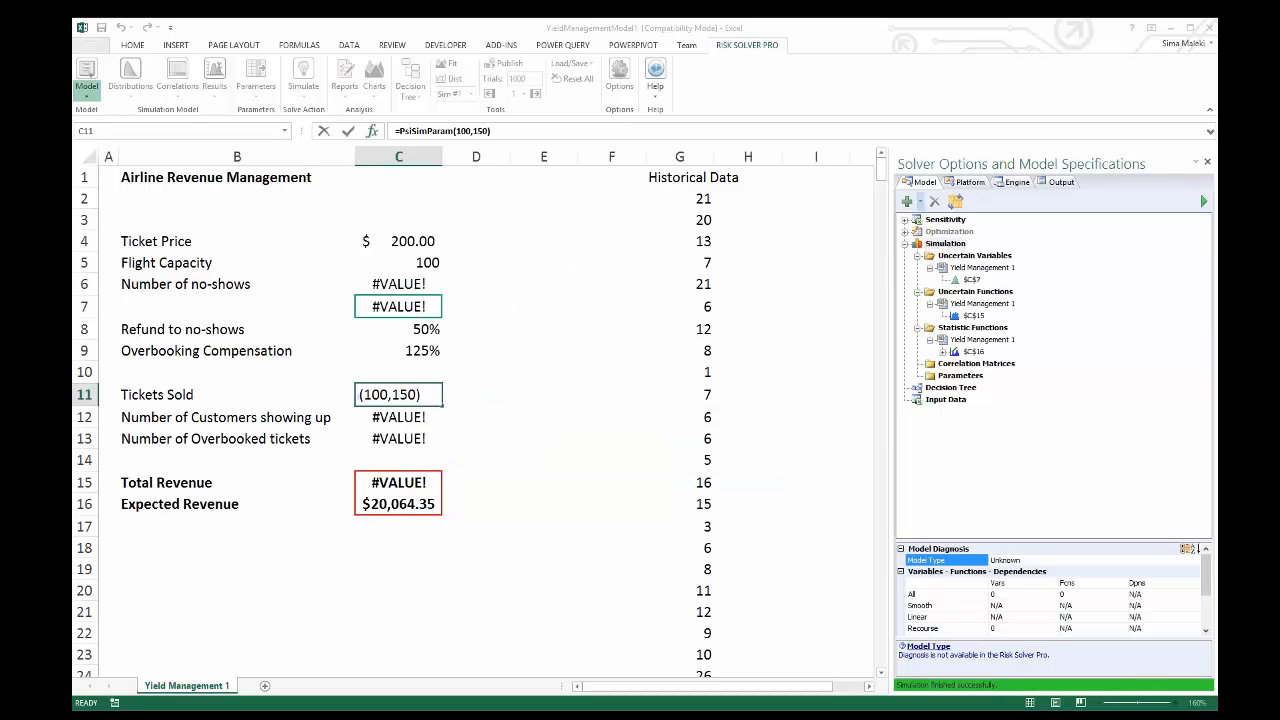
# Set Simulations to Run to 51 and run all the simulations once
pyautogui.click(967, 183)
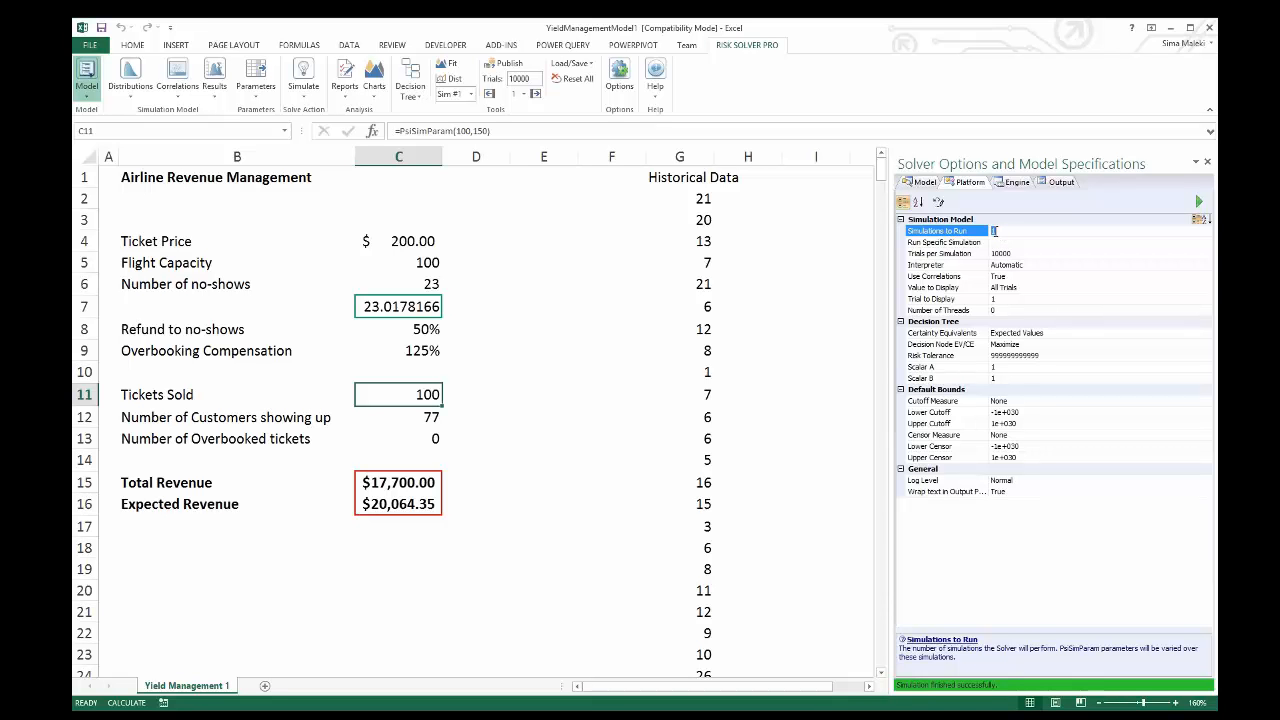
pyautogui.write('5')
pyautogui.press('Return')
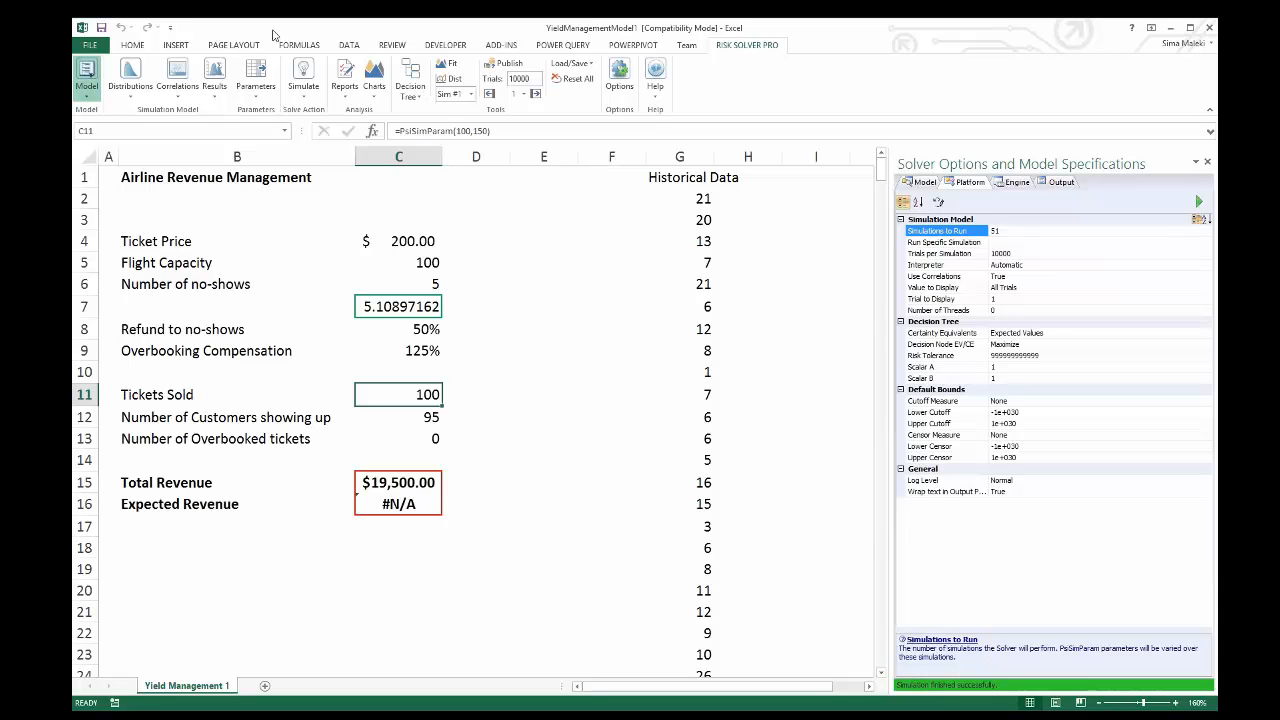
pyautogui.click(303, 95)
pyautogui.click(321, 127)
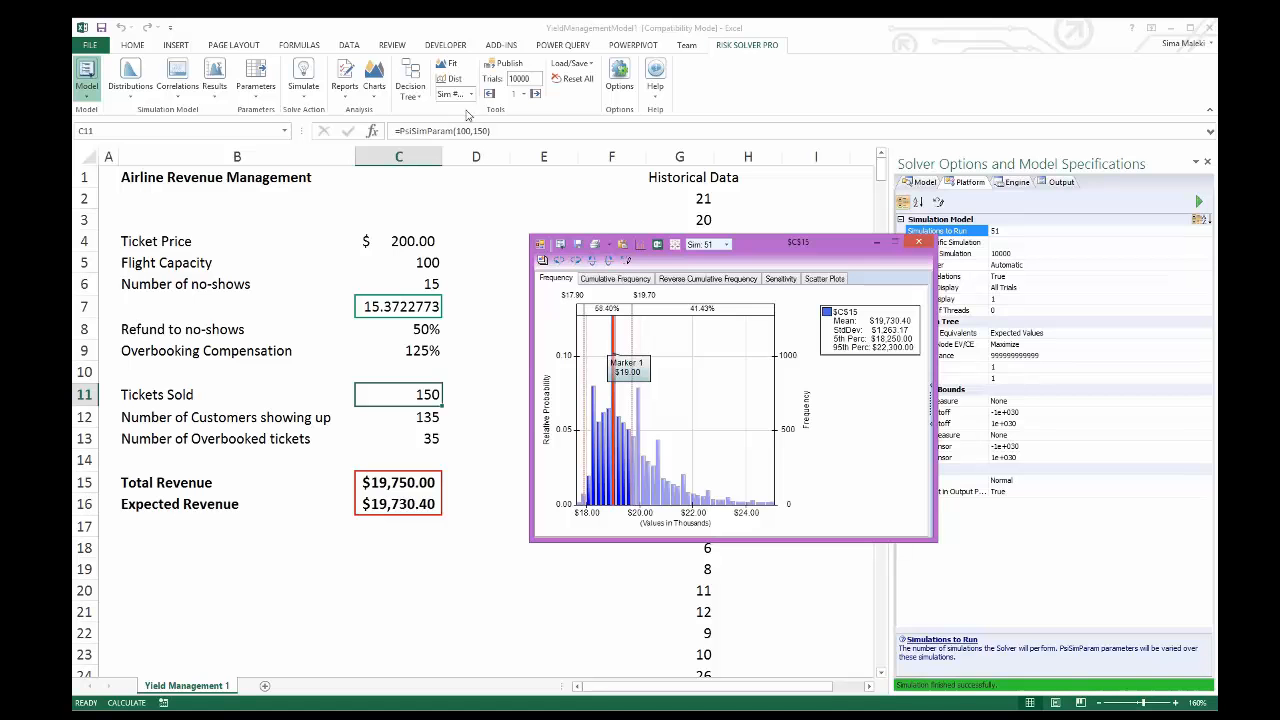
# Show the simulation output log, then move the Total Revenue chart clear of it and enlarge the chart
pyautogui.click(1058, 184)
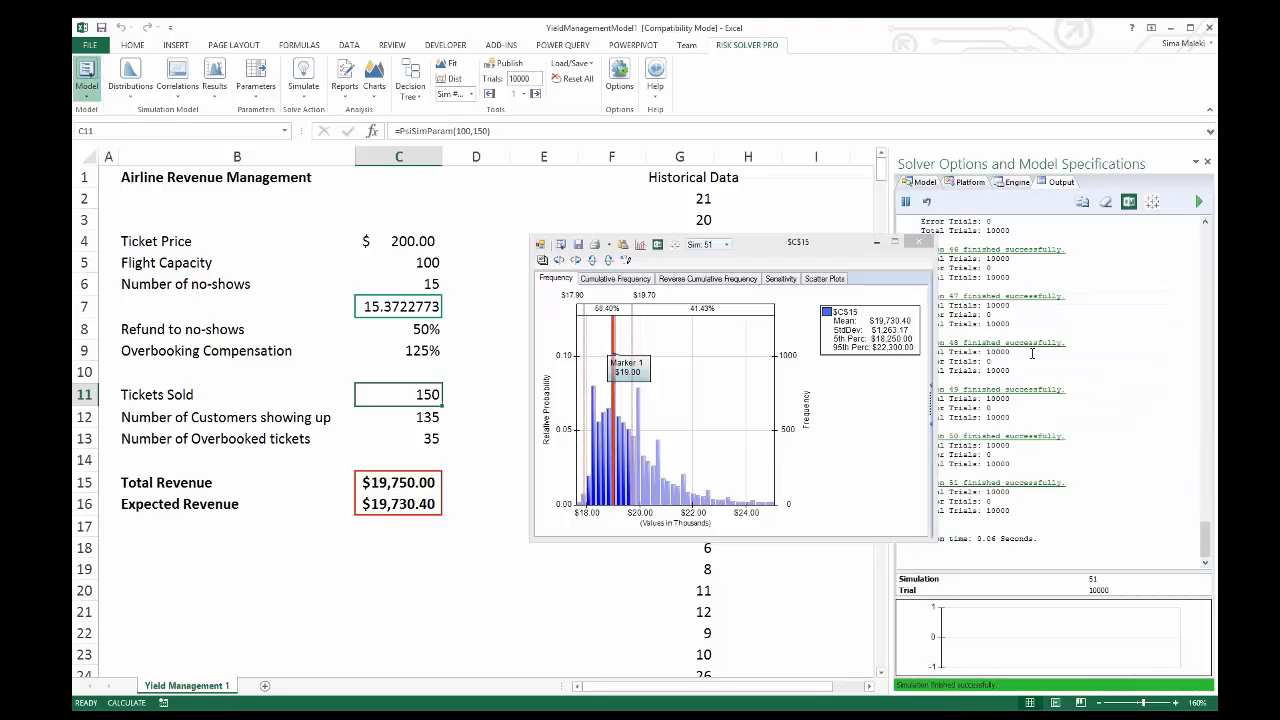
pyautogui.click(811, 246)
pyautogui.moveTo(811, 246); pyautogui.dragTo(740, 245)
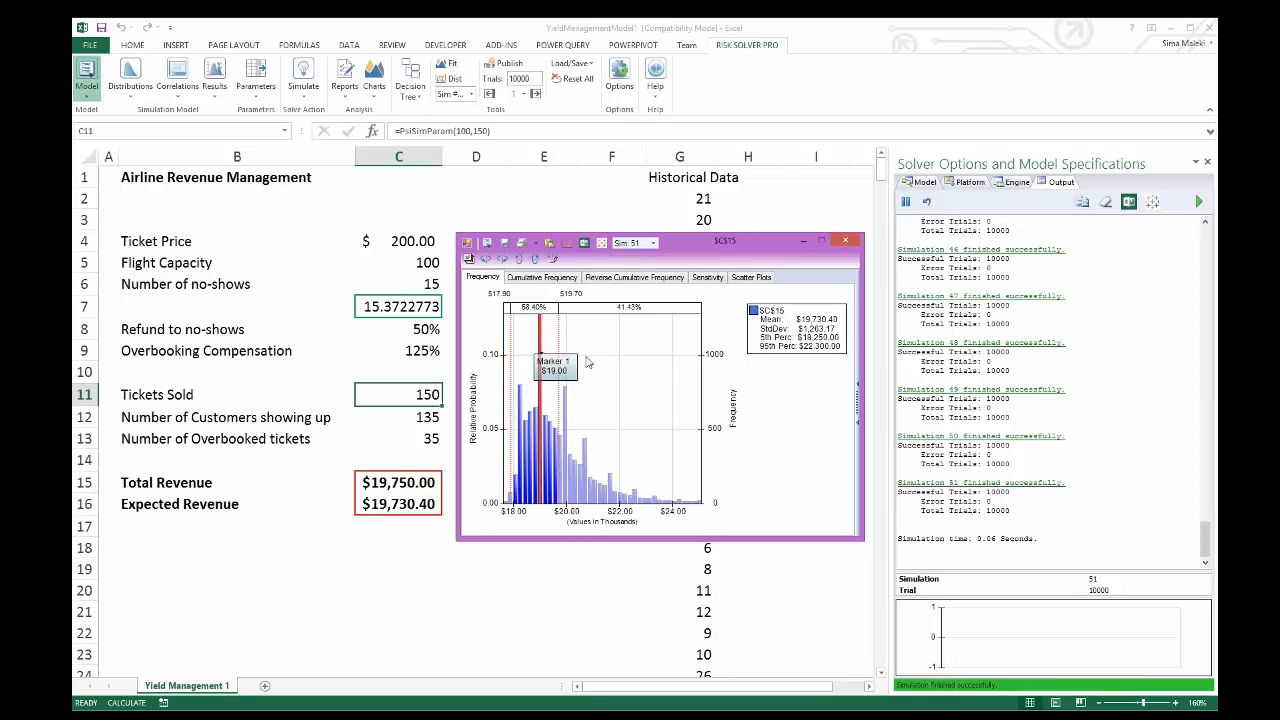
pyautogui.moveTo(730, 248); pyautogui.dragTo(705, 186)
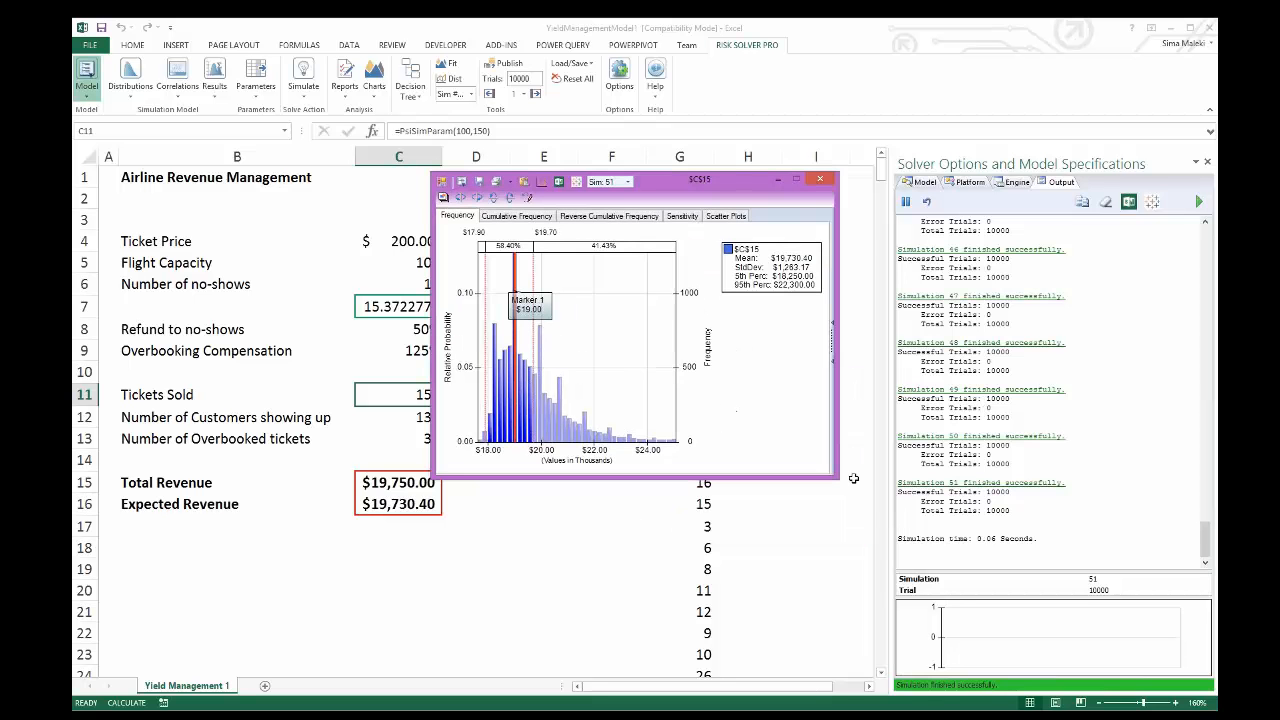
pyautogui.moveTo(840, 480); pyautogui.dragTo(970, 541)
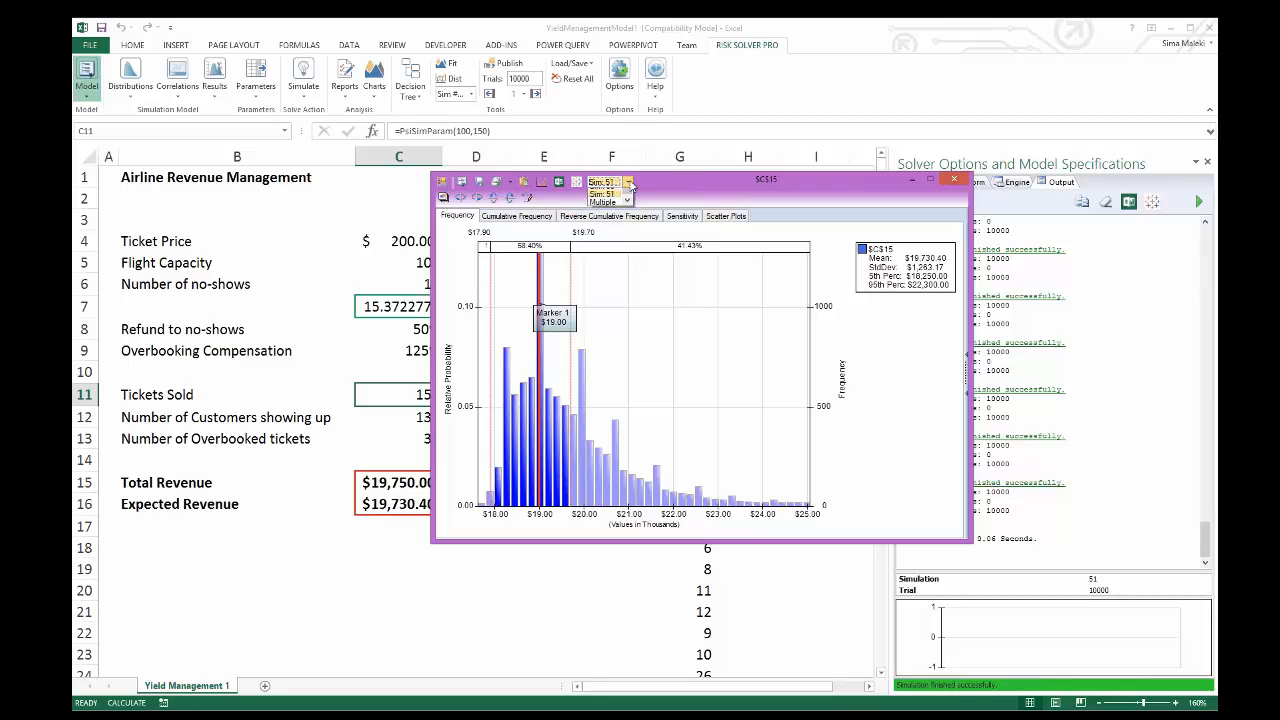
# Display the Total Revenue frequency chart for simulation 45 and then for simulation 20
pyautogui.click(628, 182)
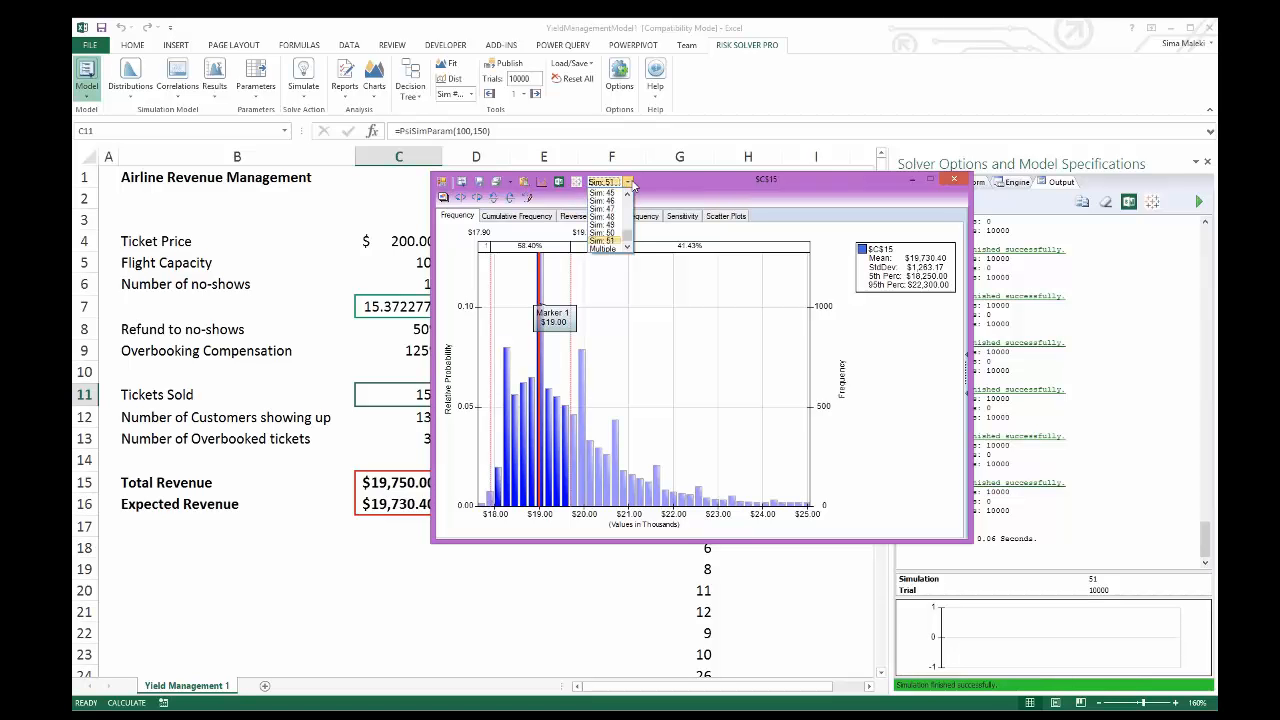
pyautogui.click(606, 193)
pyautogui.click(628, 182)
pyautogui.scroll(2, 630, 230)
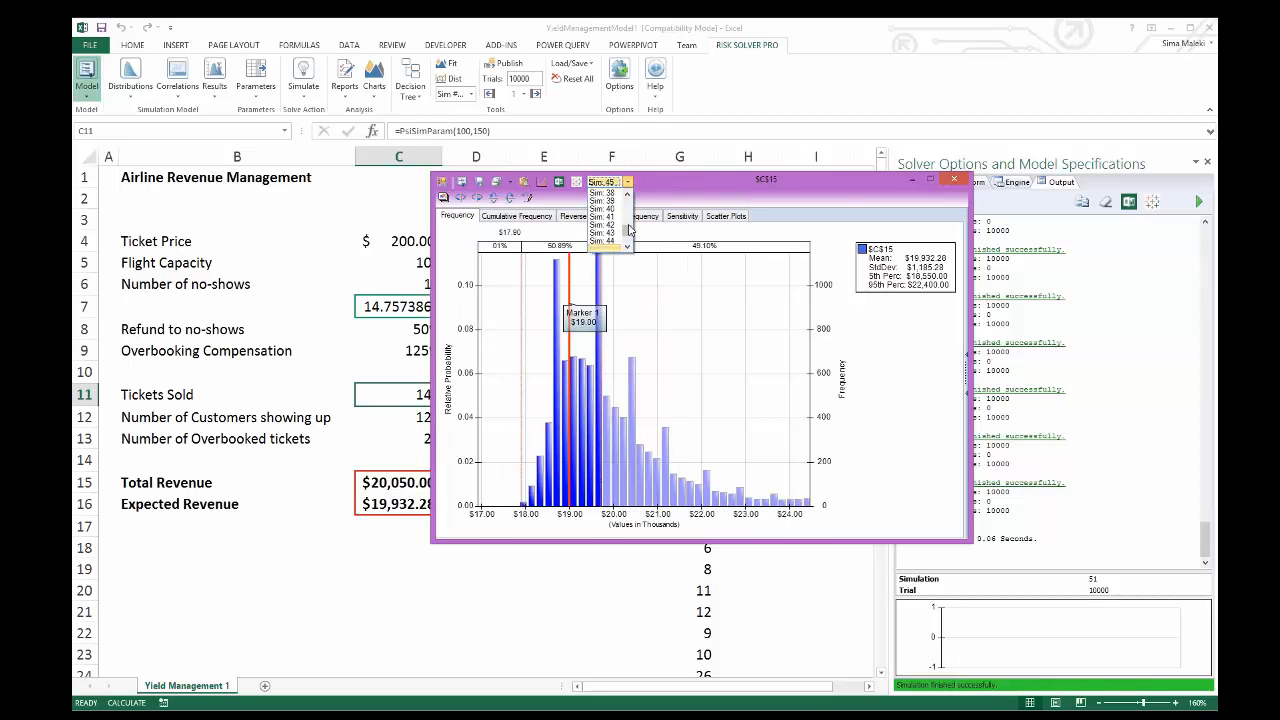
pyautogui.scroll(6, 630, 230)
pyautogui.click(620, 205)
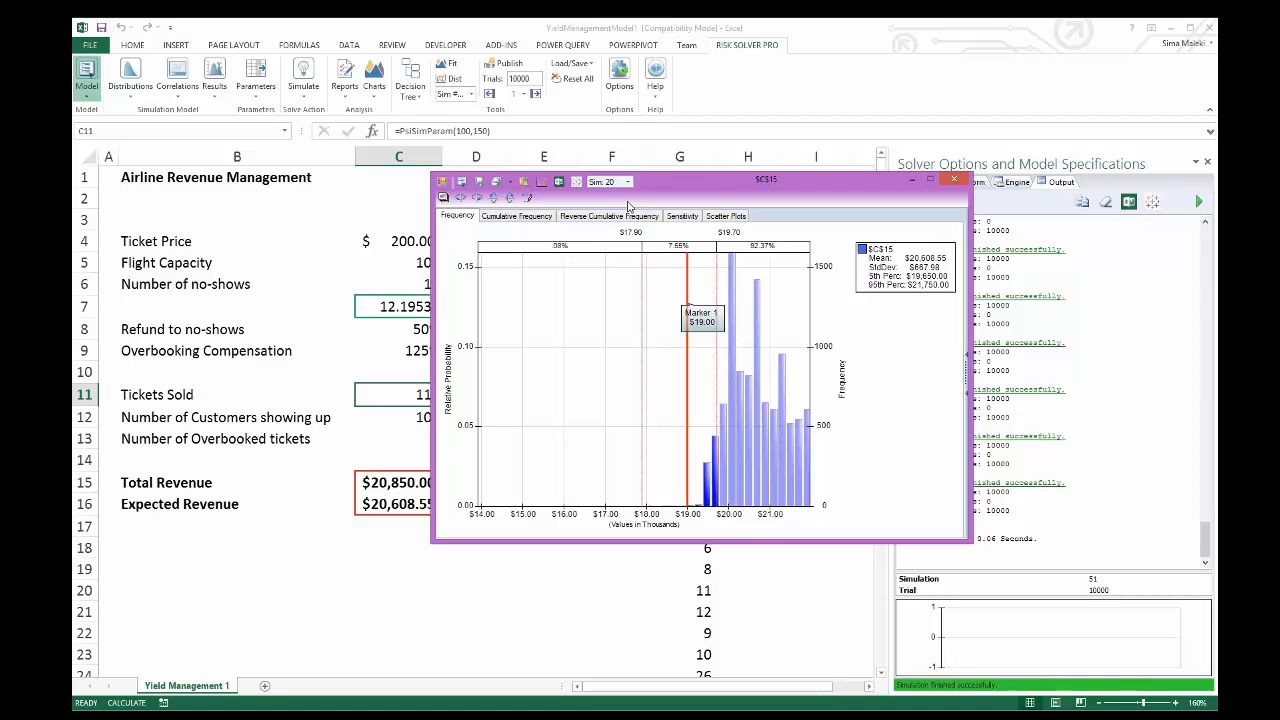
# Display the Total Revenue chart for simulation 1 and close it without saving the changes
pyautogui.click(628, 182)
pyautogui.click(607, 193)
pyautogui.click(628, 182)
pyautogui.scroll(5, 628, 203)
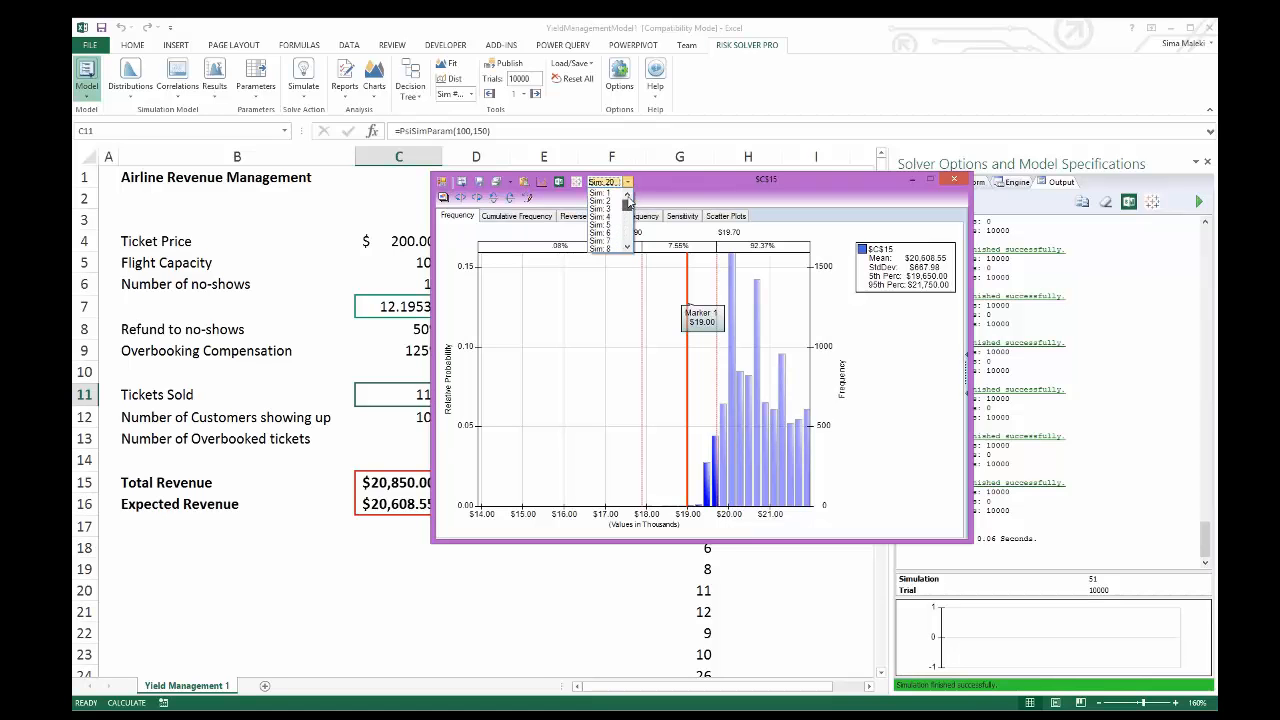
pyautogui.click(600, 192)
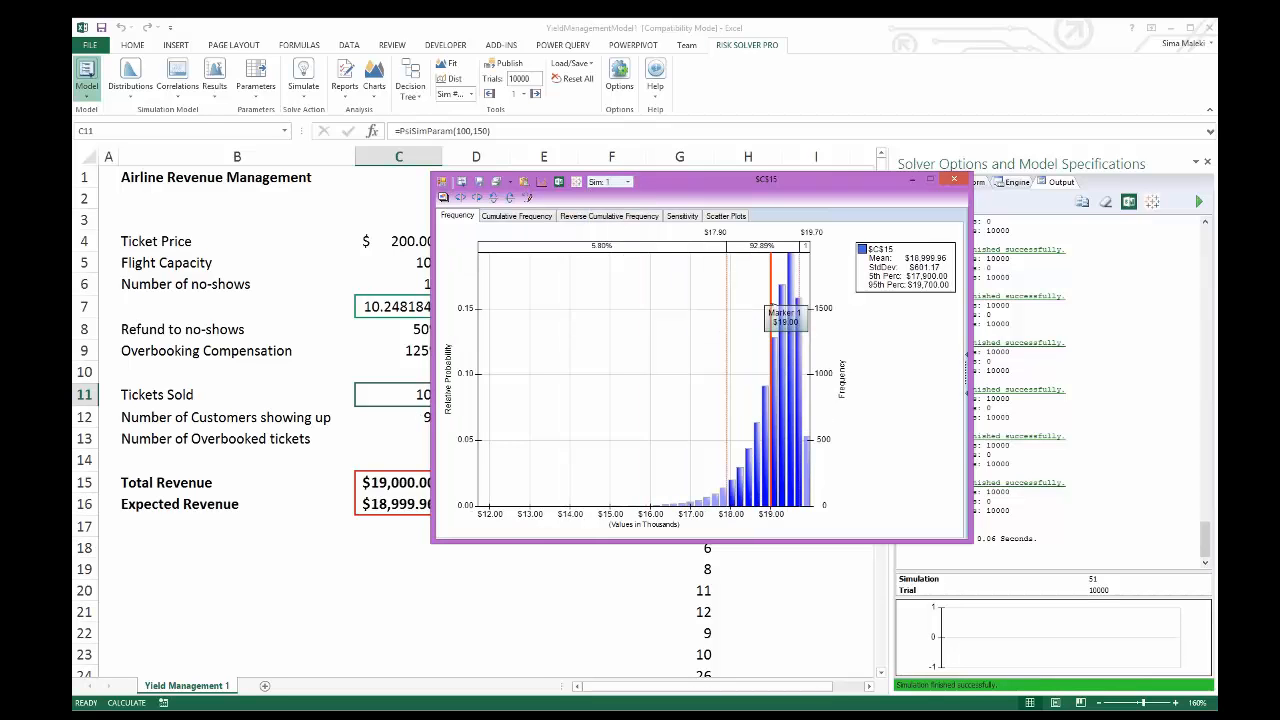
pyautogui.click(956, 181)
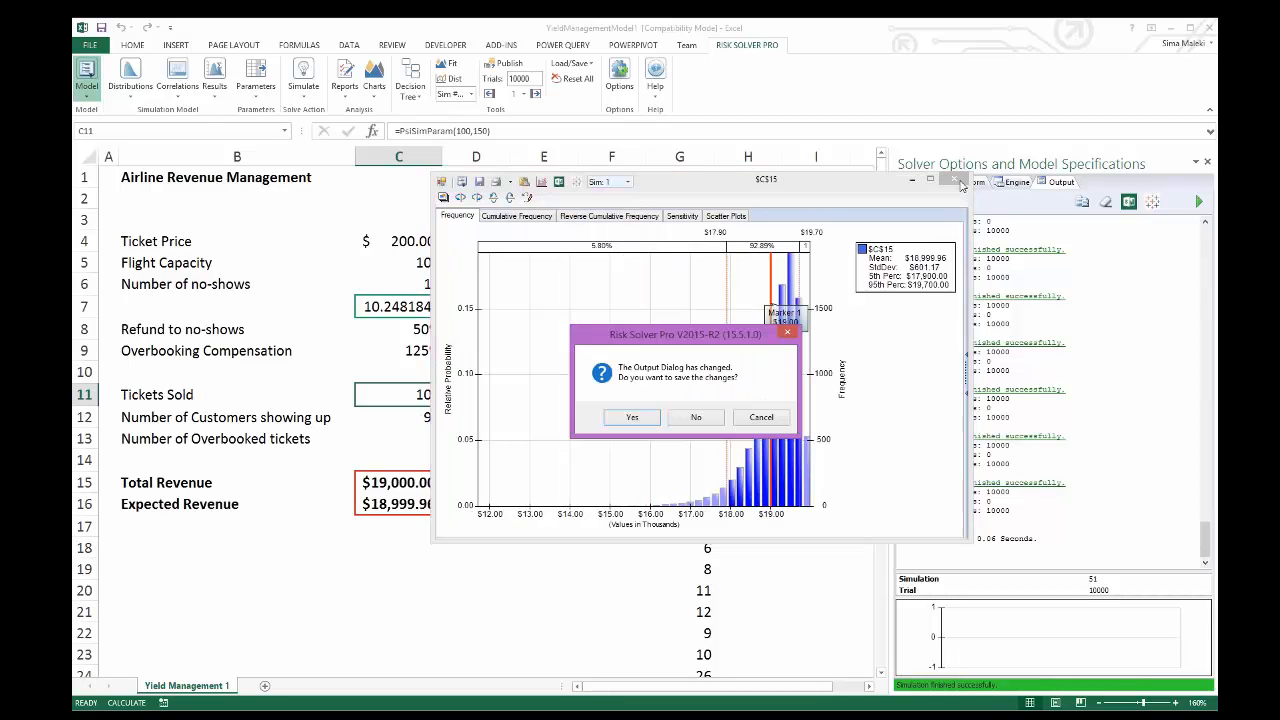
pyautogui.click(677, 425)
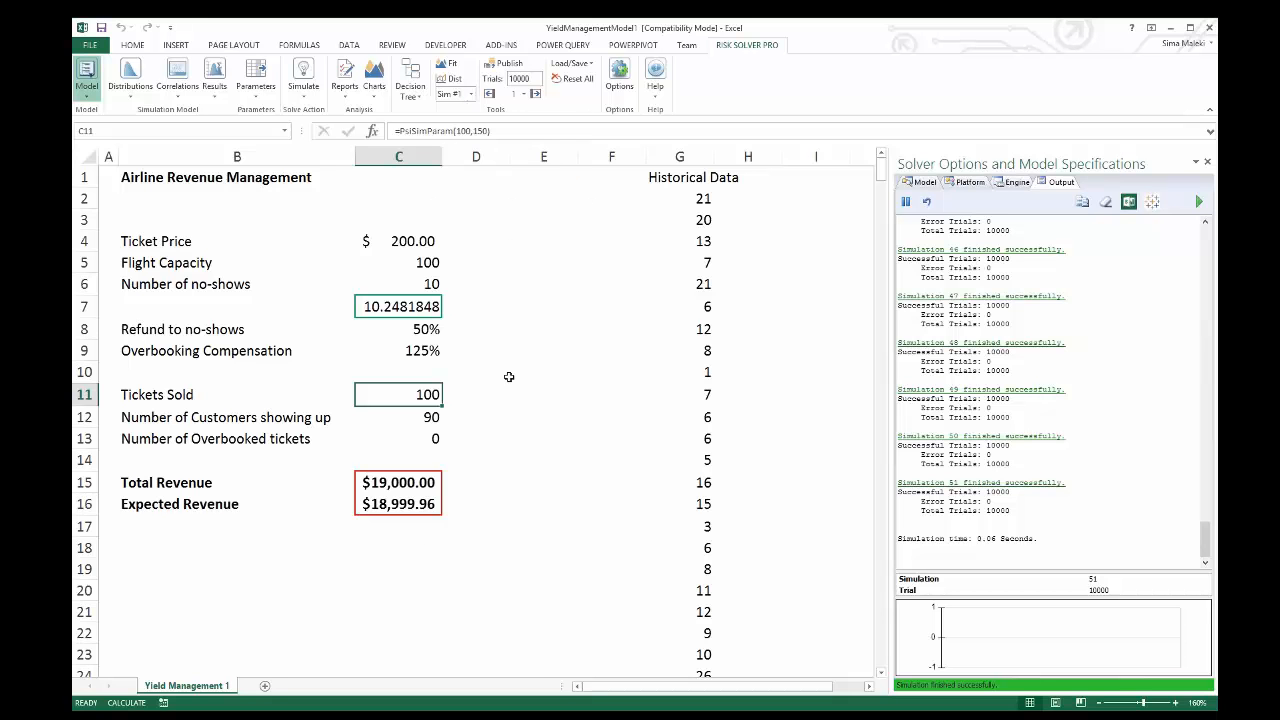
# Show the worksheet results for simulation 8 and then for simulation 40
pyautogui.click(471, 95)
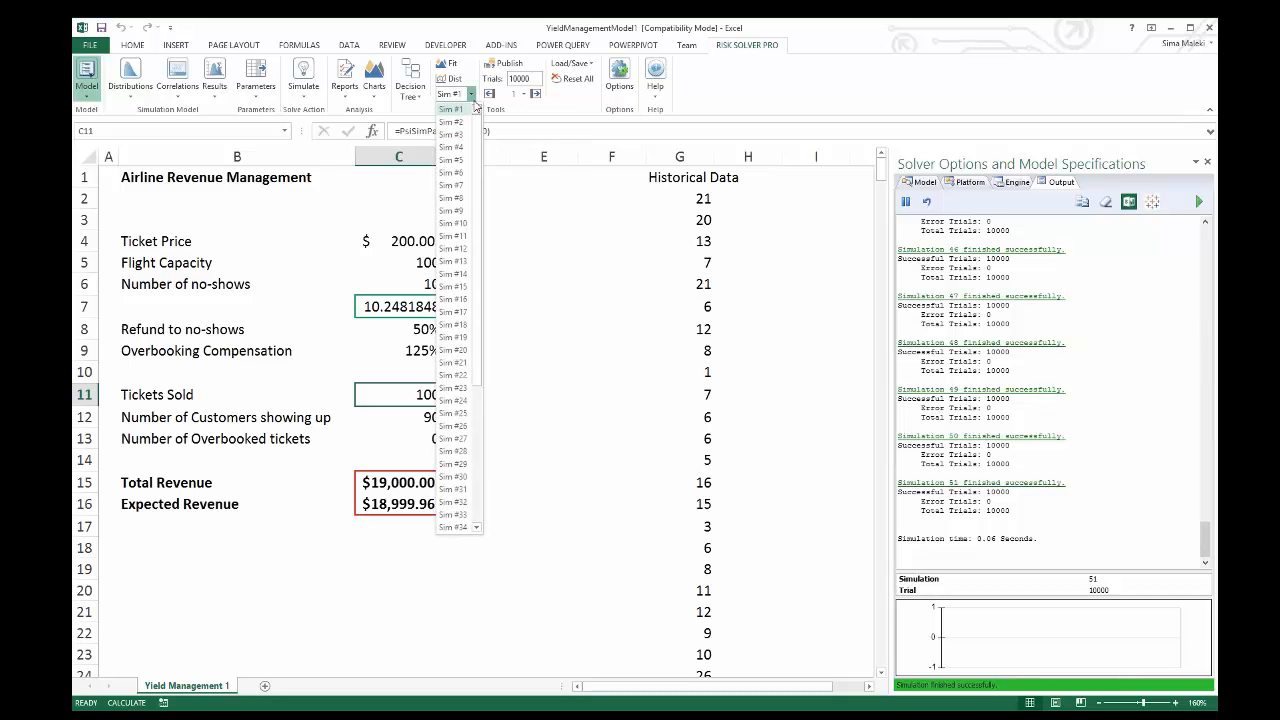
pyautogui.click(465, 201)
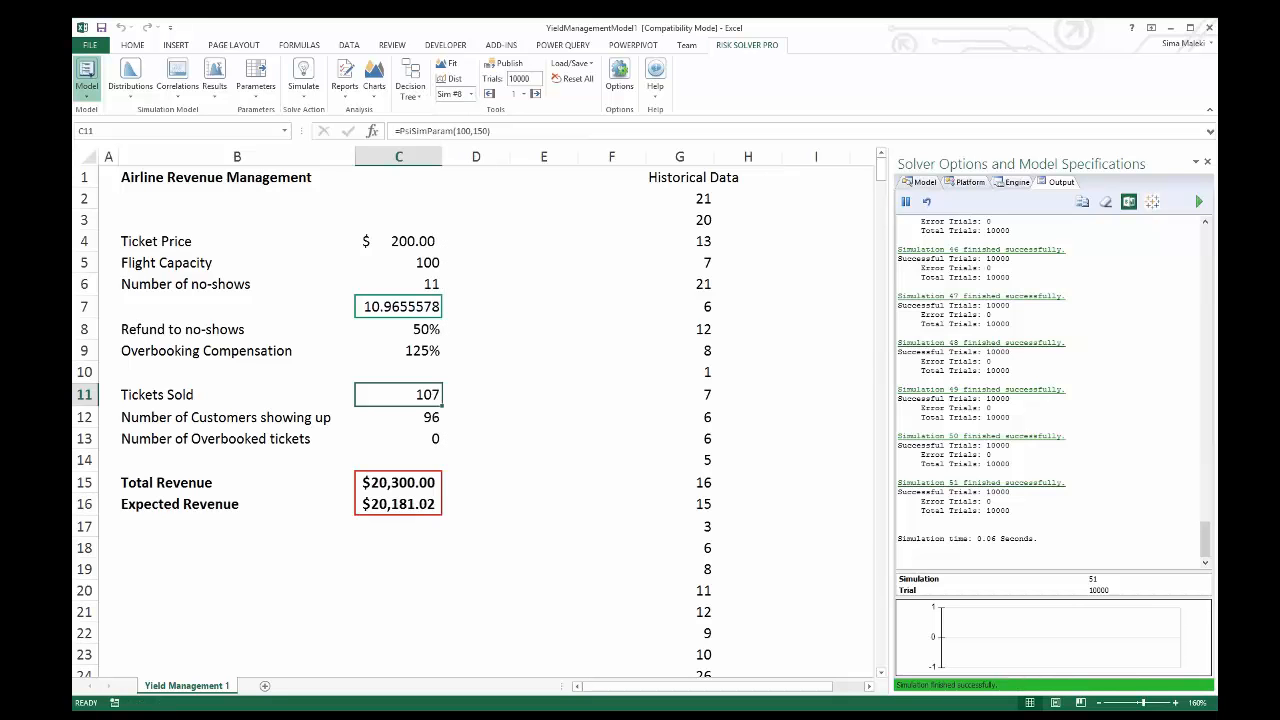
pyautogui.click(471, 95)
pyautogui.moveTo(476, 199); pyautogui.dragTo(480, 361)
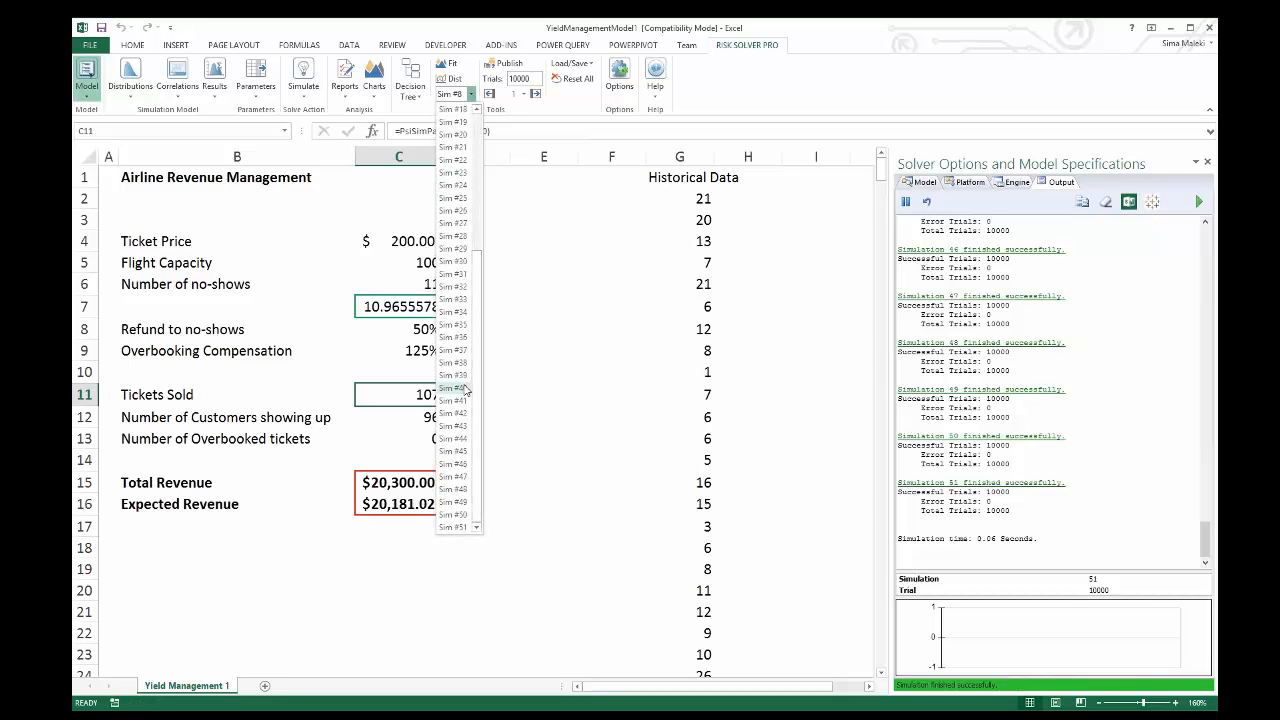
pyautogui.click(464, 388)
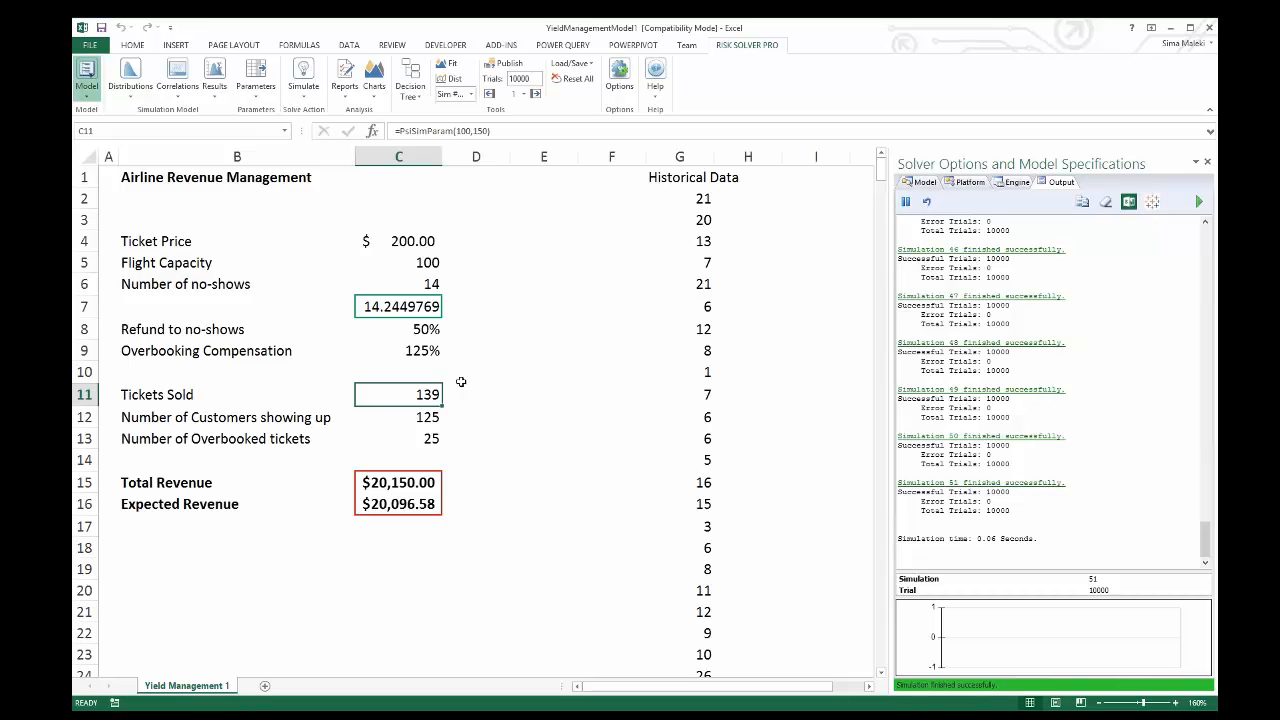
pyautogui.click(471, 95)
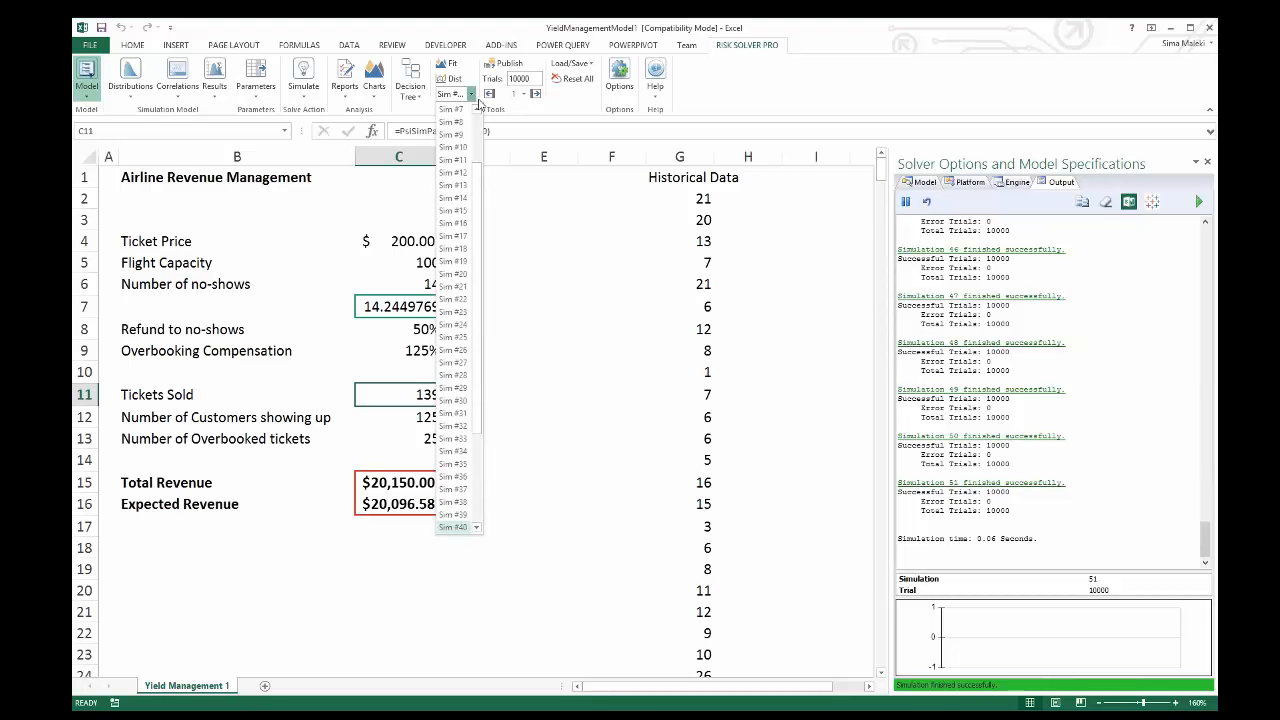
pyautogui.click(486, 103)
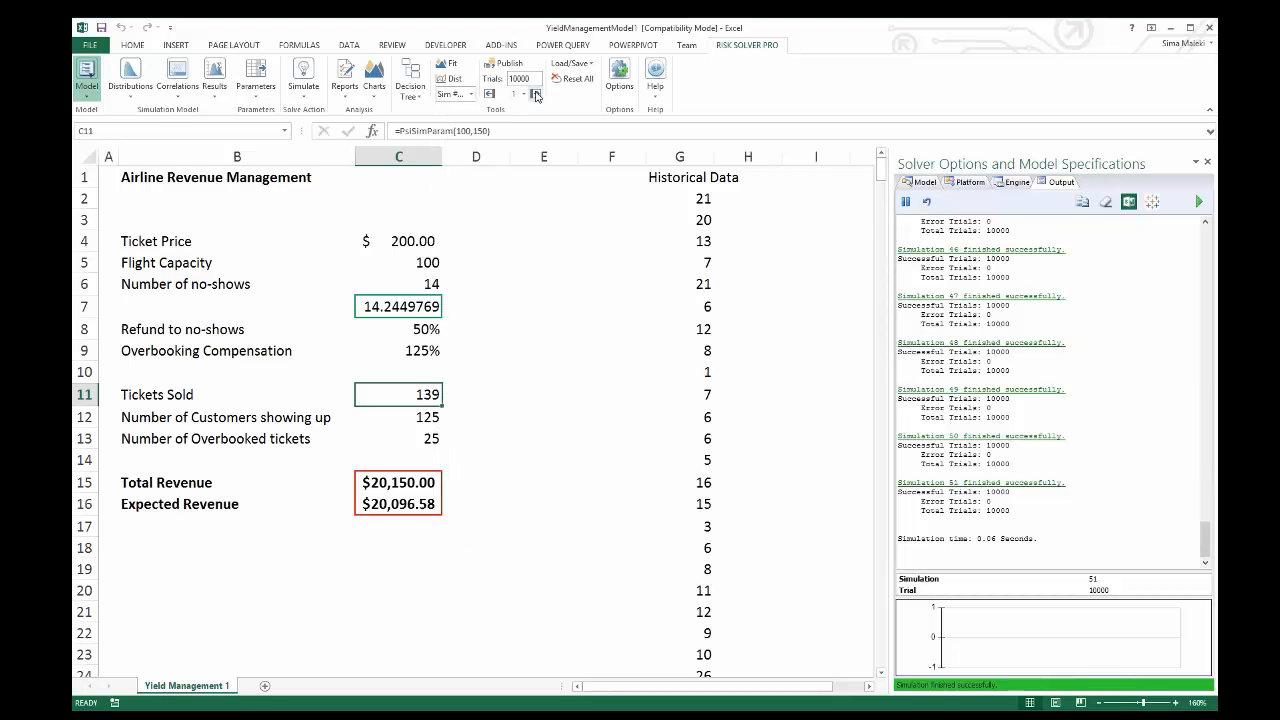
# Step forward through the individual trials of simulation 40 up to trial 16
pyautogui.click(535, 95)
pyautogui.click(535, 95)
pyautogui.click(535, 95)
pyautogui.click(535, 95)
pyautogui.click(535, 93)
pyautogui.click(535, 93)
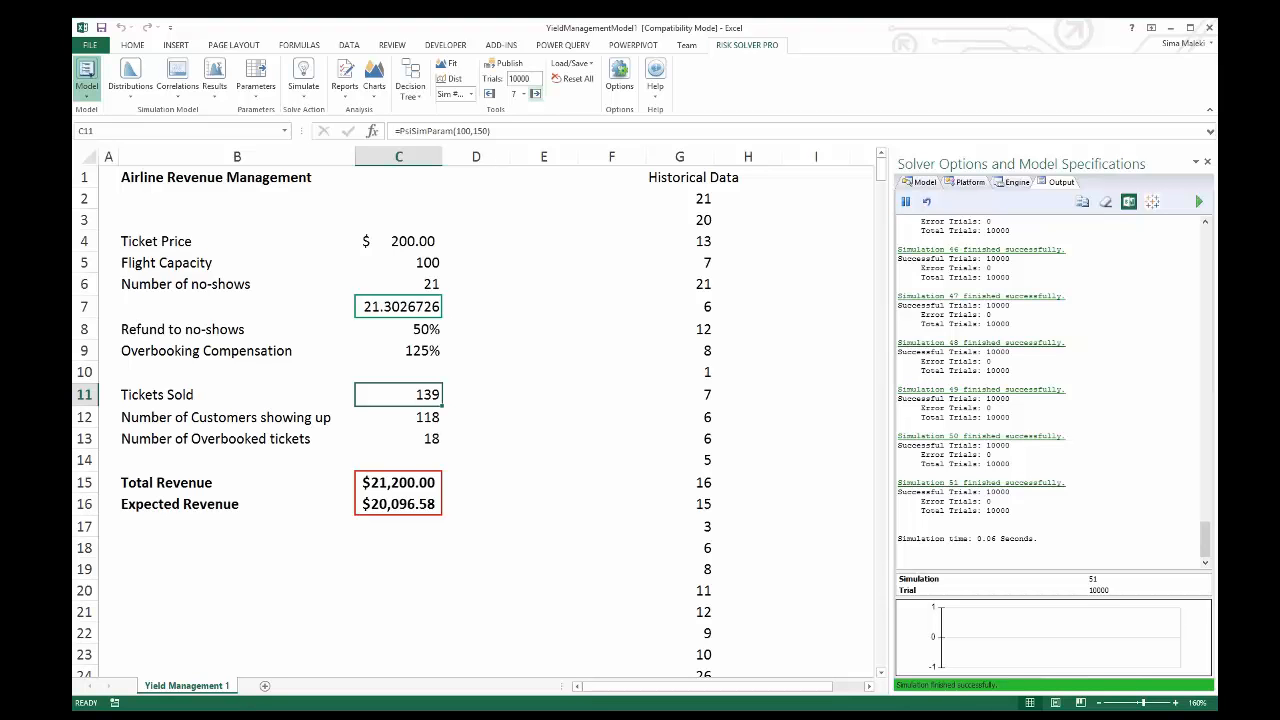
pyautogui.click(535, 93)
pyautogui.click(535, 93)
pyautogui.click(535, 93)
pyautogui.click(539, 93)
pyautogui.click(539, 93)
pyautogui.click(539, 93)
pyautogui.click(539, 93)
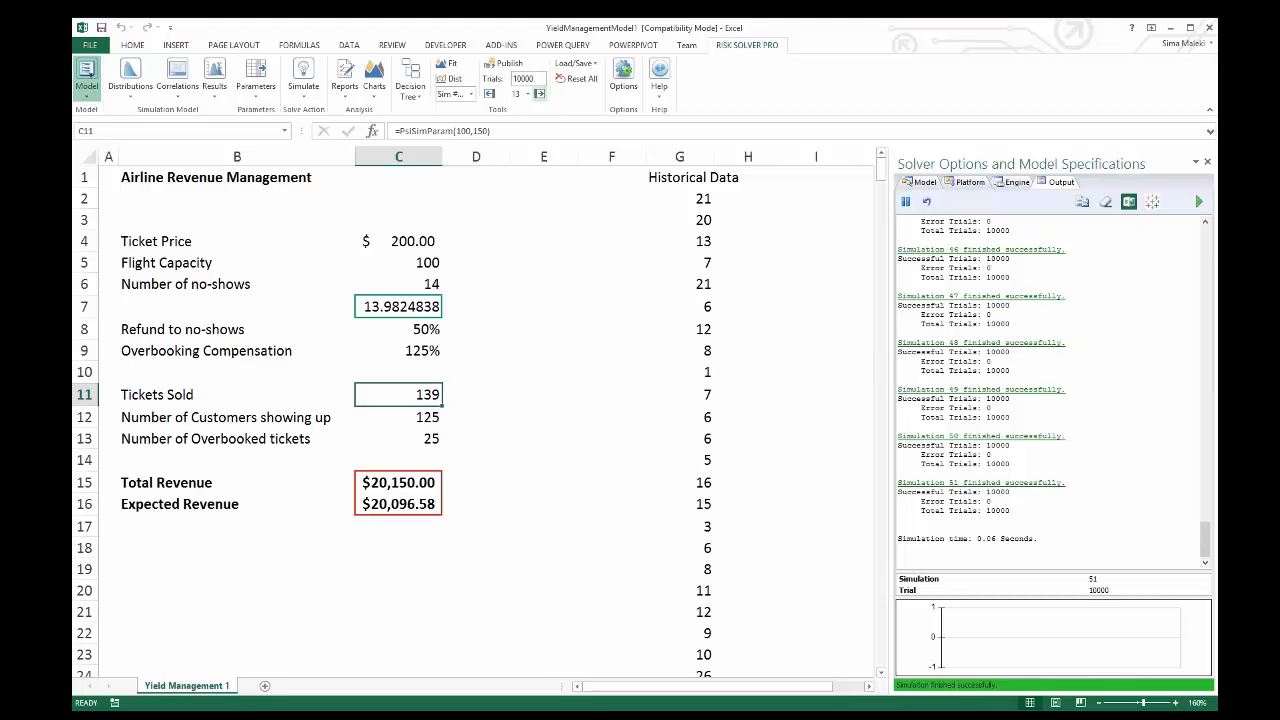
pyautogui.click(539, 93)
pyautogui.click(539, 93)
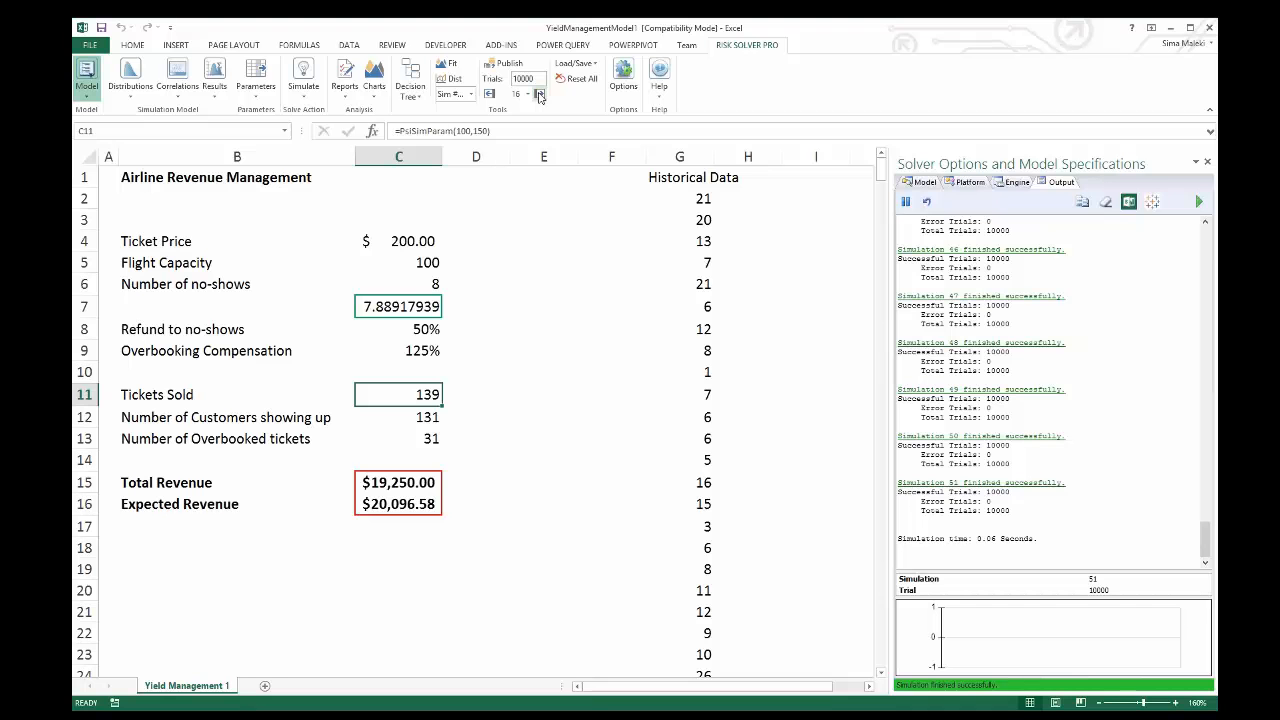
pyautogui.click(547, 280)
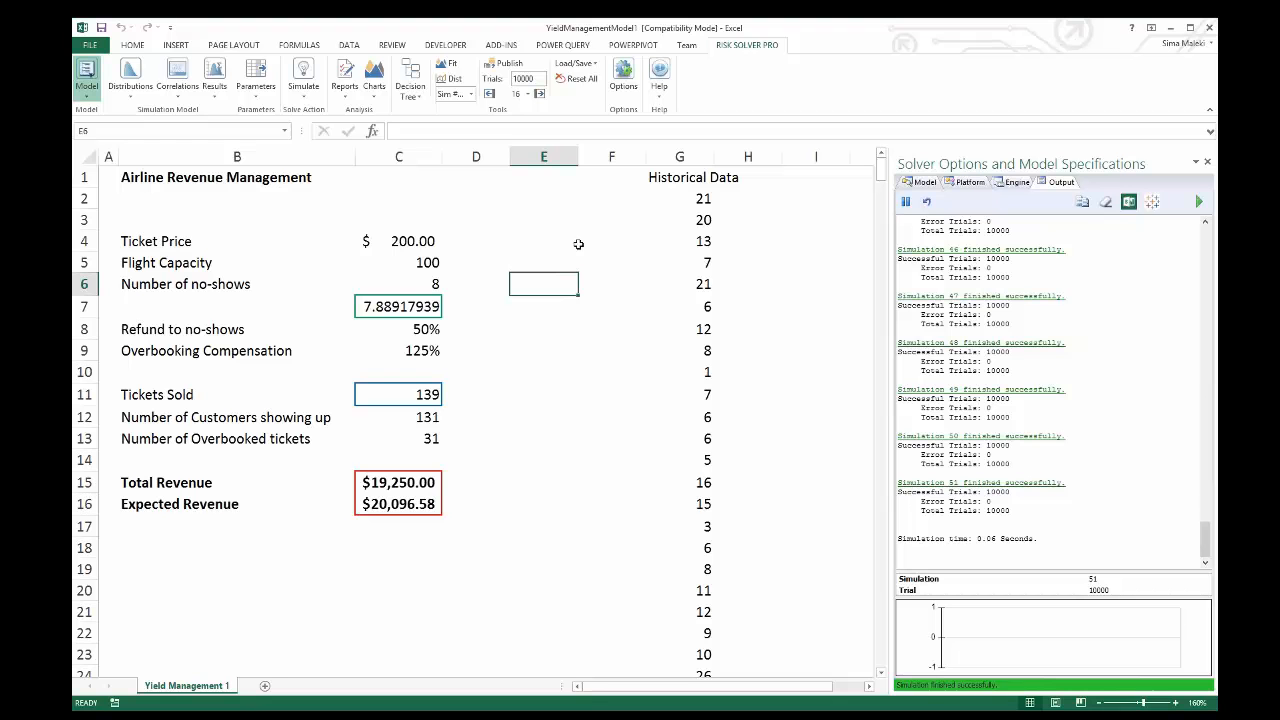
# Create a multiple-simulations Trend chart containing all the simulations, widen it for viewing and close it
pyautogui.click(373, 100)
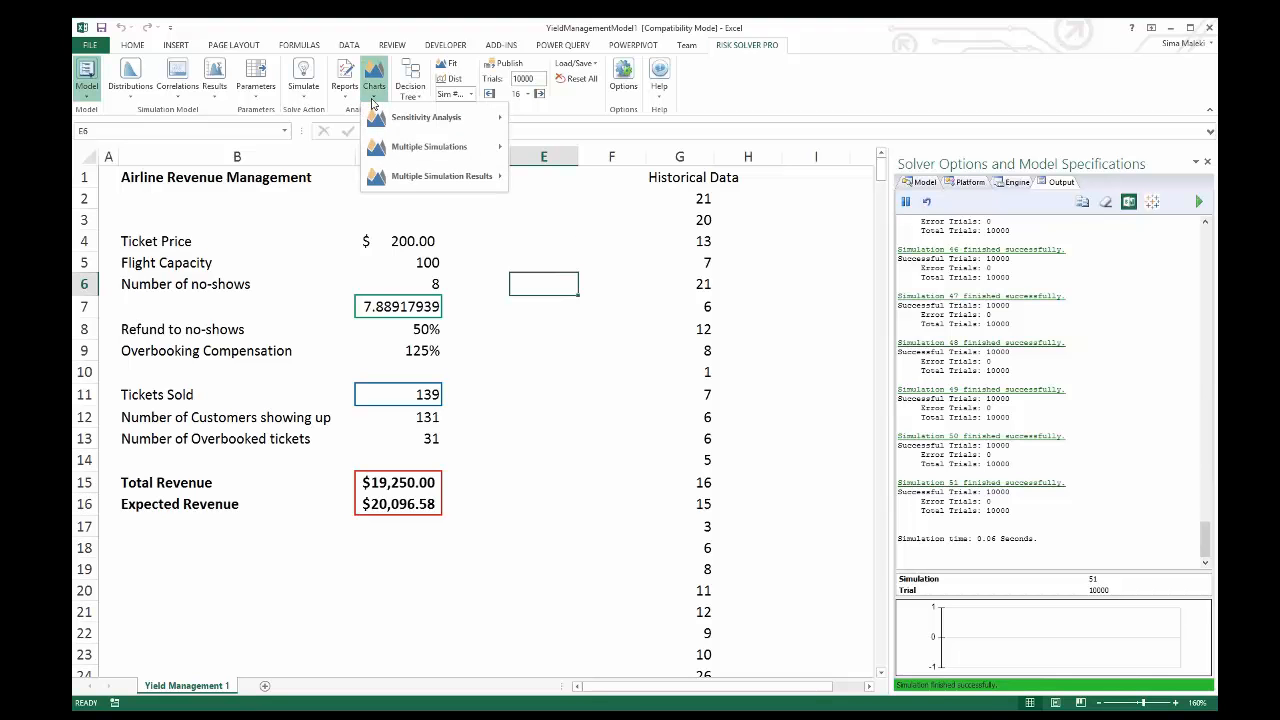
pyautogui.moveTo(430, 147)
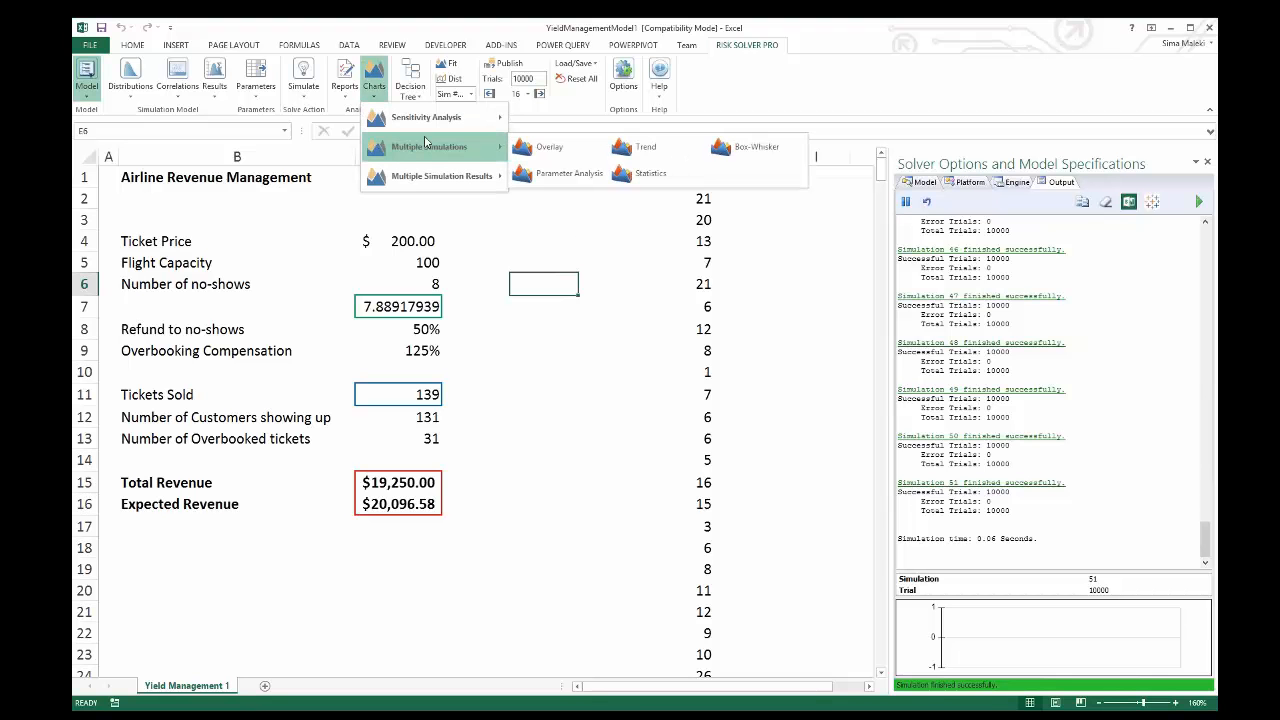
pyautogui.click(654, 146)
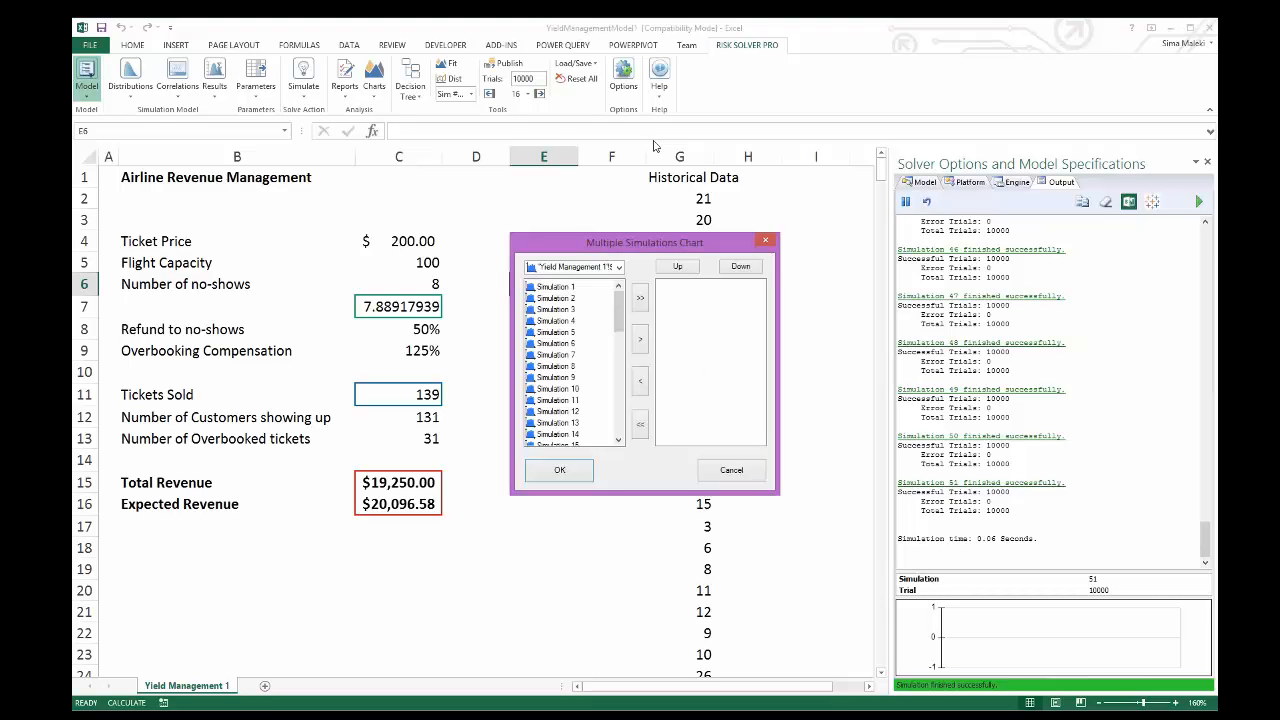
pyautogui.click(641, 304)
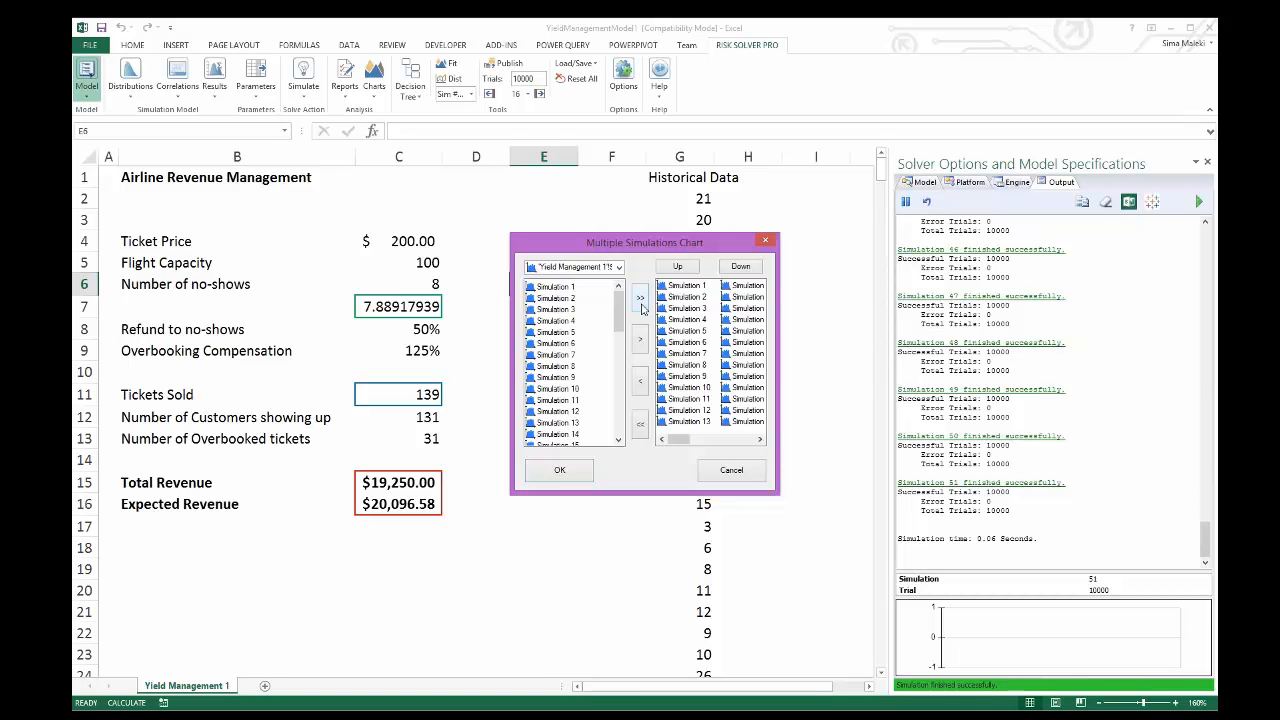
pyautogui.click(575, 478)
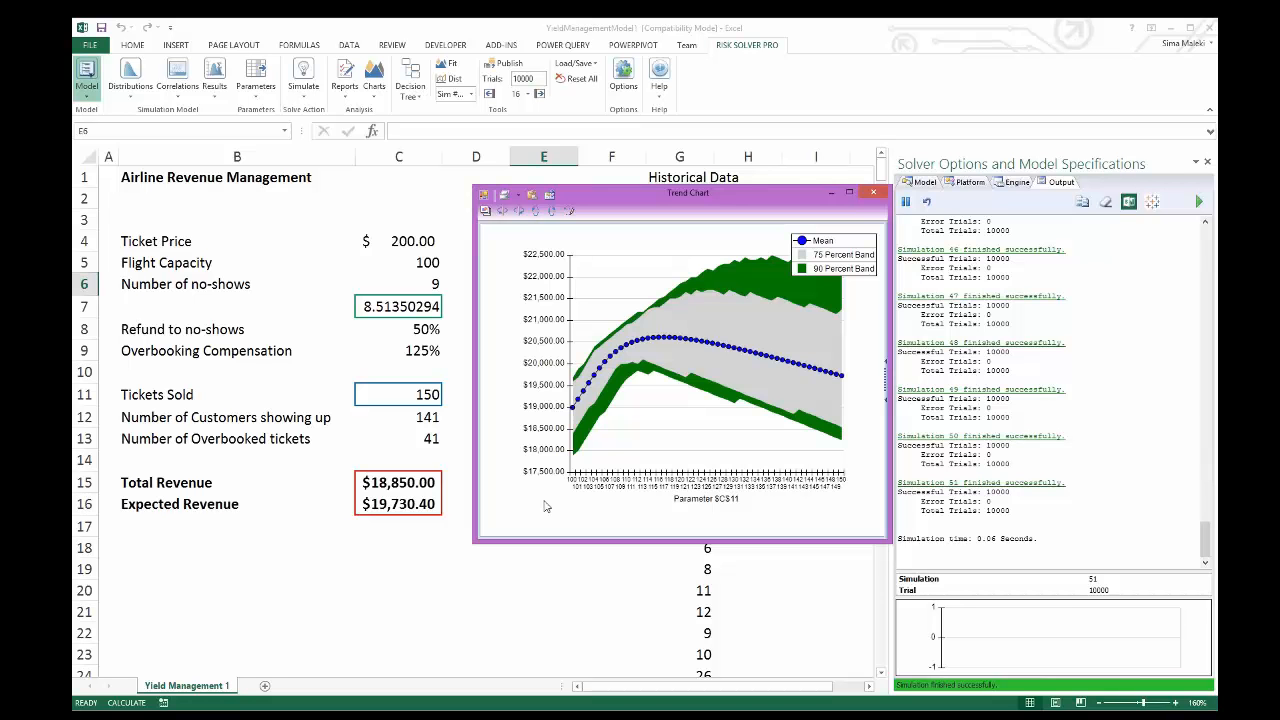
pyautogui.moveTo(475, 545); pyautogui.dragTo(253, 566)
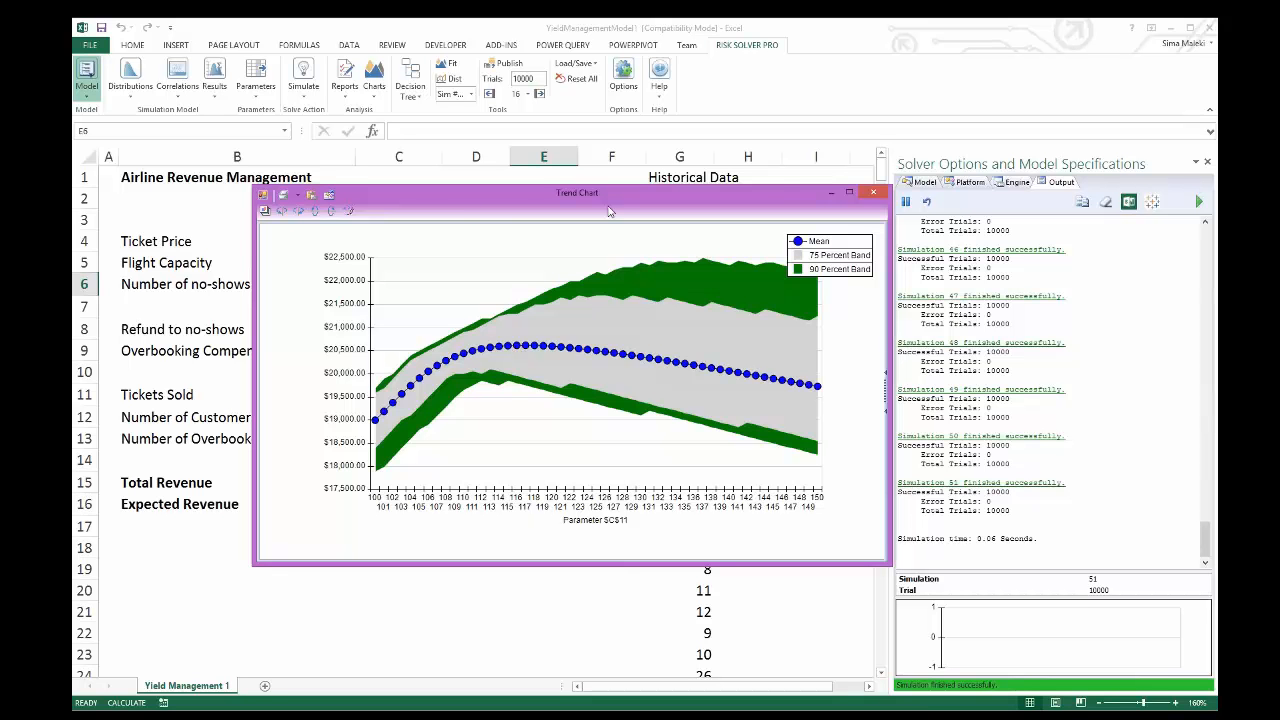
pyautogui.click(873, 192)
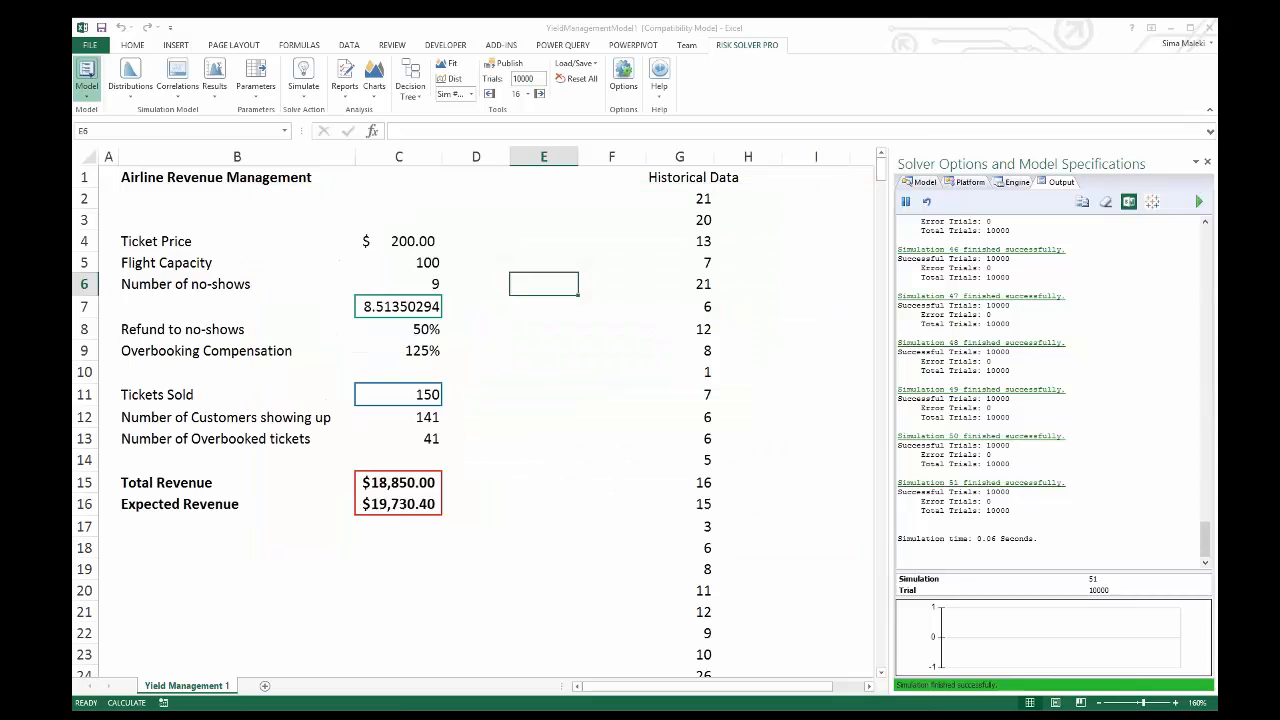
# Switch to the PowerPoint slide show and advance to the "Setting Up a Model in Excel" slide
pyautogui.click(398, 711)
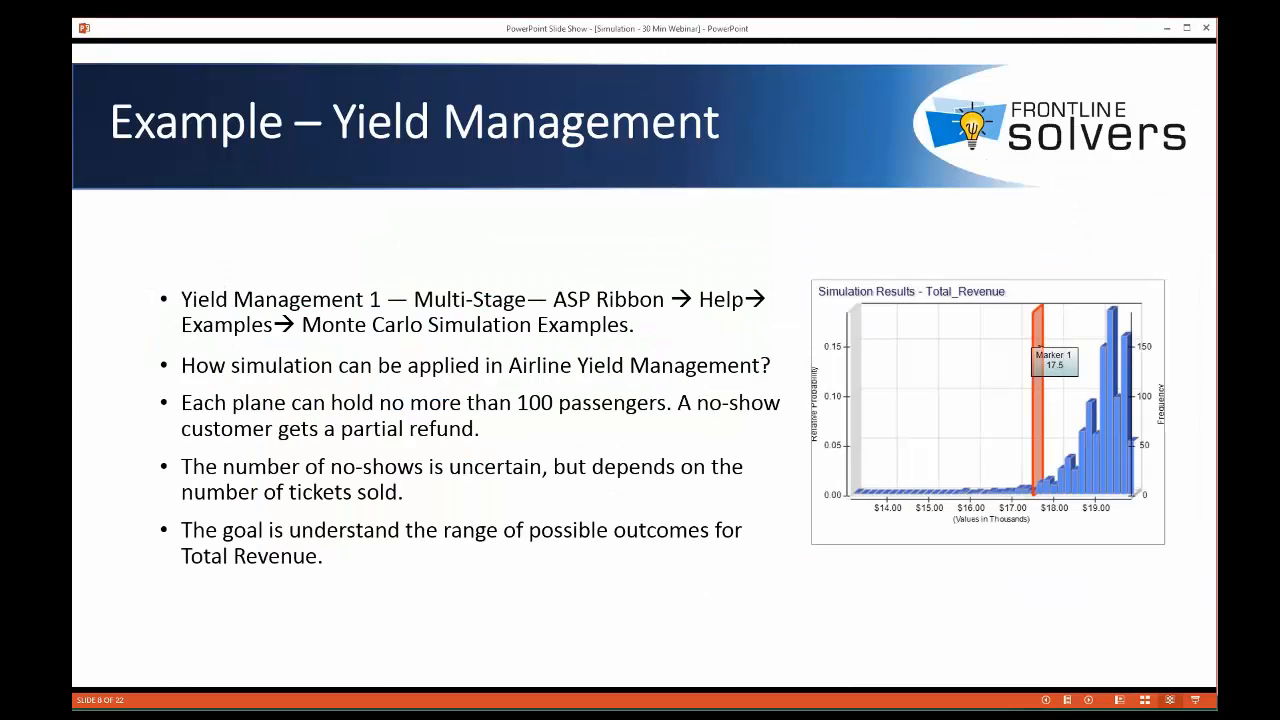
pyautogui.press('Right')
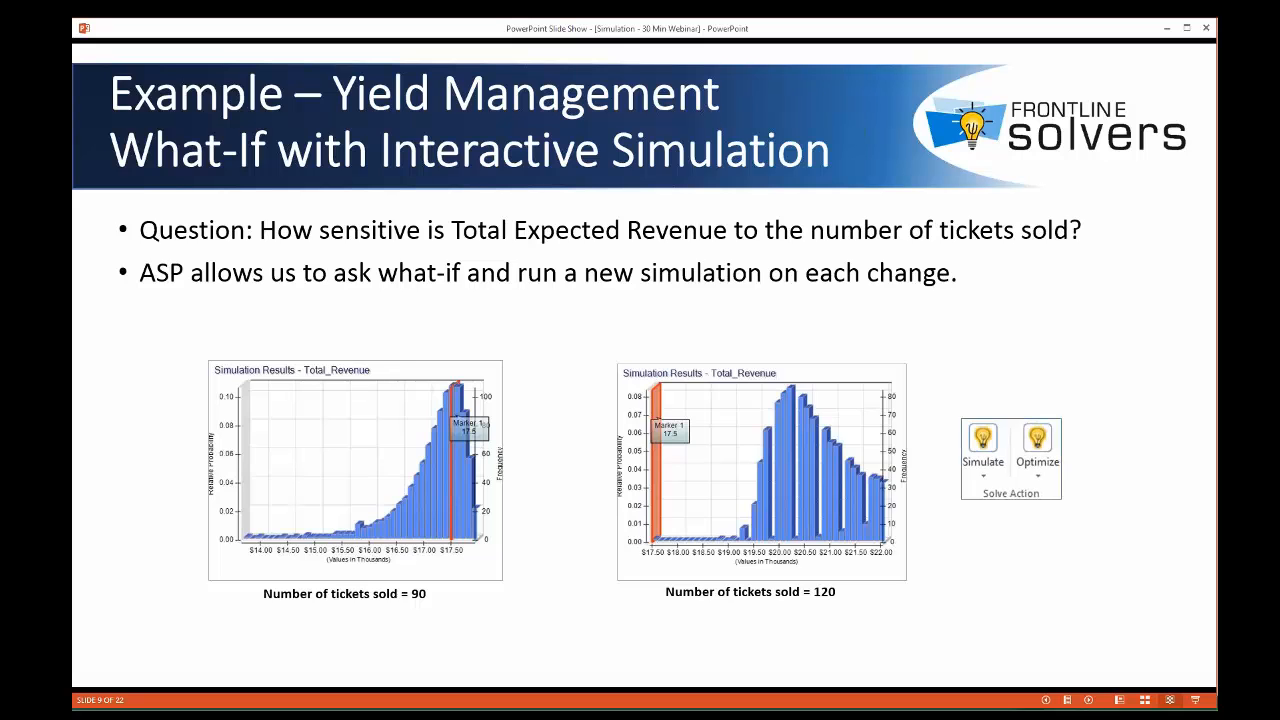
pyautogui.press('Right')
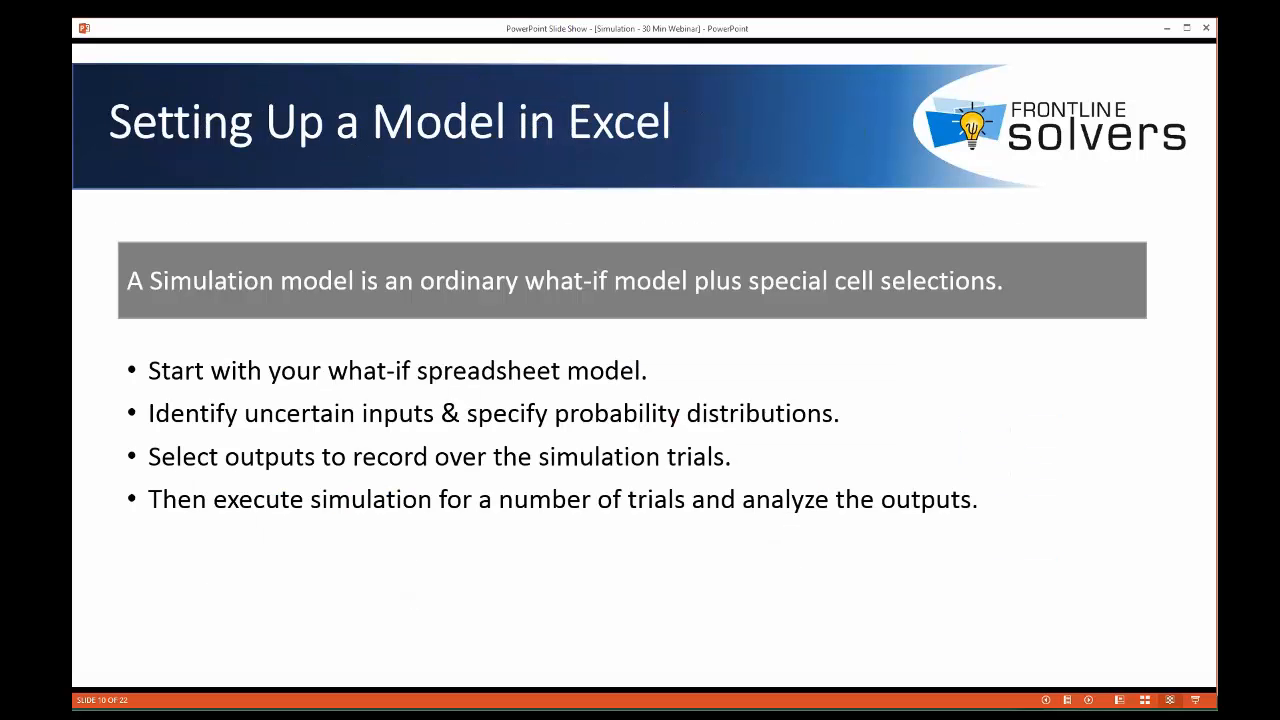
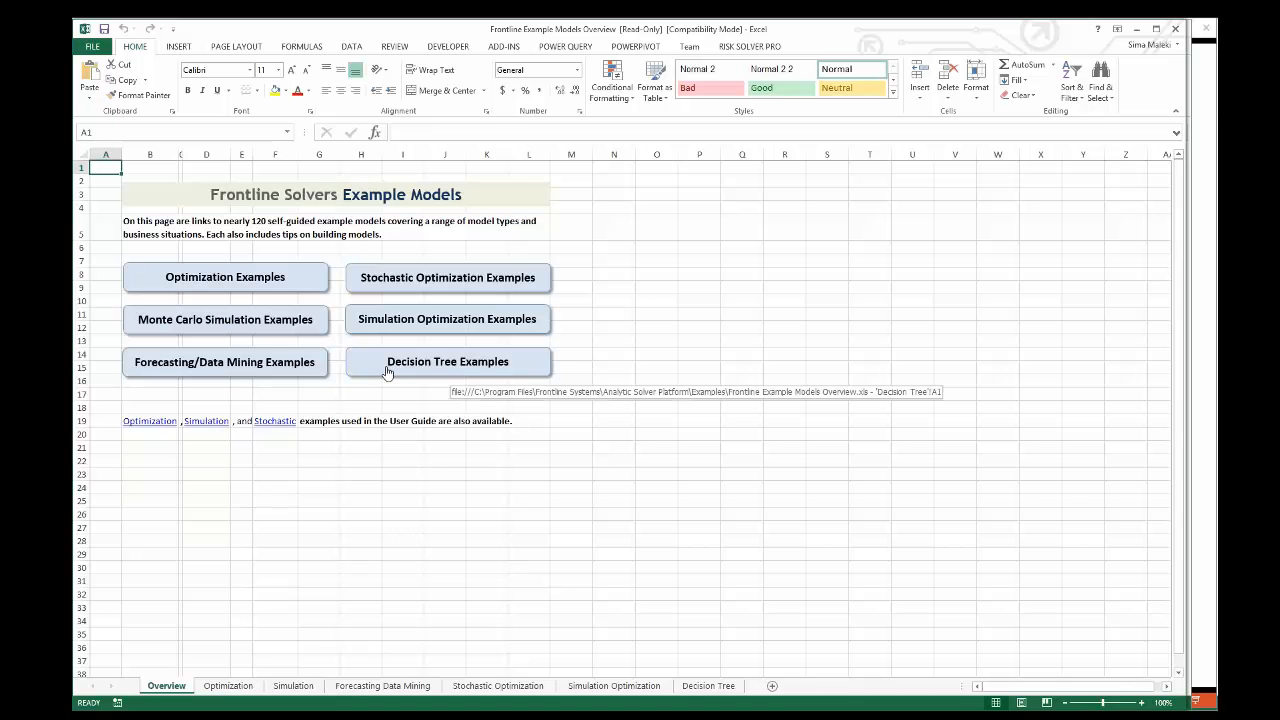
# Open the Grant Decision Analysis example from the Decision Tree examples and show the Risk Solver Pro model pane
pyautogui.click(434, 367)
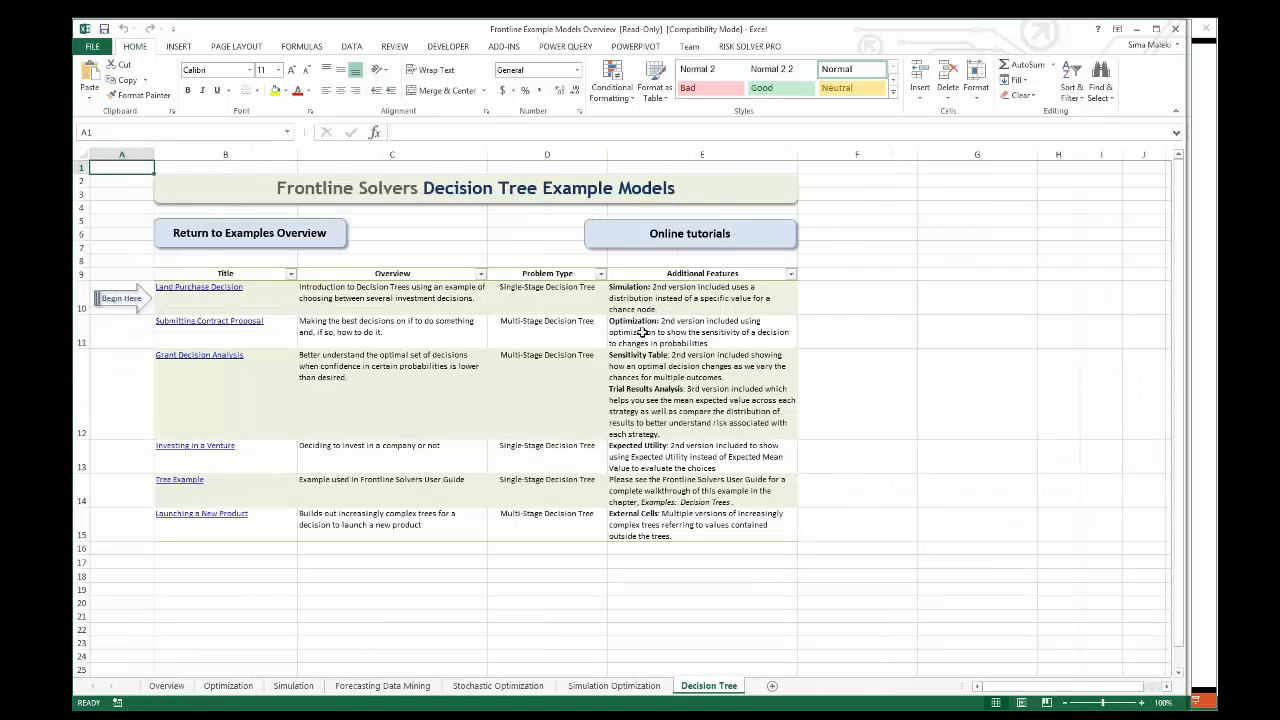
pyautogui.click(174, 360)
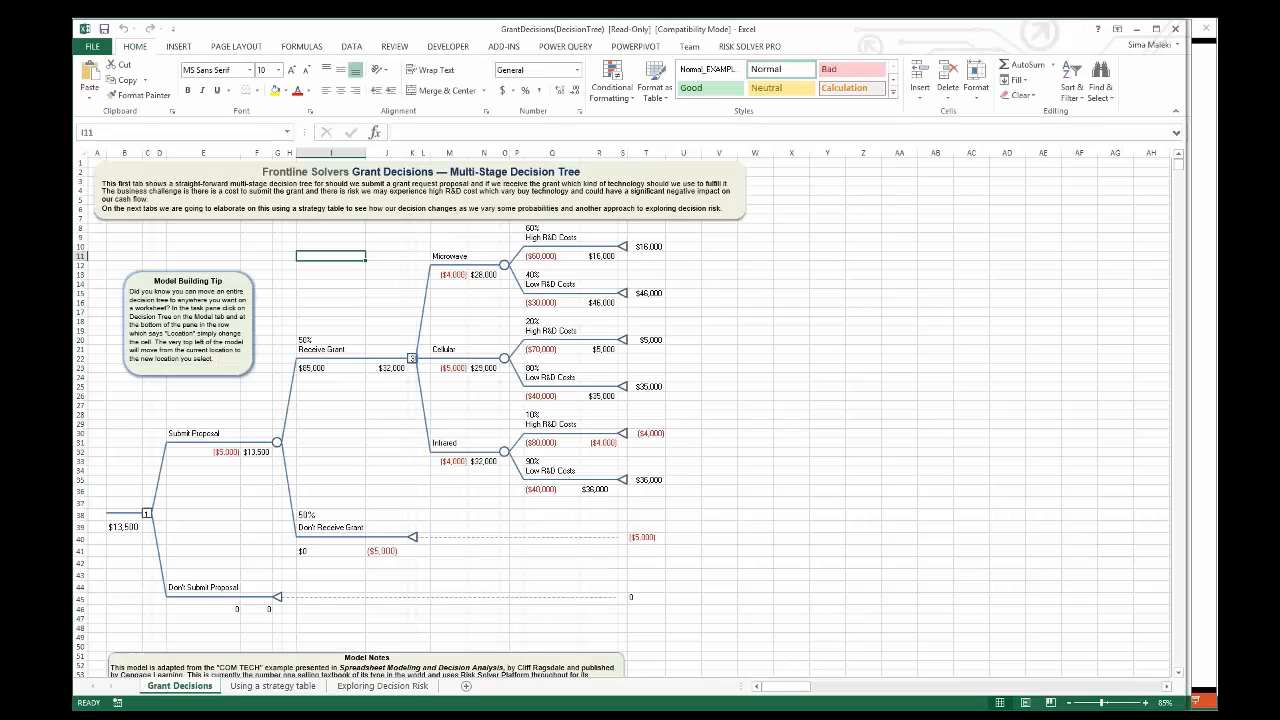
pyautogui.click(722, 47)
pyautogui.click(89, 76)
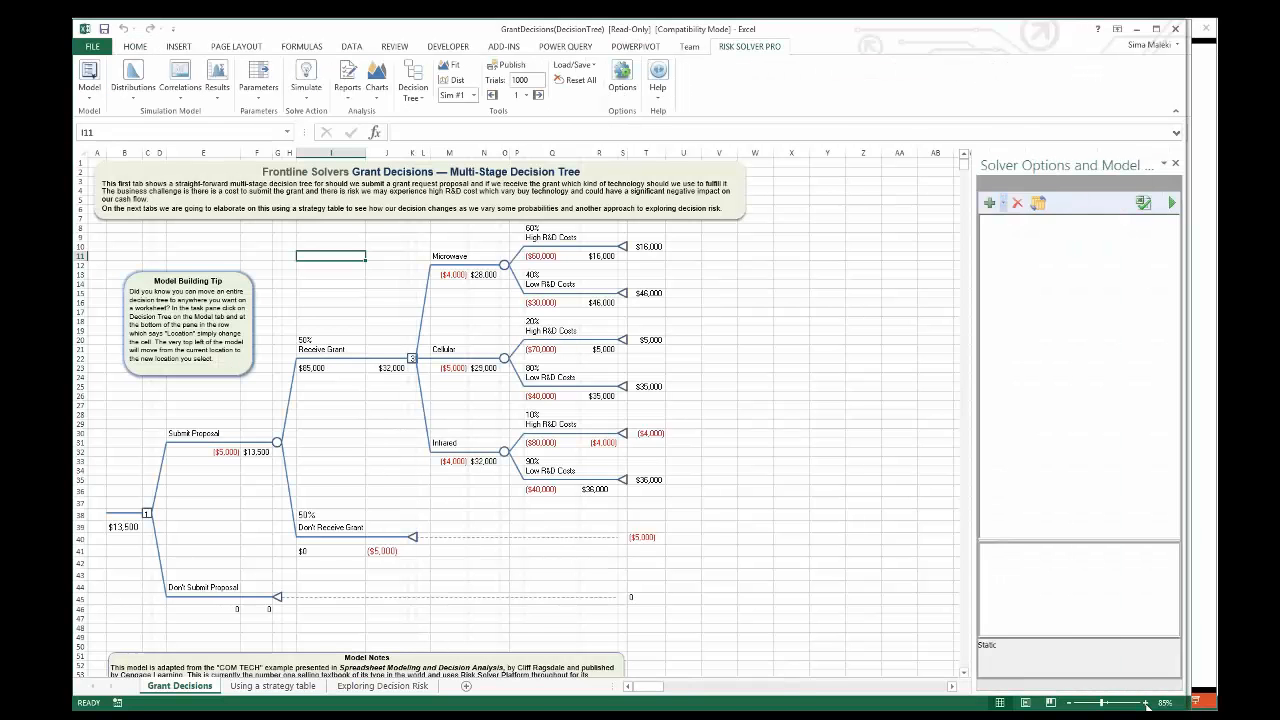
# Highlight the best decision path in the grant decision tree
pyautogui.click(1120, 704)
pyautogui.click(1120, 704)
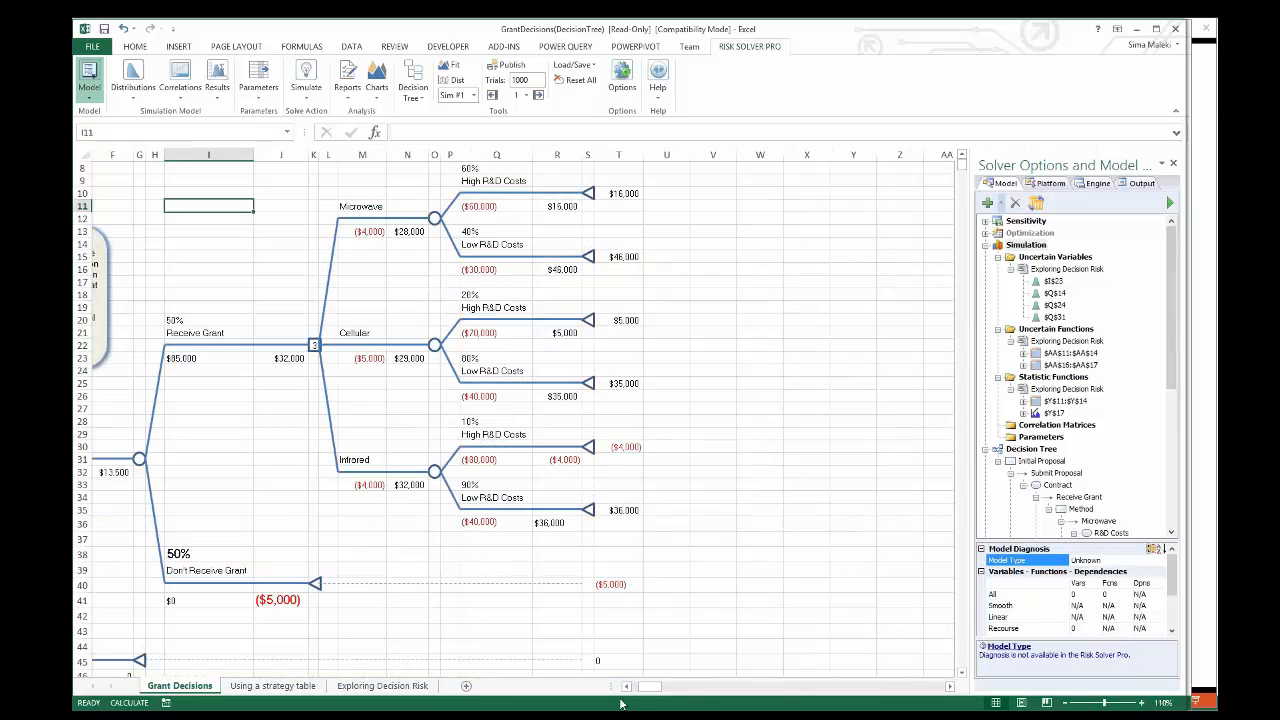
pyautogui.moveTo(647, 687); pyautogui.dragTo(623, 689)
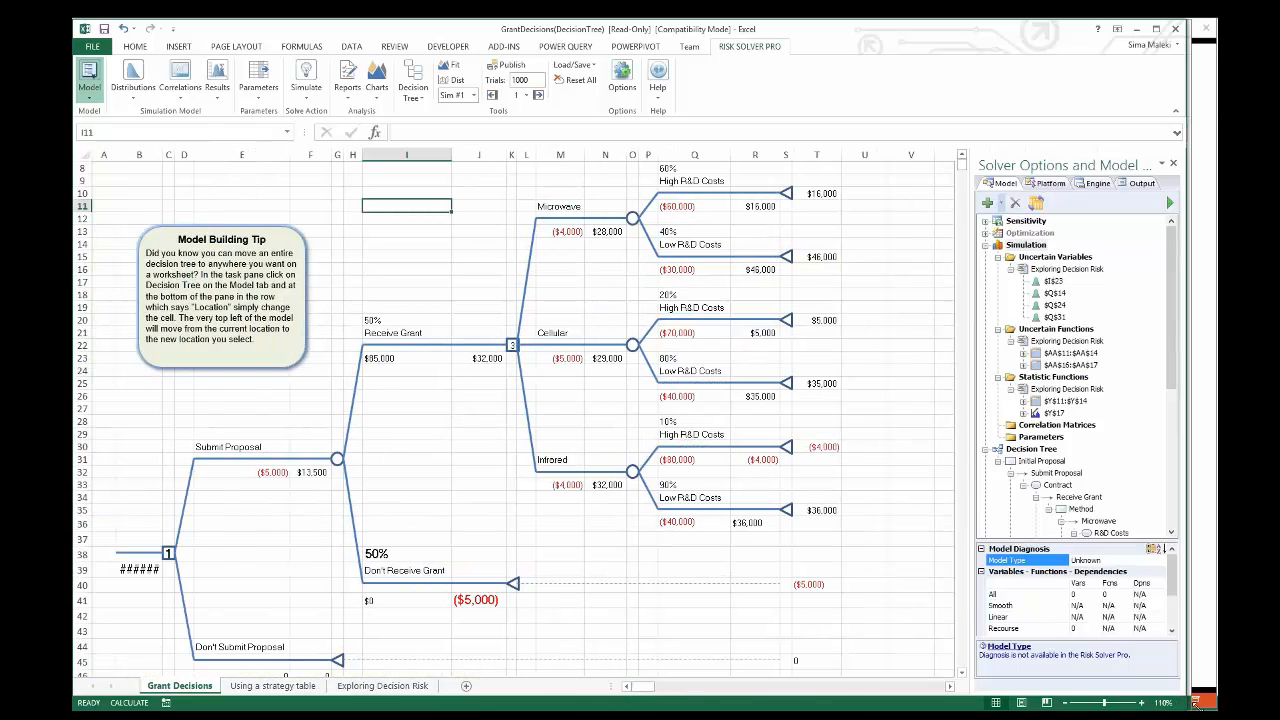
pyautogui.moveTo(1196, 703); pyautogui.dragTo(1228, 704)
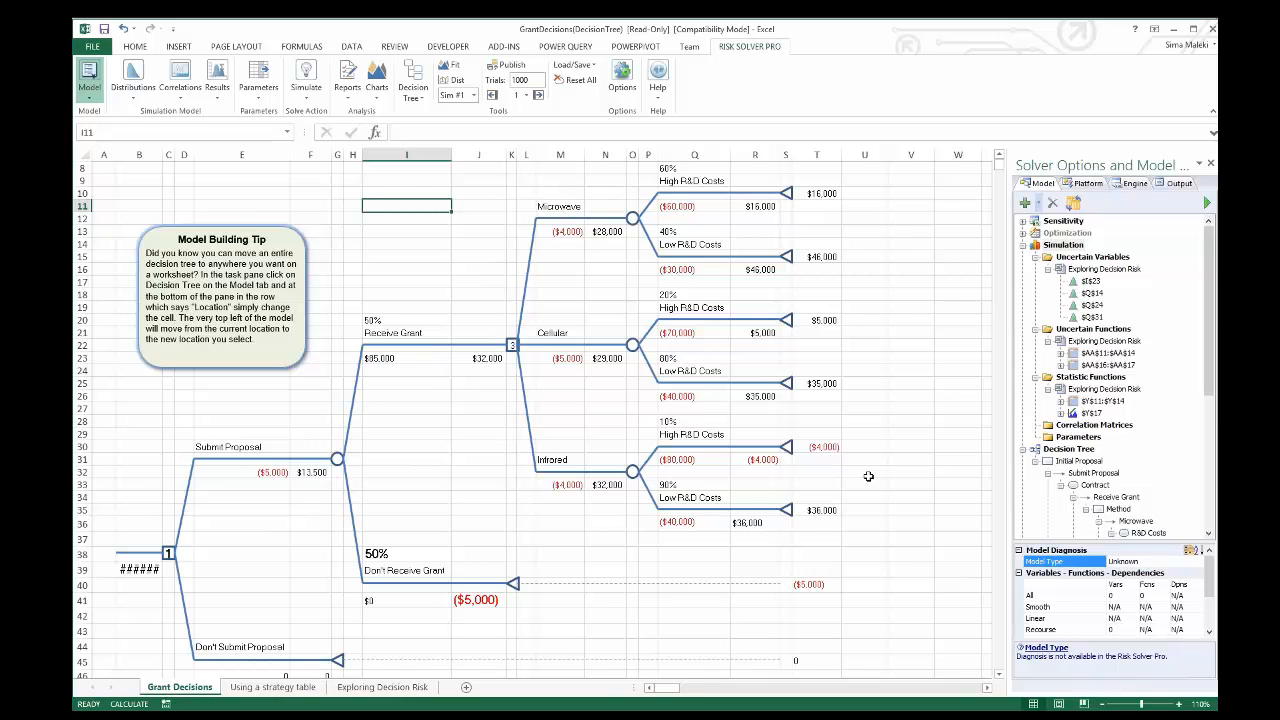
pyautogui.click(414, 95)
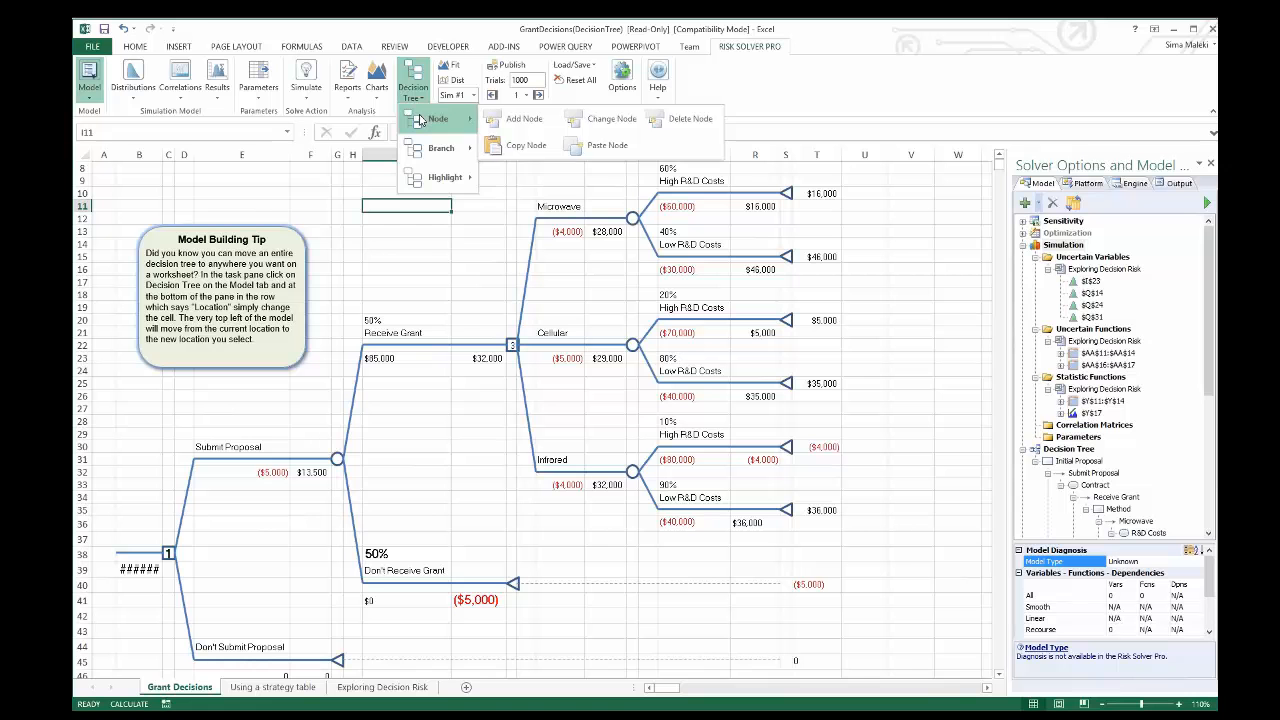
pyautogui.moveTo(412, 160)
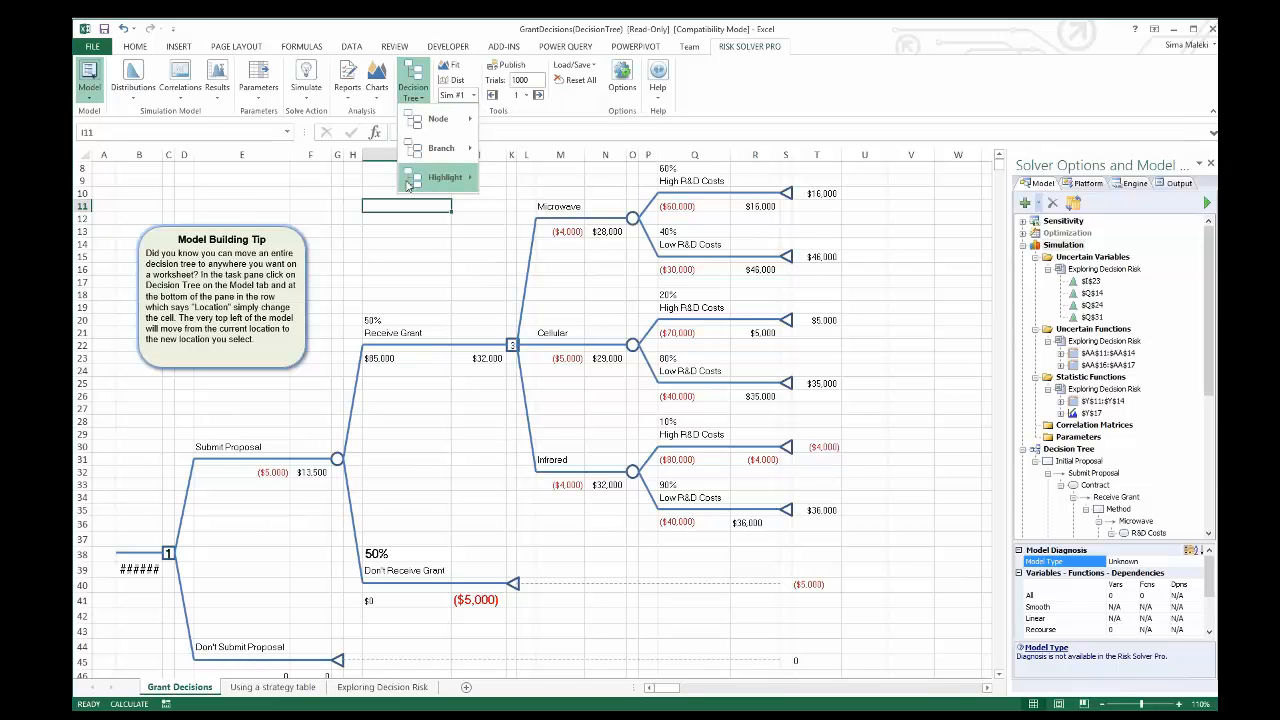
pyautogui.moveTo(407, 185)
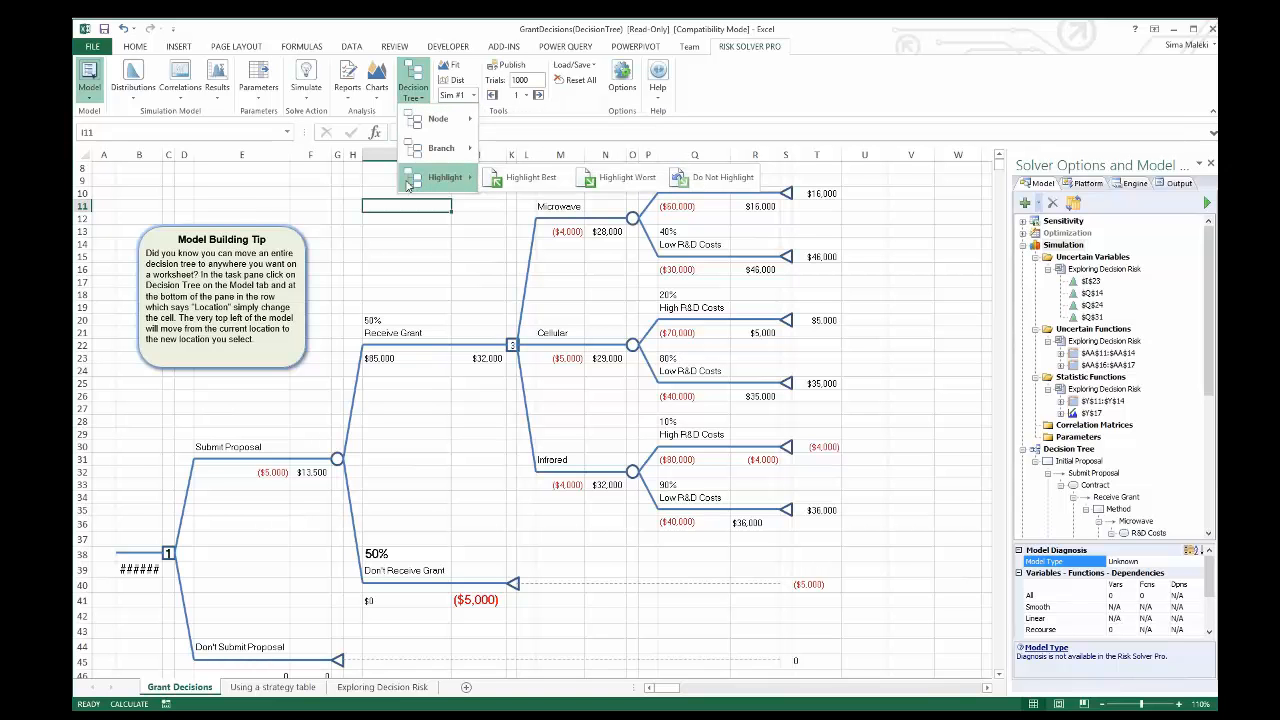
pyautogui.click(525, 177)
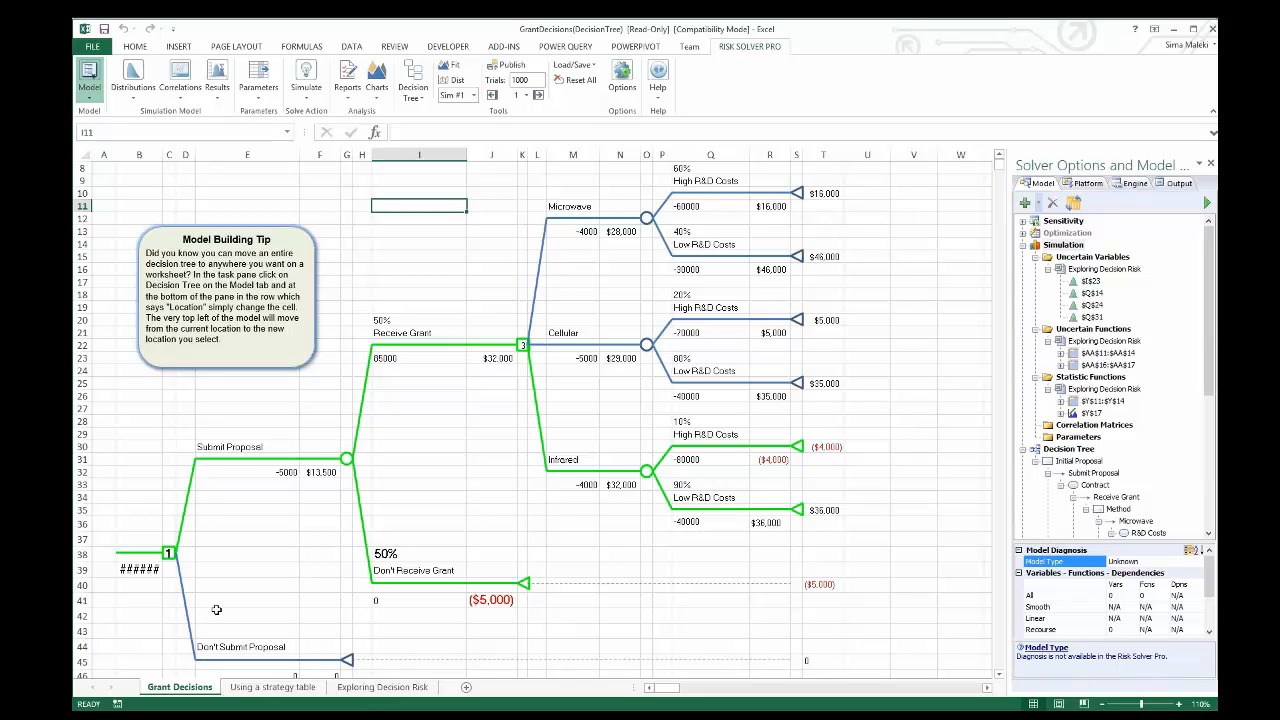
# Examine the Submit and Don't Submit Proposal branches, the submission cost, and the probability and payoff cells of the grant outcomes
pyautogui.click(250, 446)
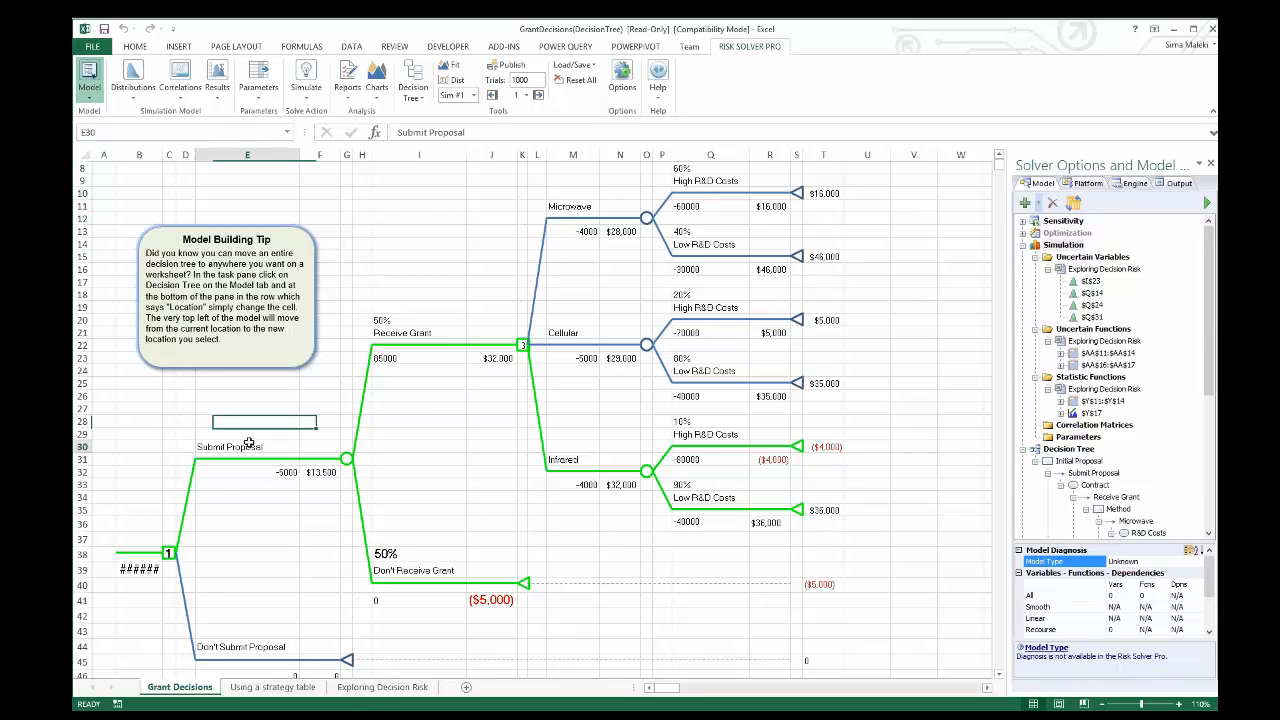
pyautogui.click(257, 644)
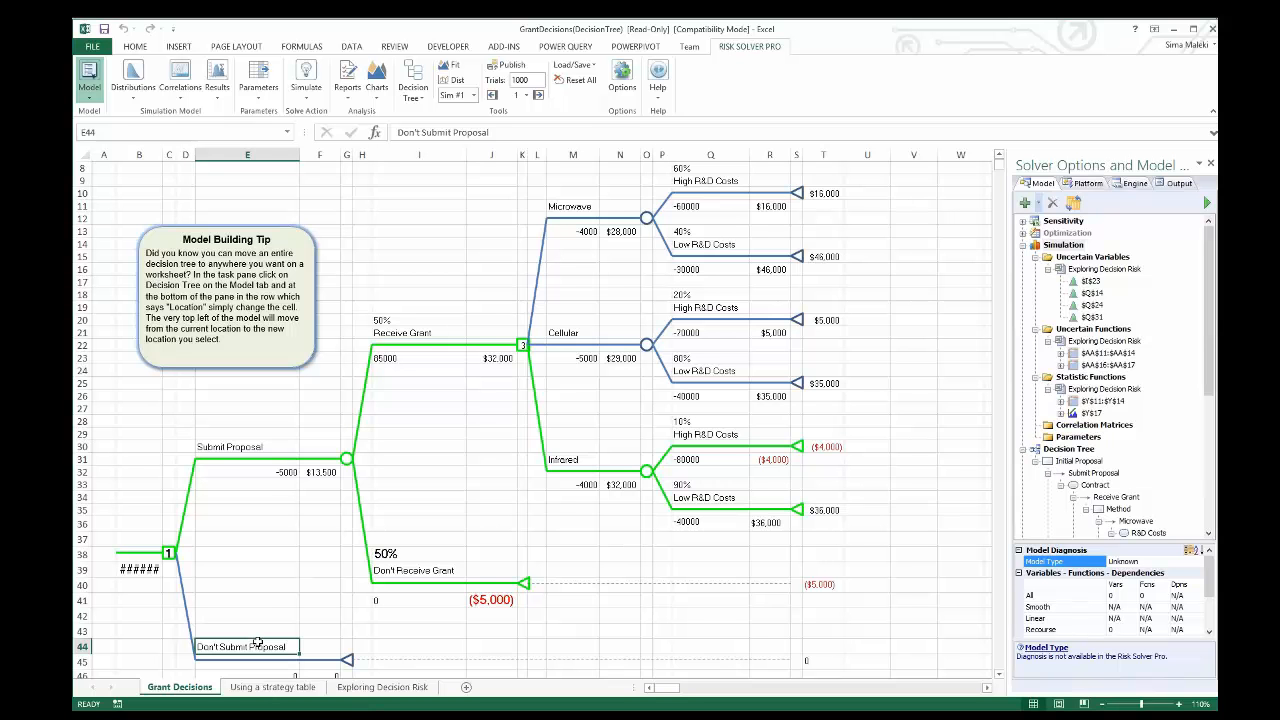
pyautogui.scroll(-1, 268, 576)
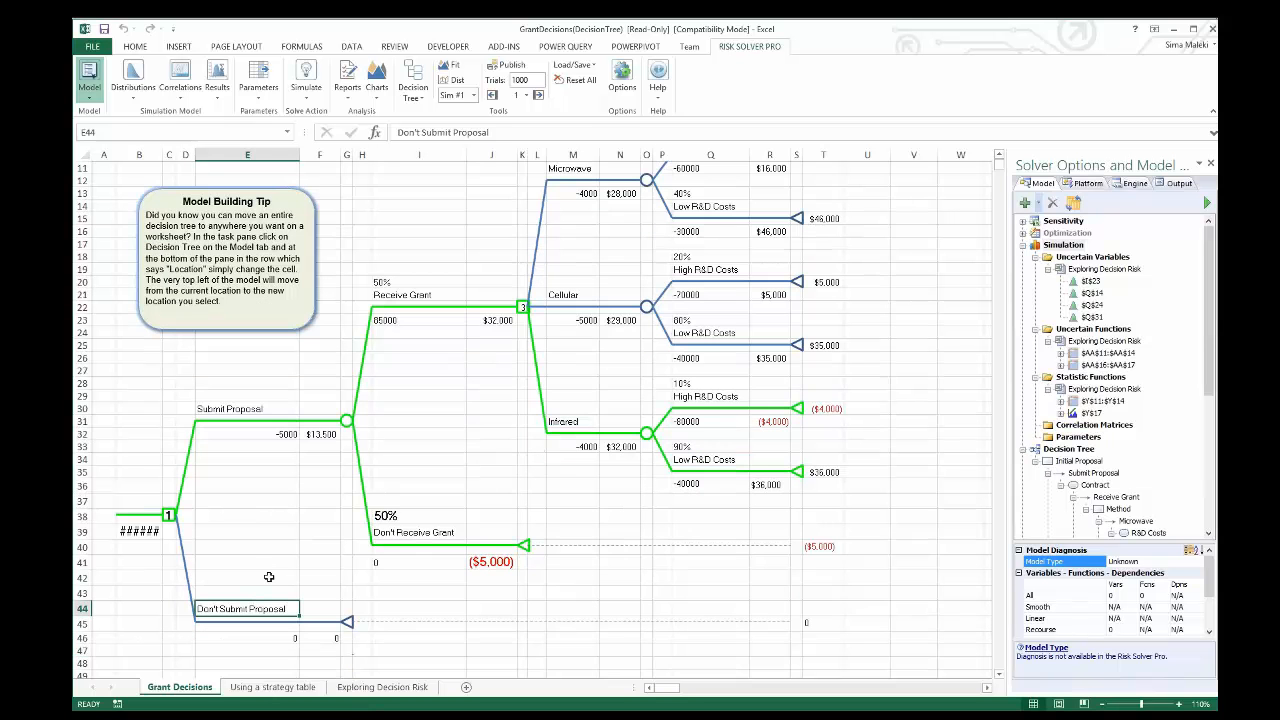
pyautogui.click(286, 434)
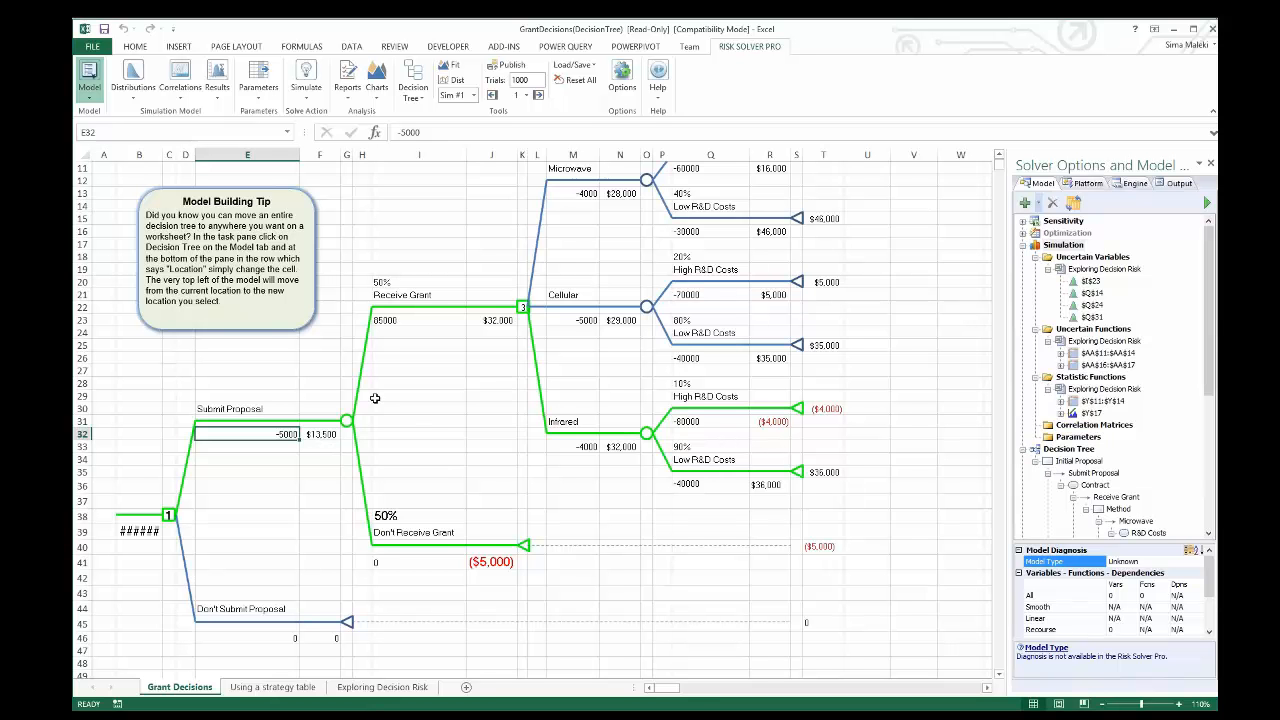
pyautogui.click(386, 285)
pyautogui.click(396, 518)
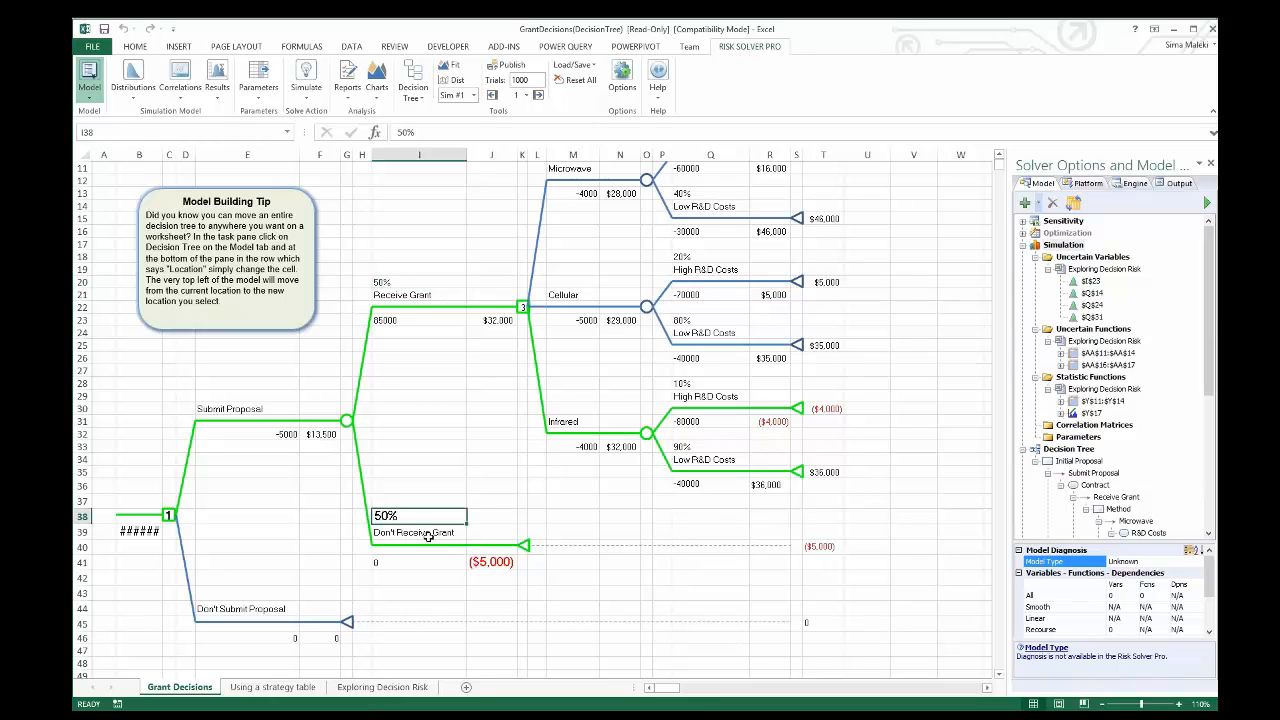
pyautogui.click(490, 562)
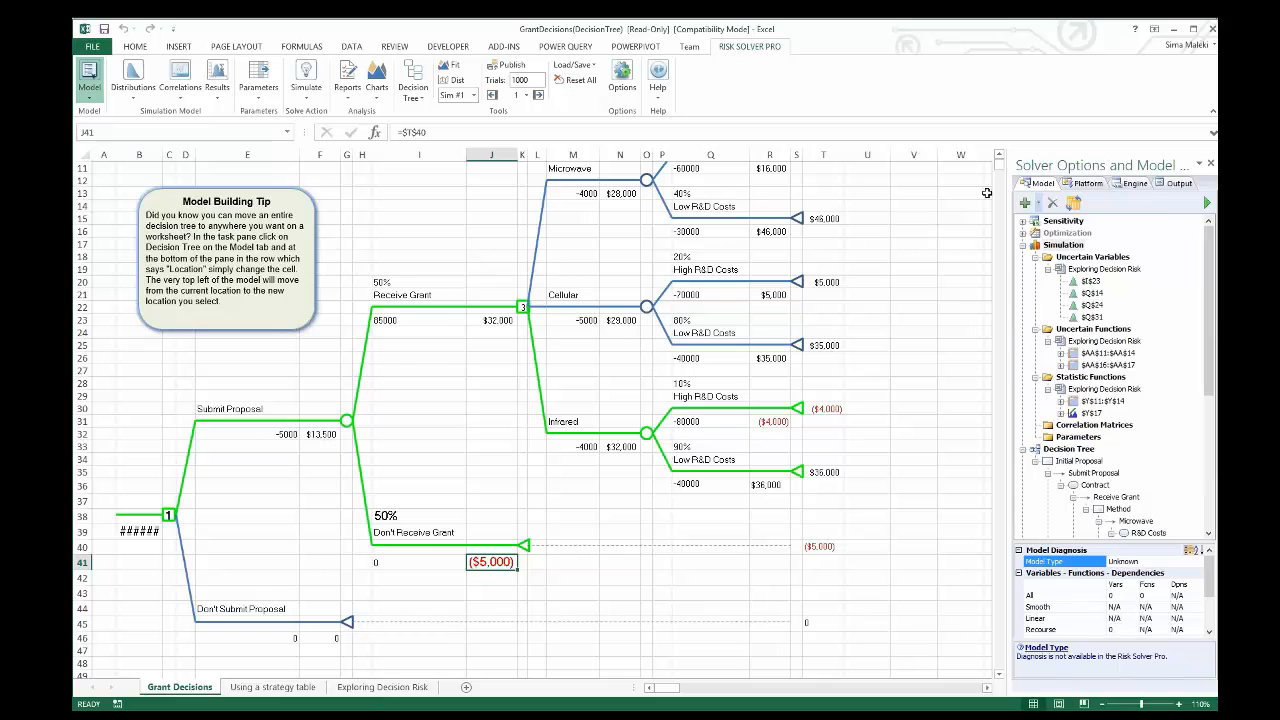
# Inspect the formulas behind the expected values of the Submit, Don't Submit, Infrared and Microwave branches
pyautogui.doubleClick(999, 156)
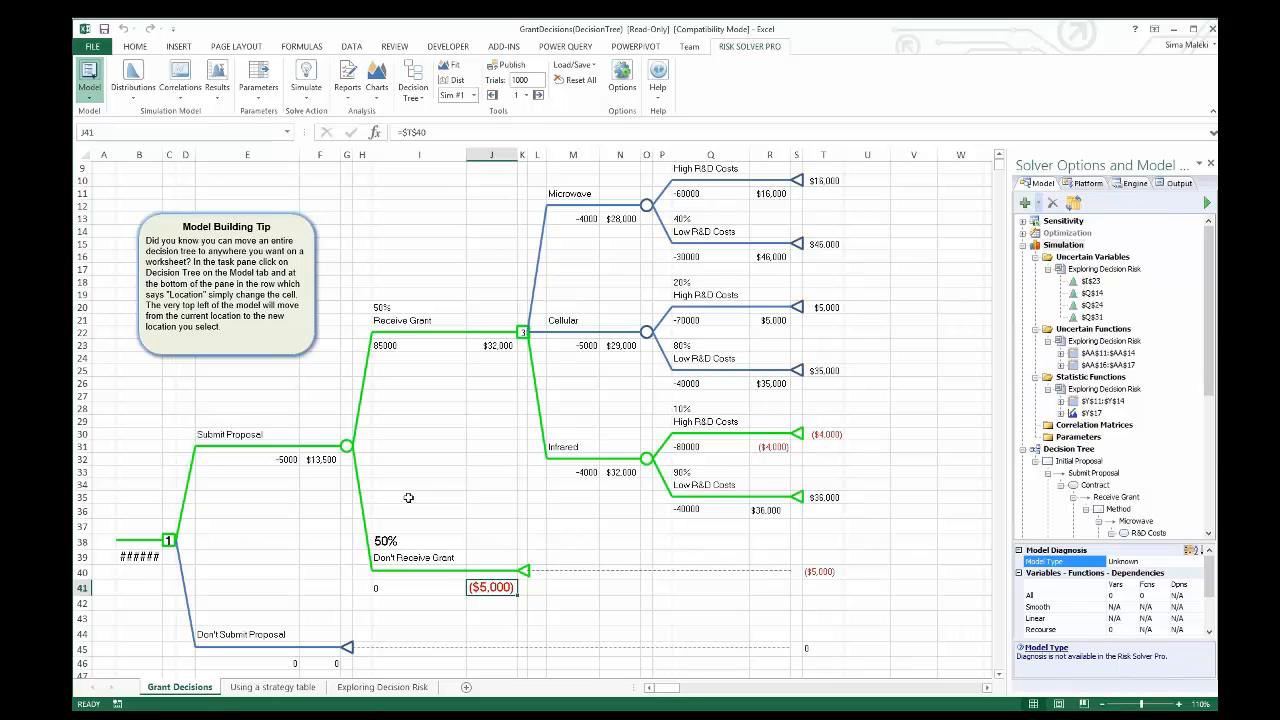
pyautogui.click(318, 462)
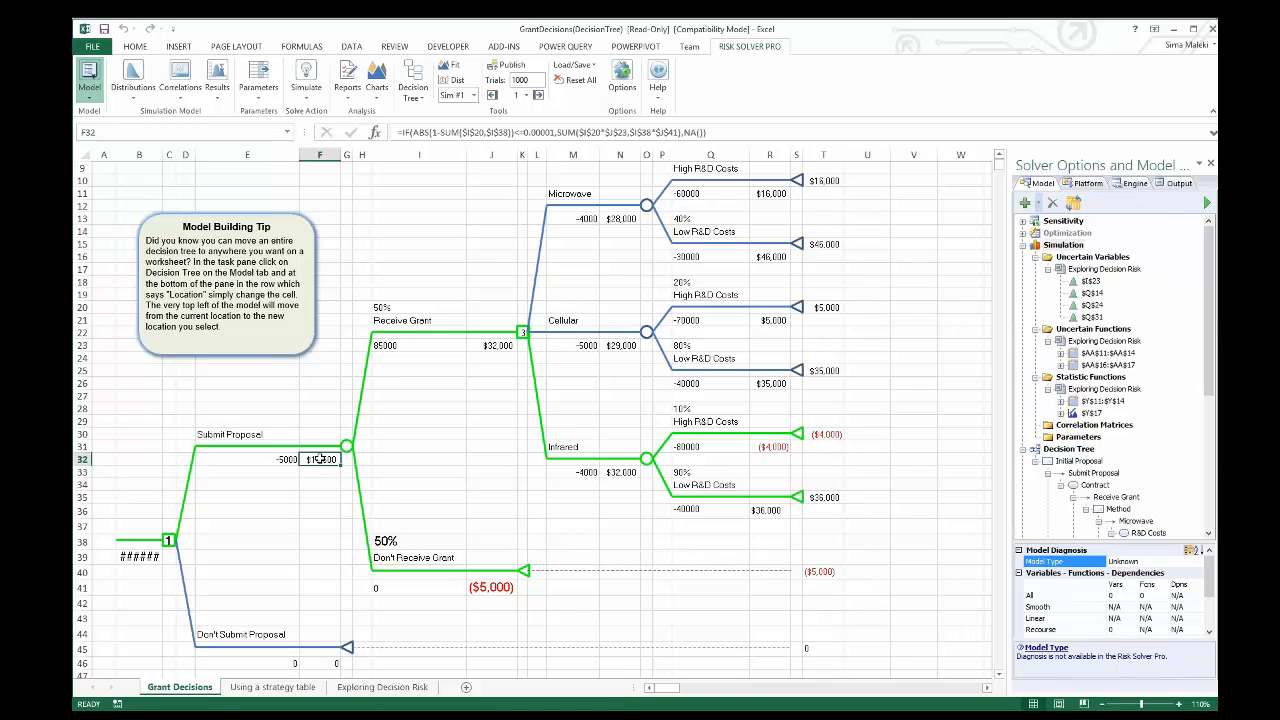
pyautogui.click(323, 663)
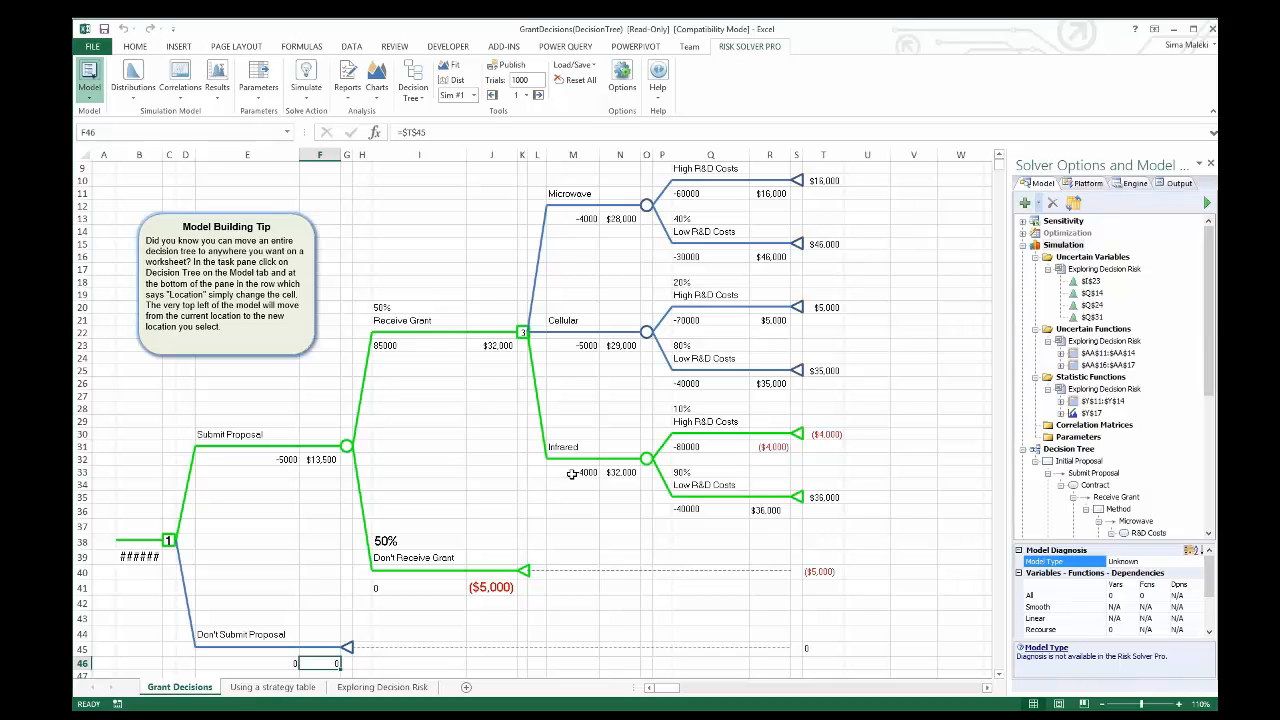
pyautogui.click(621, 473)
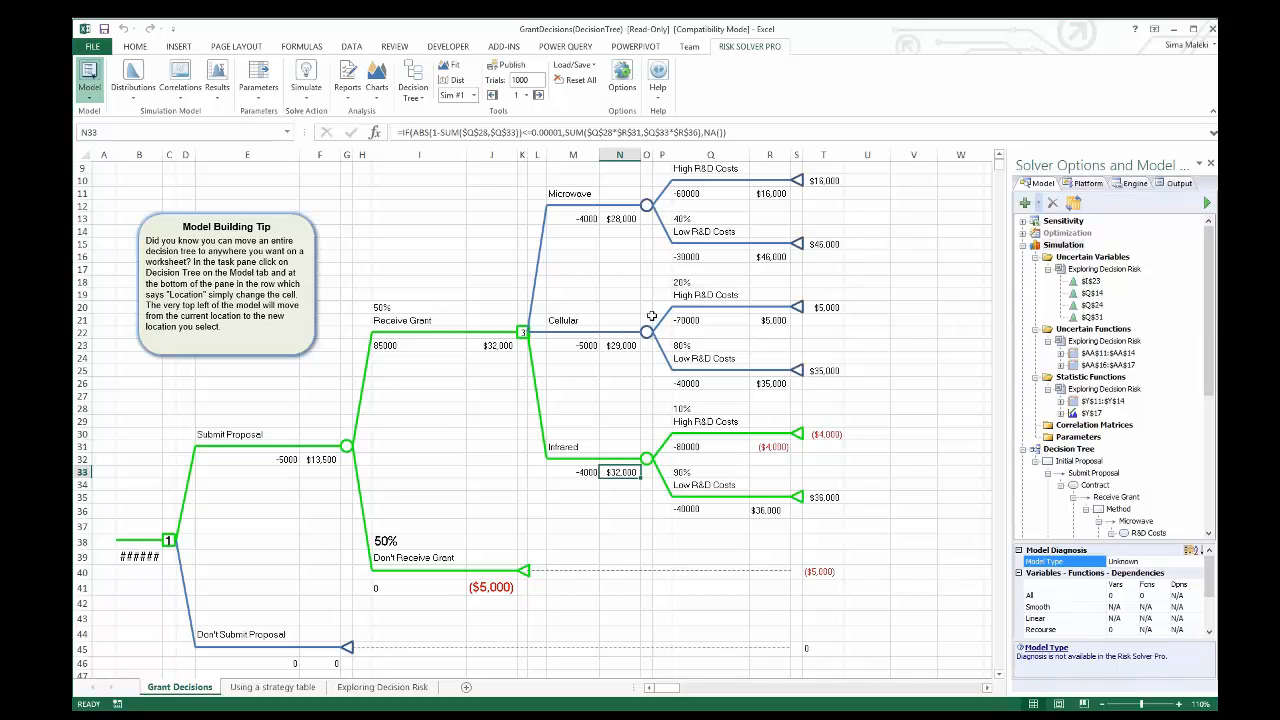
pyautogui.click(615, 219)
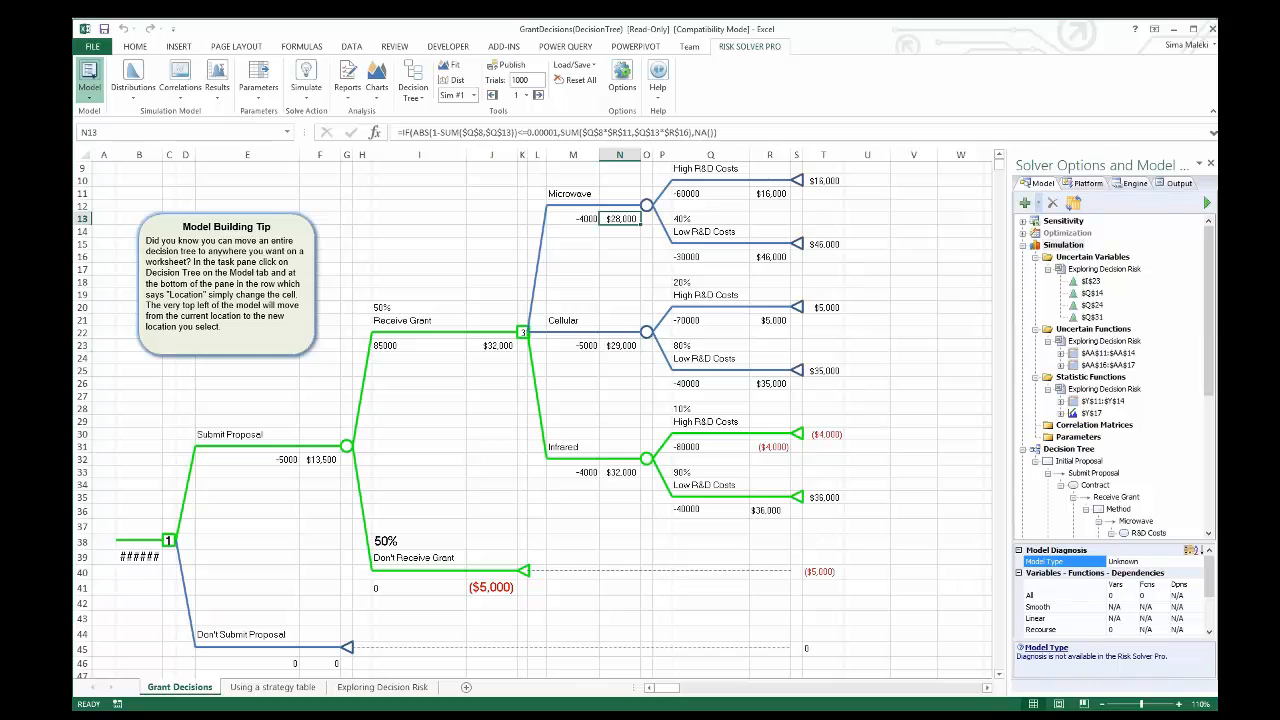
pyautogui.click(621, 473)
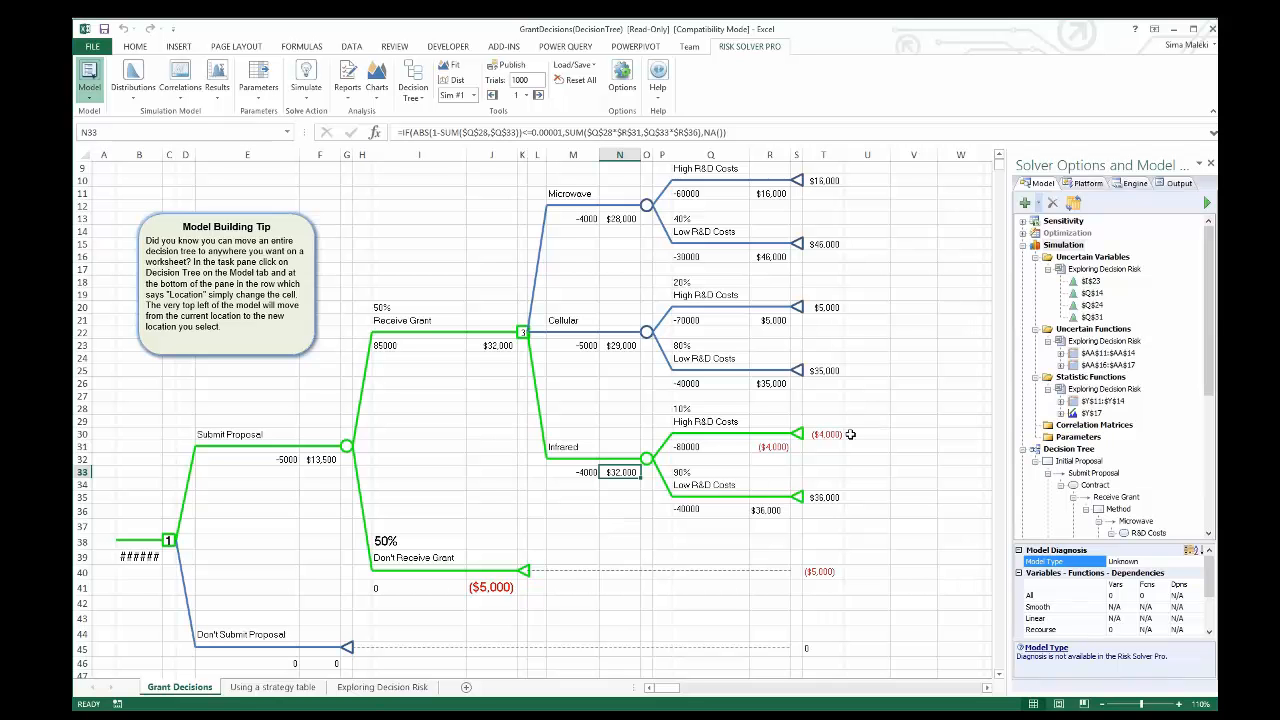
pyautogui.click(889, 413)
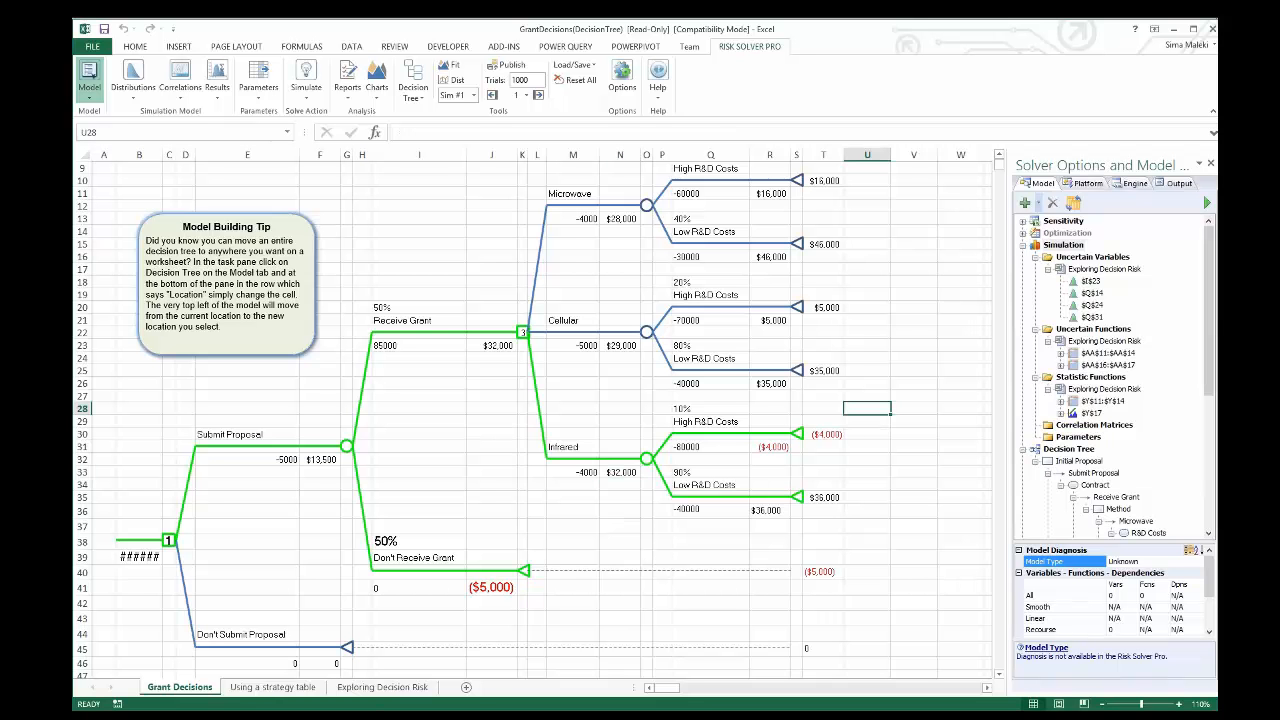
pyautogui.click(413, 82)
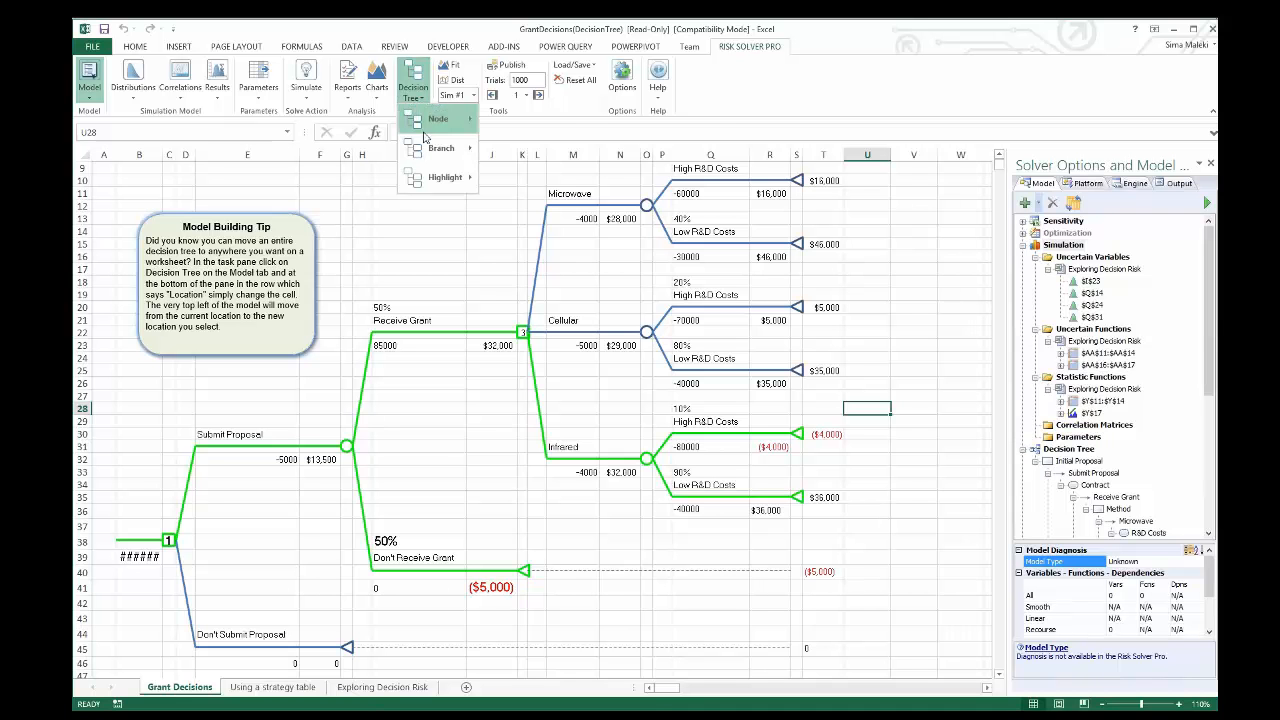
pyautogui.moveTo(425, 137)
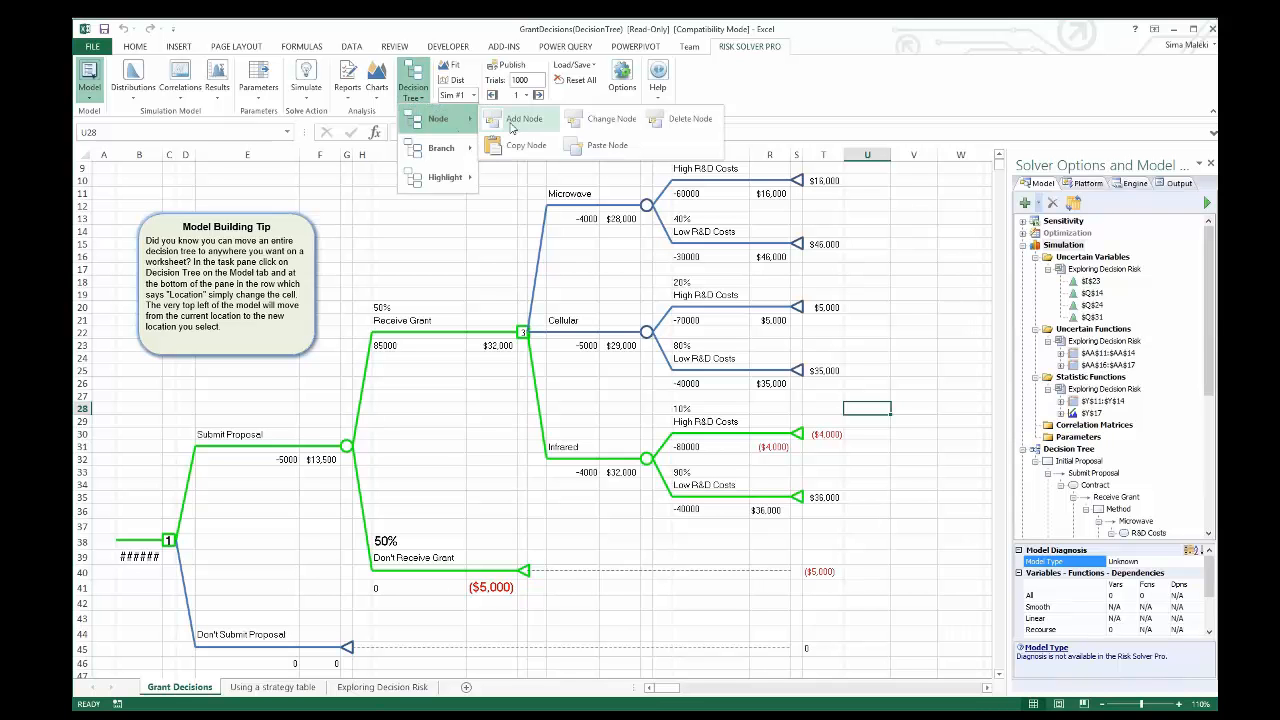
pyautogui.click(476, 240)
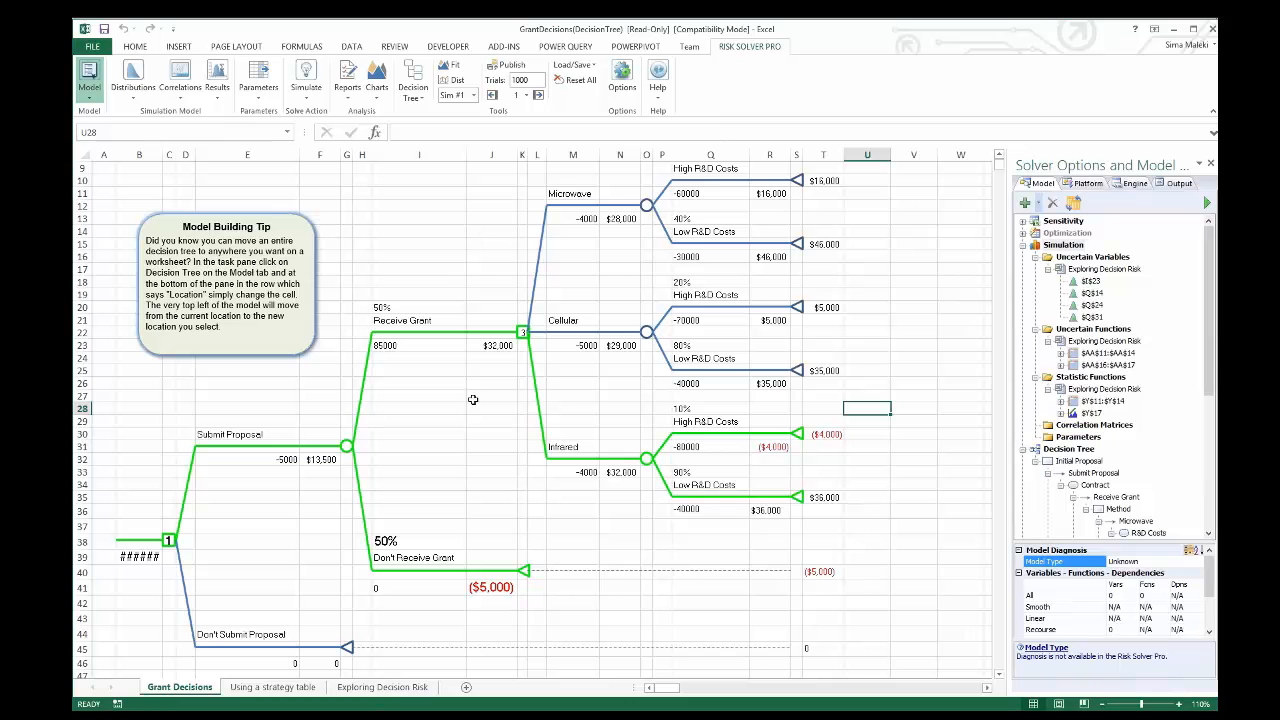
pyautogui.click(657, 78)
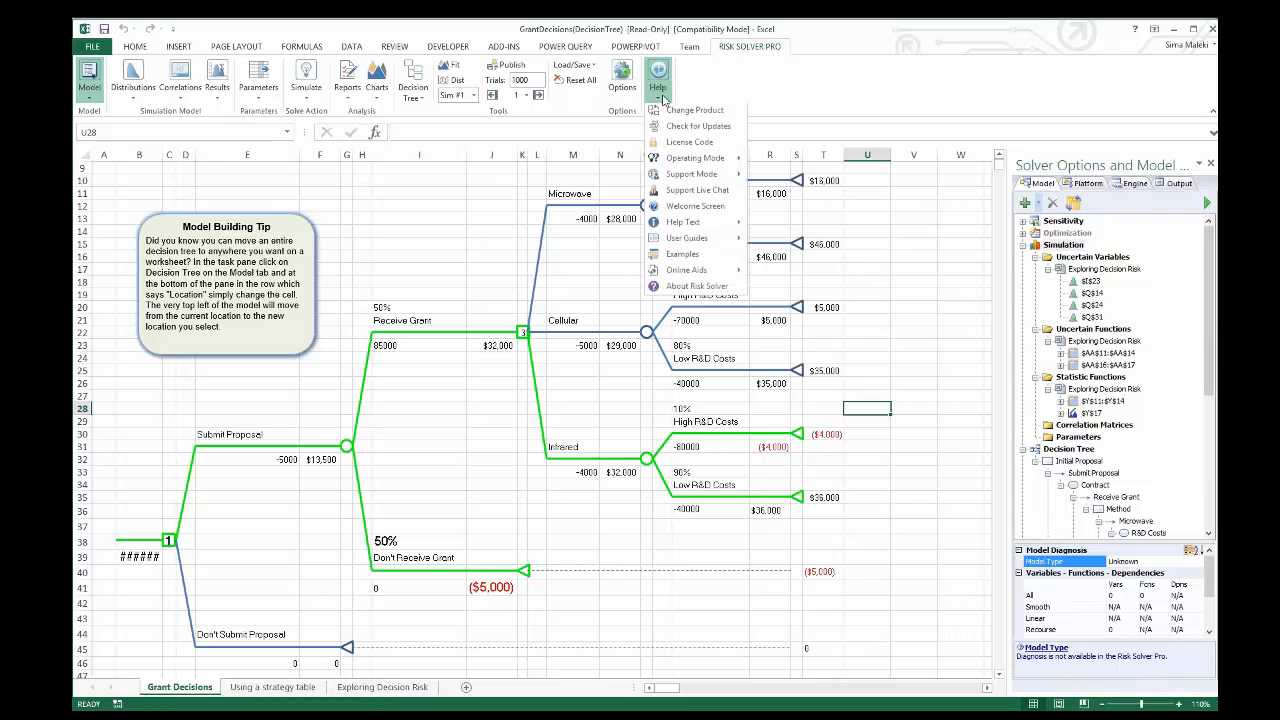
pyautogui.moveTo(689, 250)
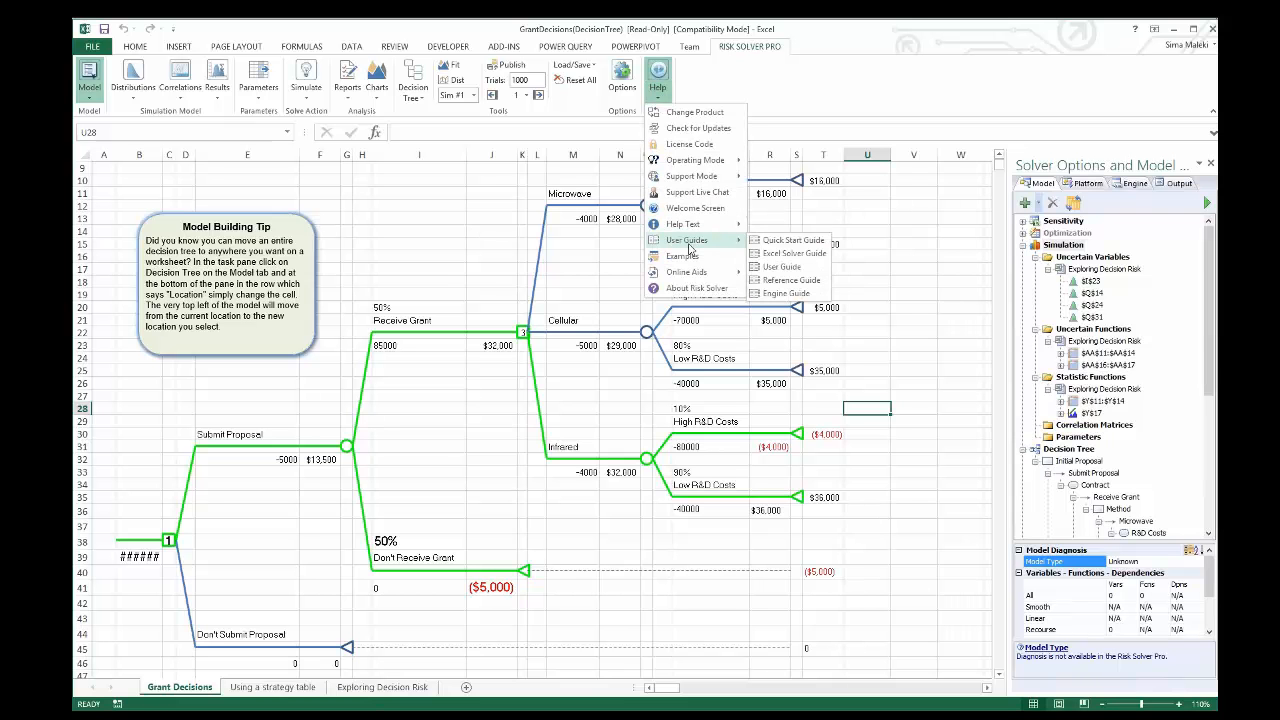
pyautogui.click(603, 631)
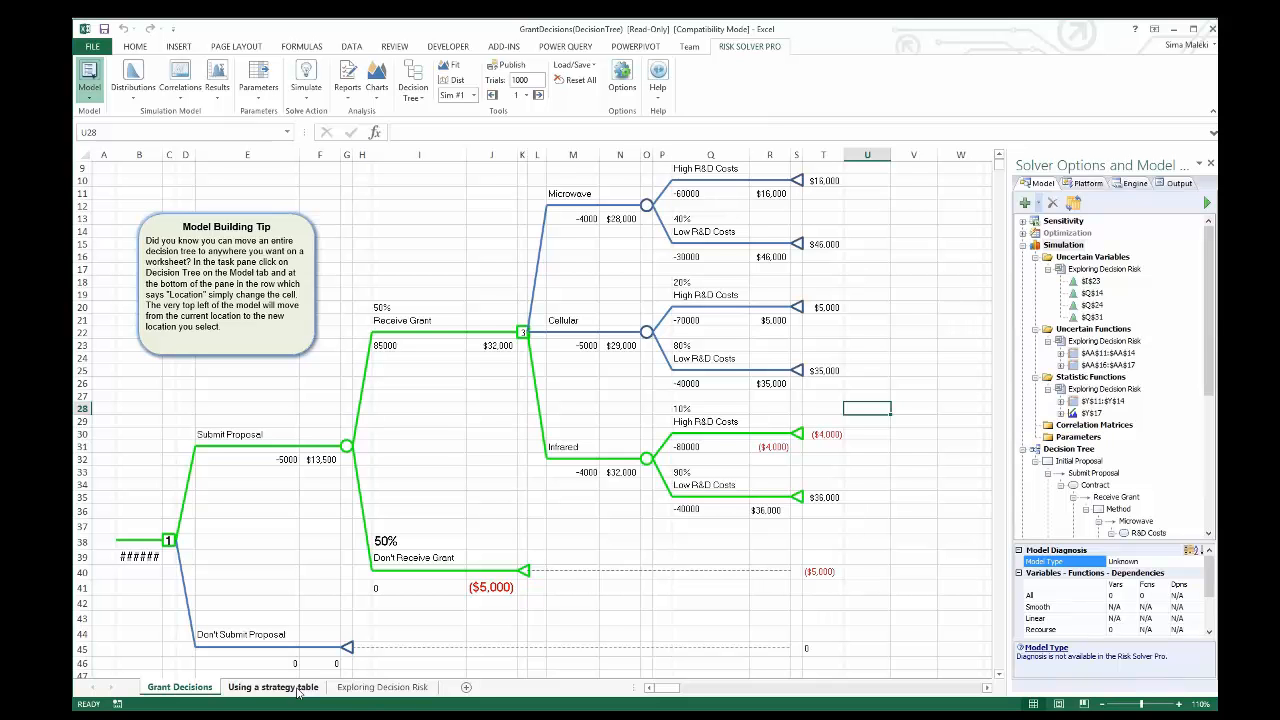
# Check the grant outcome probability cells and show the strategy table on the "Using a strategy table" sheet
pyautogui.click(380, 307)
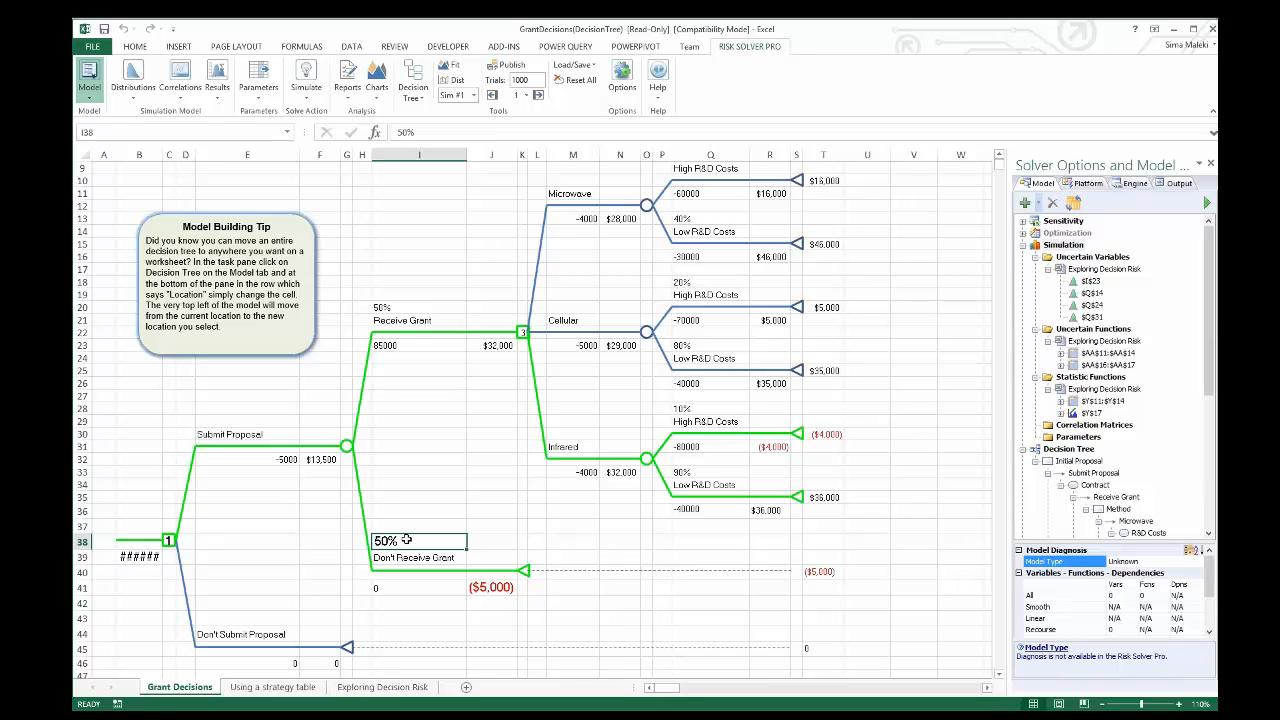
pyautogui.click(424, 598)
pyautogui.click(275, 687)
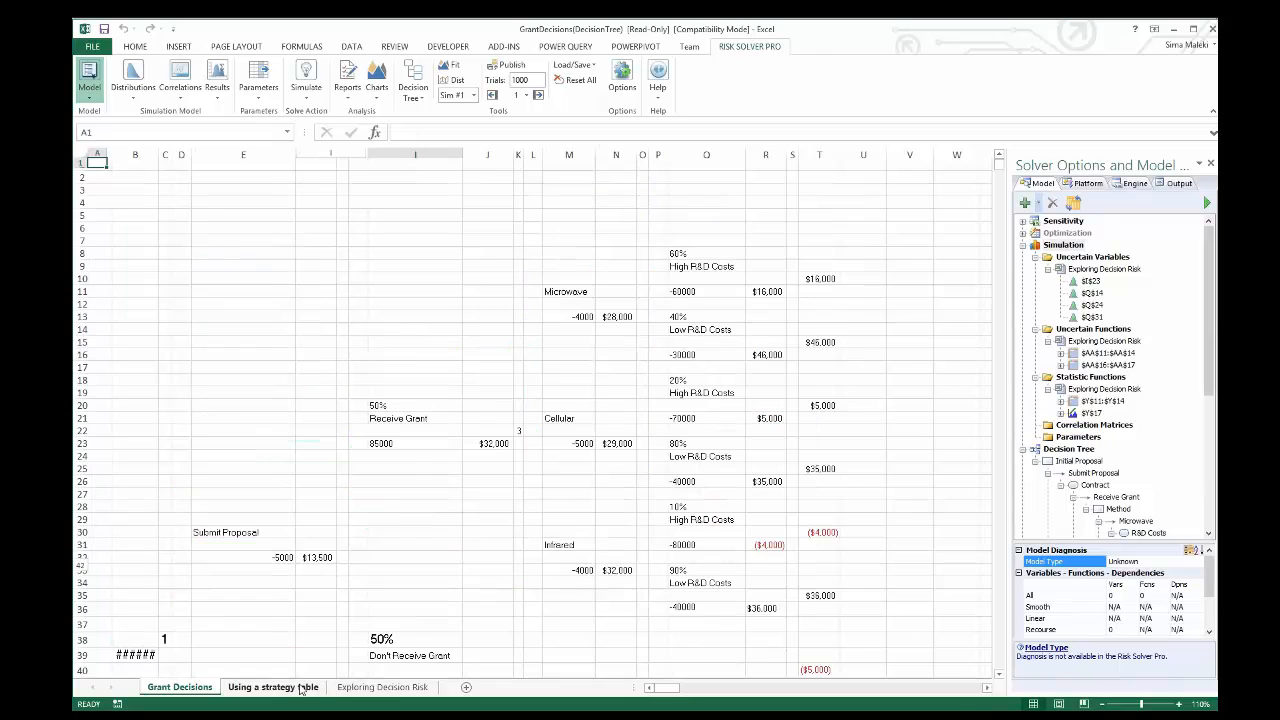
pyautogui.click(1180, 704)
pyautogui.click(1180, 704)
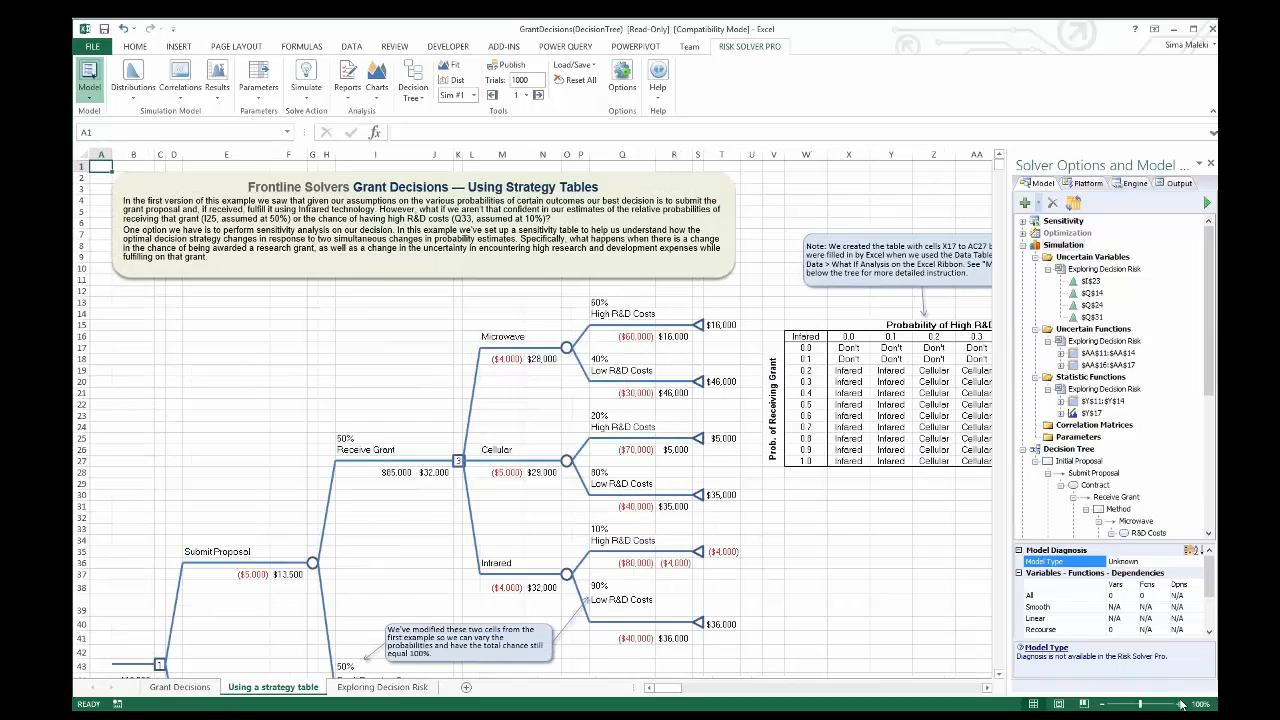
pyautogui.click(1180, 704)
pyautogui.click(1180, 704)
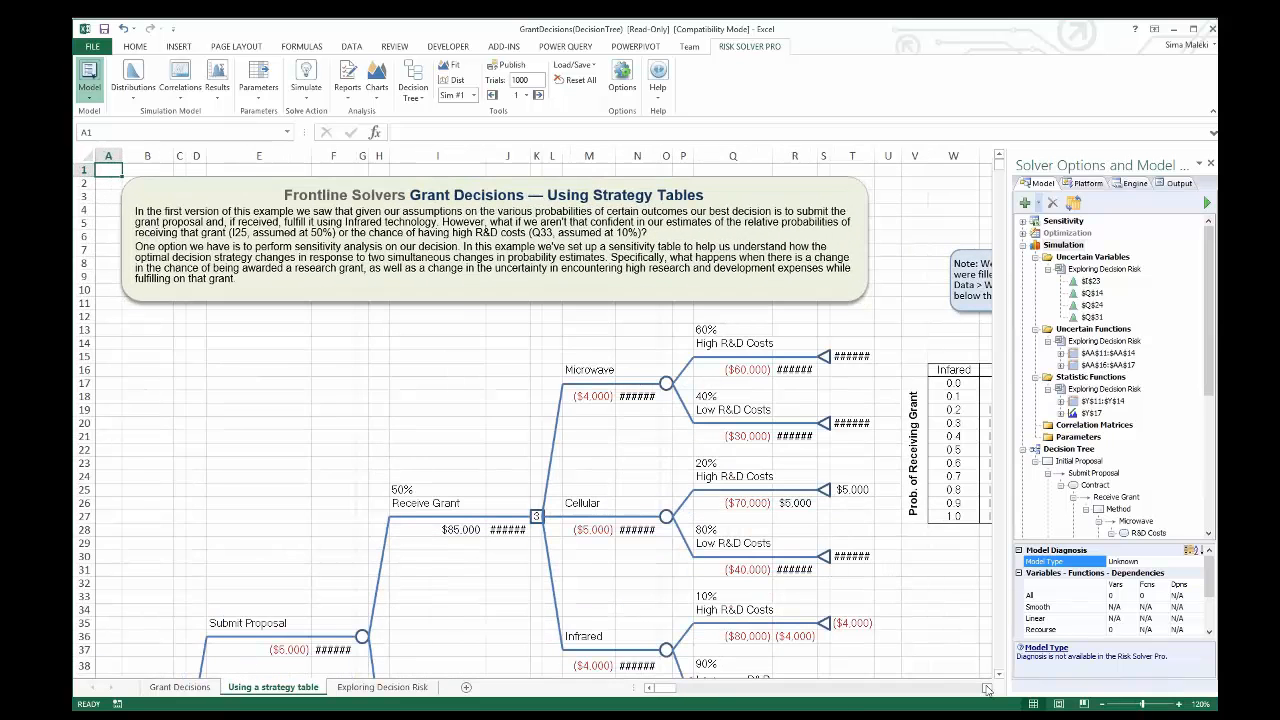
pyautogui.moveTo(986, 689); pyautogui.dragTo(986, 689)
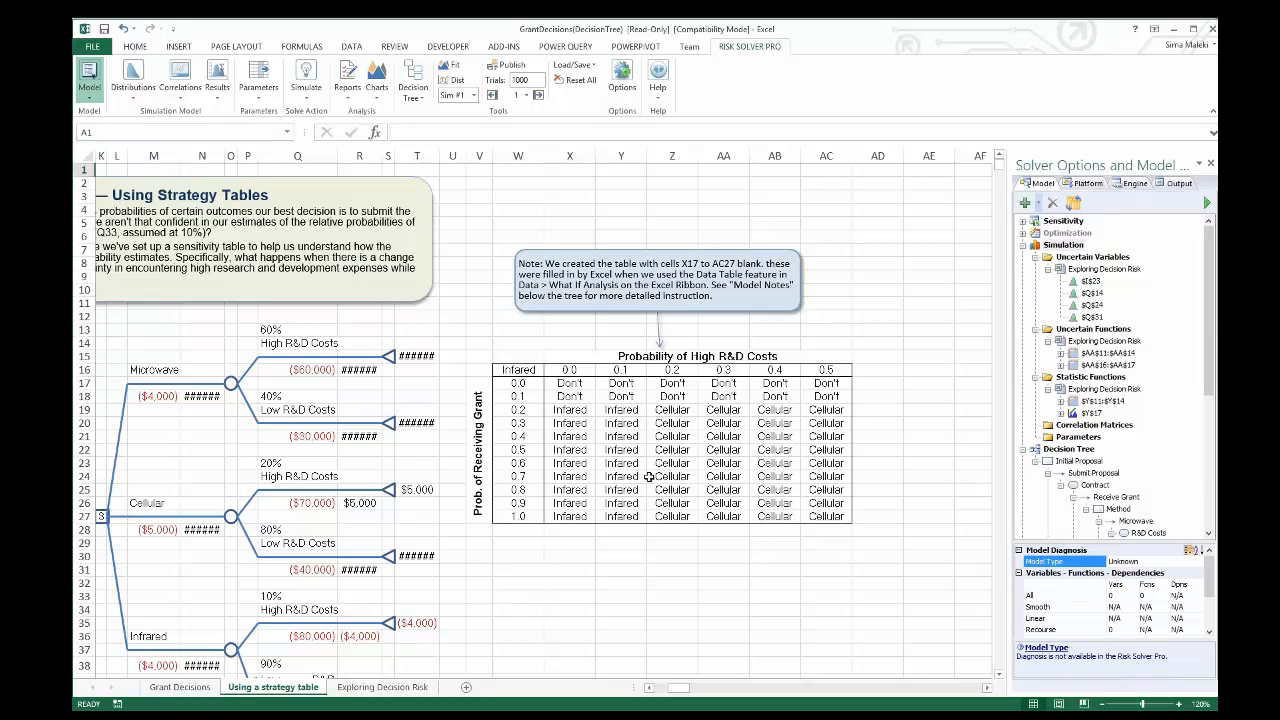
# Inspect the strategy table's corner formula W16 and its result cells Y20, Y22 and Z22
pyautogui.click(530, 367)
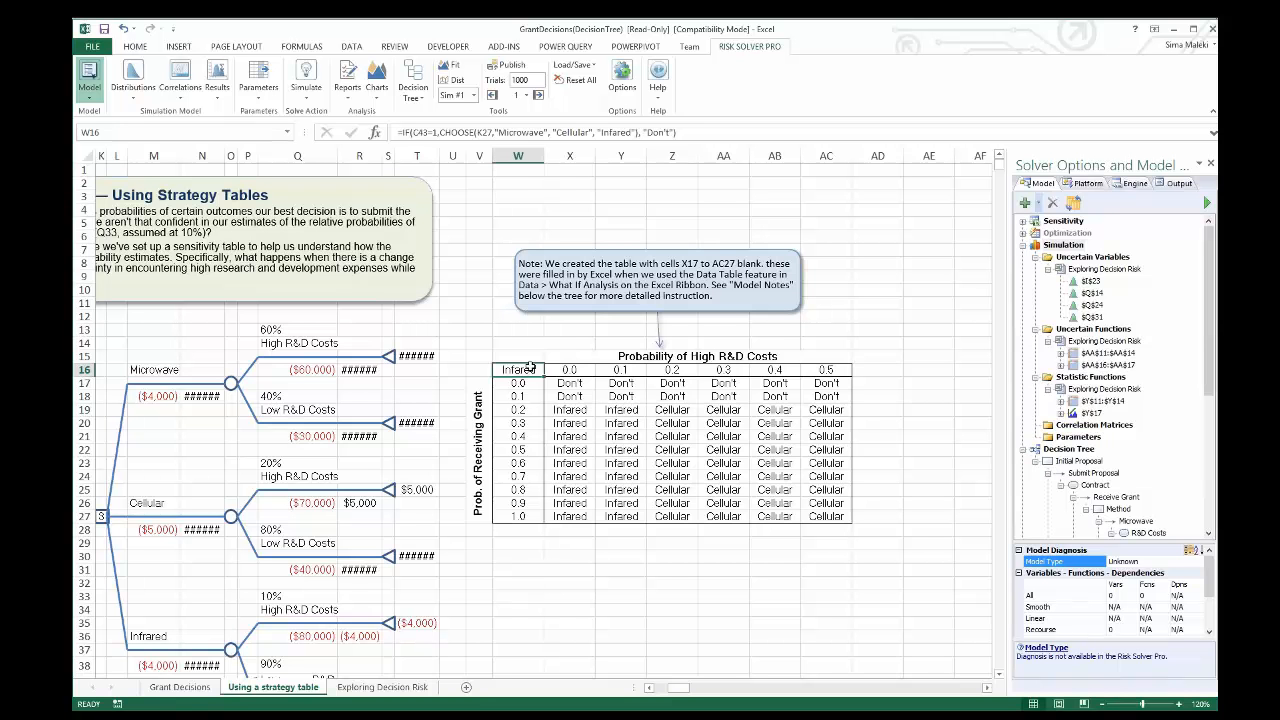
pyautogui.click(626, 422)
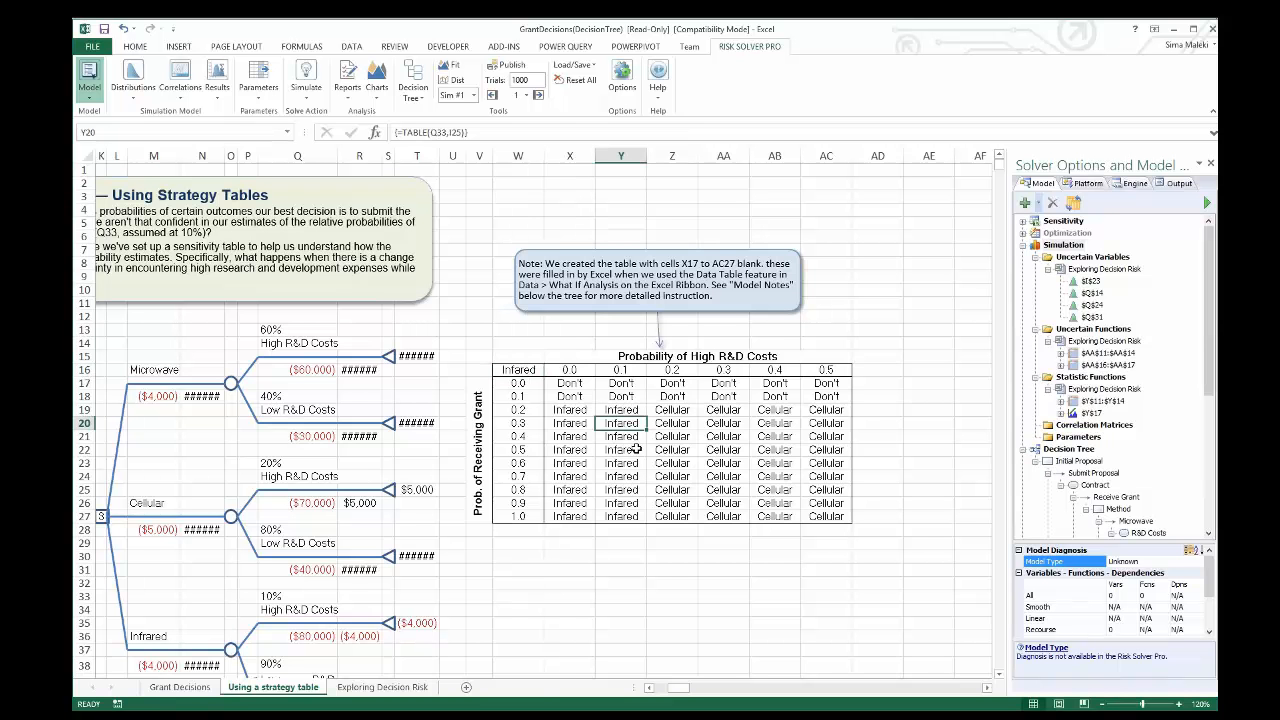
pyautogui.click(640, 449)
pyautogui.click(674, 448)
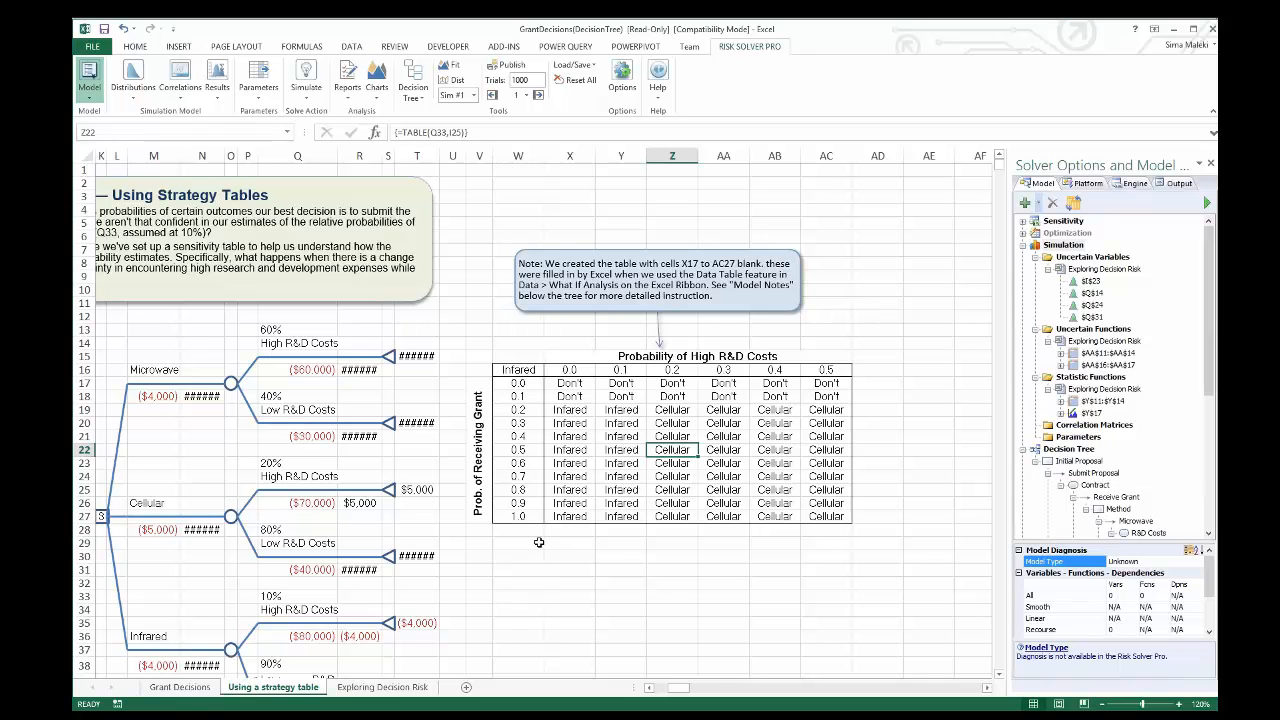
pyautogui.click(1179, 704)
pyautogui.click(1179, 704)
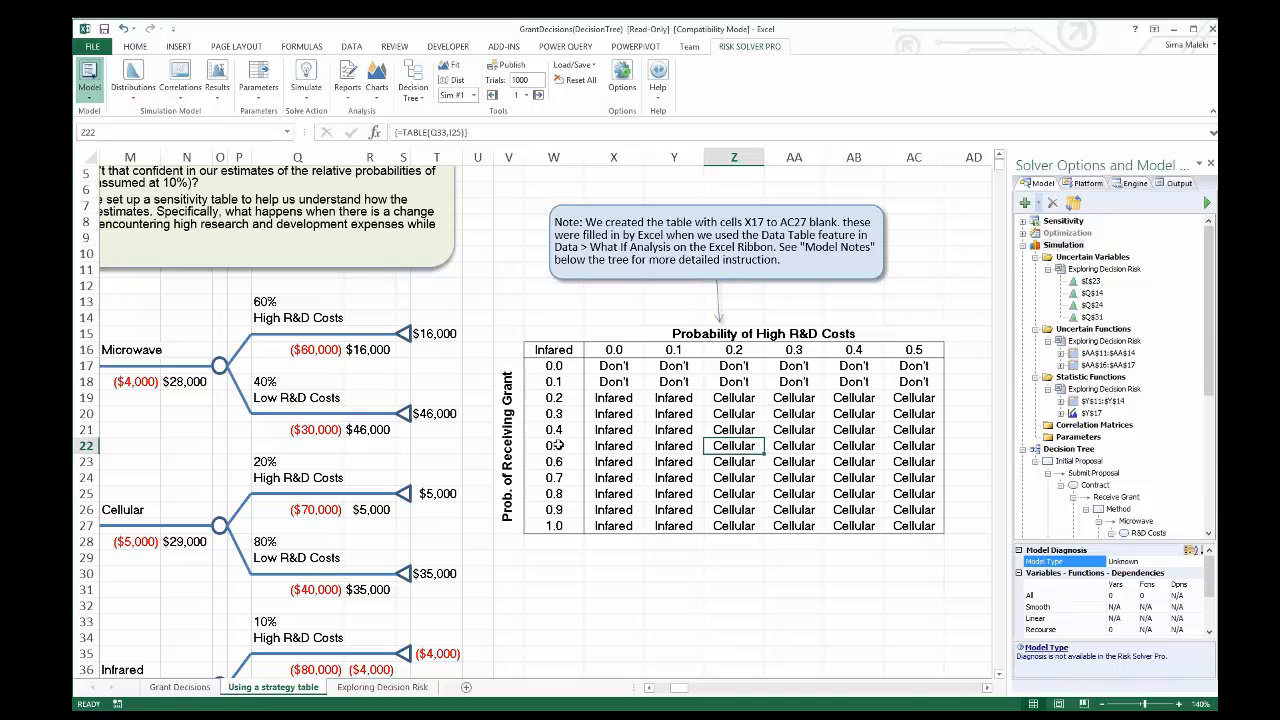
# Highlight the grant probability values in W17:W27 and the high R&D cost probability values in X16:AC16 of the strategy table
pyautogui.moveTo(556, 366); pyautogui.dragTo(551, 524)
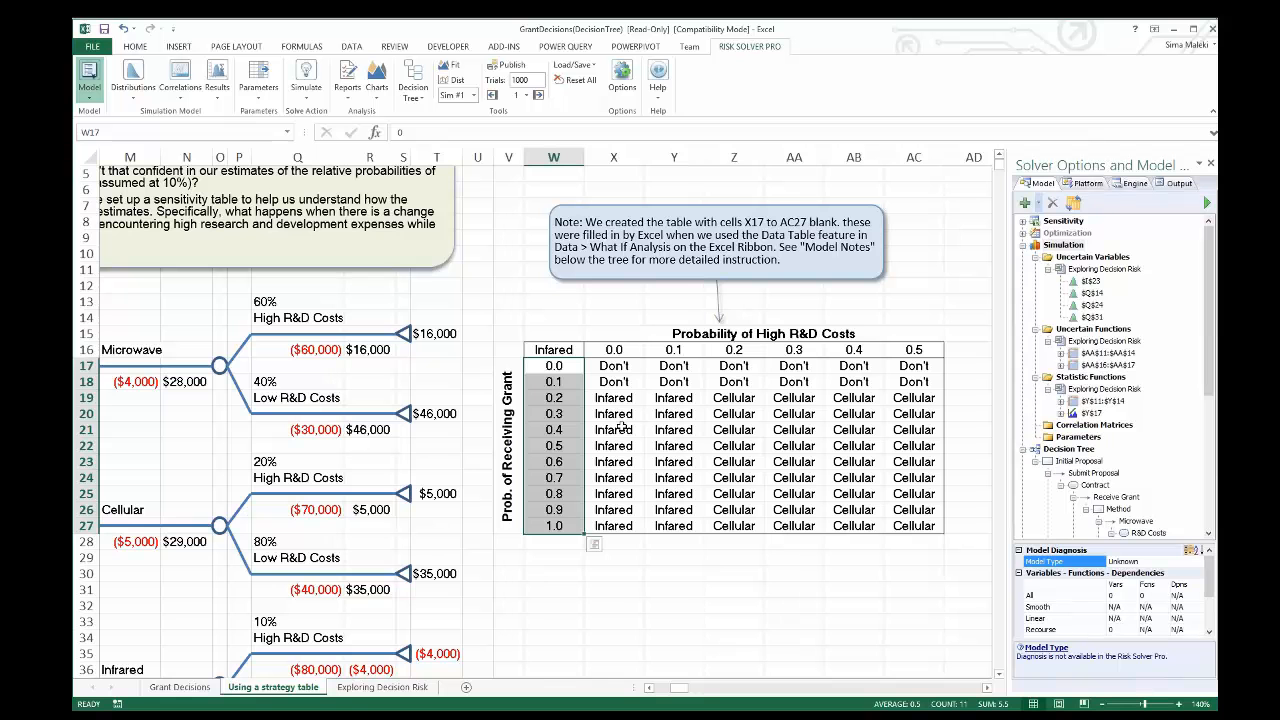
pyautogui.click(621, 349)
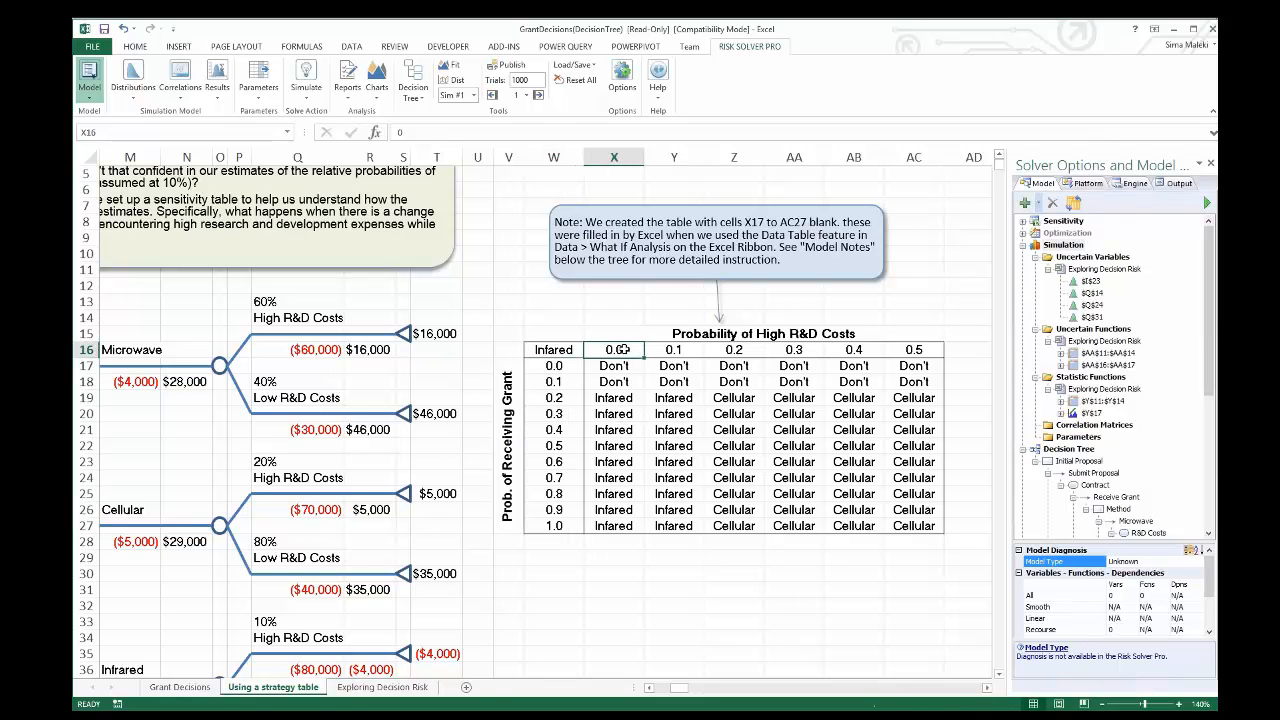
pyautogui.moveTo(622, 349); pyautogui.dragTo(891, 350)
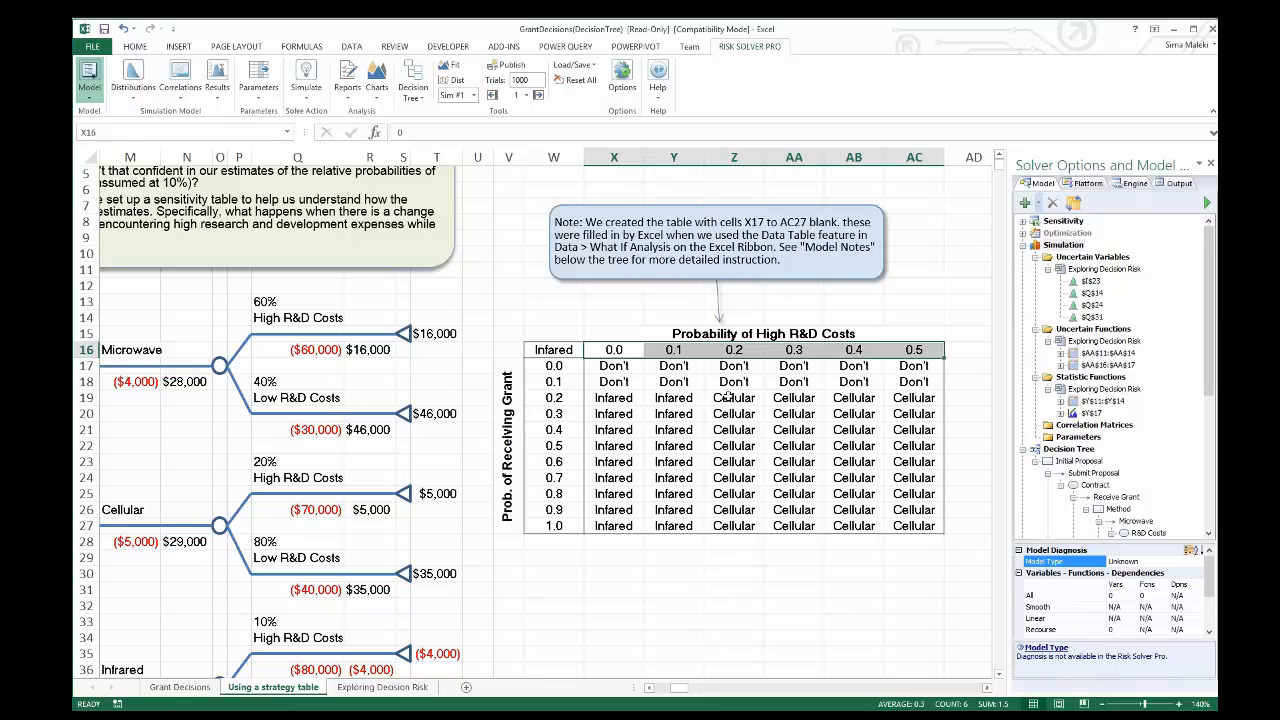
# Show the "Exploring Decision Risk" sheet and inspect the distributions of the uncertain variables I23 and Q14
pyautogui.click(390, 690)
pyautogui.click(1177, 704)
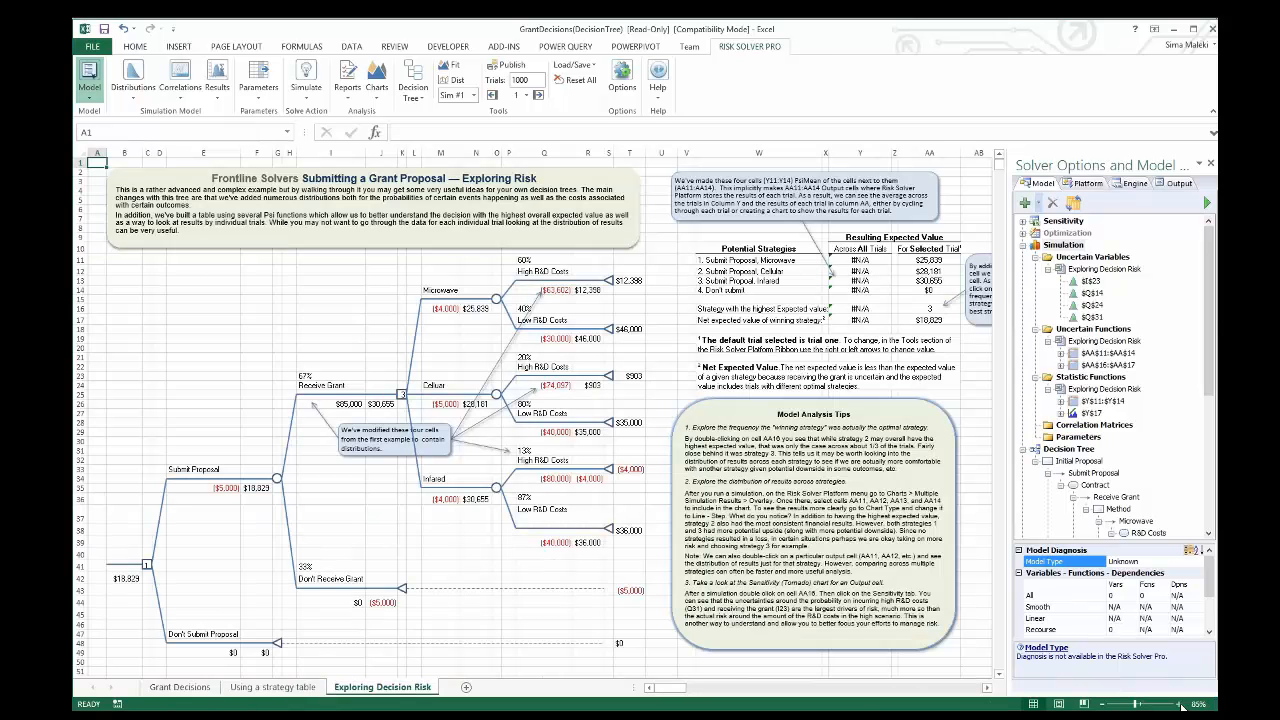
pyautogui.click(1178, 704)
pyautogui.click(1178, 704)
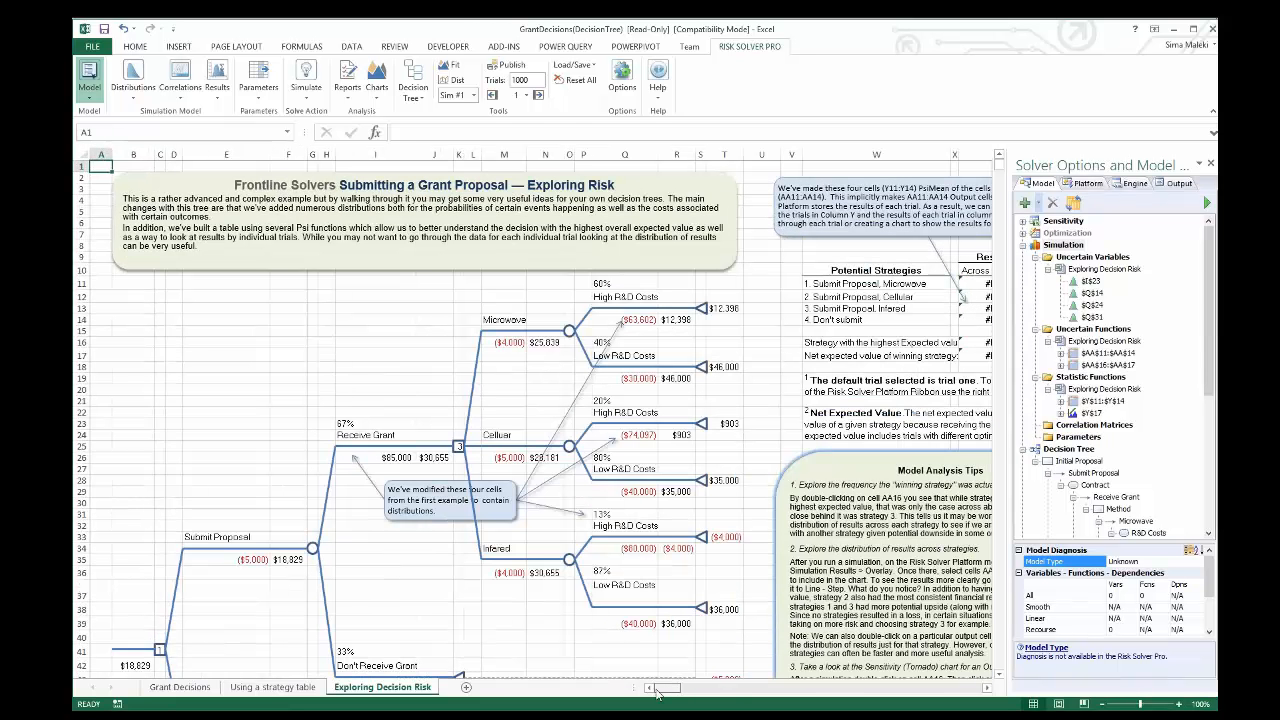
pyautogui.scroll(-2, 621, 525)
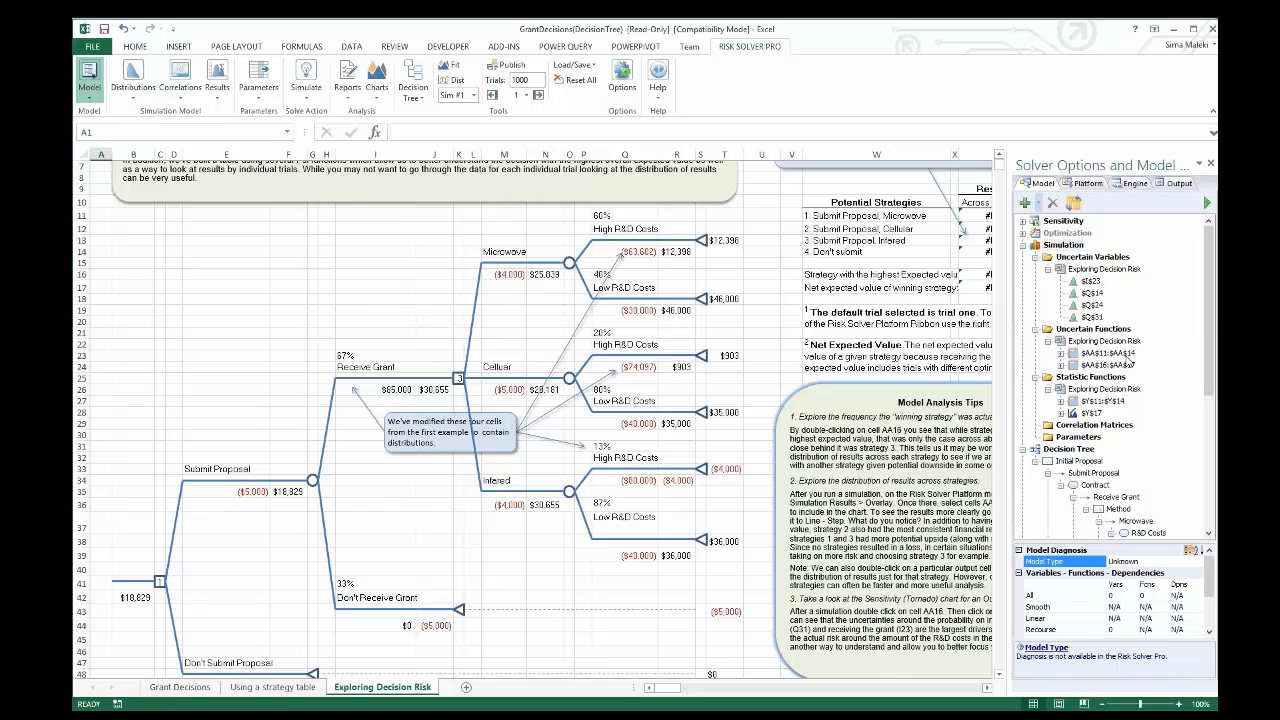
pyautogui.click(1091, 283)
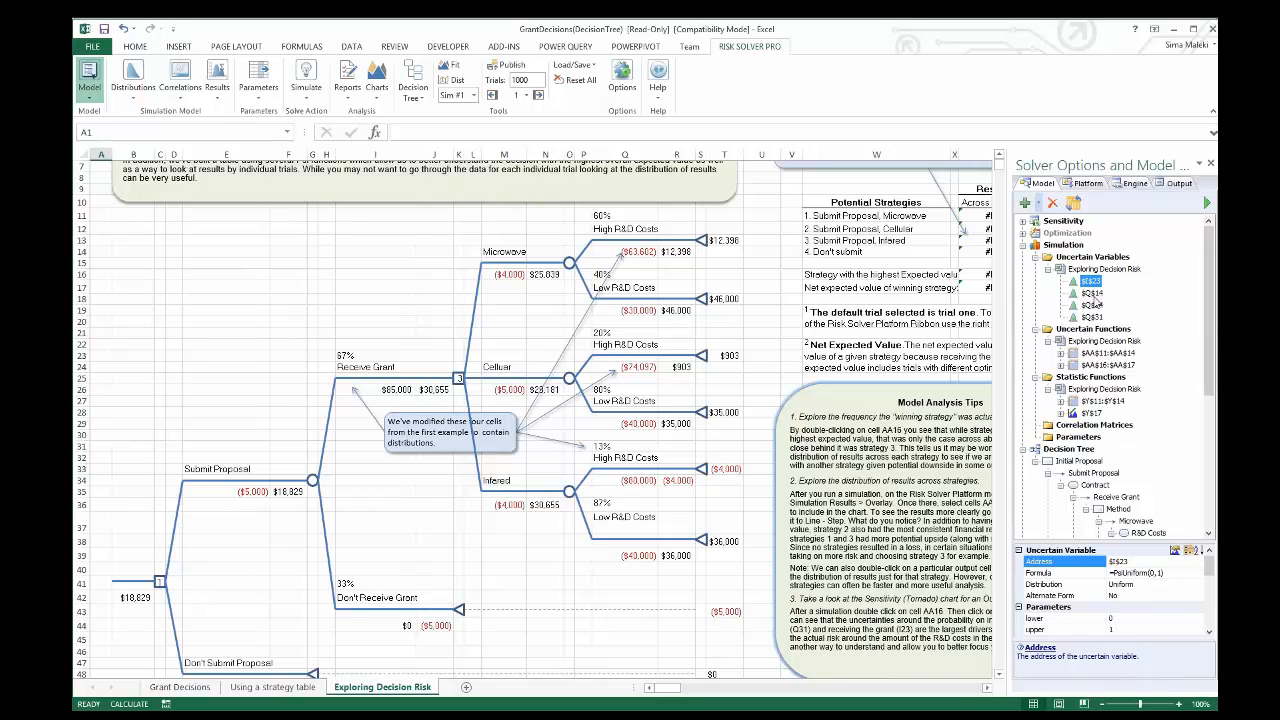
pyautogui.doubleClick(1092, 293)
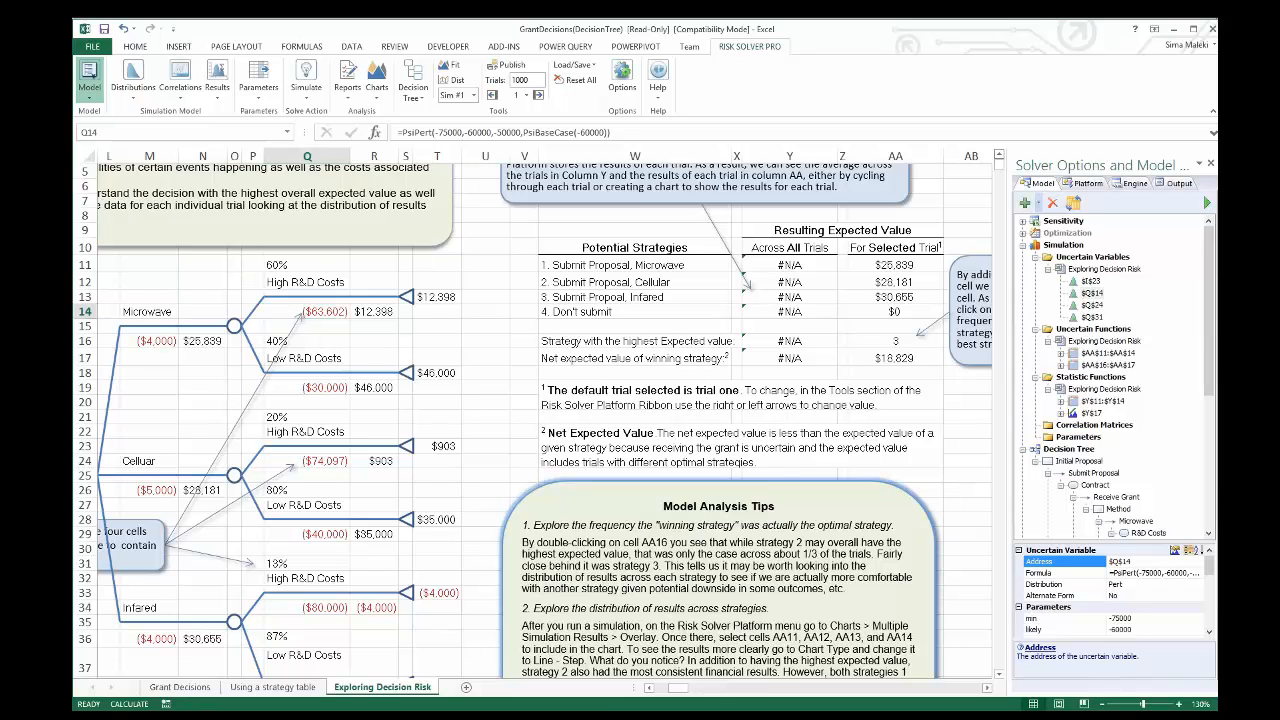
# Display the sheet's formulas to examine the Resulting Expected Value table, and return to showing values
pyautogui.hotkey('ctrl', '`')
pyautogui.click(985, 689)
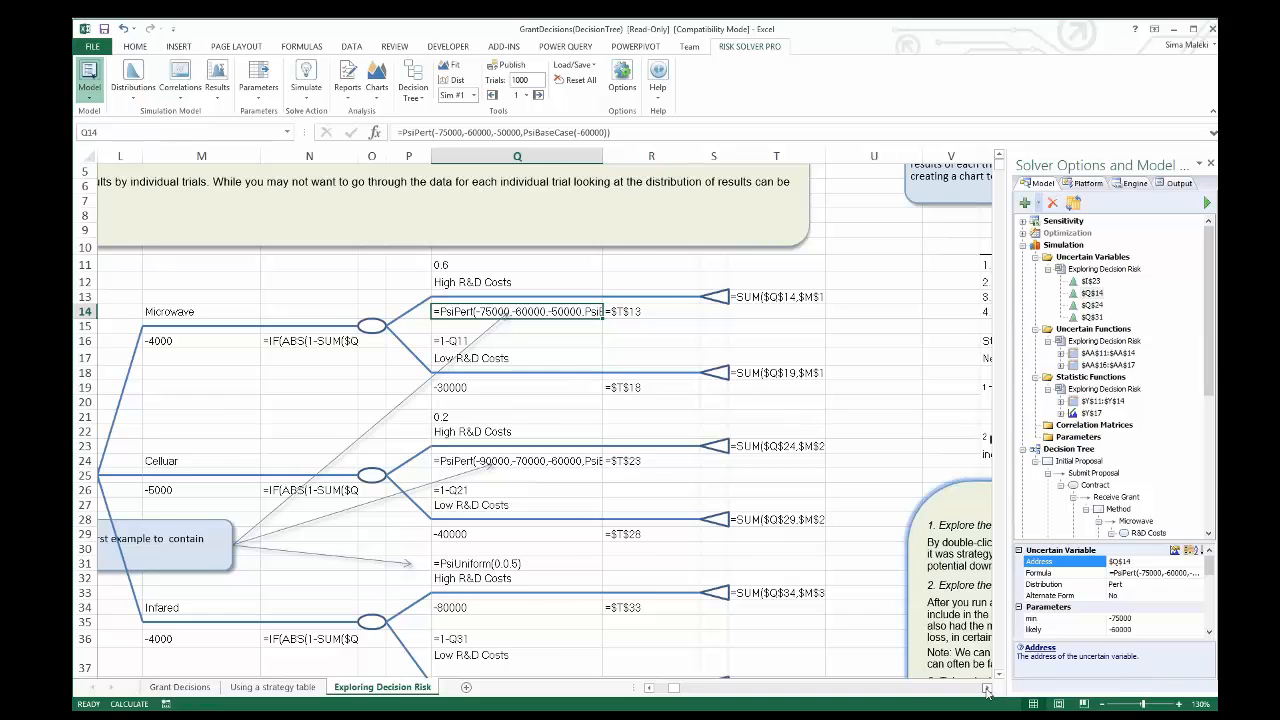
pyautogui.click(985, 689)
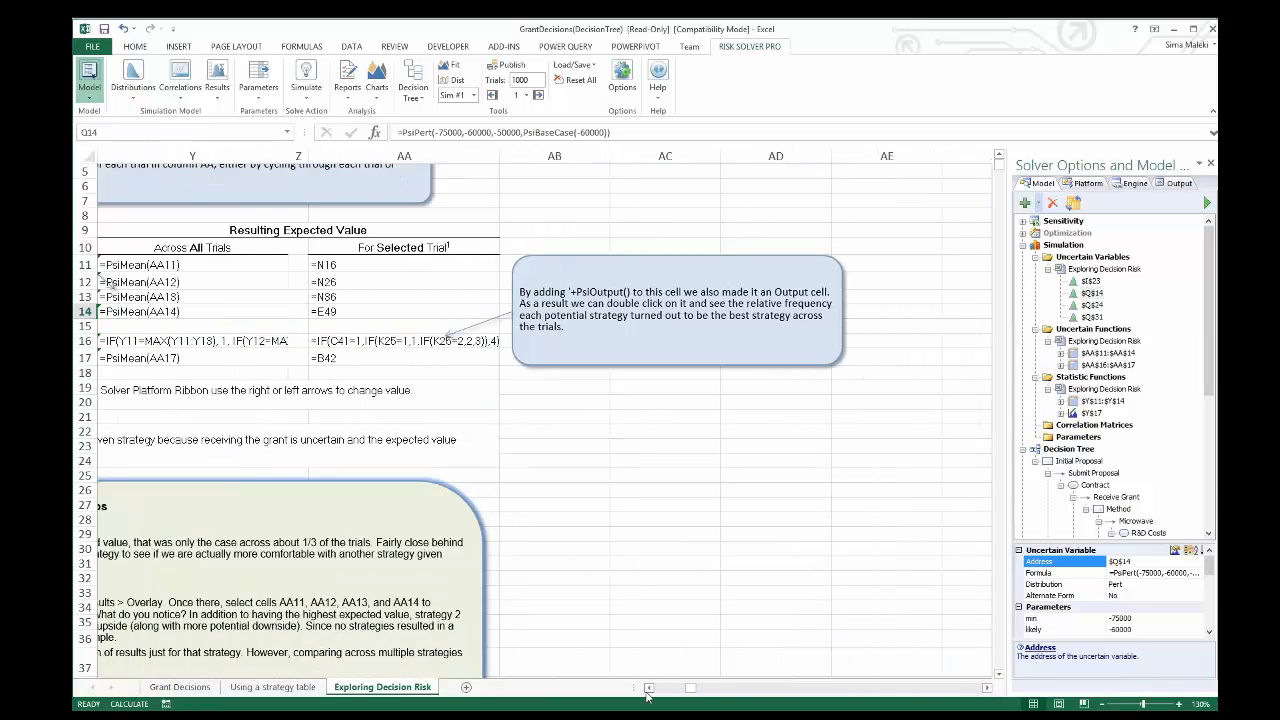
pyautogui.click(648, 687)
pyautogui.click(648, 687)
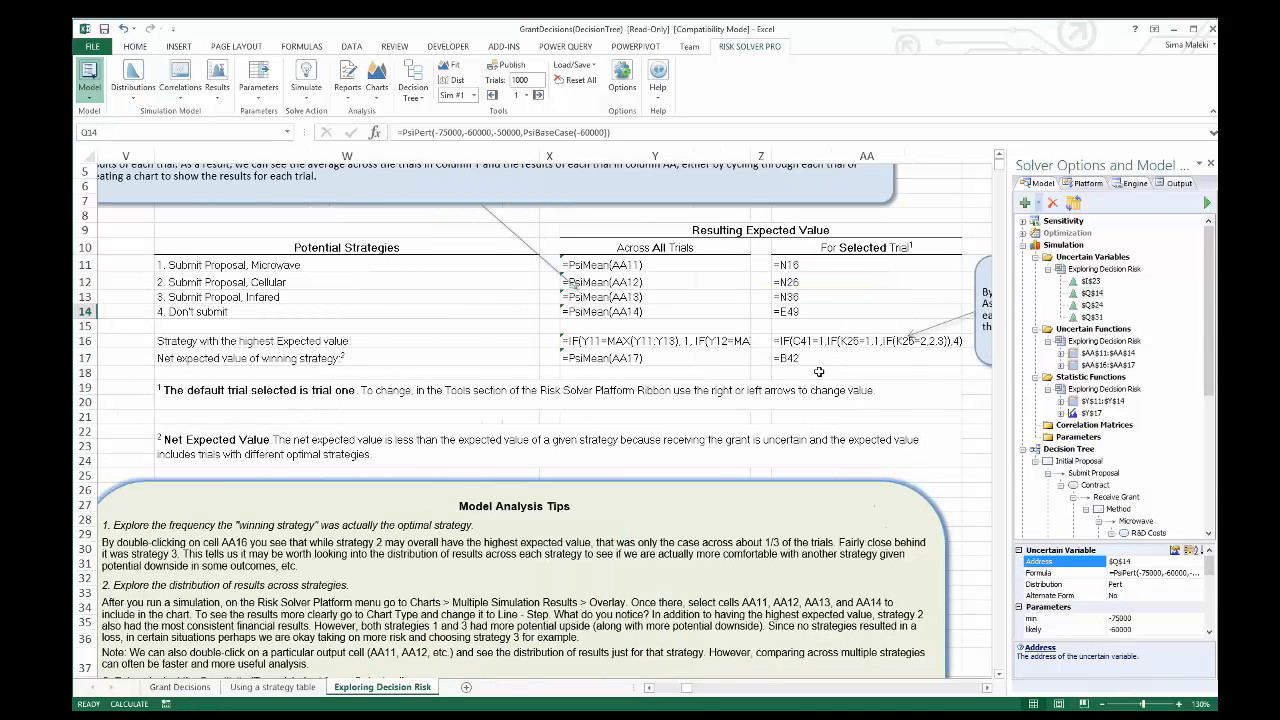
pyautogui.hotkey('ctrl', '`')
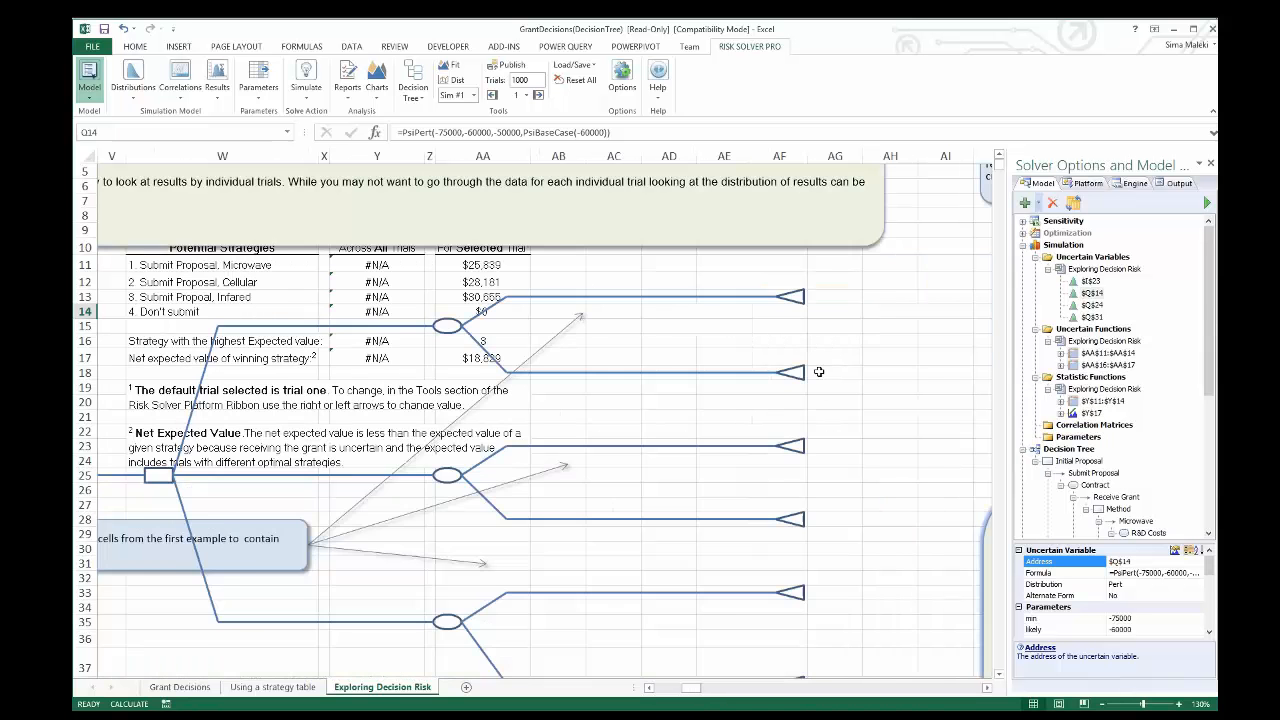
pyautogui.moveTo(685, 694); pyautogui.dragTo(674, 694)
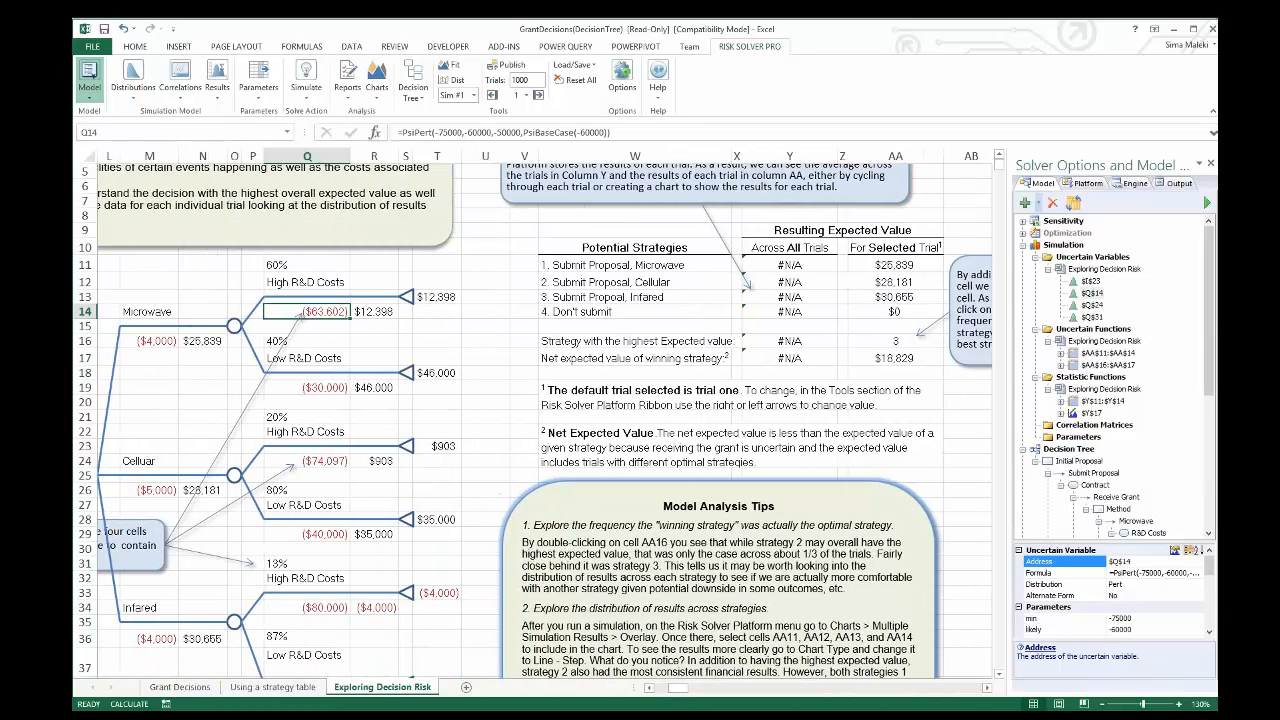
# Run the simulation and place the frequency chart of output cell AA16 clear of the expected value table, closing the Chart Wizard
pyautogui.click(306, 75)
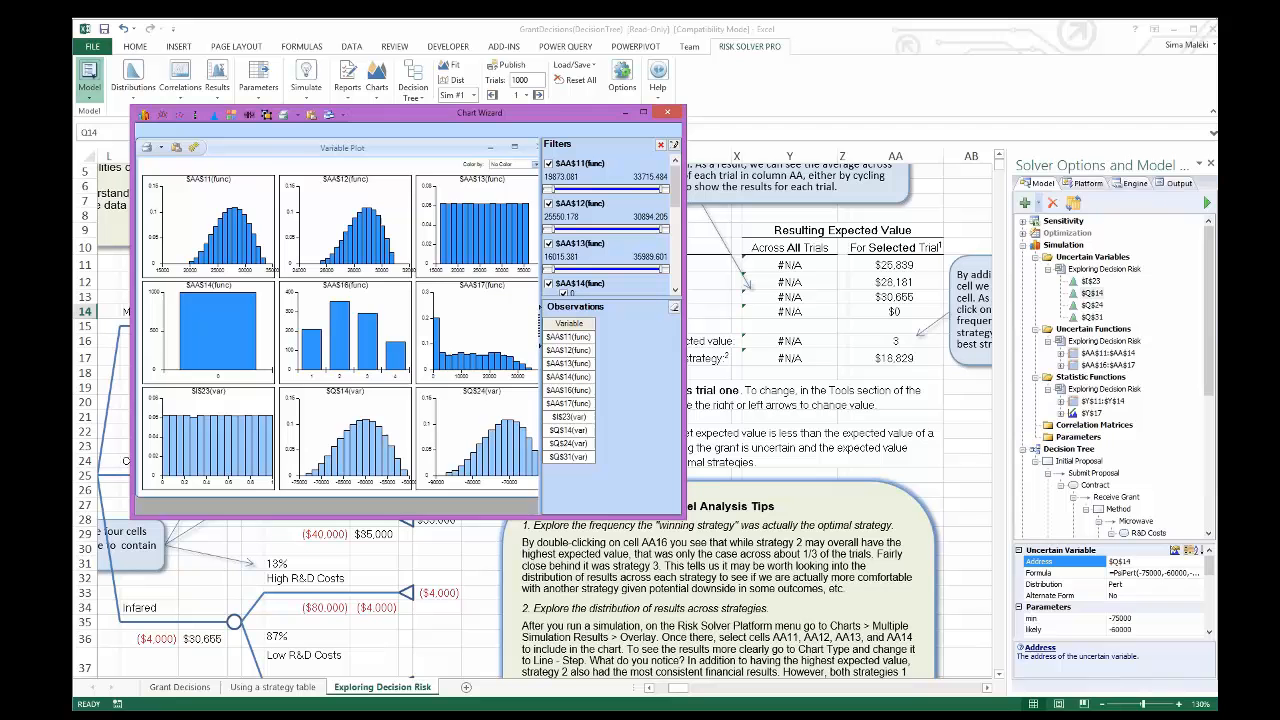
pyautogui.doubleClick(370, 313)
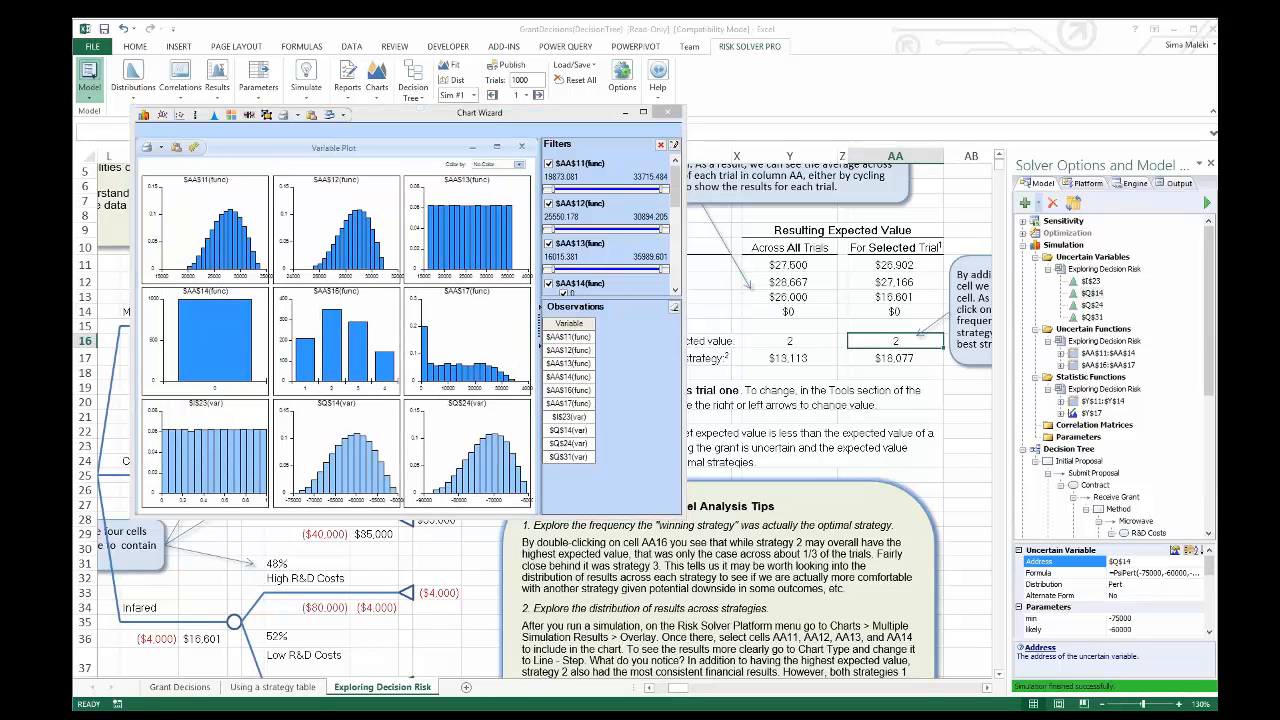
pyautogui.click(665, 113)
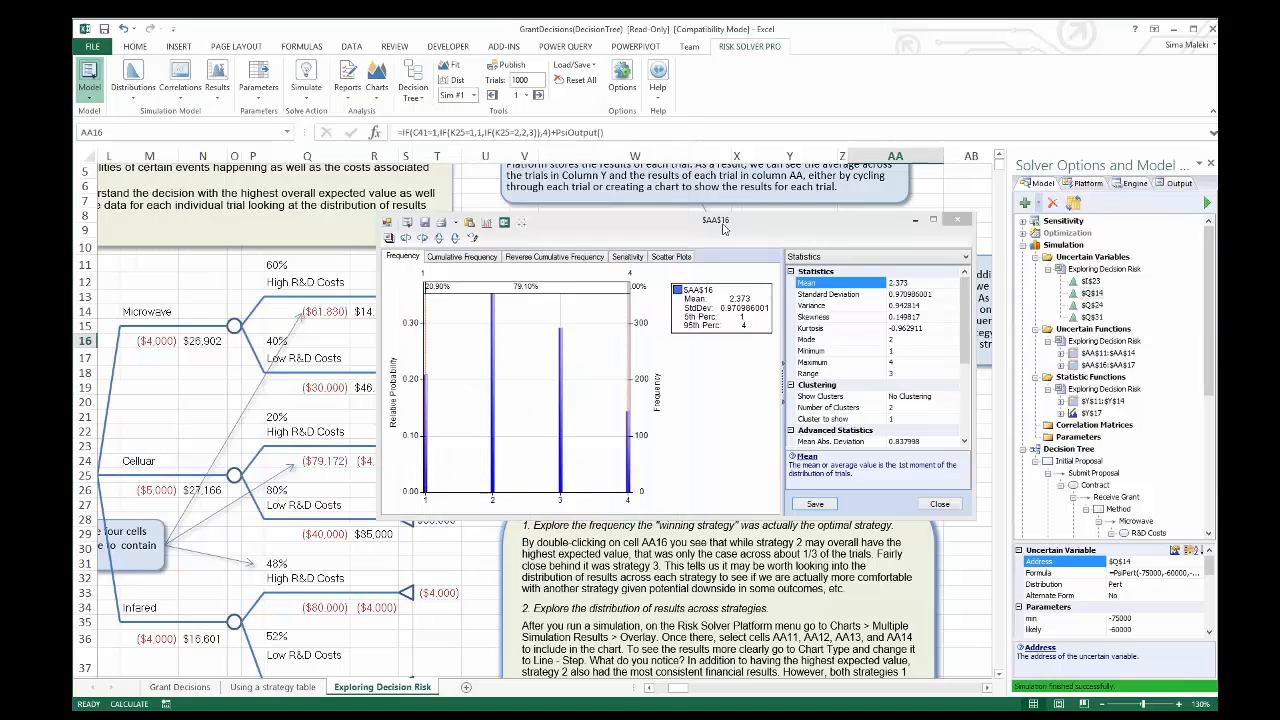
pyautogui.moveTo(620, 220); pyautogui.dragTo(492, 248)
pyautogui.moveTo(840, 412); pyautogui.dragTo(607, 412)
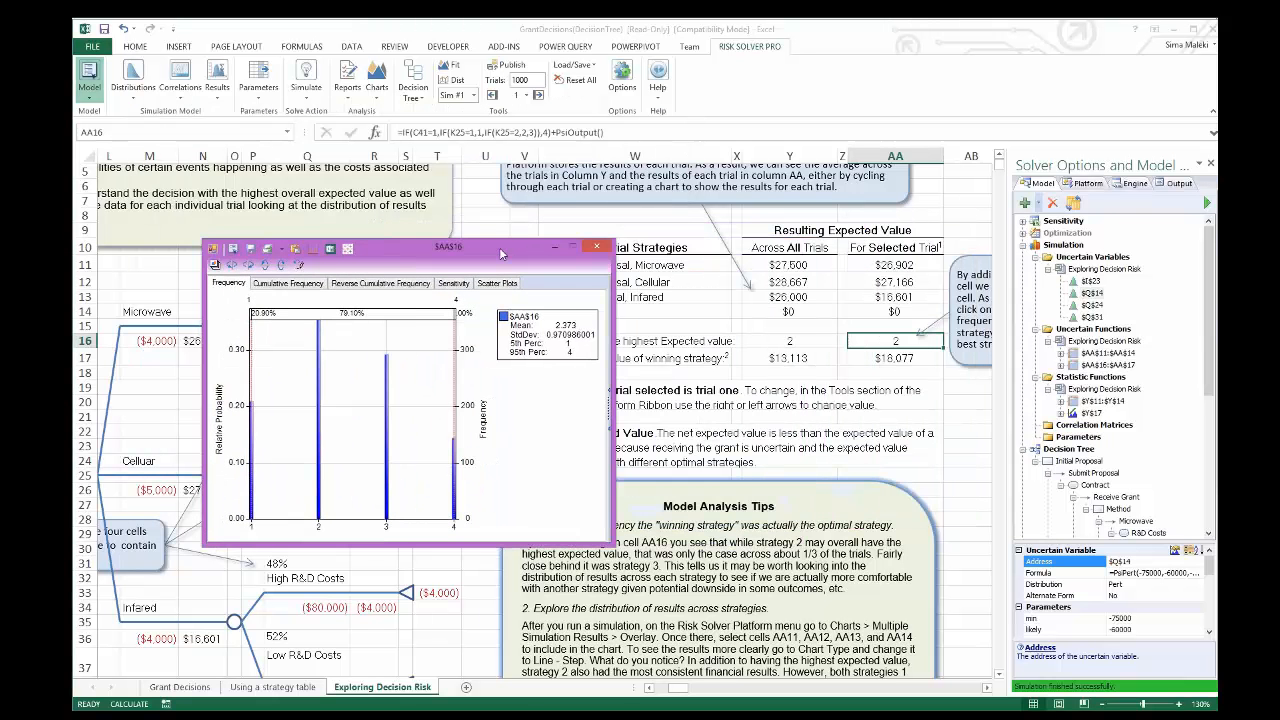
pyautogui.moveTo(499, 252); pyautogui.dragTo(406, 153)
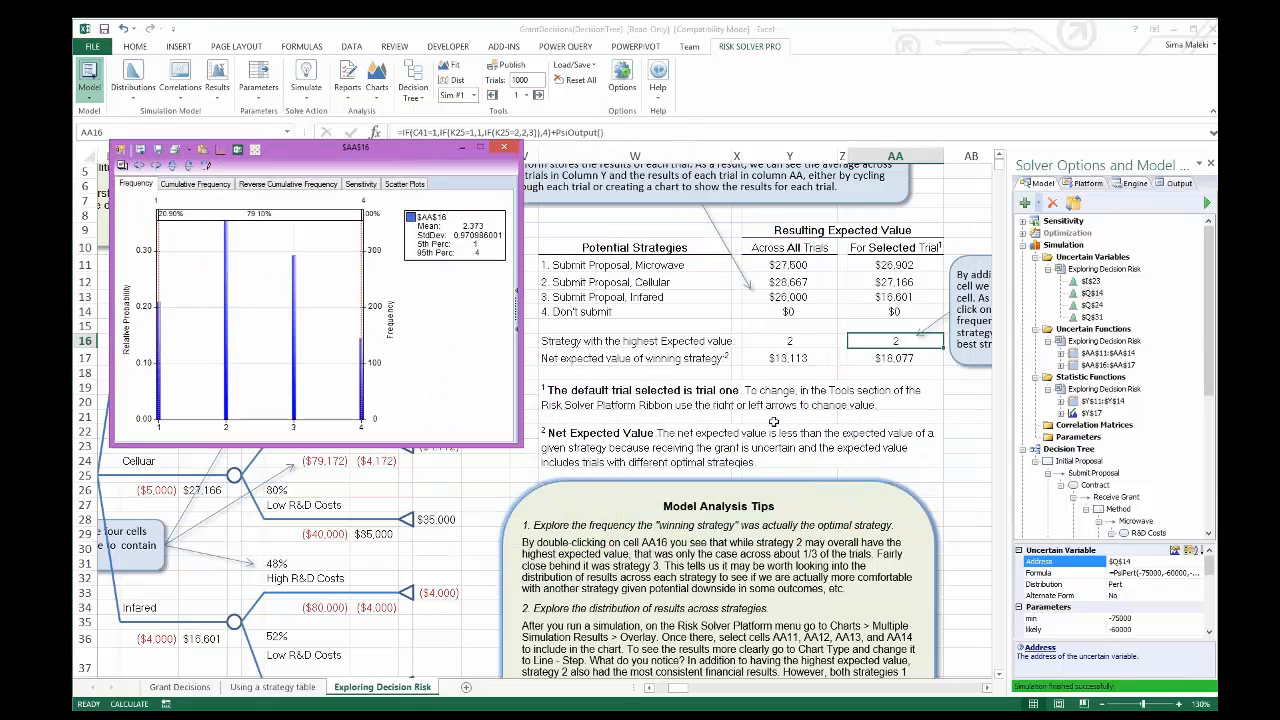
pyautogui.click(987, 688)
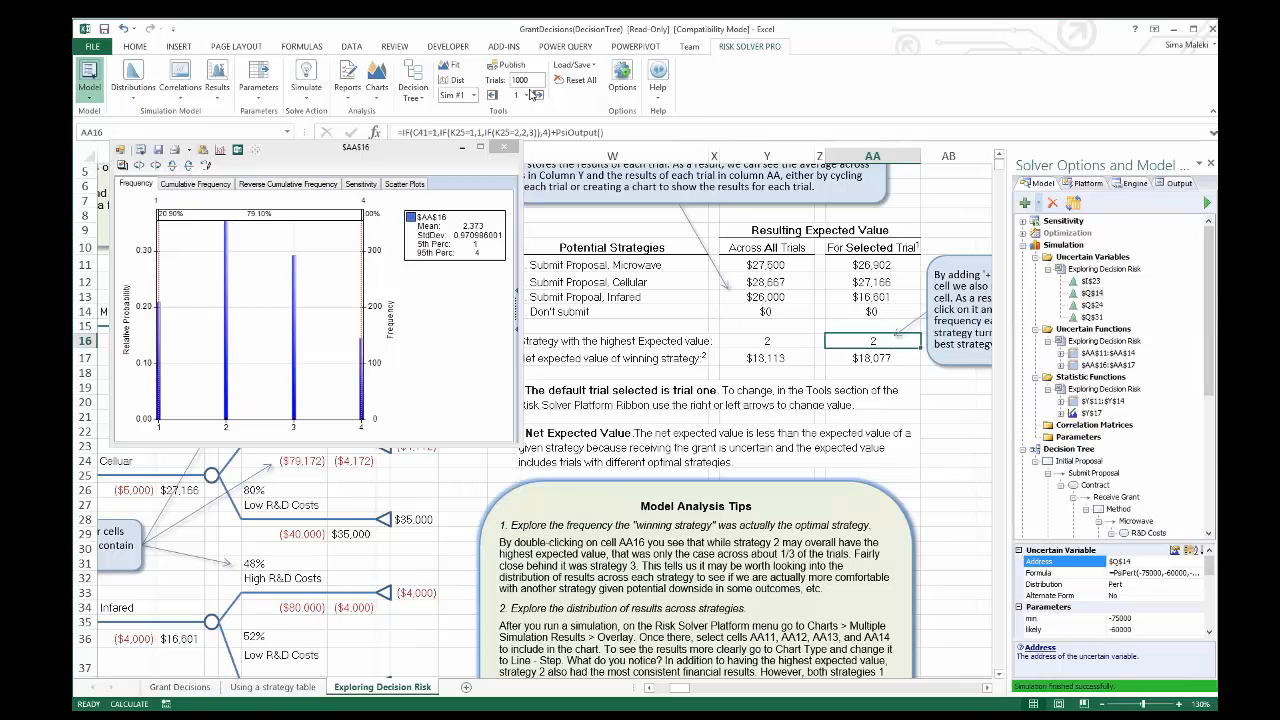
# Inspect the formula in AA16 without changing it and close its output chart, discarding the dialog changes
pyautogui.click(527, 131)
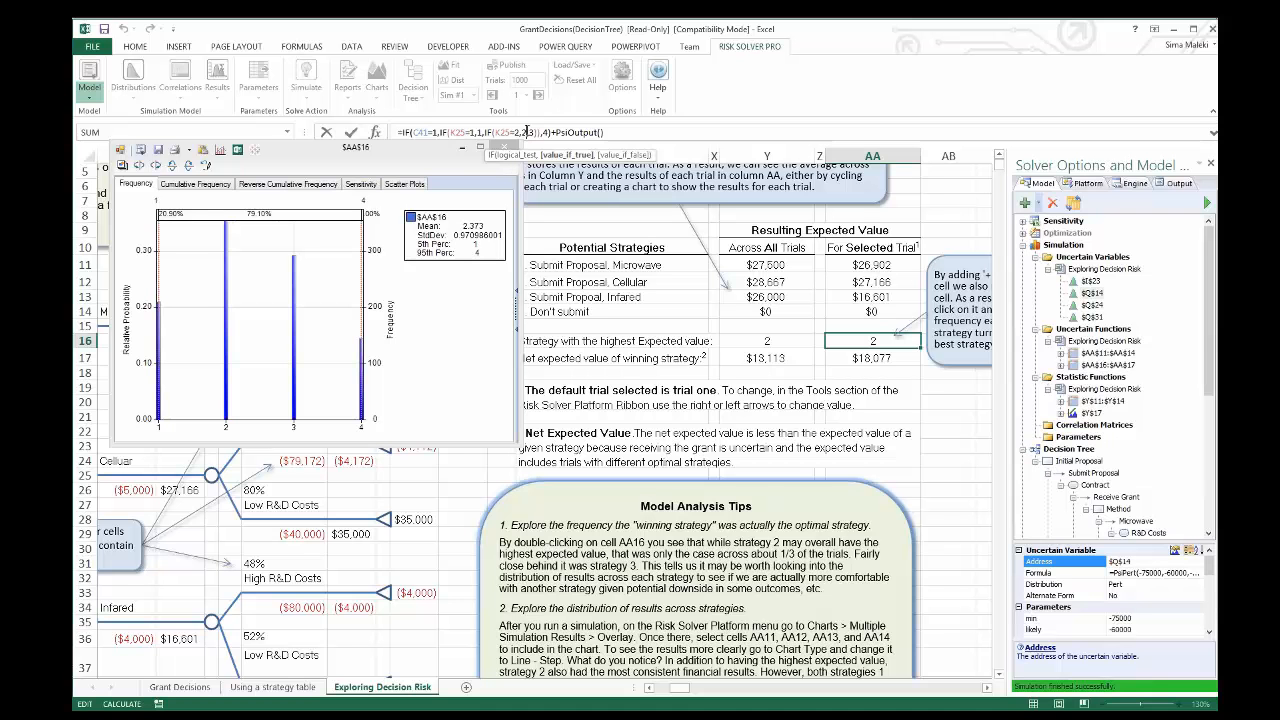
pyautogui.press('Escape')
pyautogui.click(503, 147)
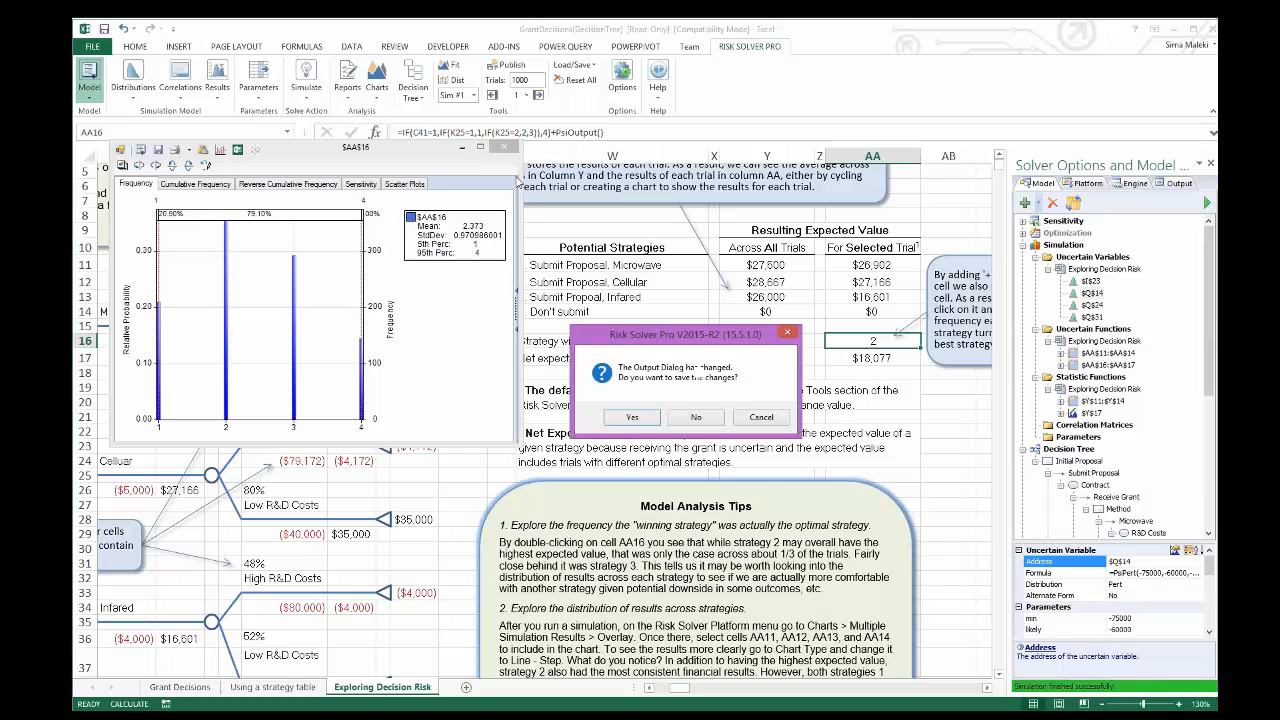
pyautogui.click(702, 417)
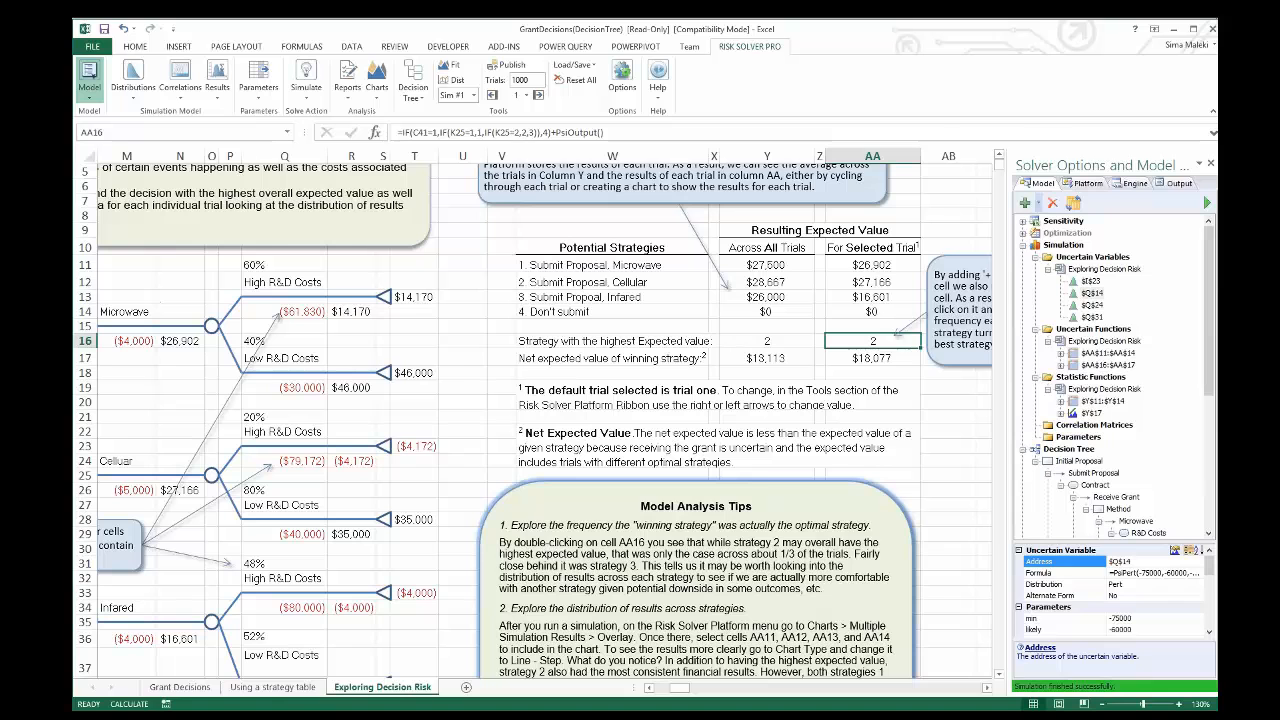
pyautogui.click(829, 583)
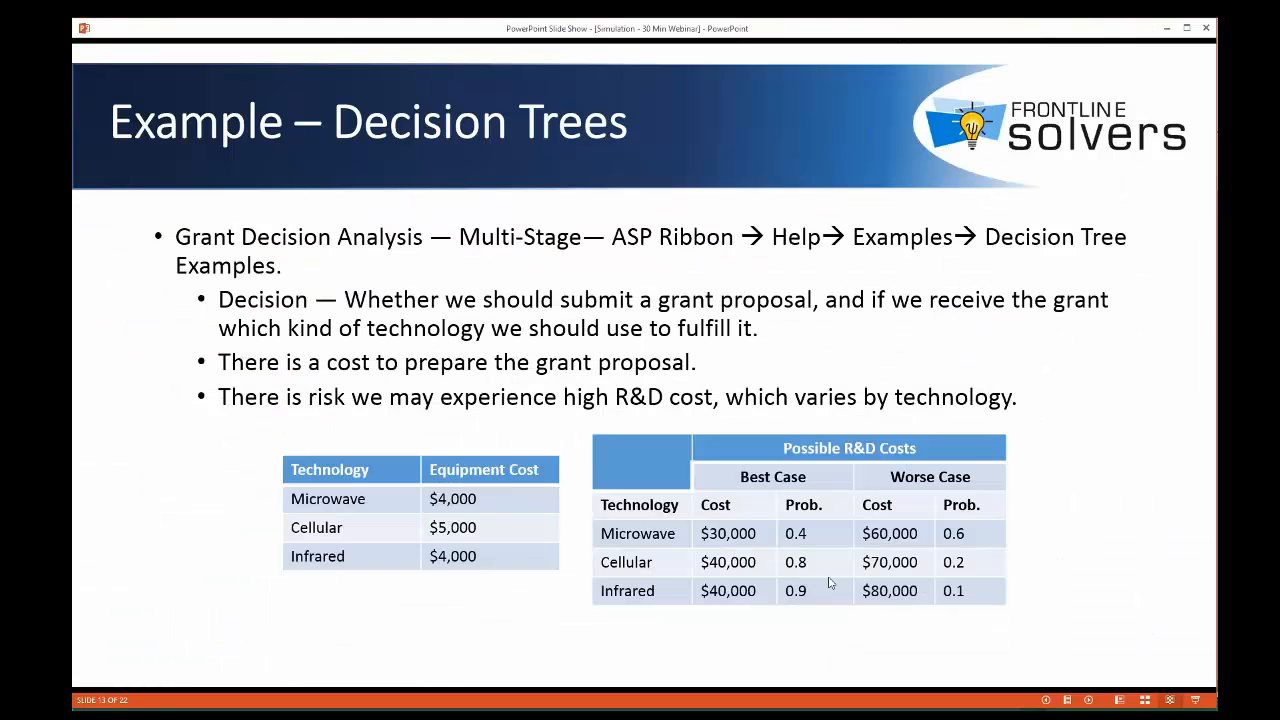
pyautogui.click(829, 583)
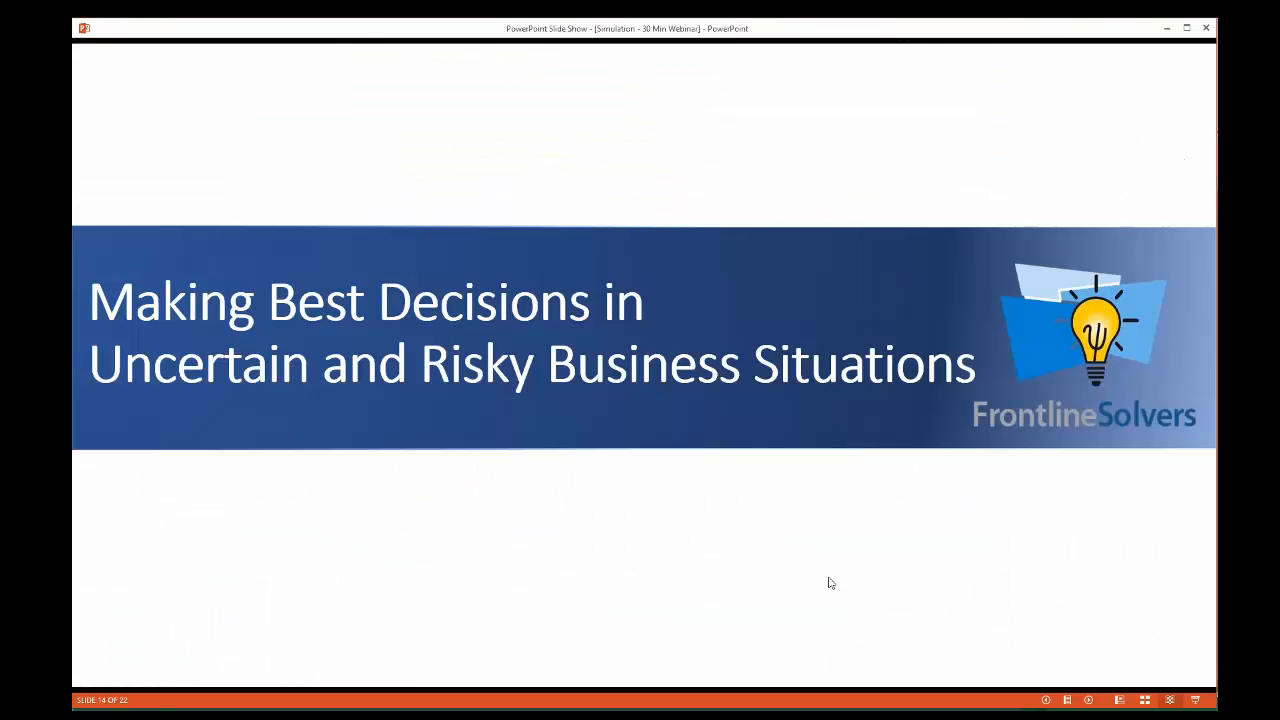
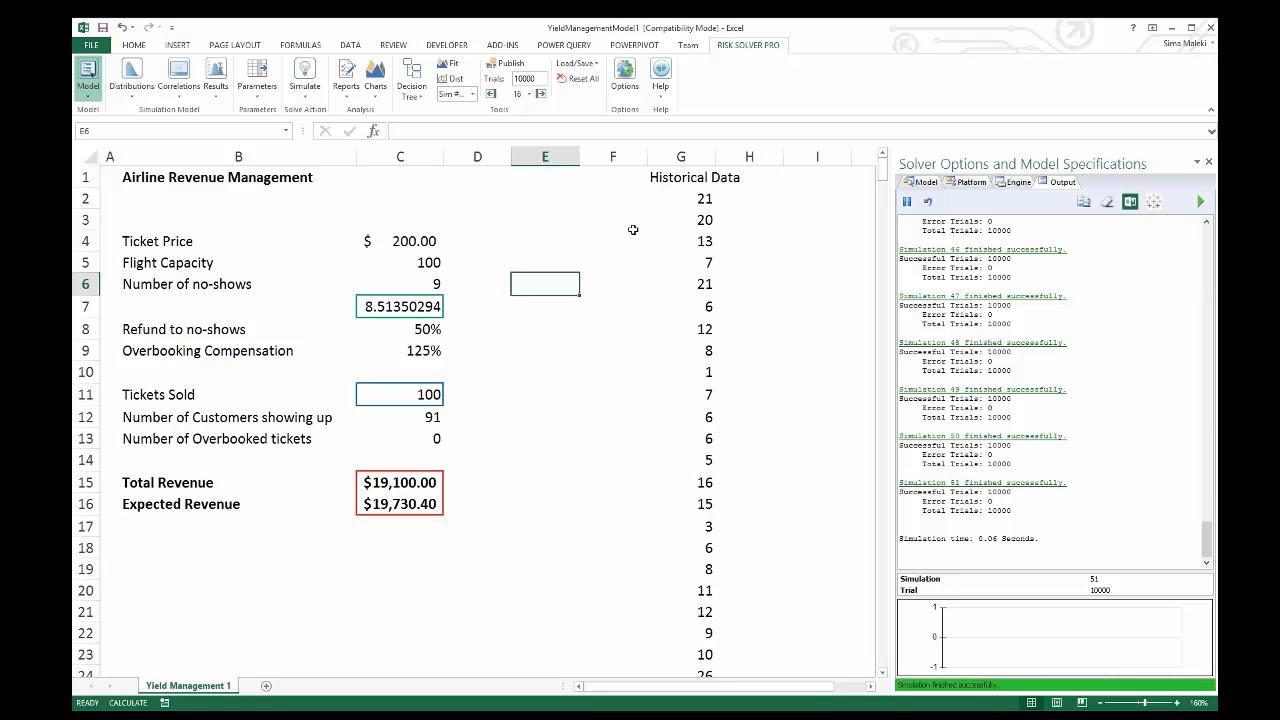
# Change the active solver product from Risk Solver Pro to Risk Solver Platform for the airline revenue workbook
pyautogui.click(668, 98)
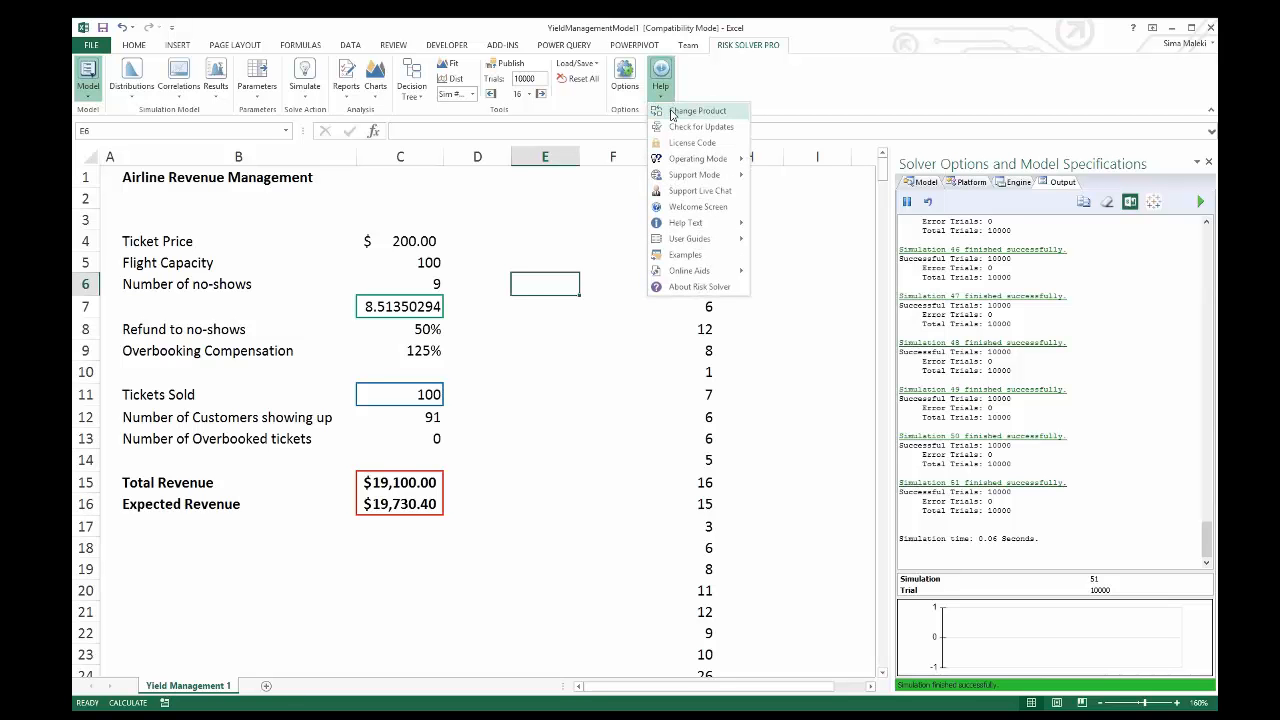
pyautogui.click(672, 112)
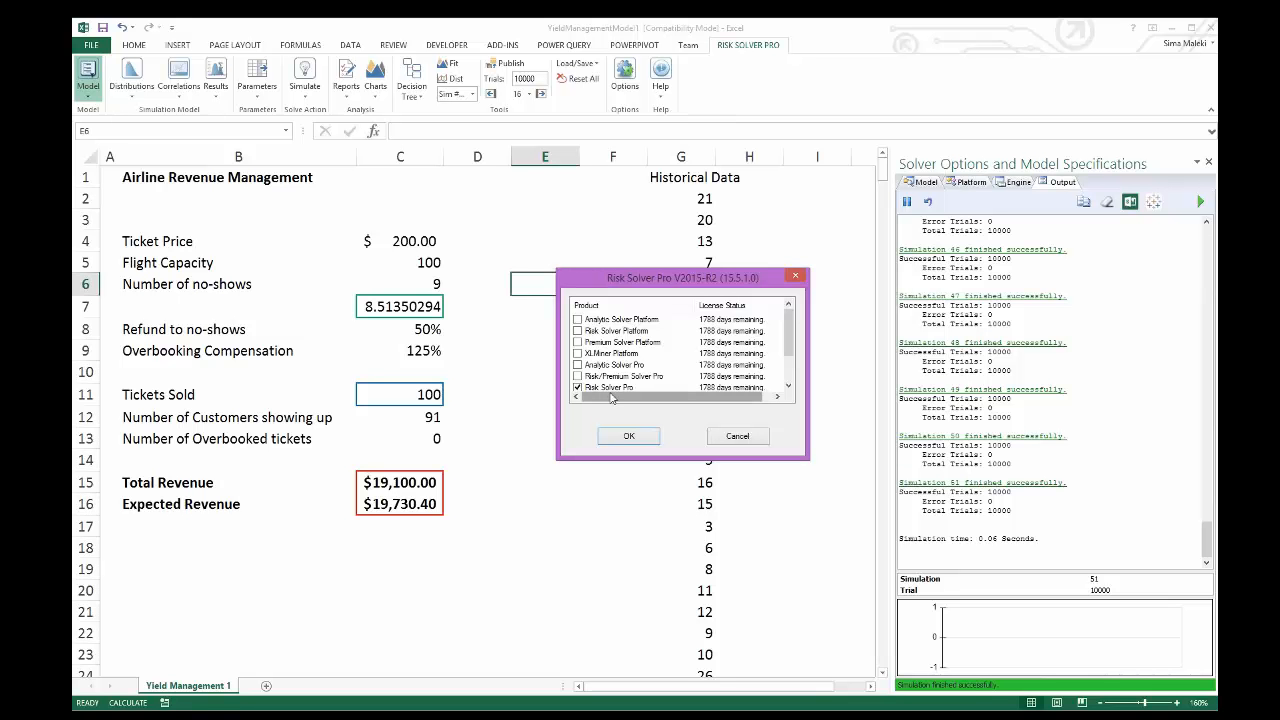
pyautogui.click(578, 331)
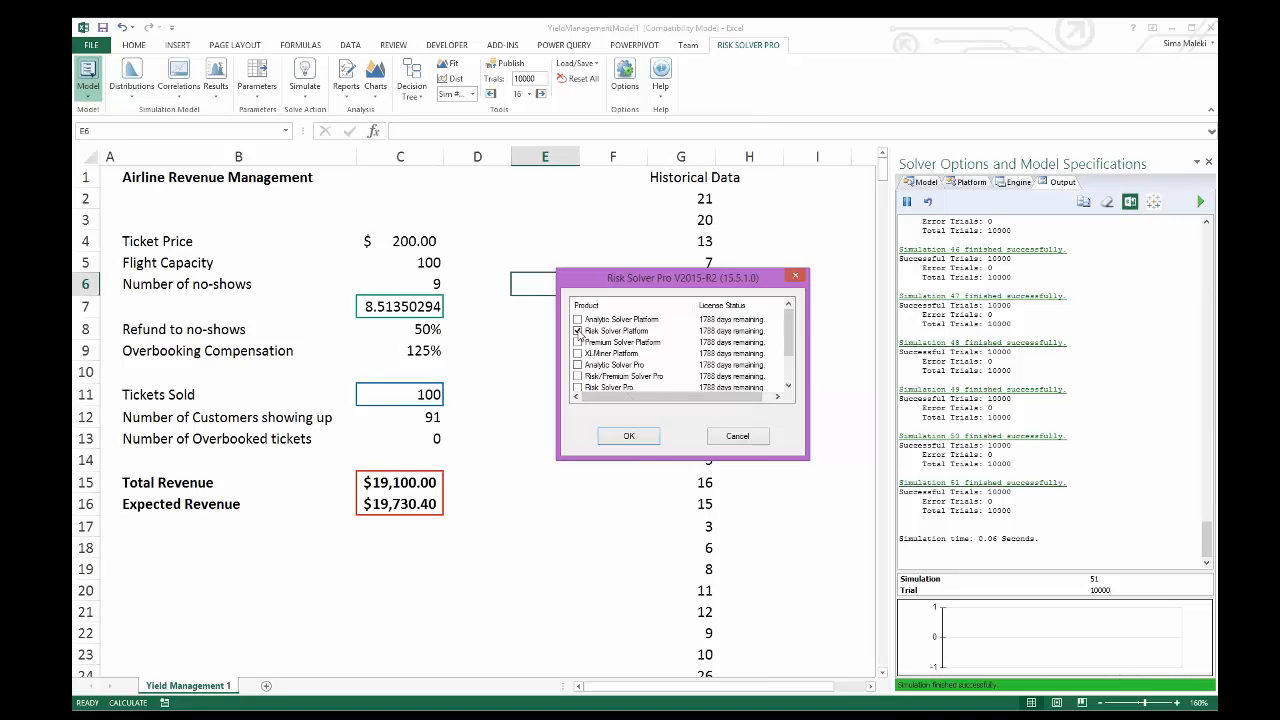
pyautogui.click(626, 440)
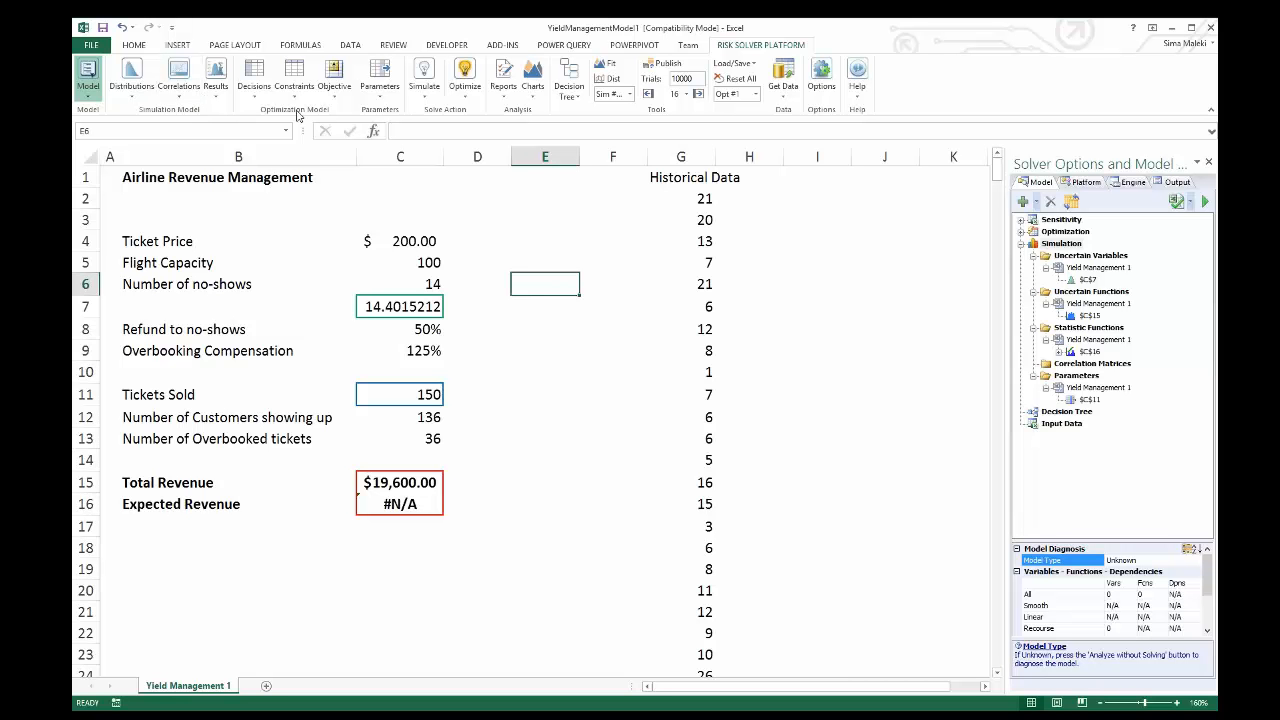
# Examine the available decision, constraint, objective and parameter options for building an optimization model
pyautogui.click(254, 80)
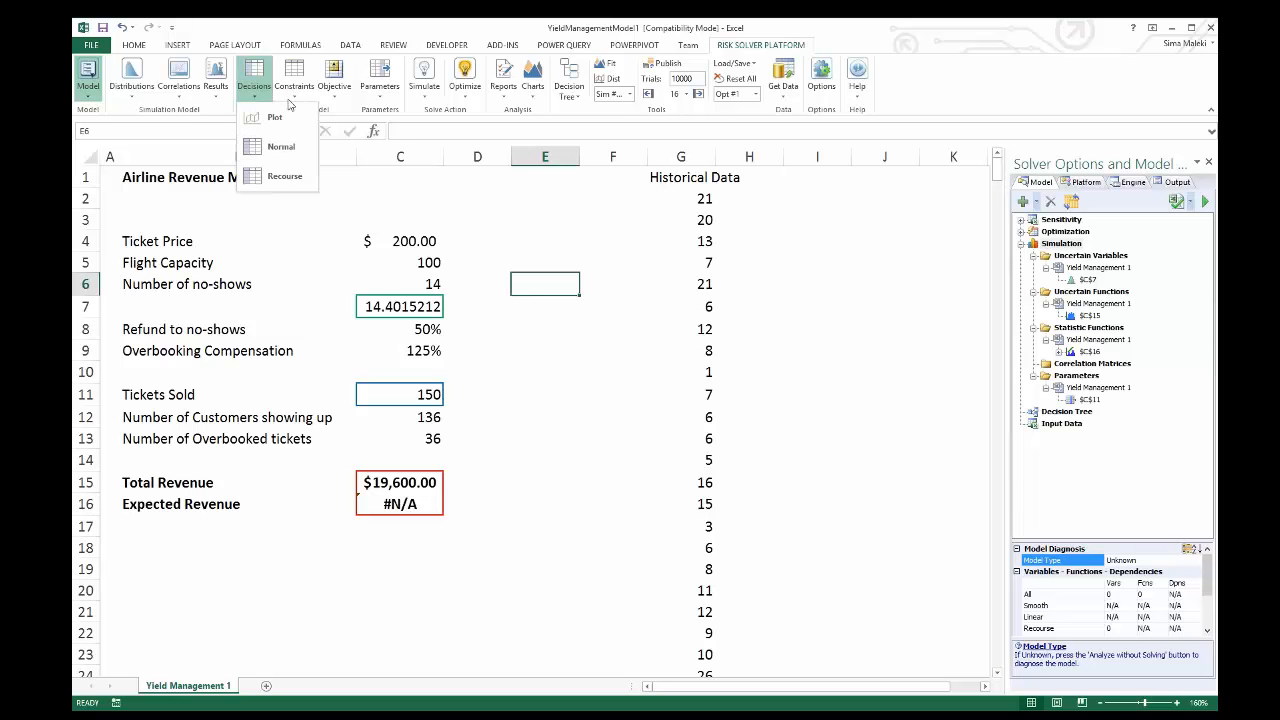
pyautogui.click(290, 96)
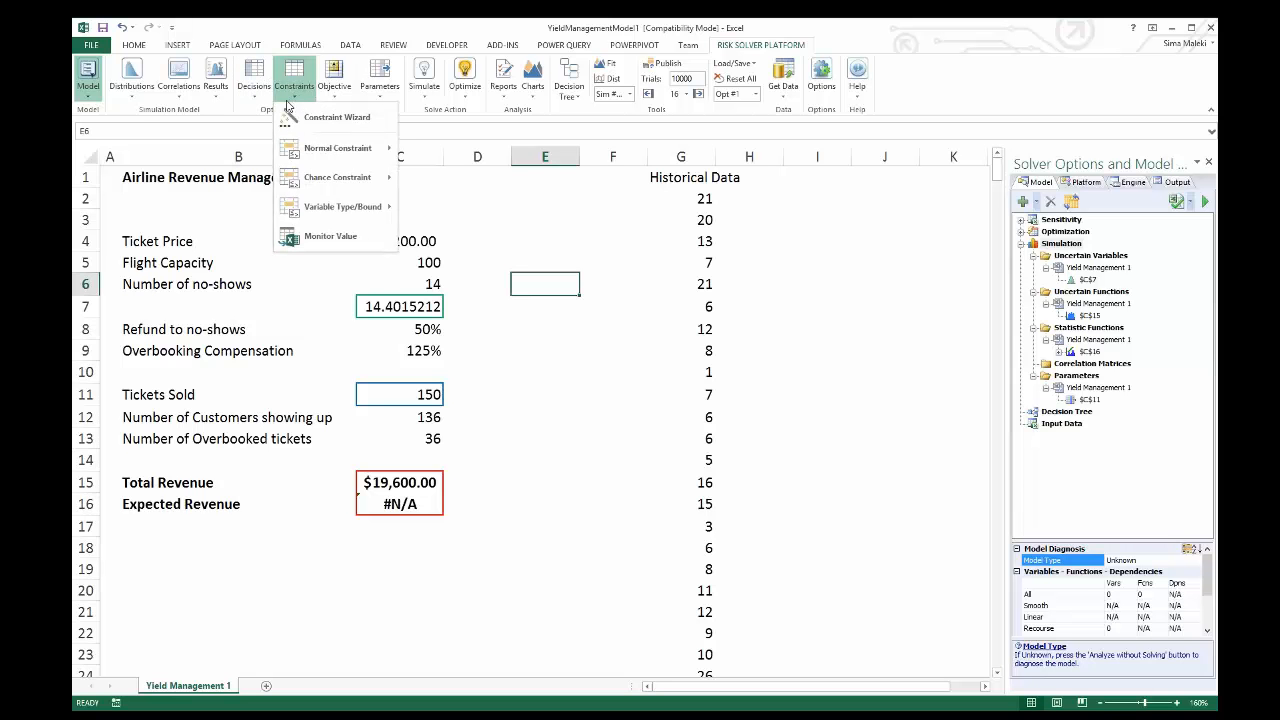
pyautogui.click(259, 109)
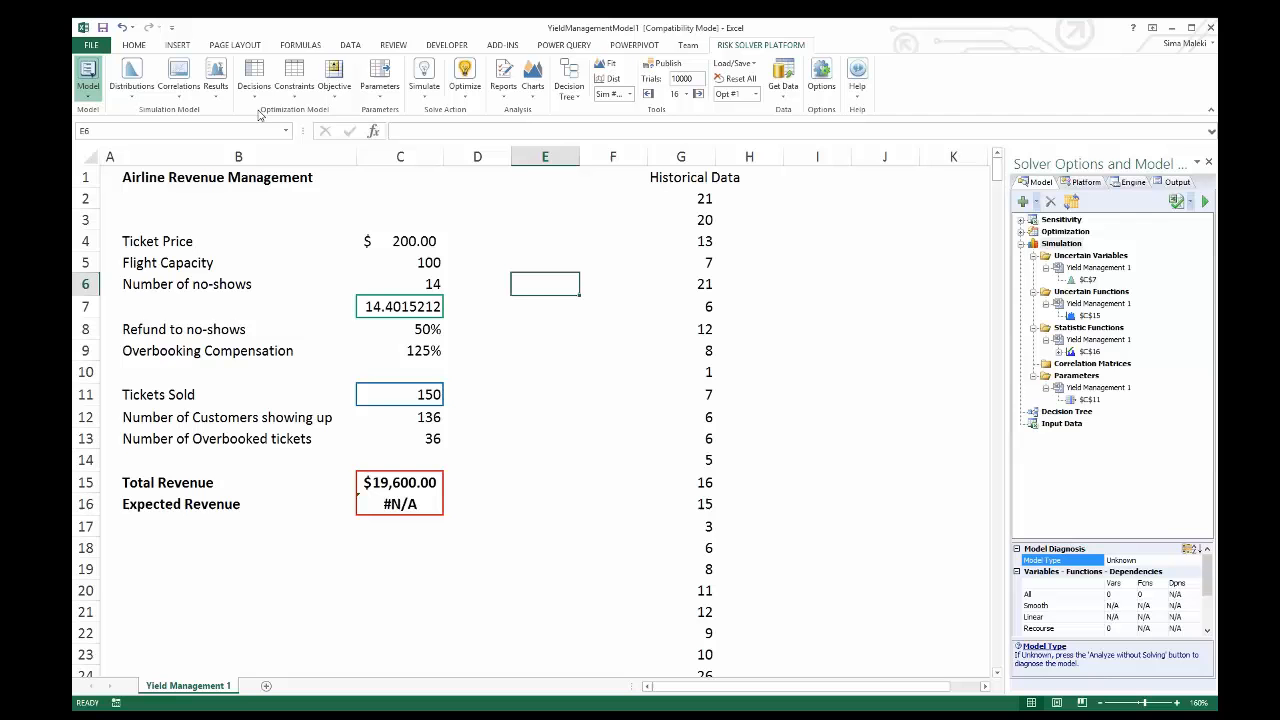
pyautogui.click(332, 98)
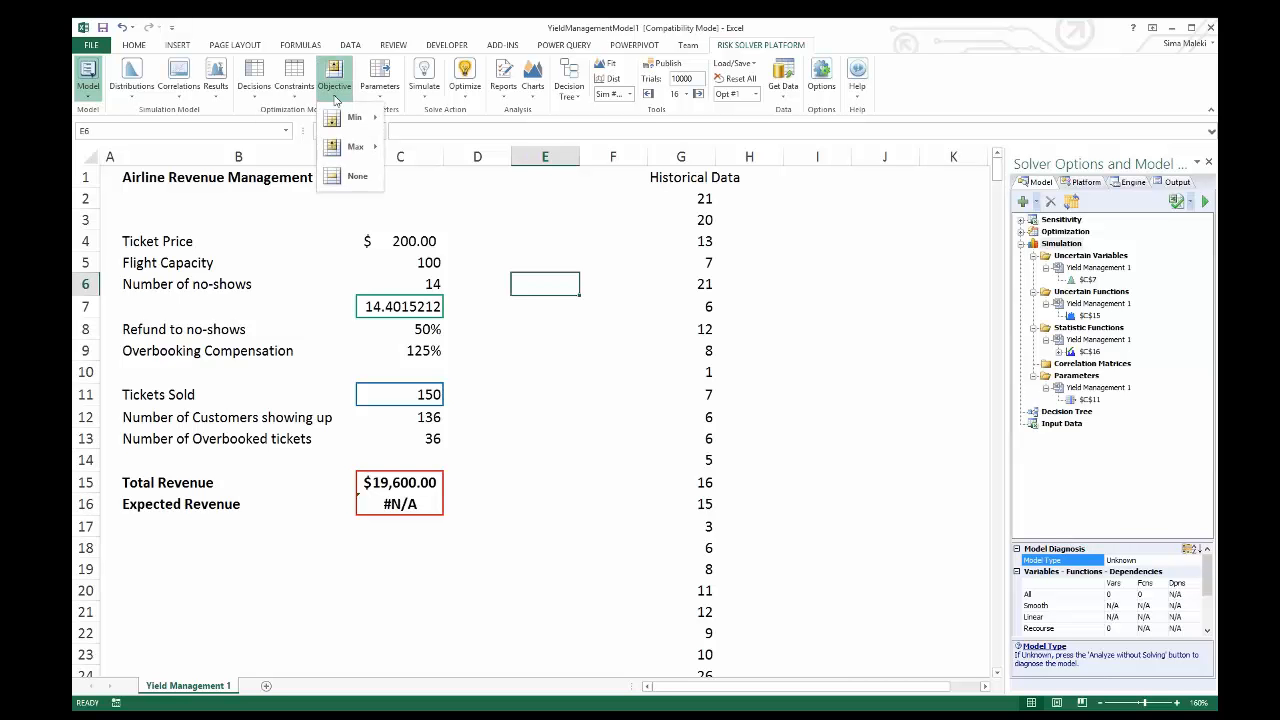
pyautogui.moveTo(352, 146)
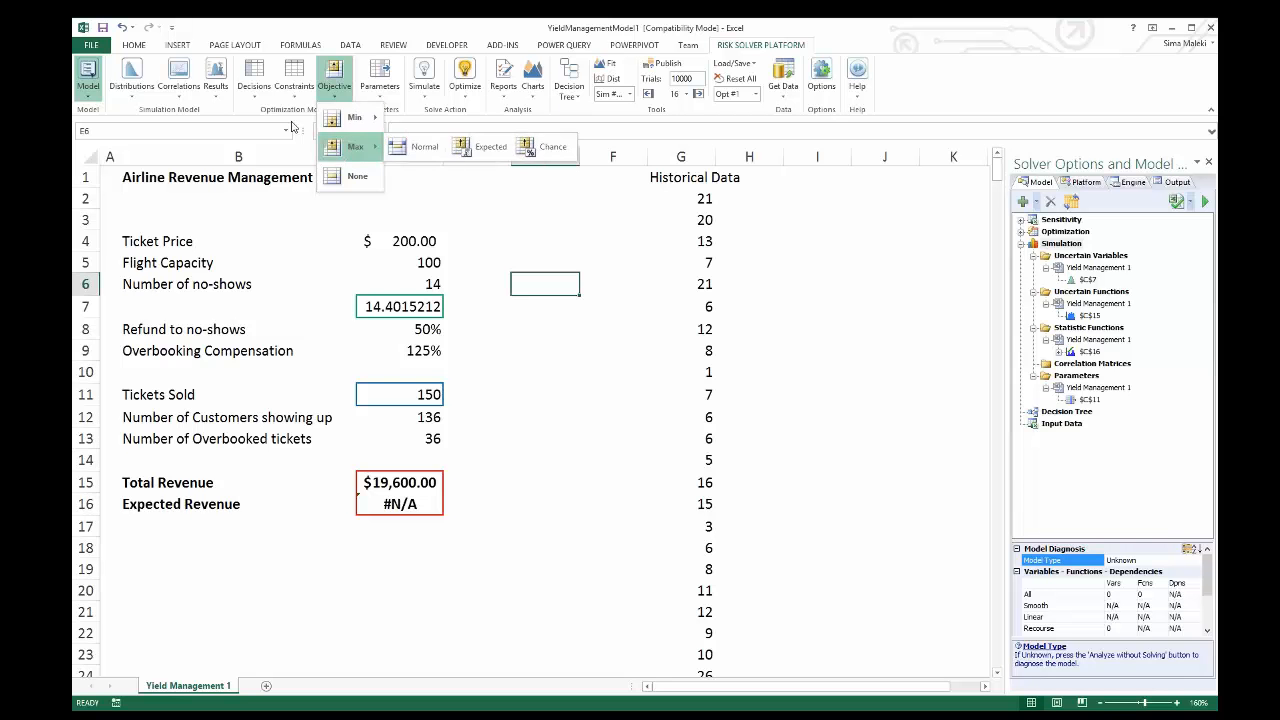
pyautogui.click(281, 111)
pyautogui.click(375, 102)
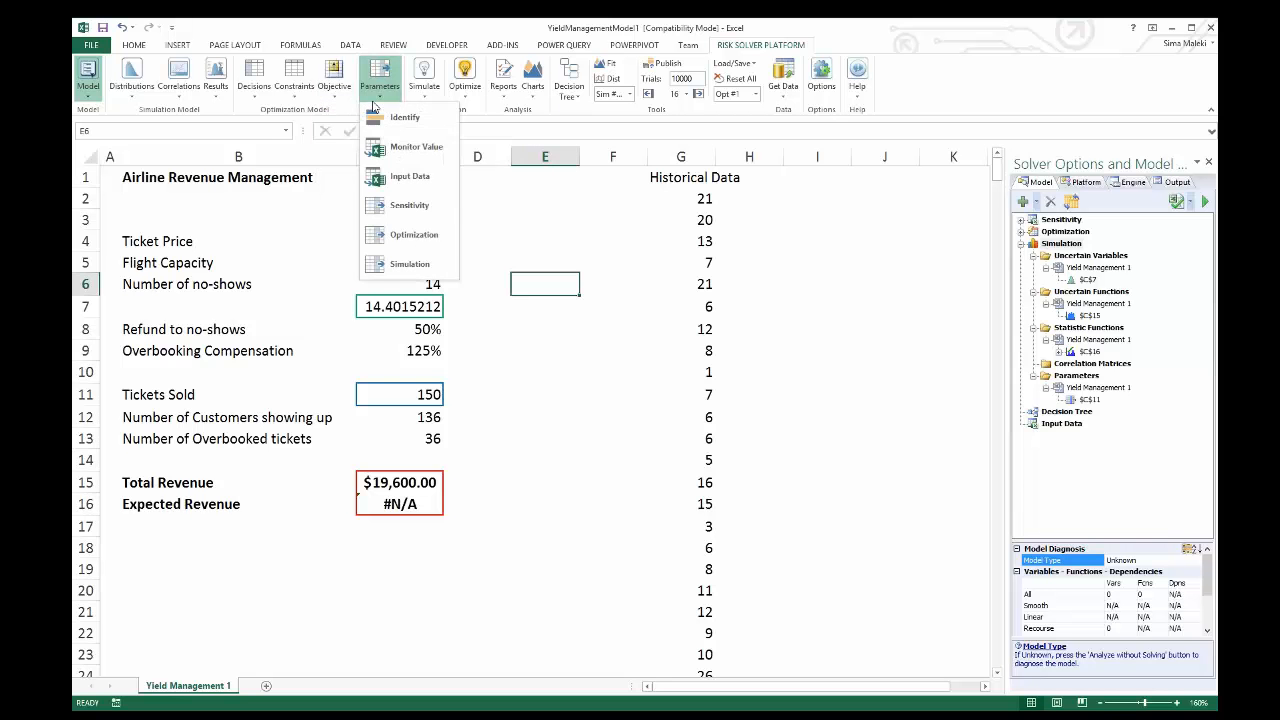
pyautogui.click(295, 112)
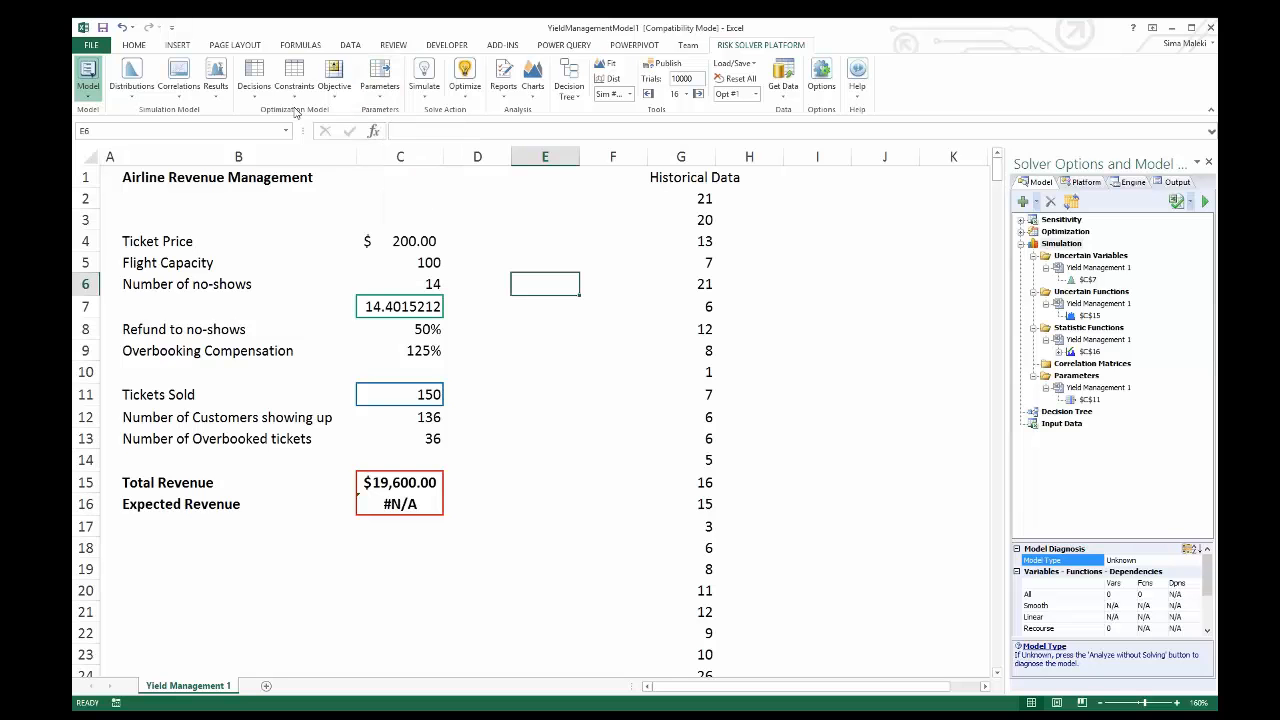
# Replace the simulation parameter in the Tickets Sold cell C11 with the fixed value 100
pyautogui.click(468, 378)
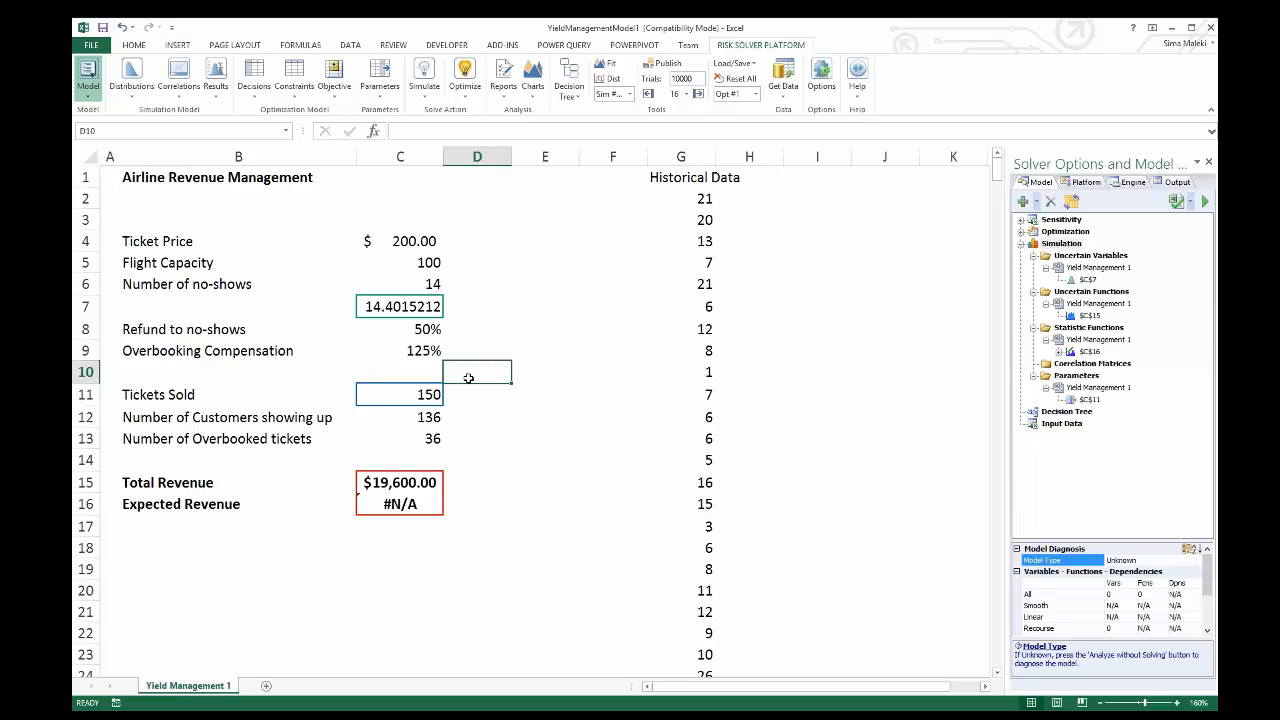
pyautogui.click(473, 394)
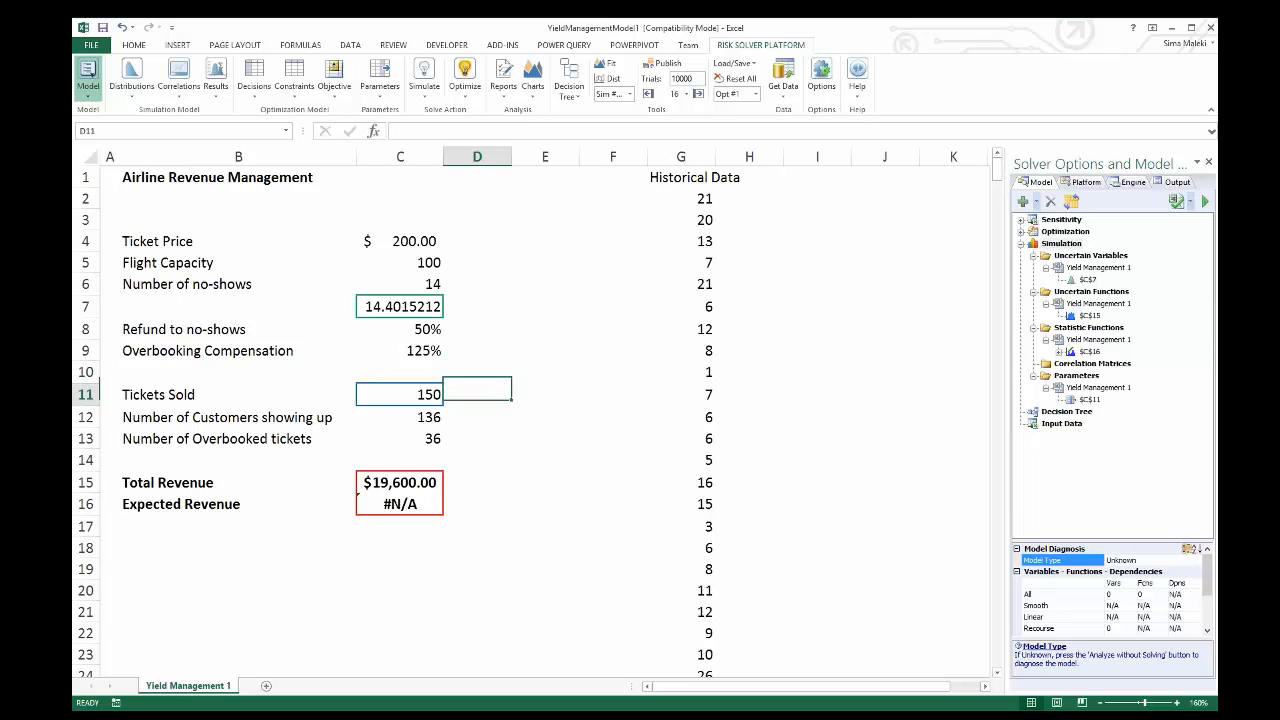
pyautogui.click(461, 436)
pyautogui.click(430, 397)
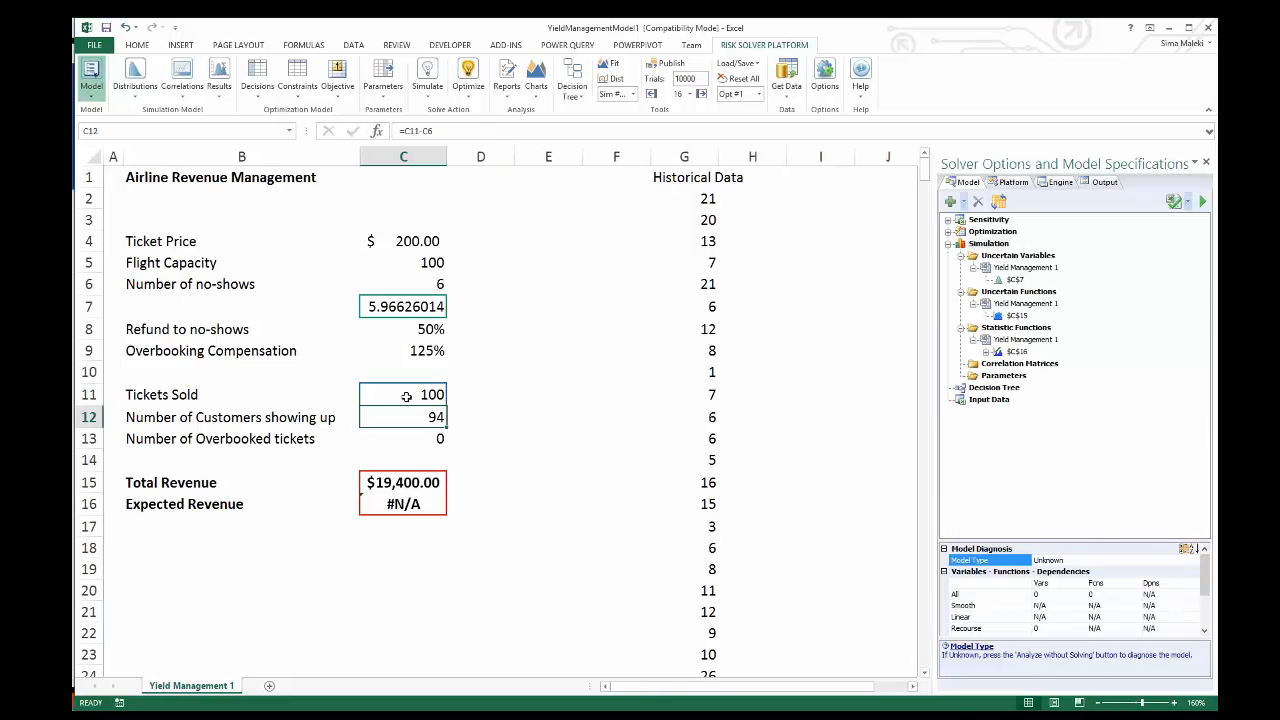
# Define Tickets Sold cell C11 as a normal decision variable and check its entry in the optimization model
pyautogui.click(406, 396)
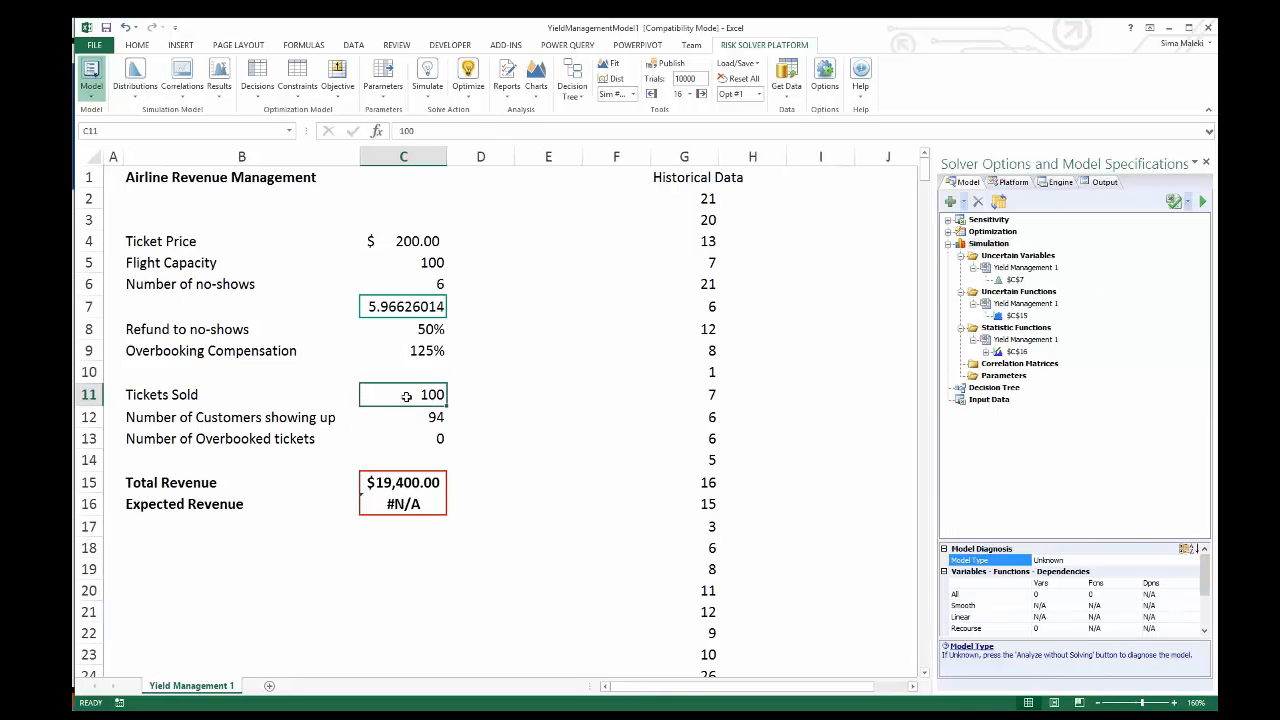
pyautogui.click(259, 100)
pyautogui.click(266, 143)
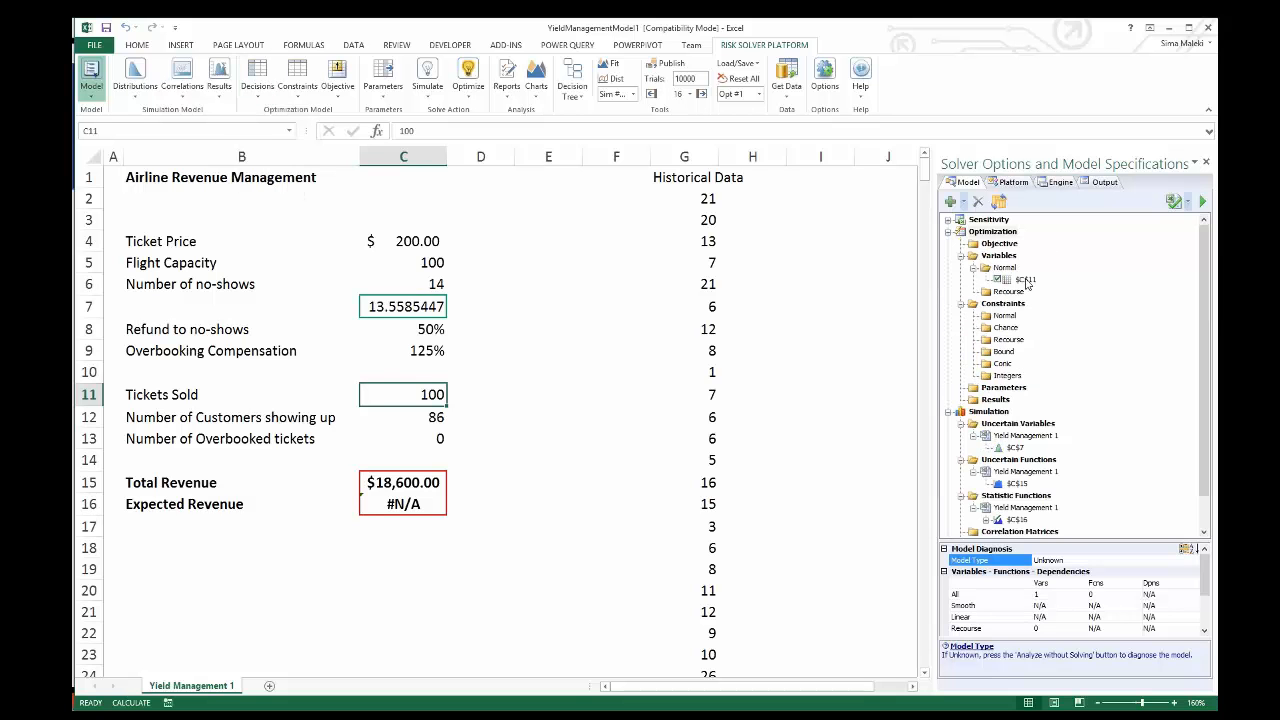
pyautogui.click(1024, 281)
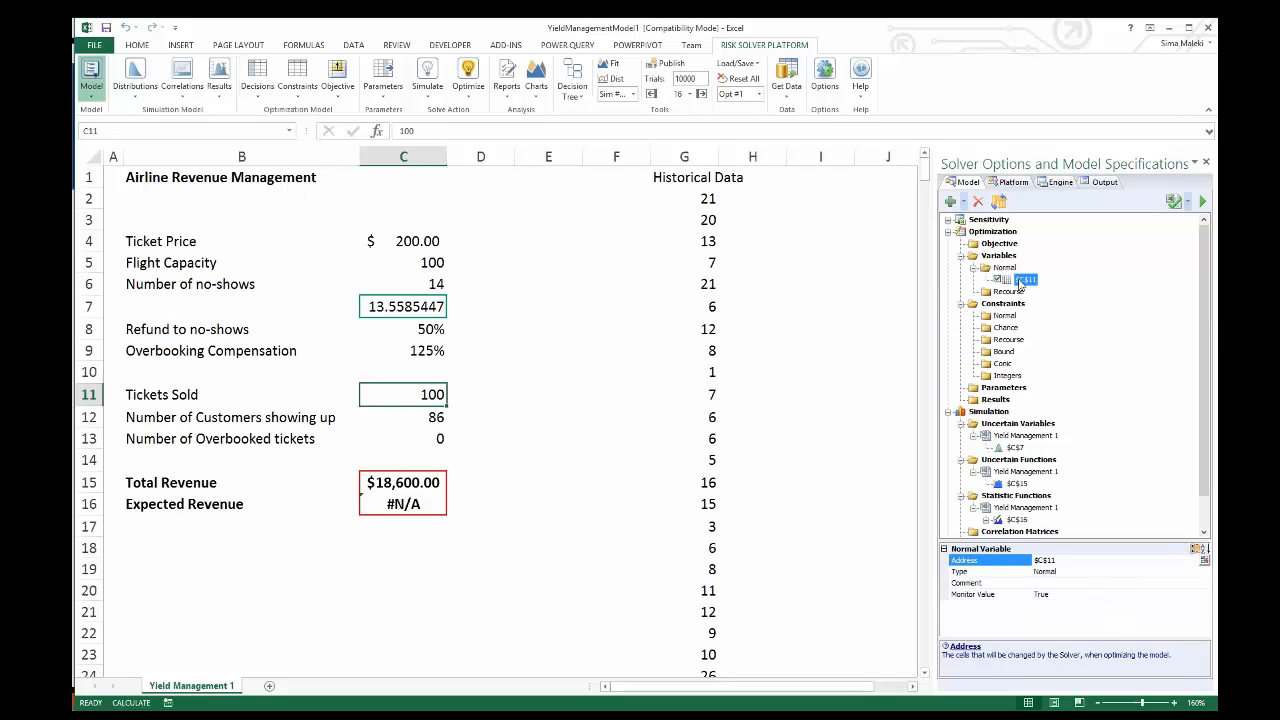
pyautogui.click(994, 232)
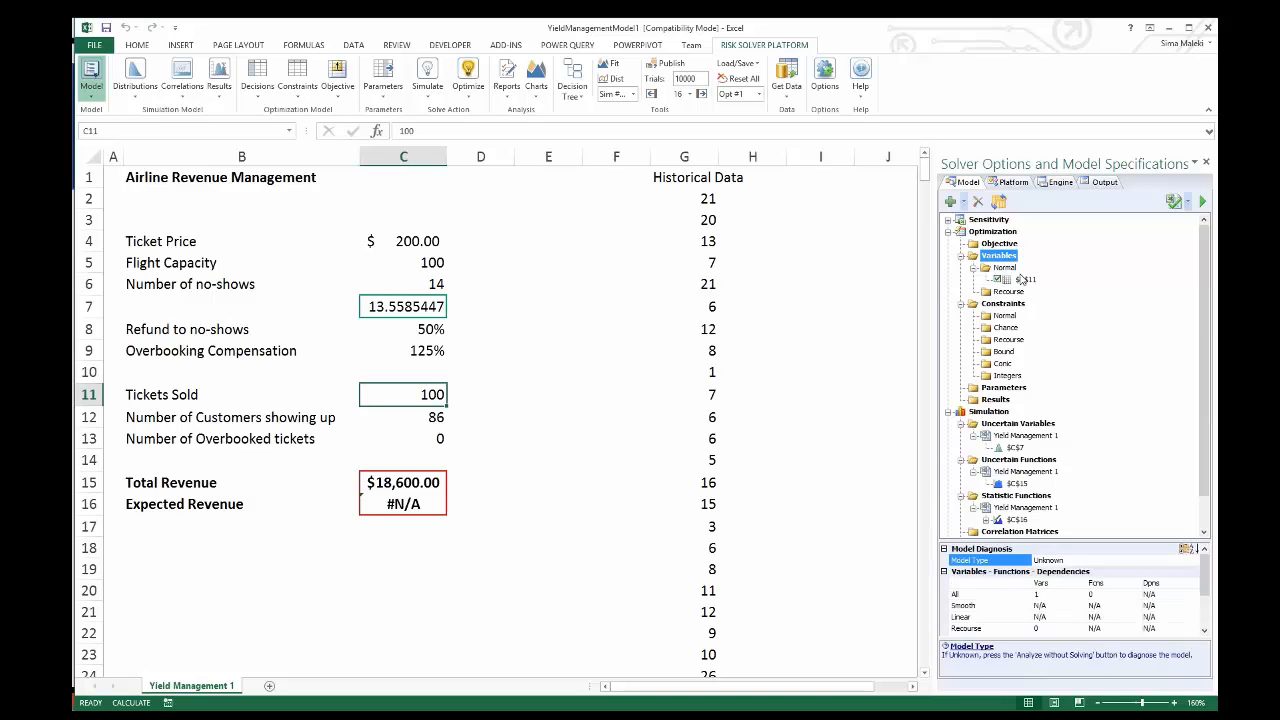
pyautogui.click(1026, 280)
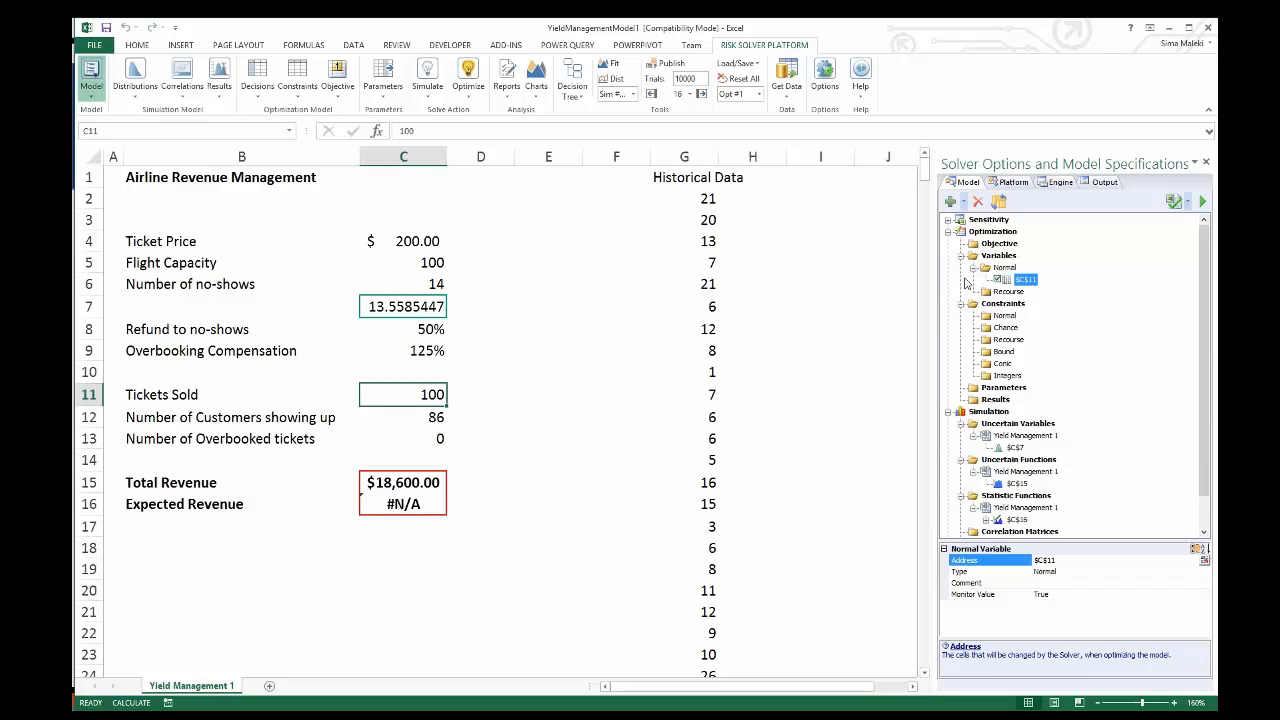
# Set Expected Revenue cell C16 as a normal objective to maximize and check its entry in the model
pyautogui.click(520, 510)
pyautogui.click(390, 504)
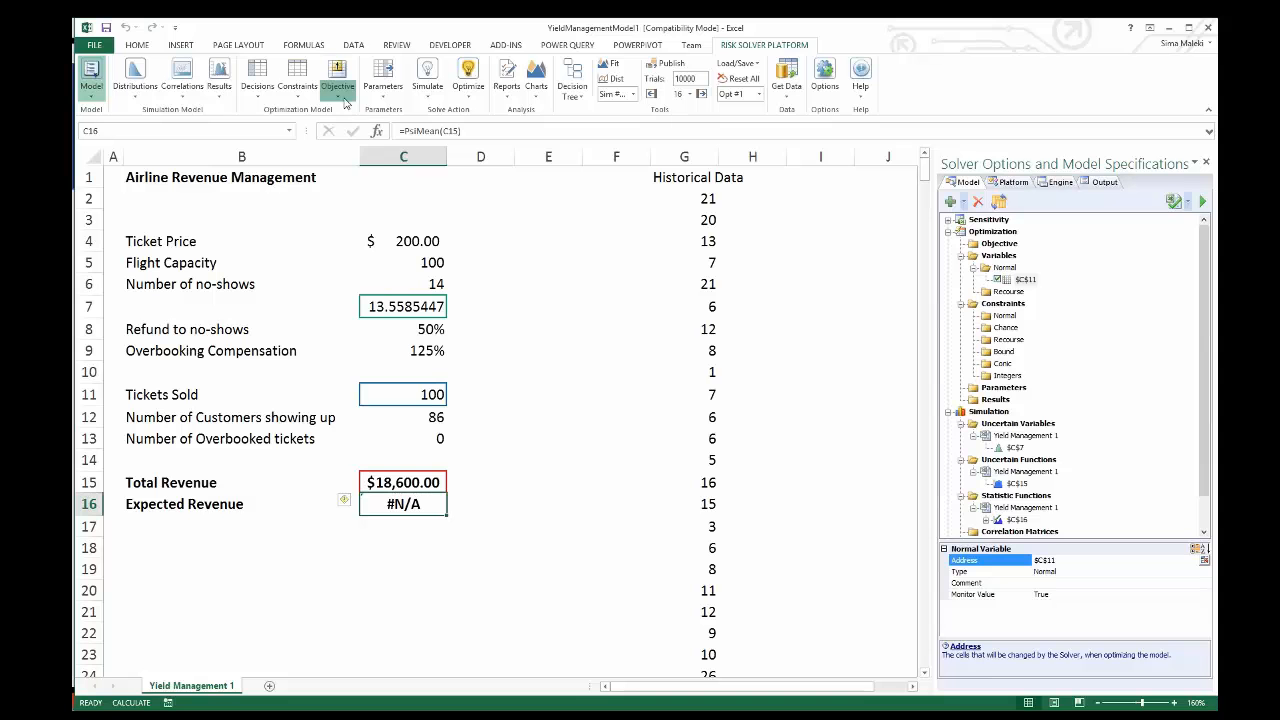
pyautogui.click(344, 101)
pyautogui.moveTo(362, 147)
pyautogui.click(428, 147)
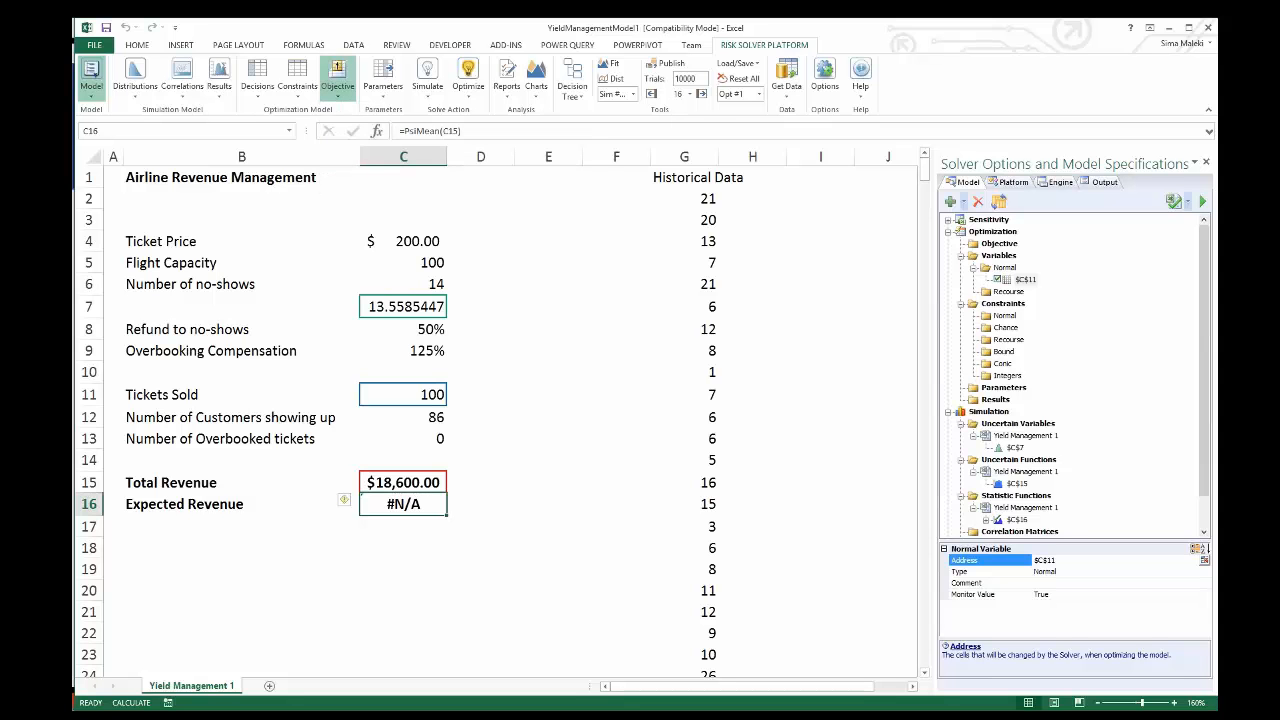
pyautogui.click(1002, 257)
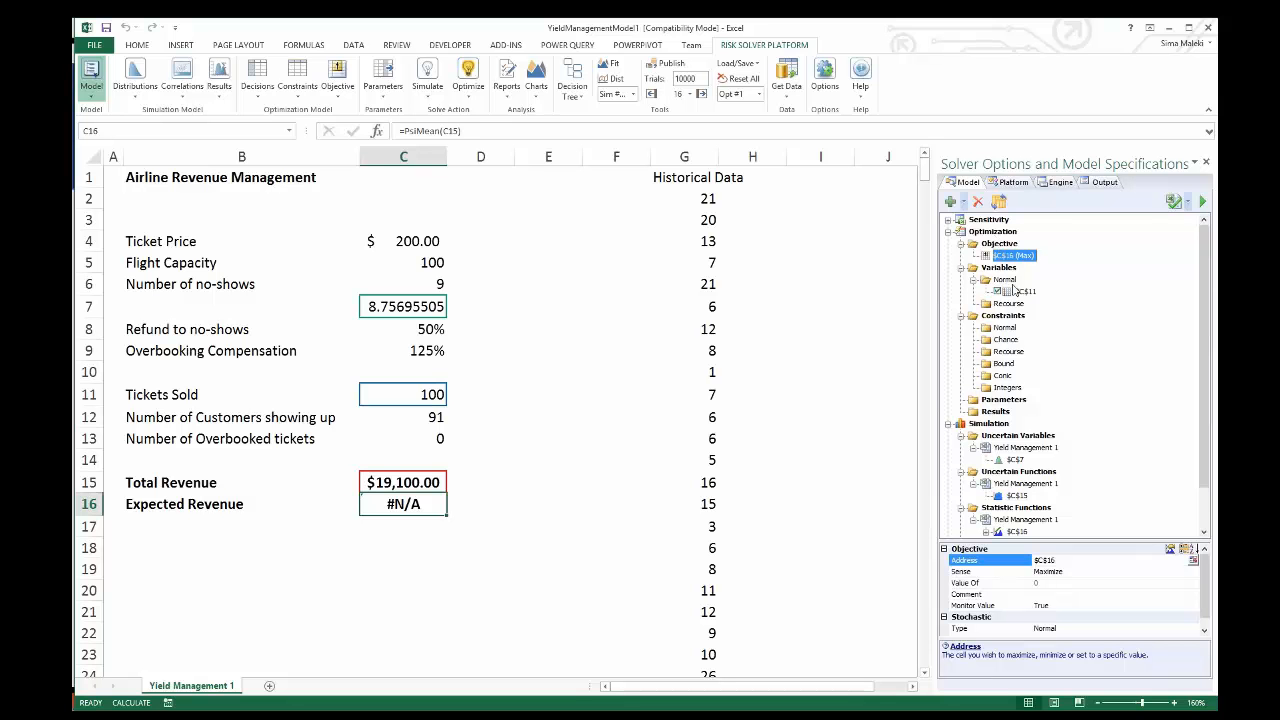
# Set the number of simulations to run to 1 in the platform options and return to the model outline
pyautogui.click(1020, 183)
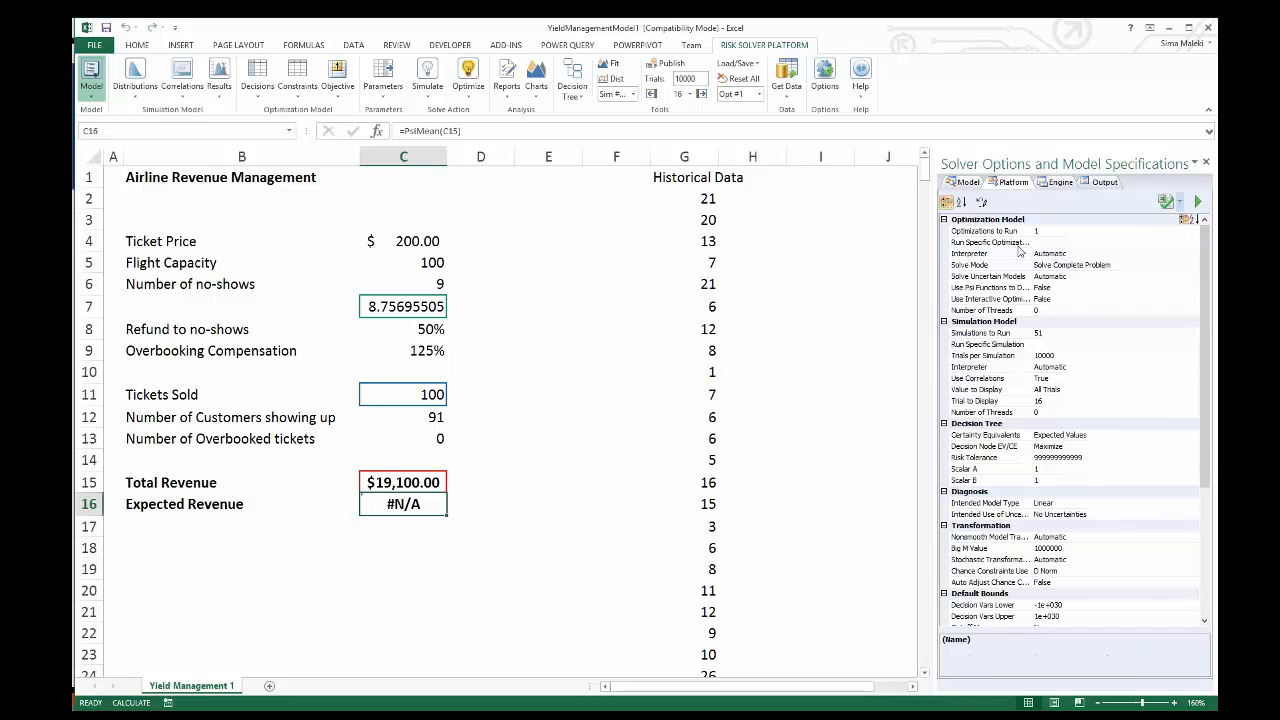
pyautogui.click(1040, 334)
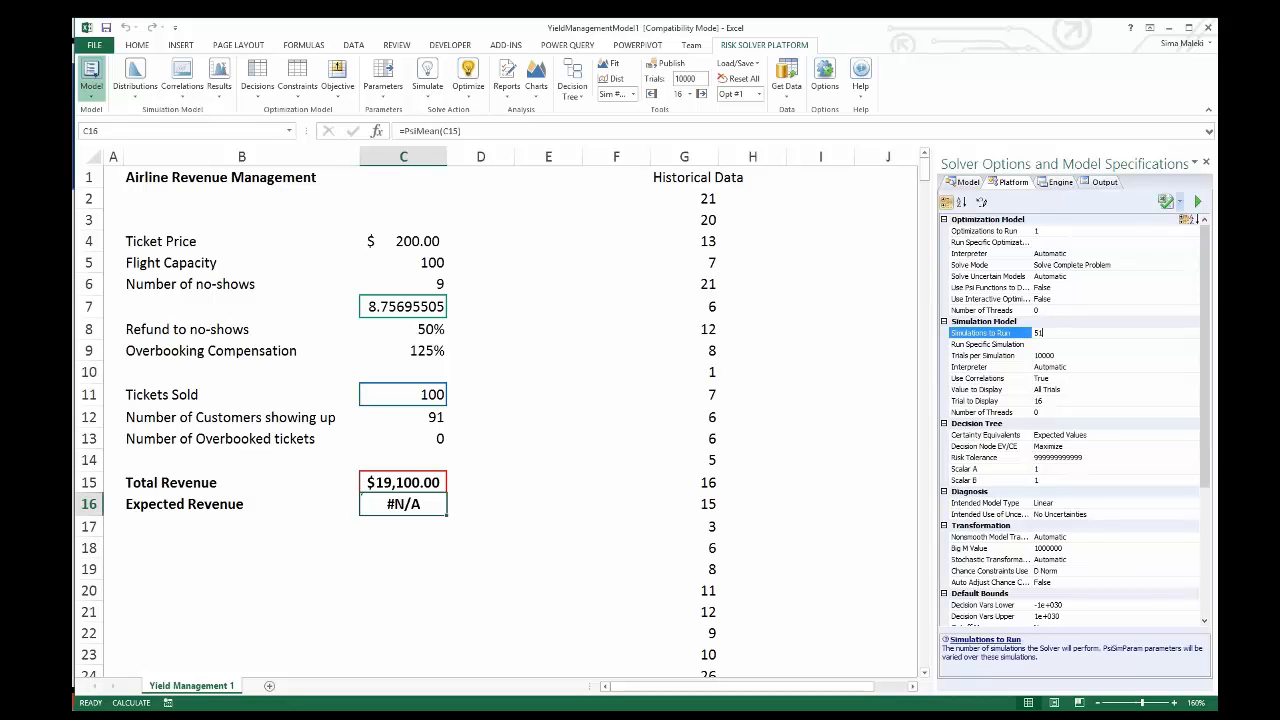
pyautogui.press('Return')
pyautogui.write('1')
pyautogui.press('Return')
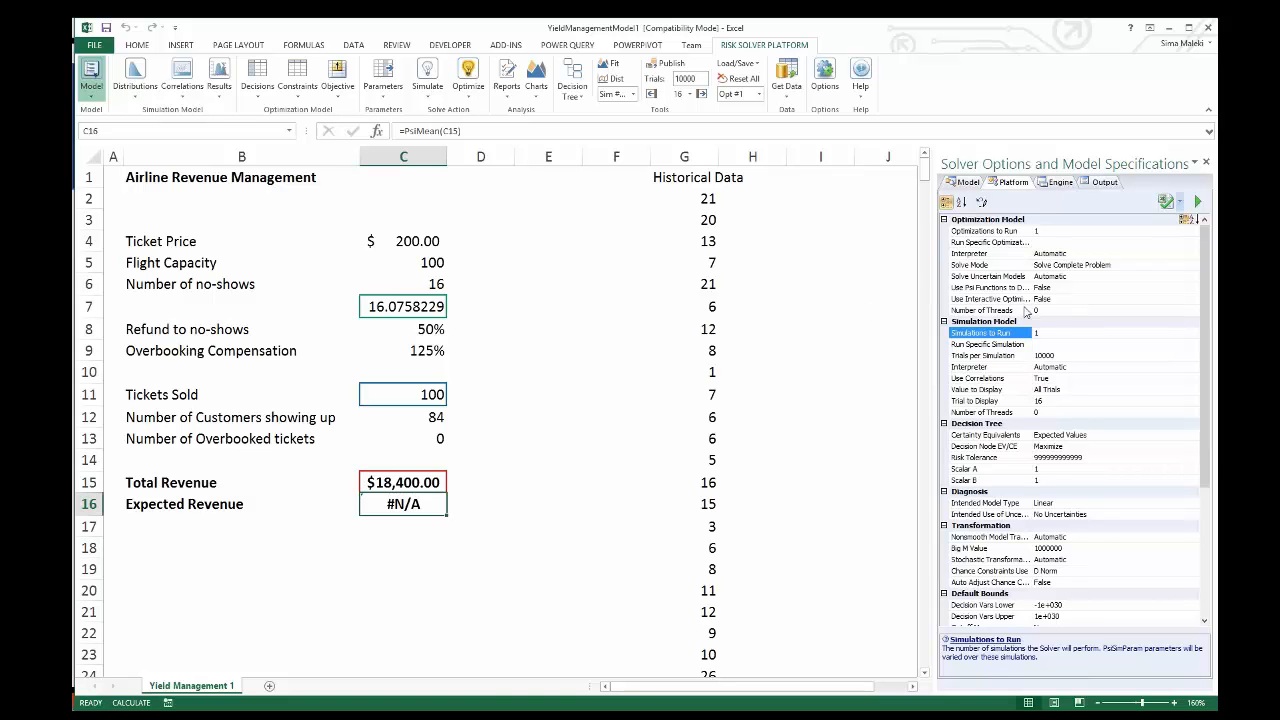
pyautogui.click(966, 182)
# Optimize the airline revenue model, continuing through the Guided Mode dialogs, and inspect the solved Tickets Sold value in C11
pyautogui.click(843, 267)
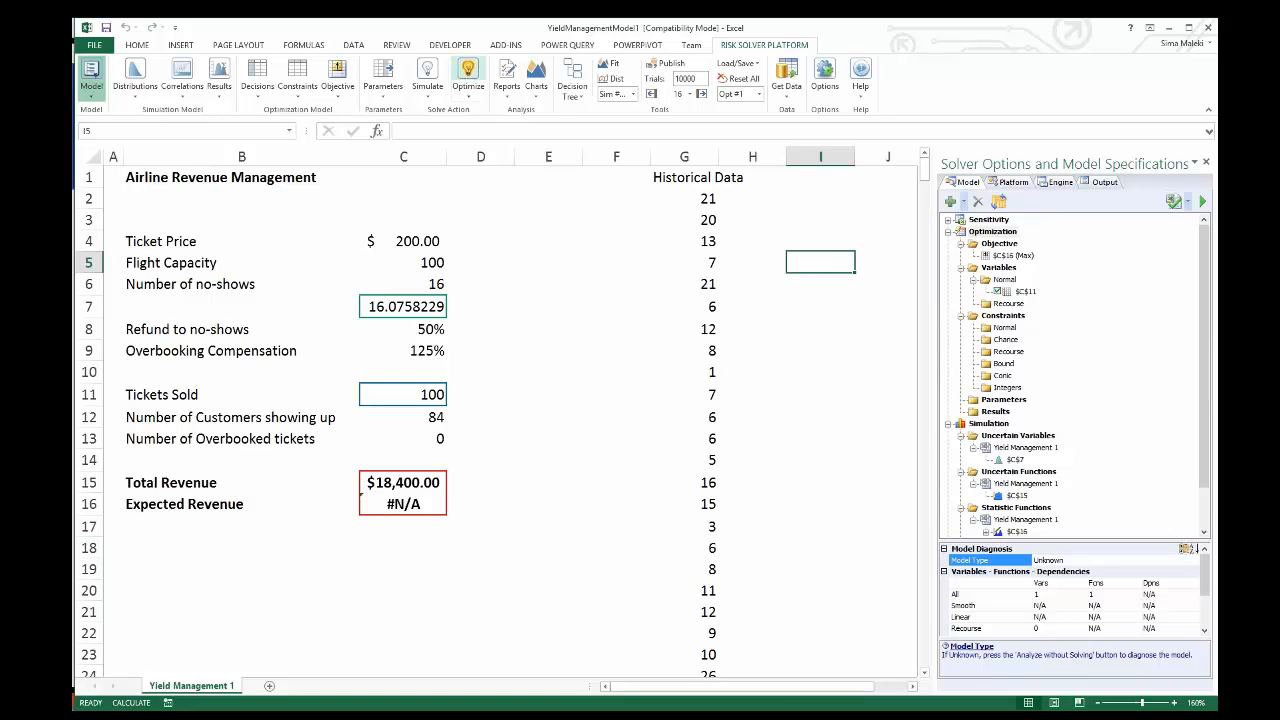
pyautogui.click(468, 75)
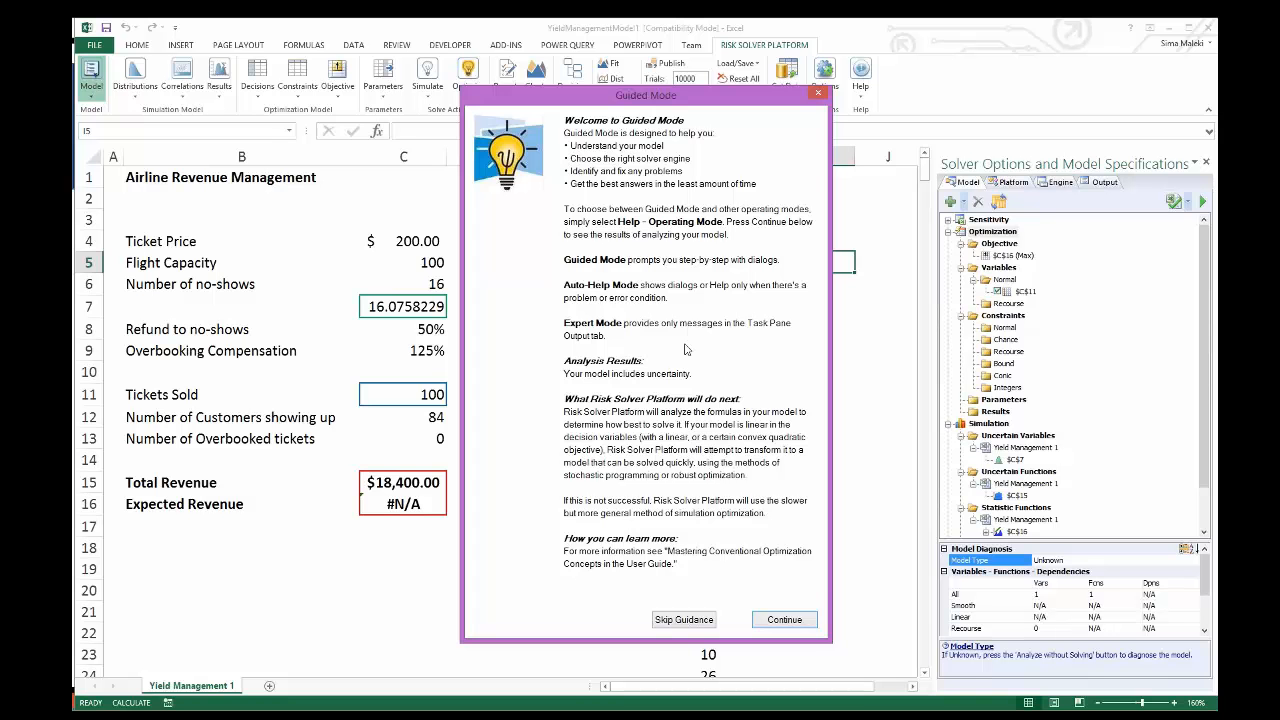
pyautogui.click(784, 620)
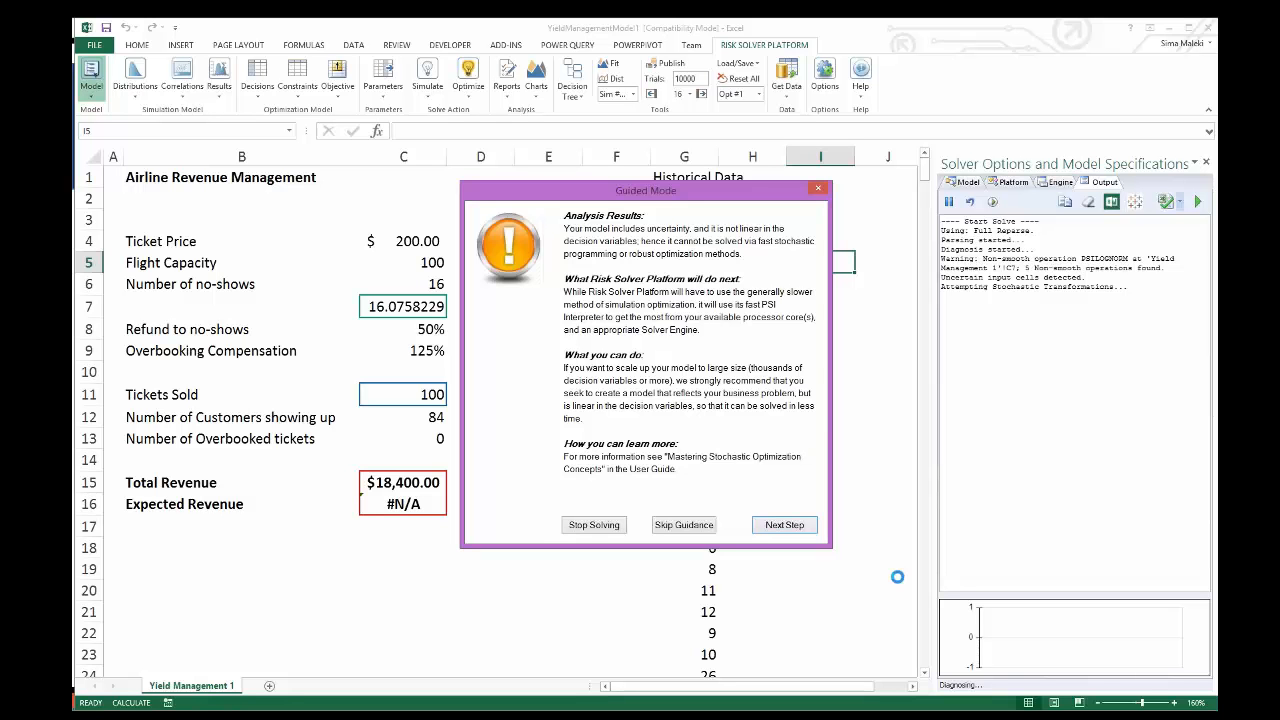
pyautogui.click(784, 525)
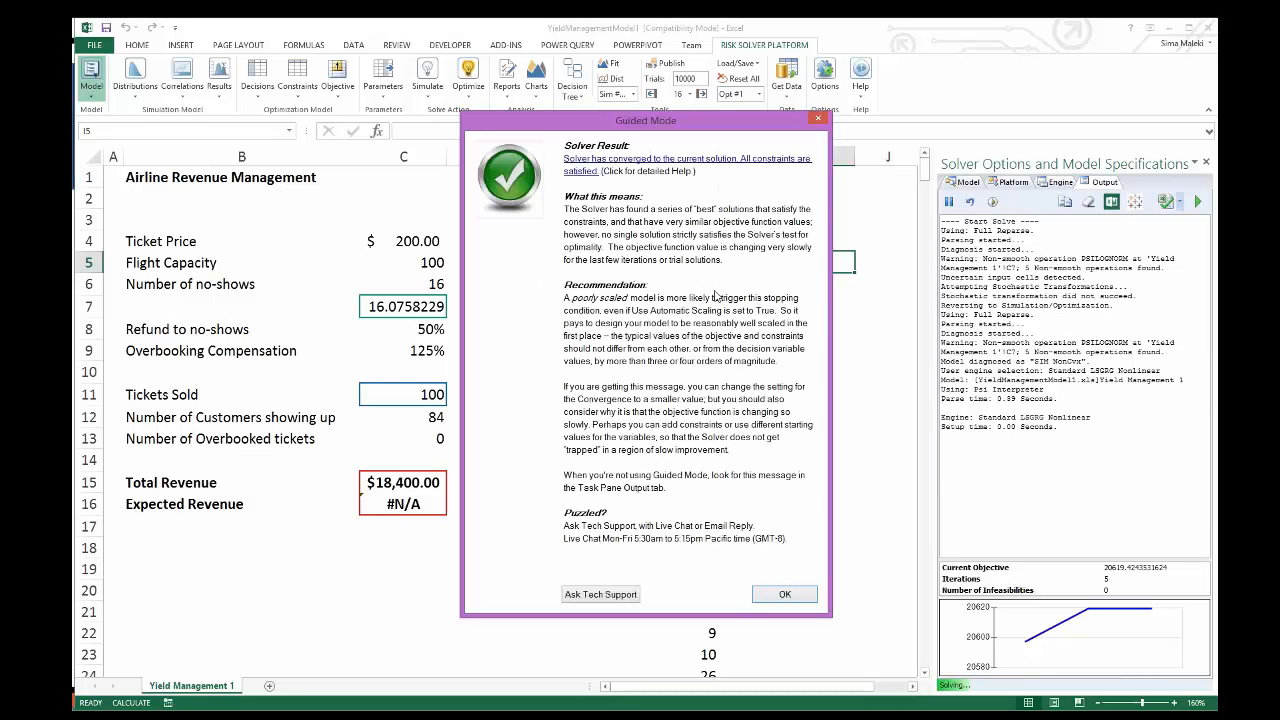
pyautogui.click(777, 596)
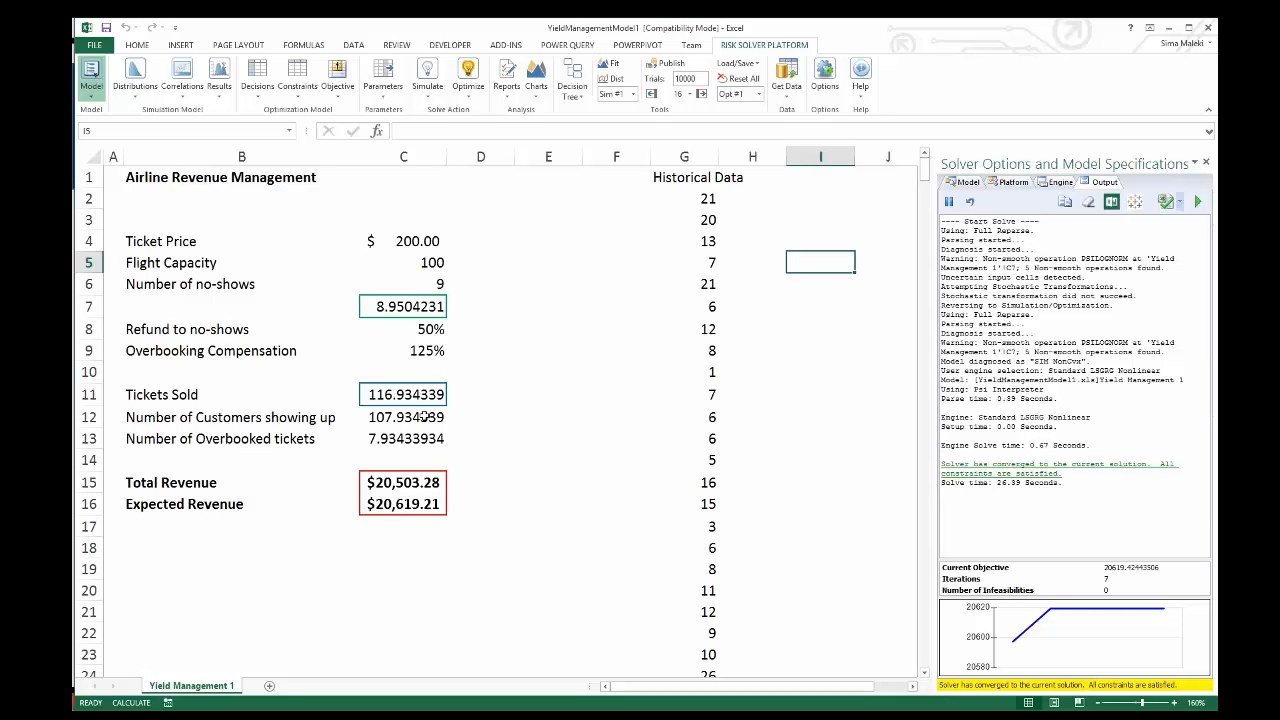
pyautogui.click(388, 396)
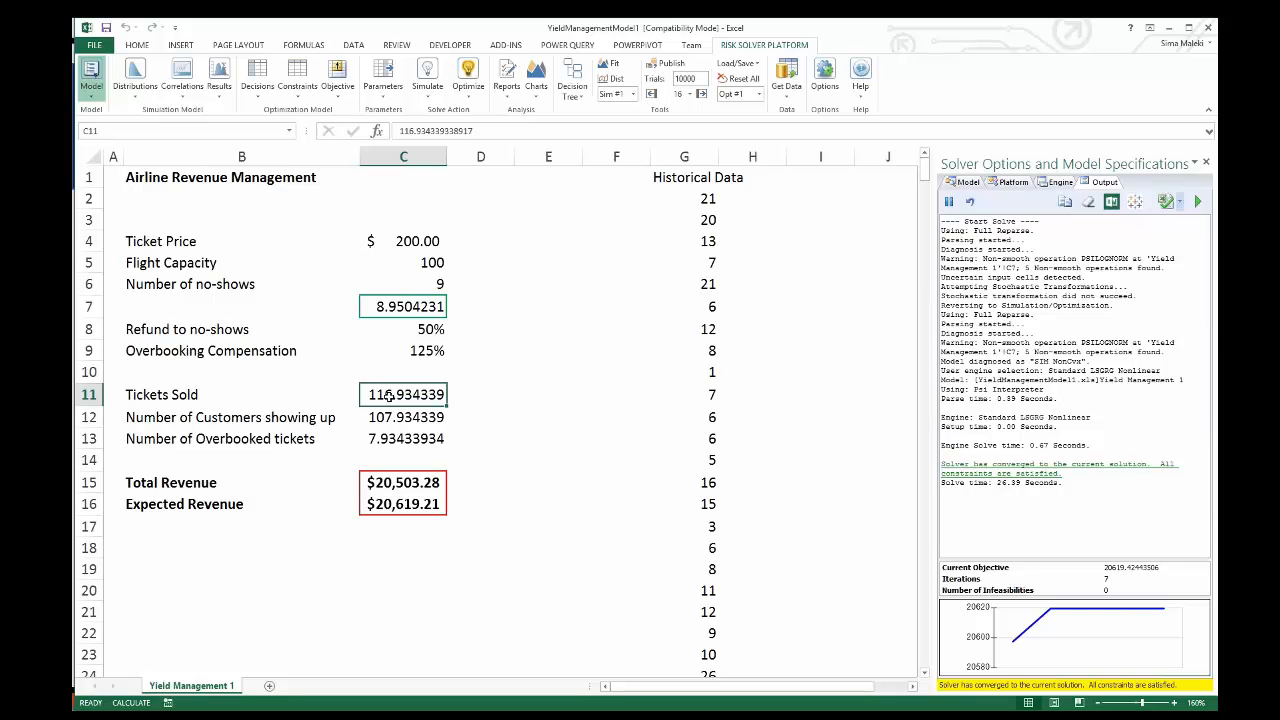
# Switch to the PowerPoint slide show and advance to the "Business Paybacks of Risk Analysis" slide
pyautogui.hotkey('alt', 'Tab')
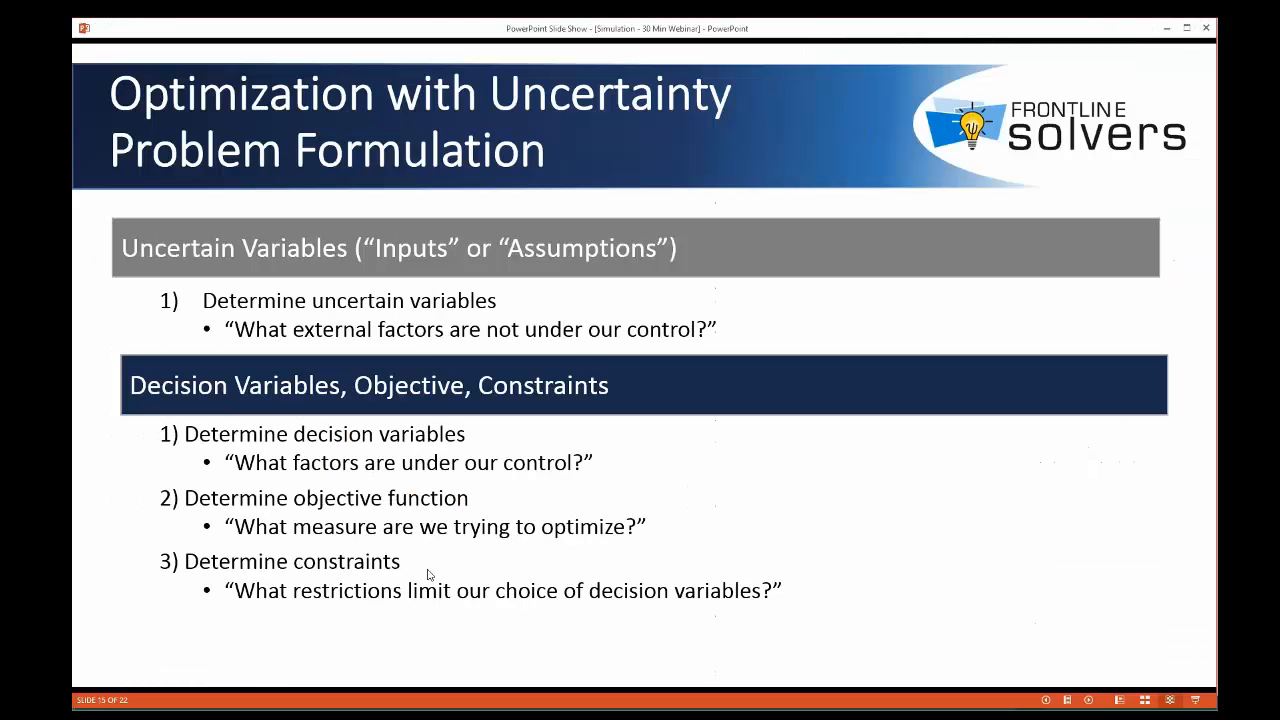
pyautogui.click(430, 575)
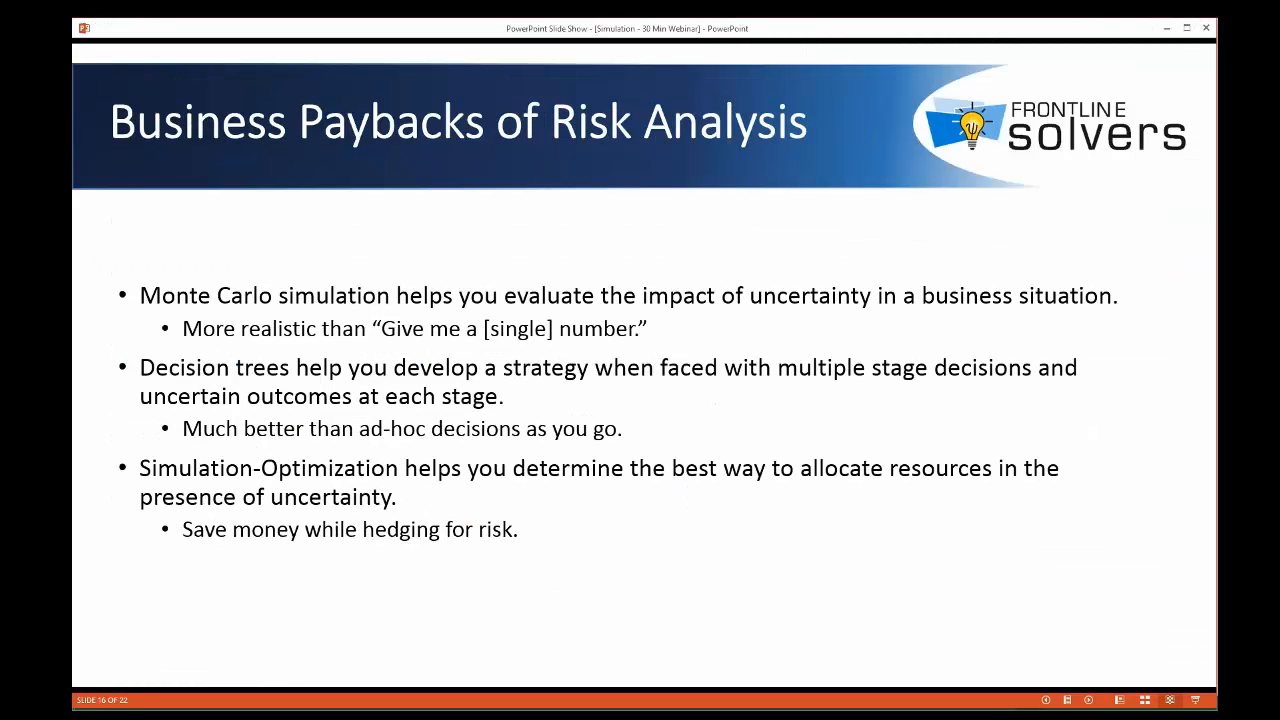